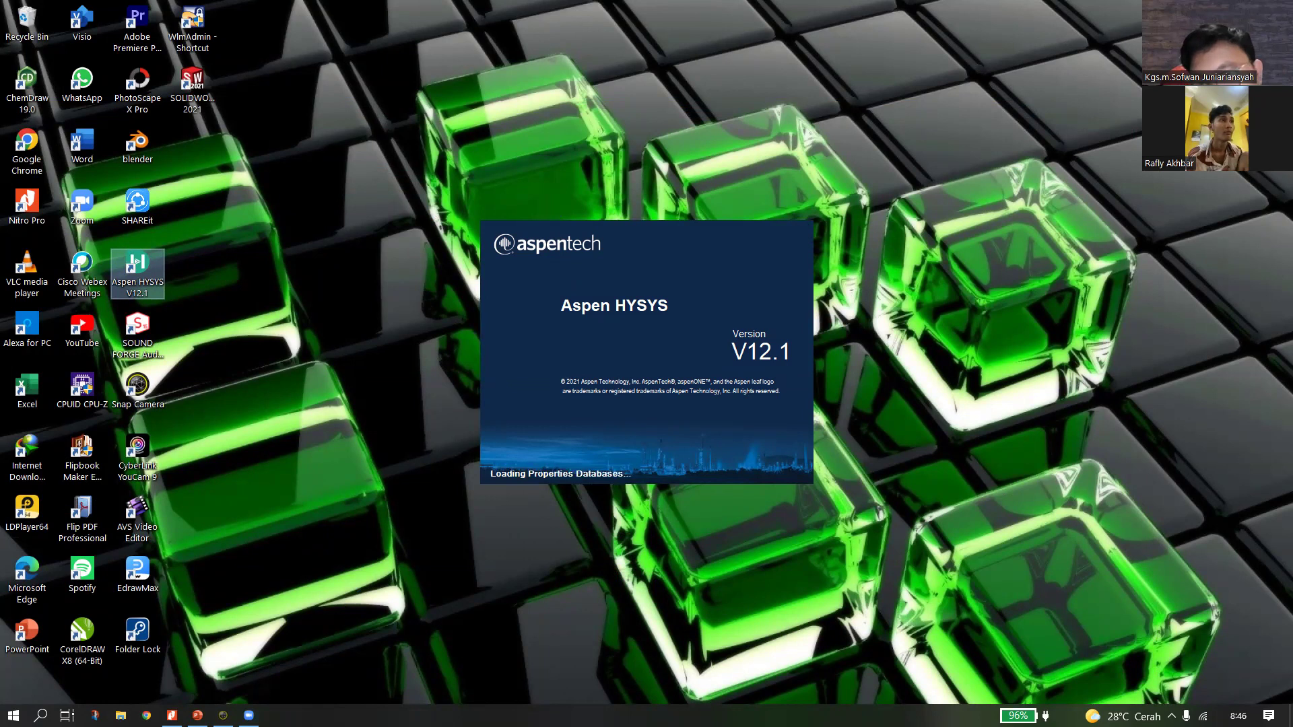
Create a new blank simulation case.
mouse_move(197, 715)
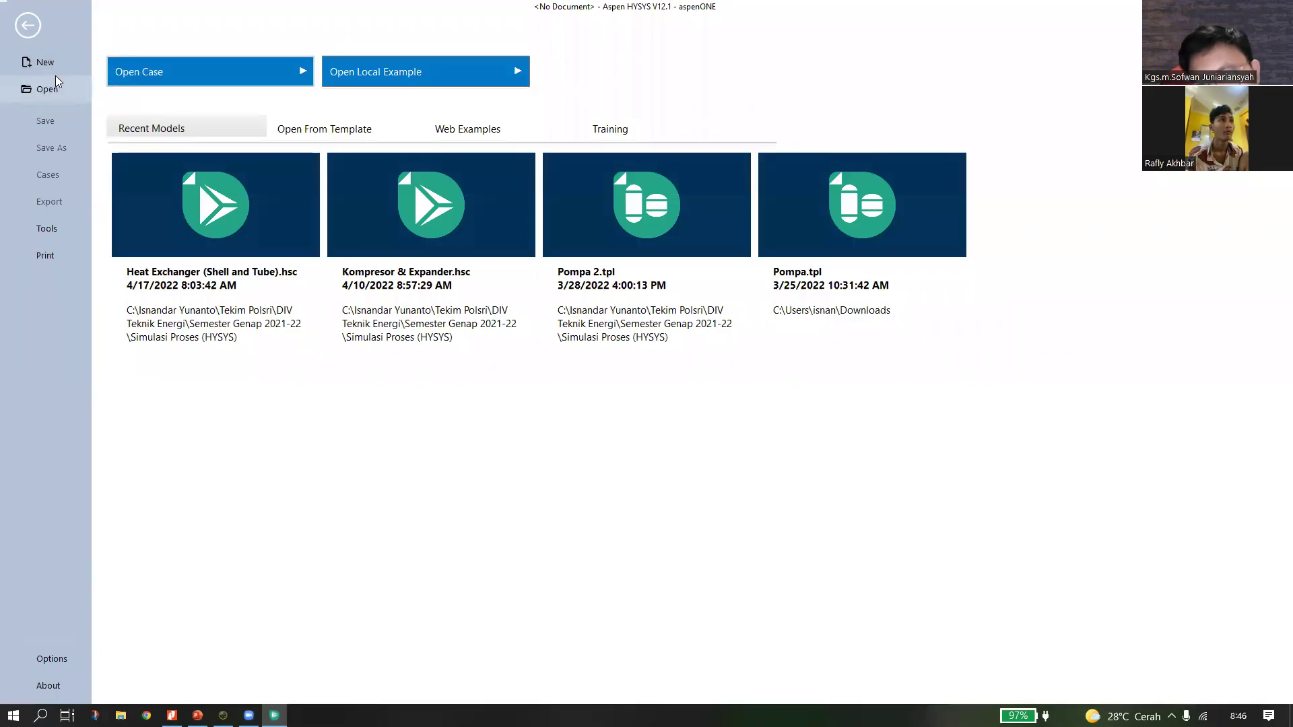
click(54, 60)
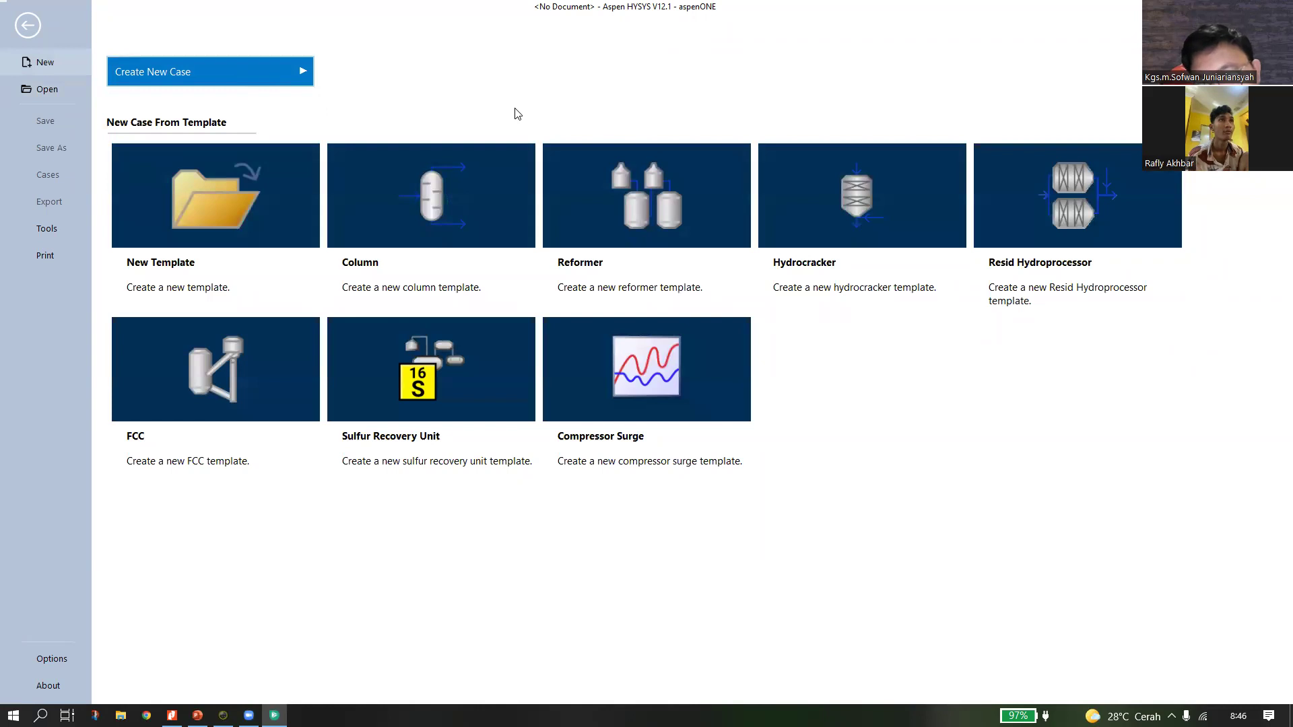
click(225, 60)
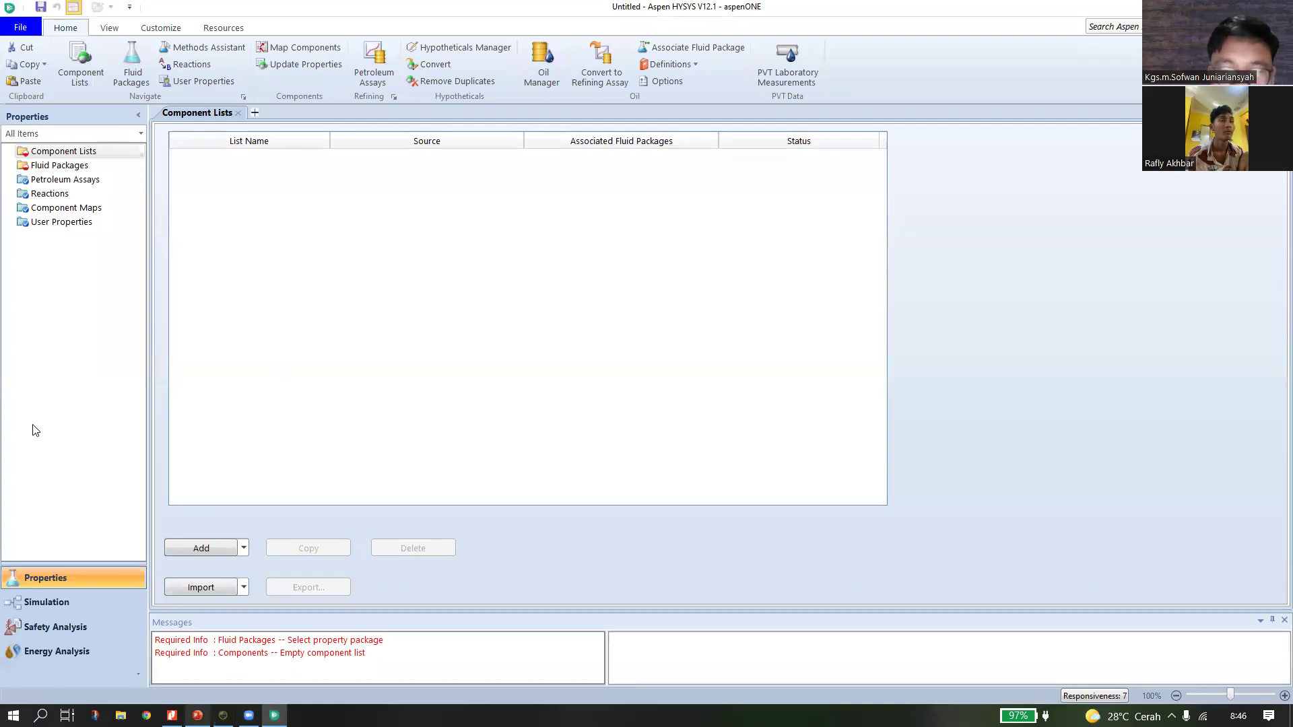
Switch to the PowerPoint presentation, play the shell and tube heat exchanger video on slide 7 and mute its sound.
key(alt+Tab)
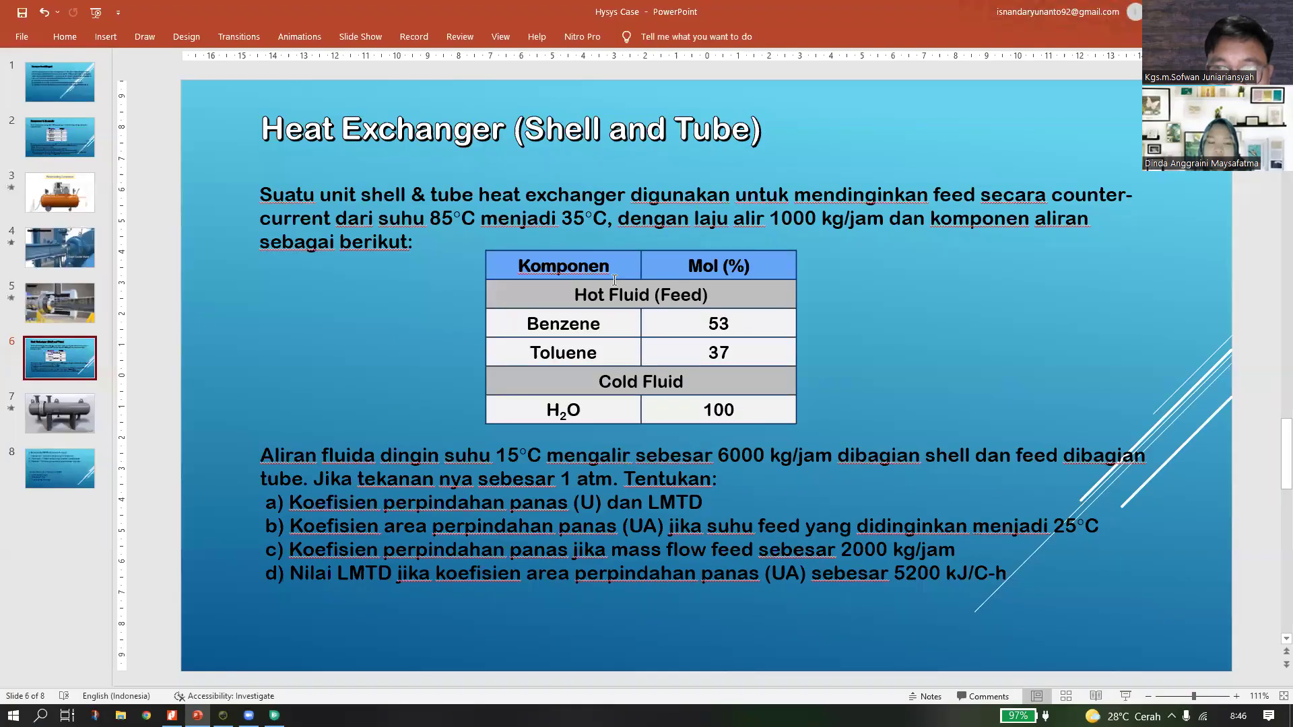
scroll(614, 281, down, 1)
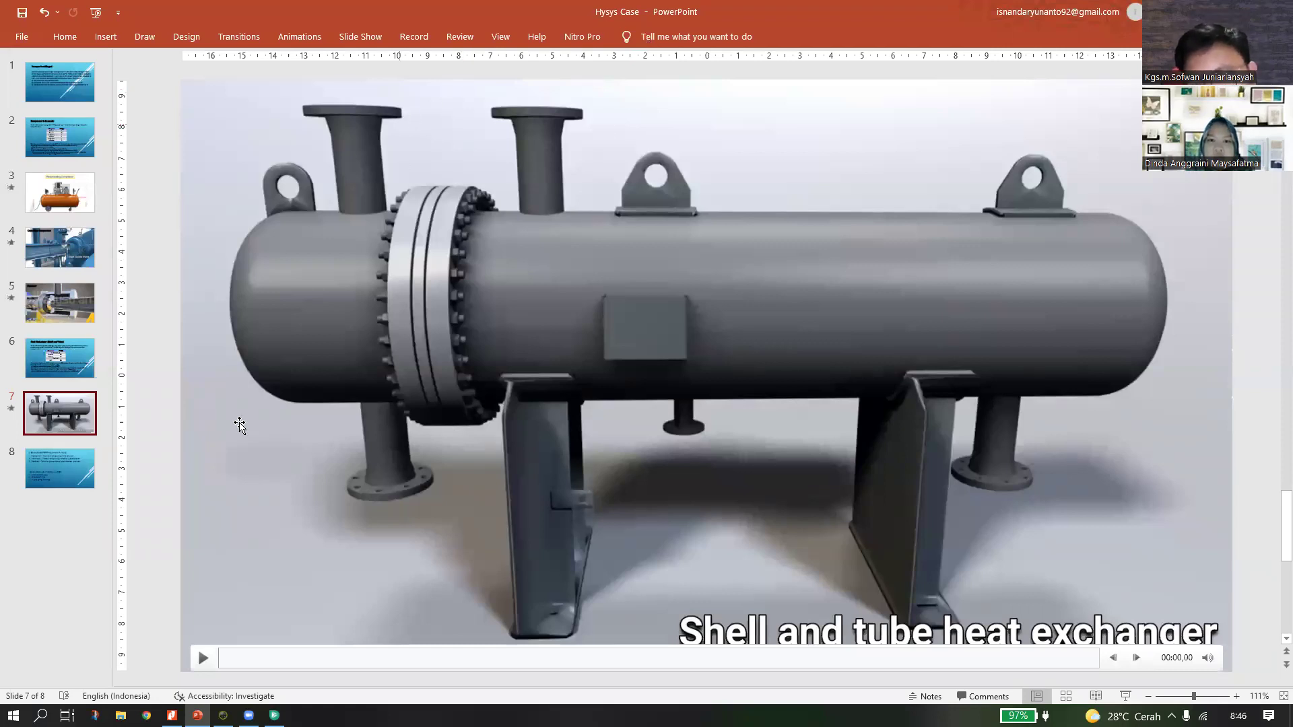
click(210, 659)
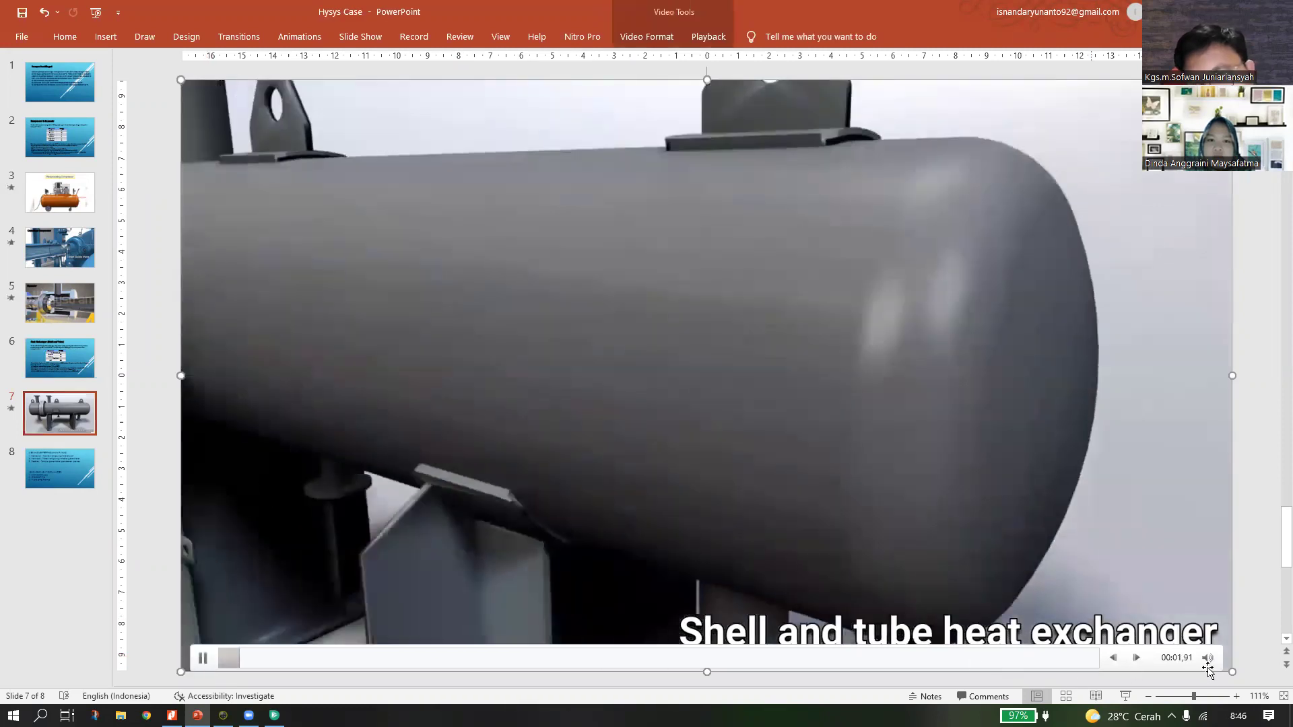
click(1209, 658)
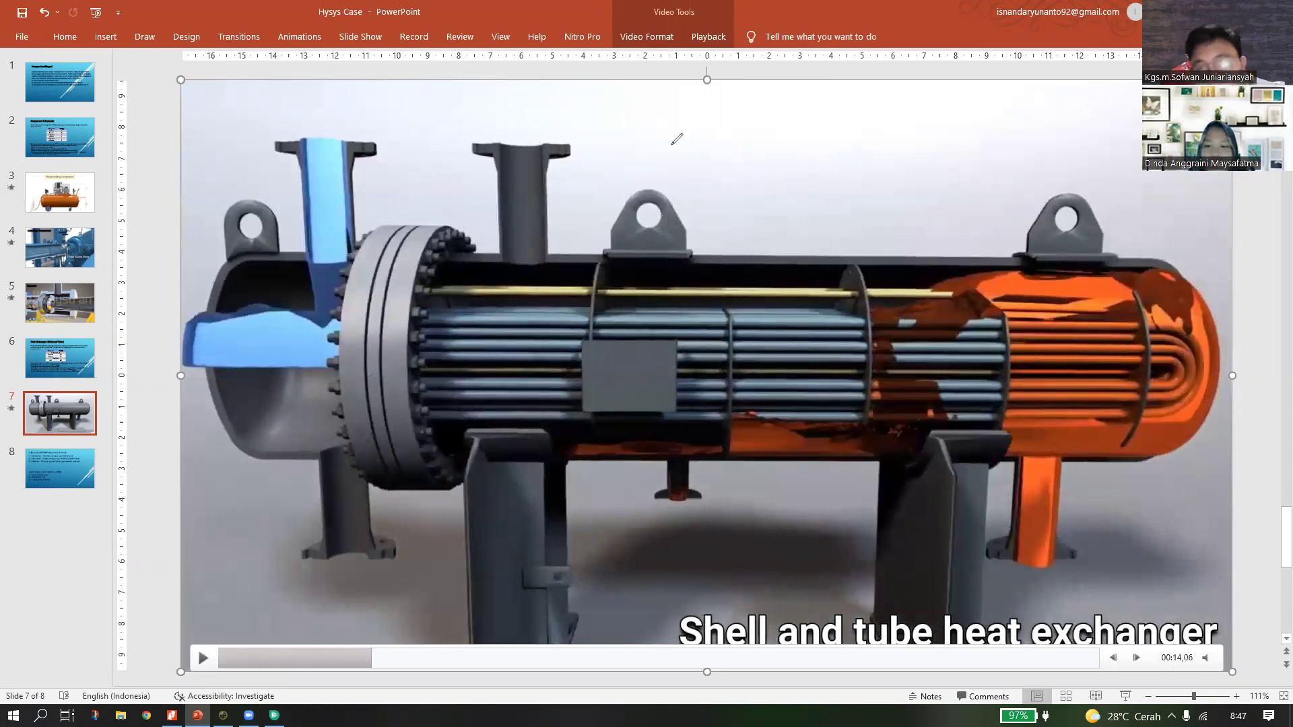
Mark up the paused video frame in red: circle two baffles, outline the shell and trace several tubes.
drag(988, 299, 990, 417)
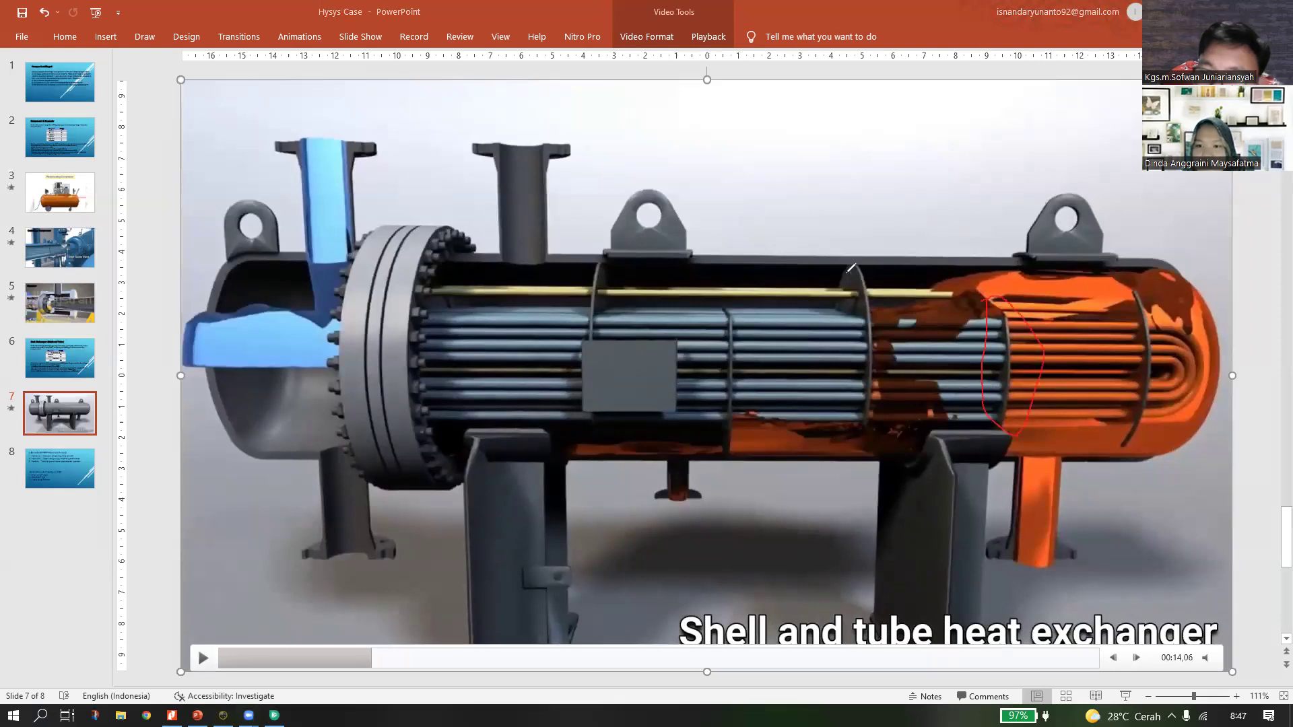
drag(870, 426, 876, 297)
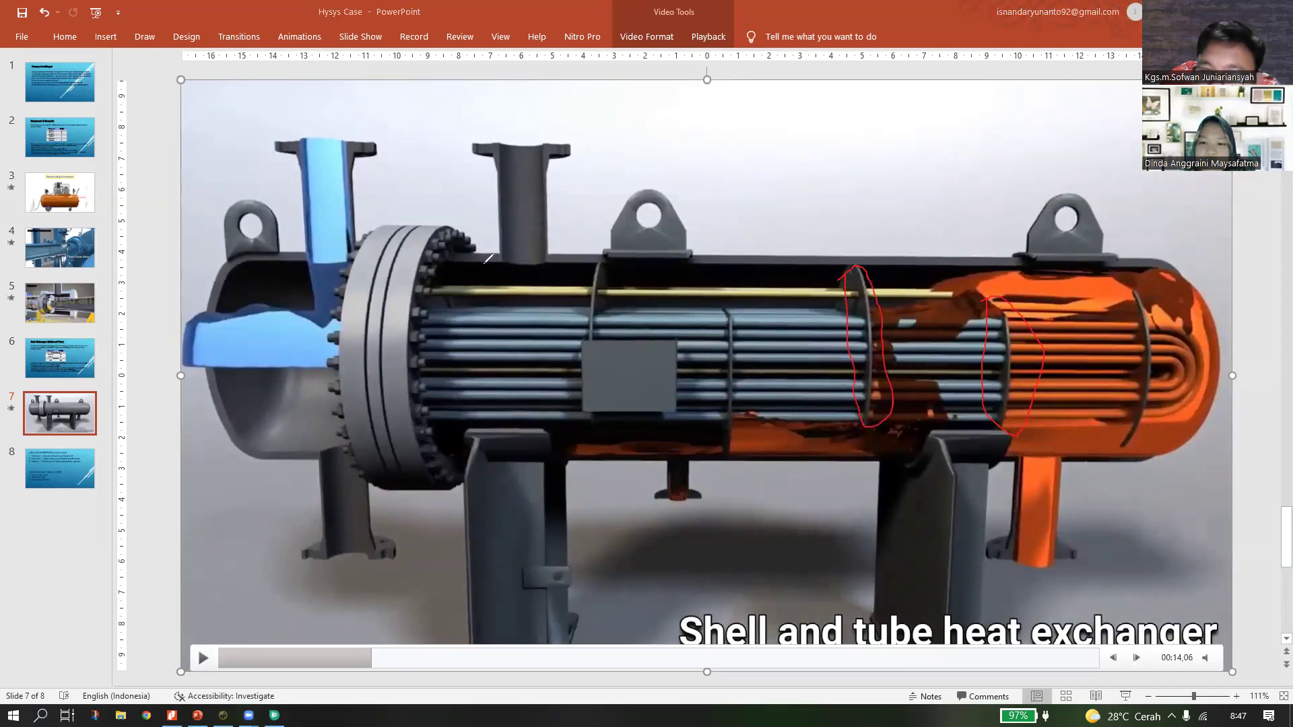
drag(715, 241, 1133, 262)
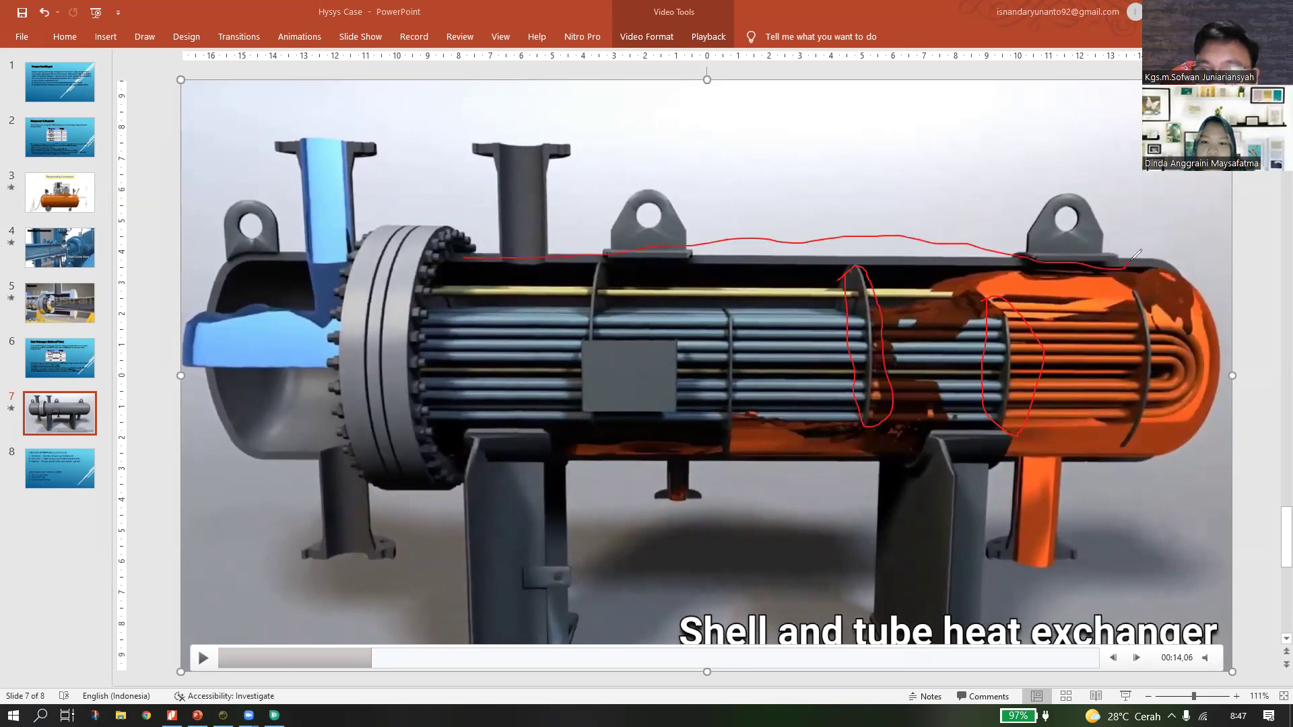
mouse_move(633, 428)
mouse_down()
mouse_move(512, 437)
mouse_move(500, 399)
mouse_up()
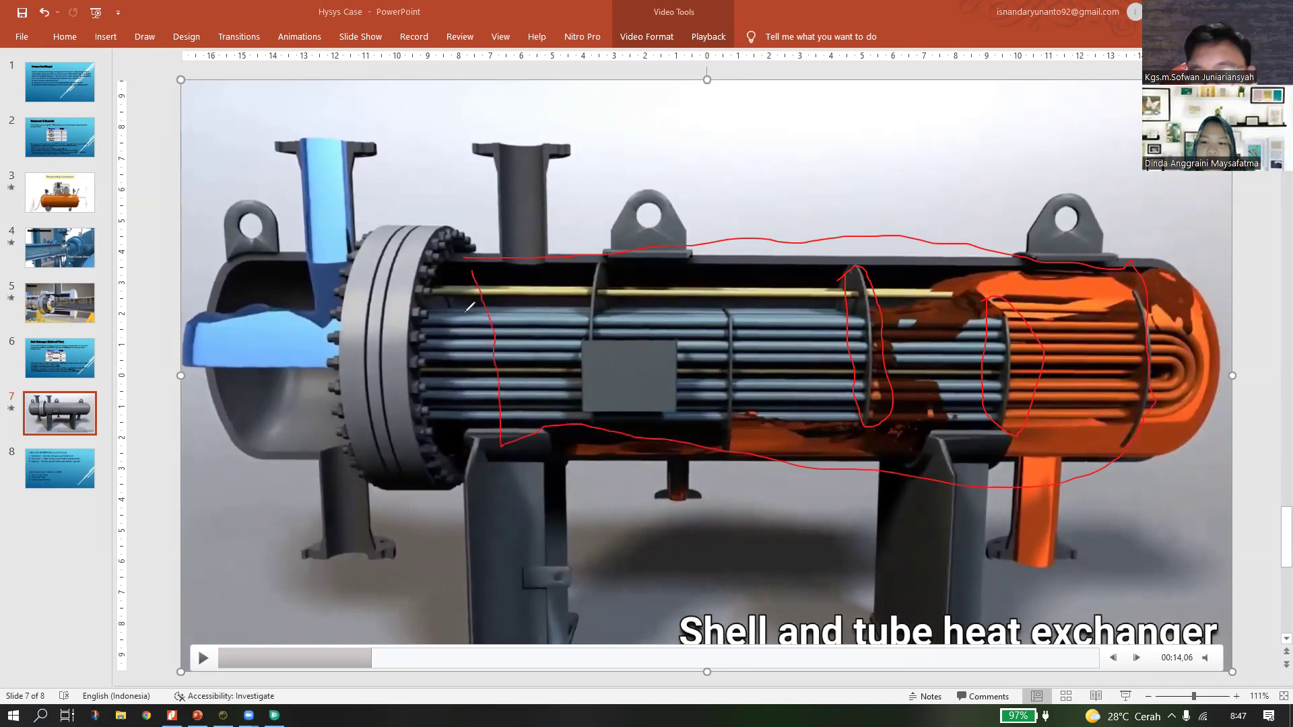
mouse_move(442, 324)
mouse_down()
mouse_move(546, 327)
mouse_move(465, 337)
mouse_up()
drag(538, 388, 457, 388)
drag(454, 406, 542, 409)
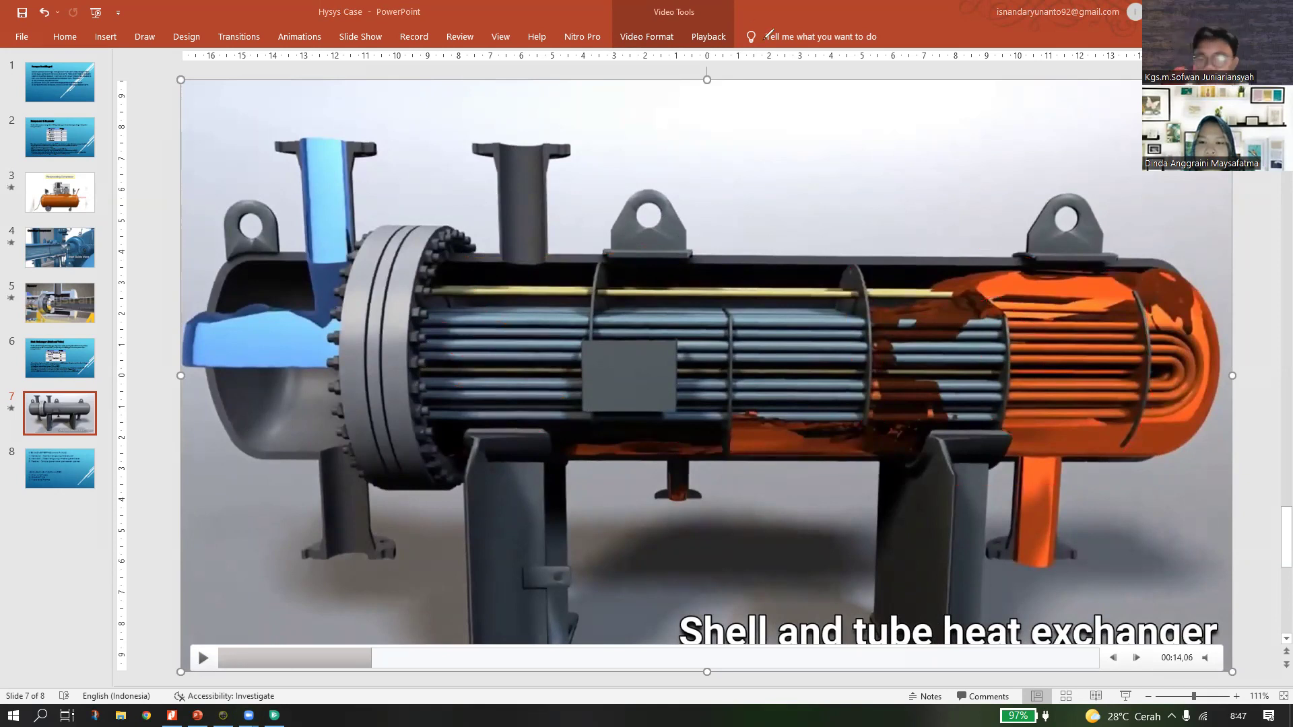
Play the heat exchanger video in stages, pausing to examine the shell flow, tube flow and outlet temperature chart.
click(204, 663)
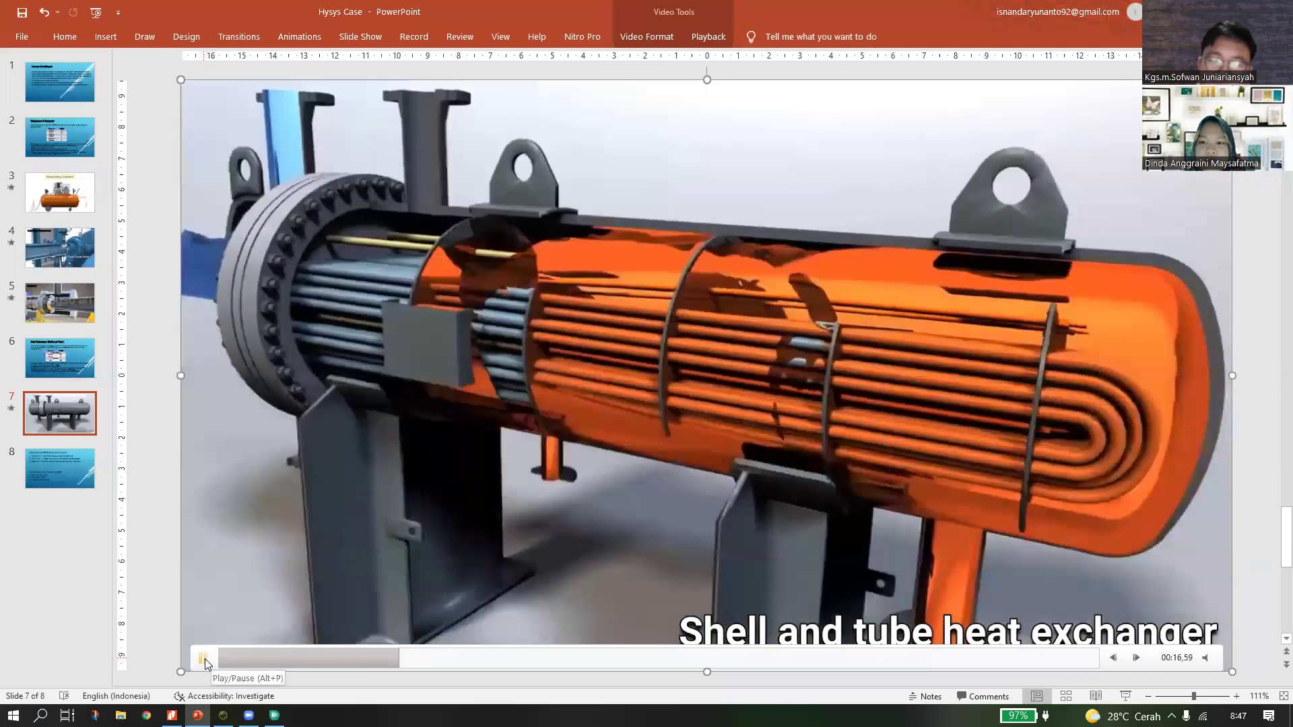
click(203, 660)
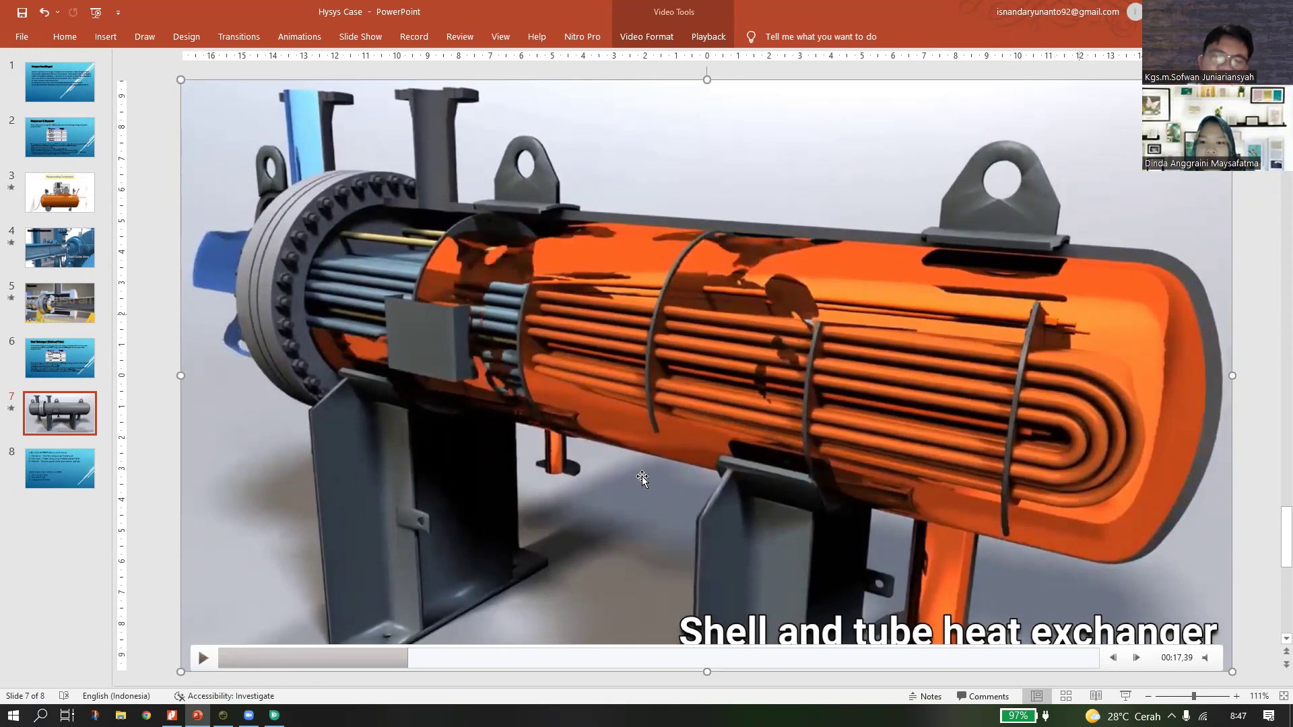
click(203, 664)
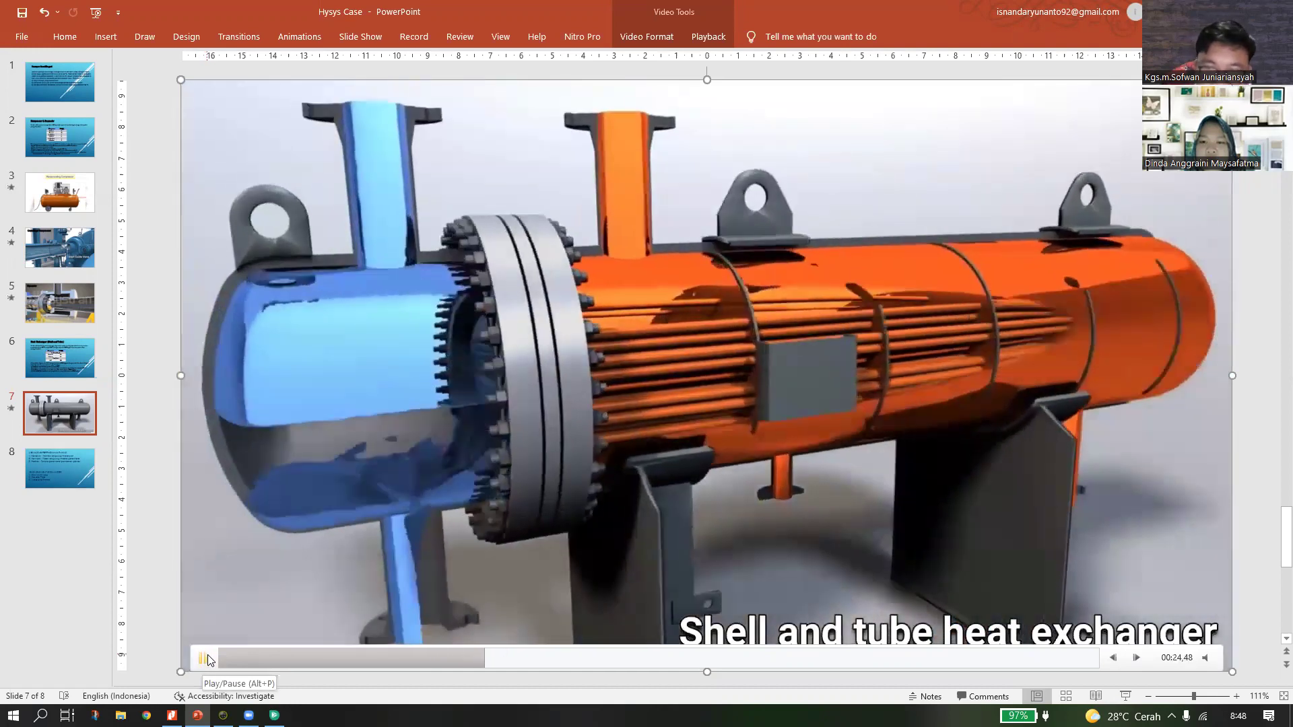
click(203, 658)
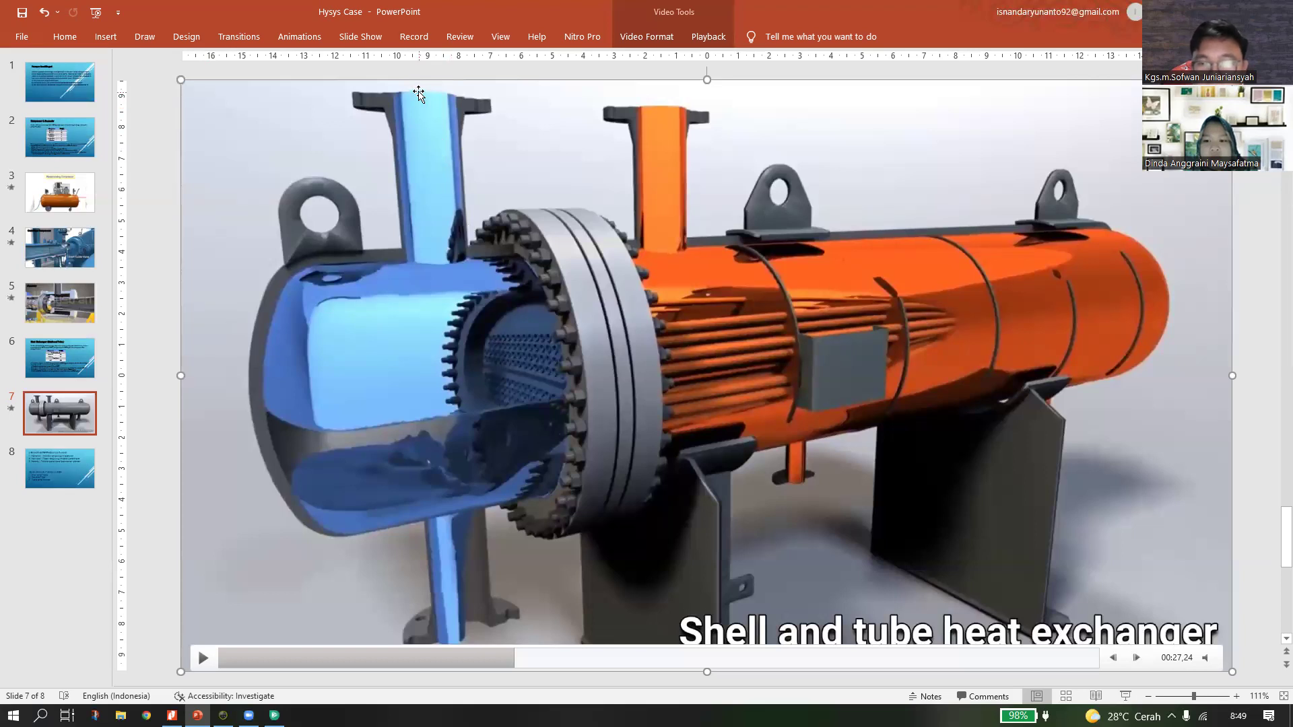
click(203, 658)
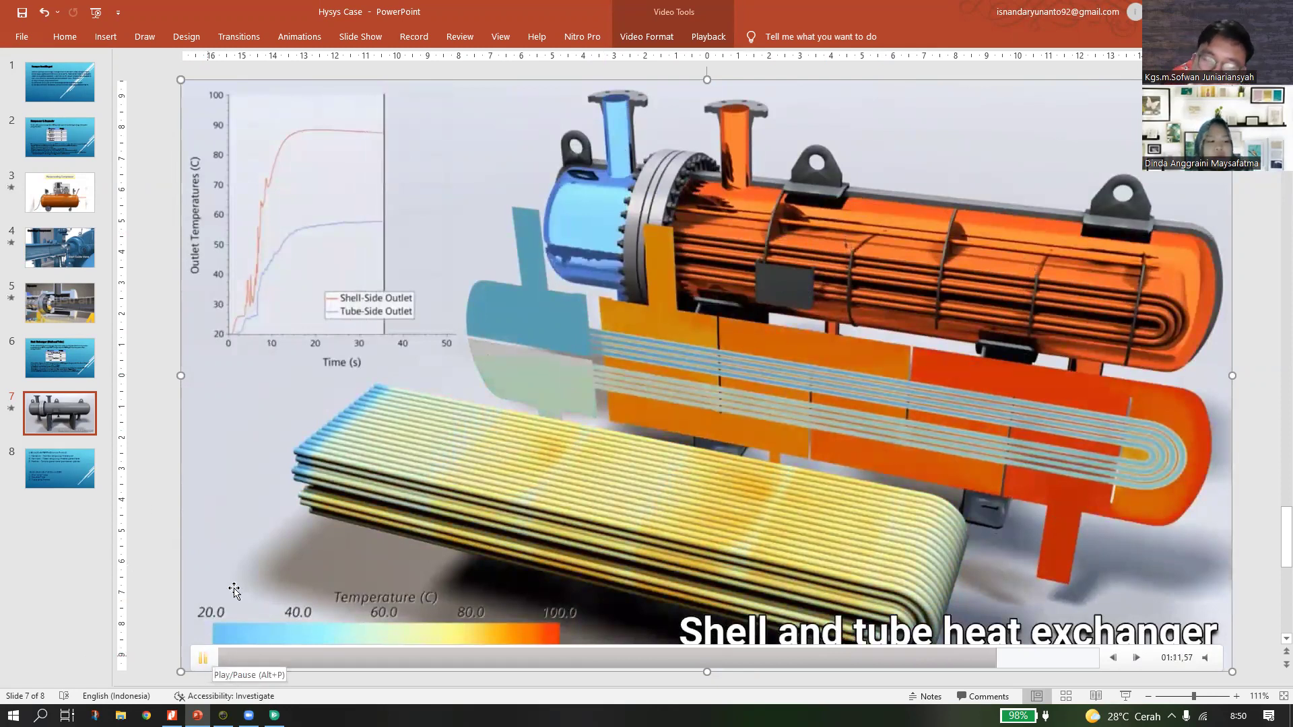
click(203, 664)
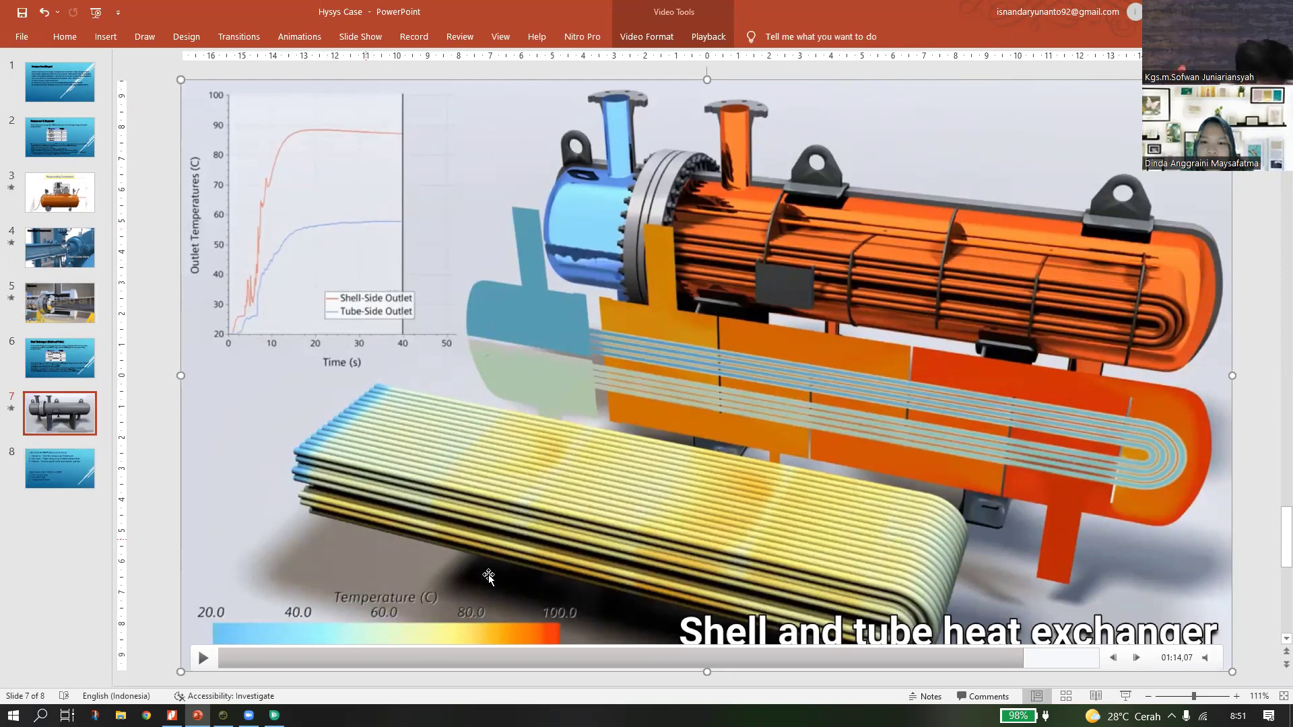
click(204, 663)
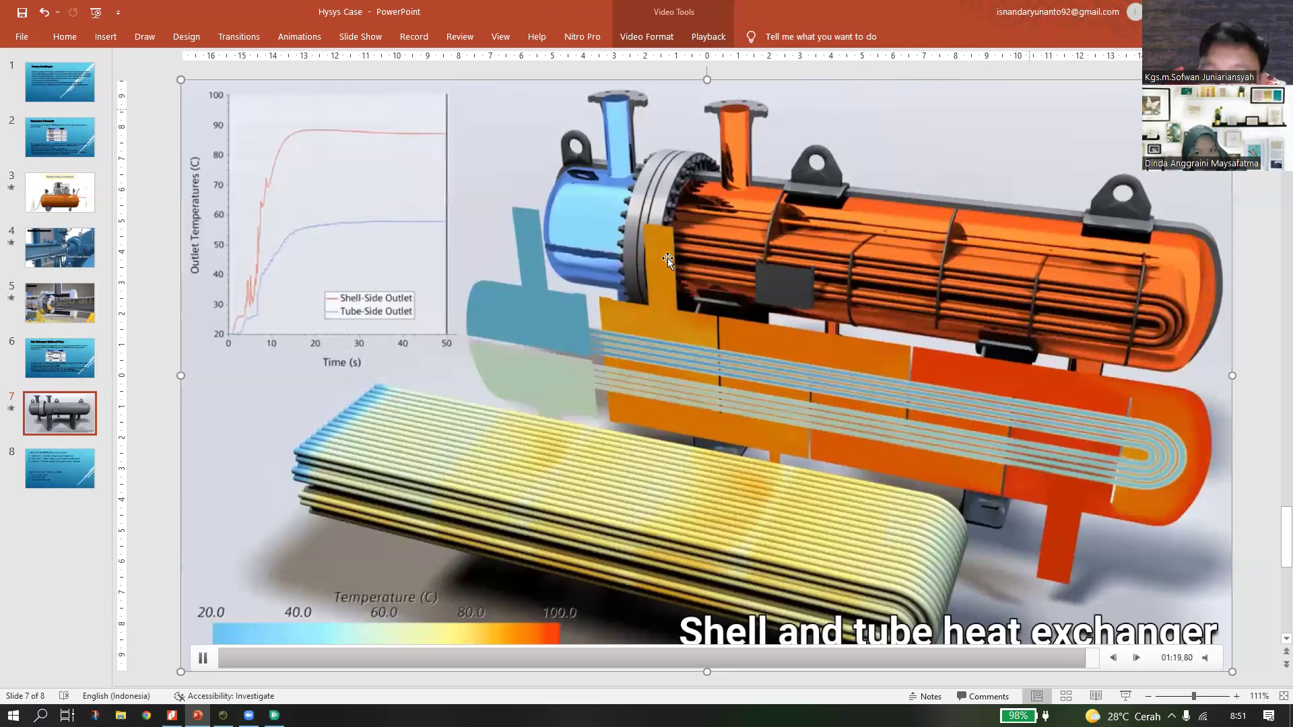
click(214, 661)
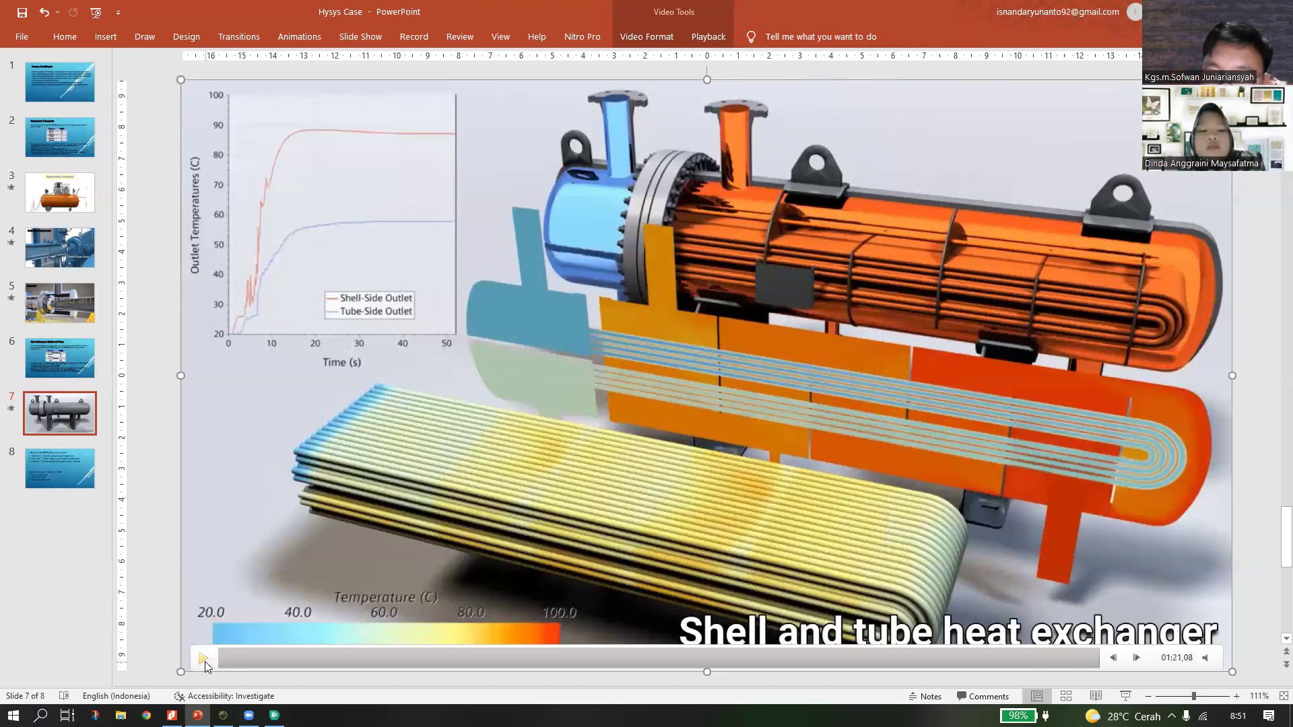
click(205, 661)
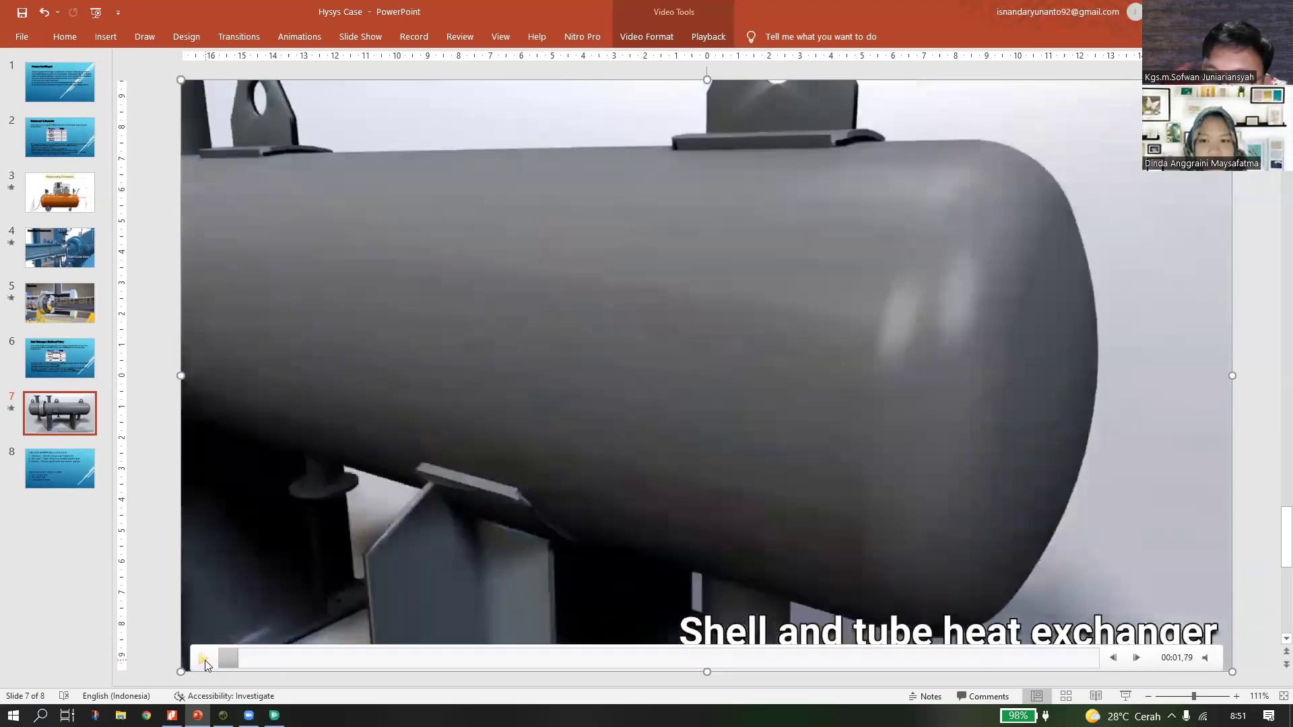
Review the shell and tube heat exchanger problem on slide 6 for the components and stream conditions.
click(76, 363)
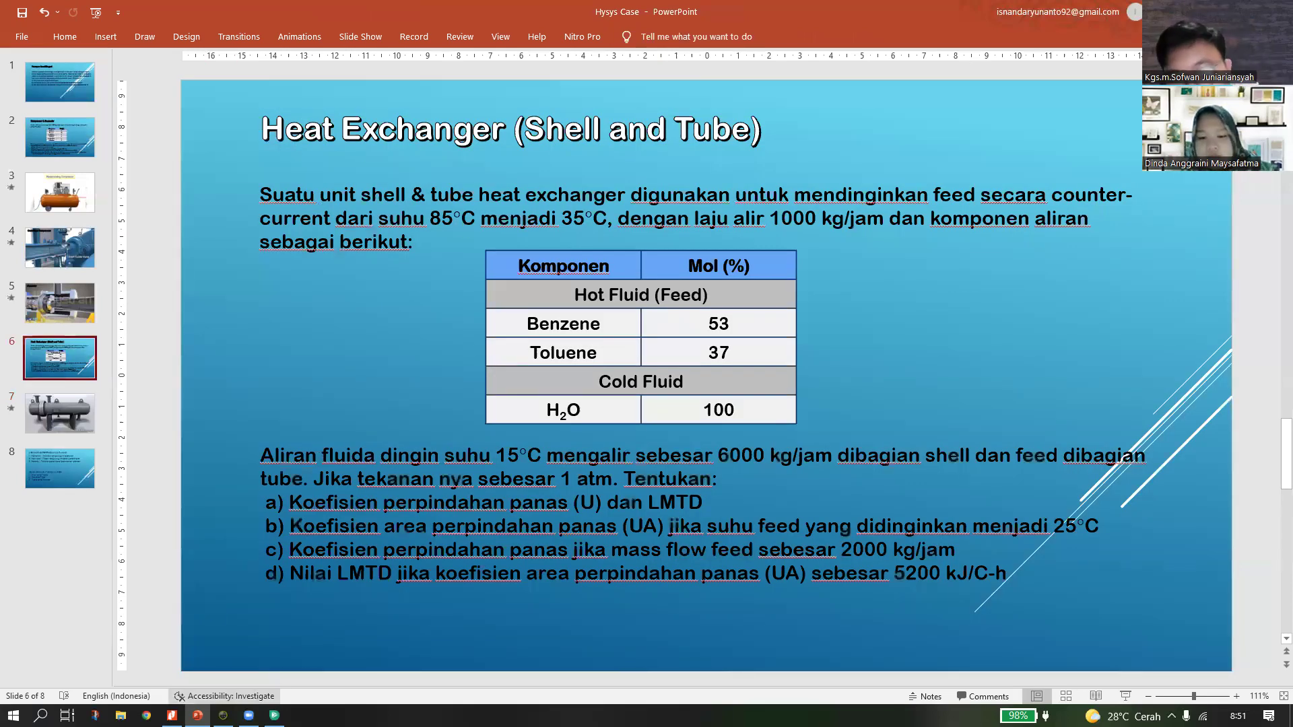
key(alt+Tab)
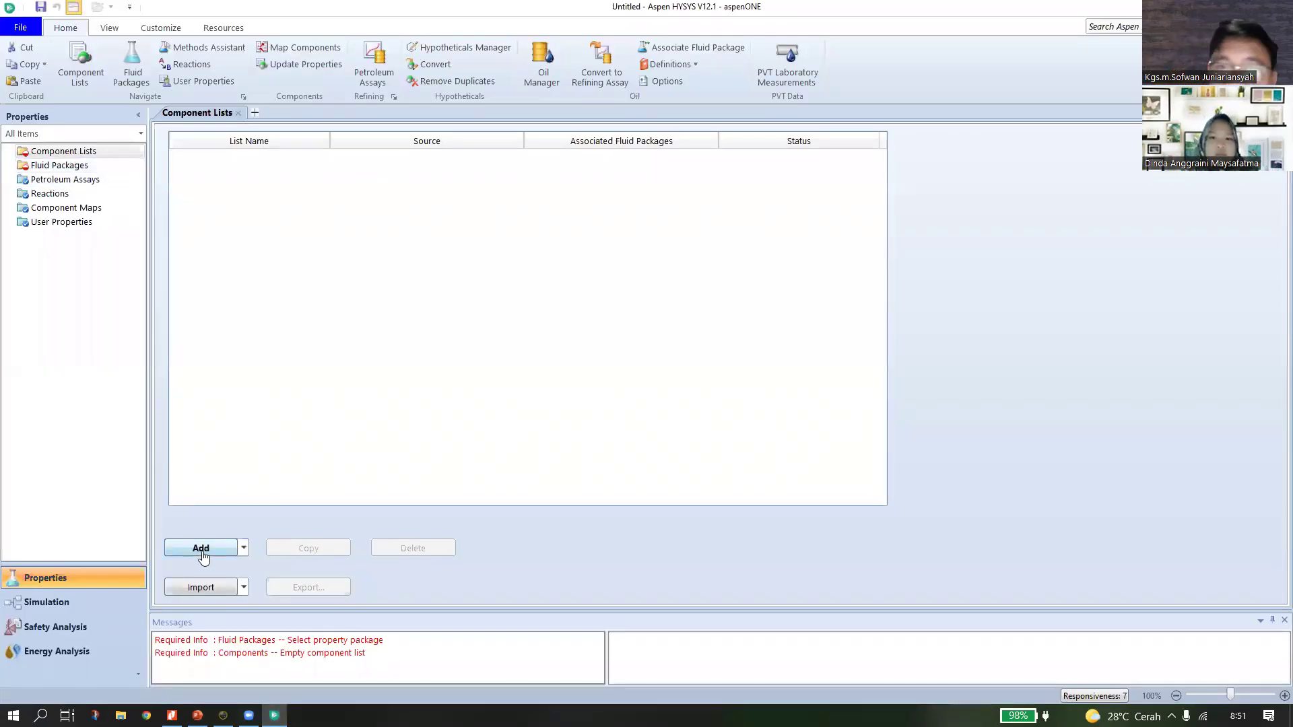
click(197, 716)
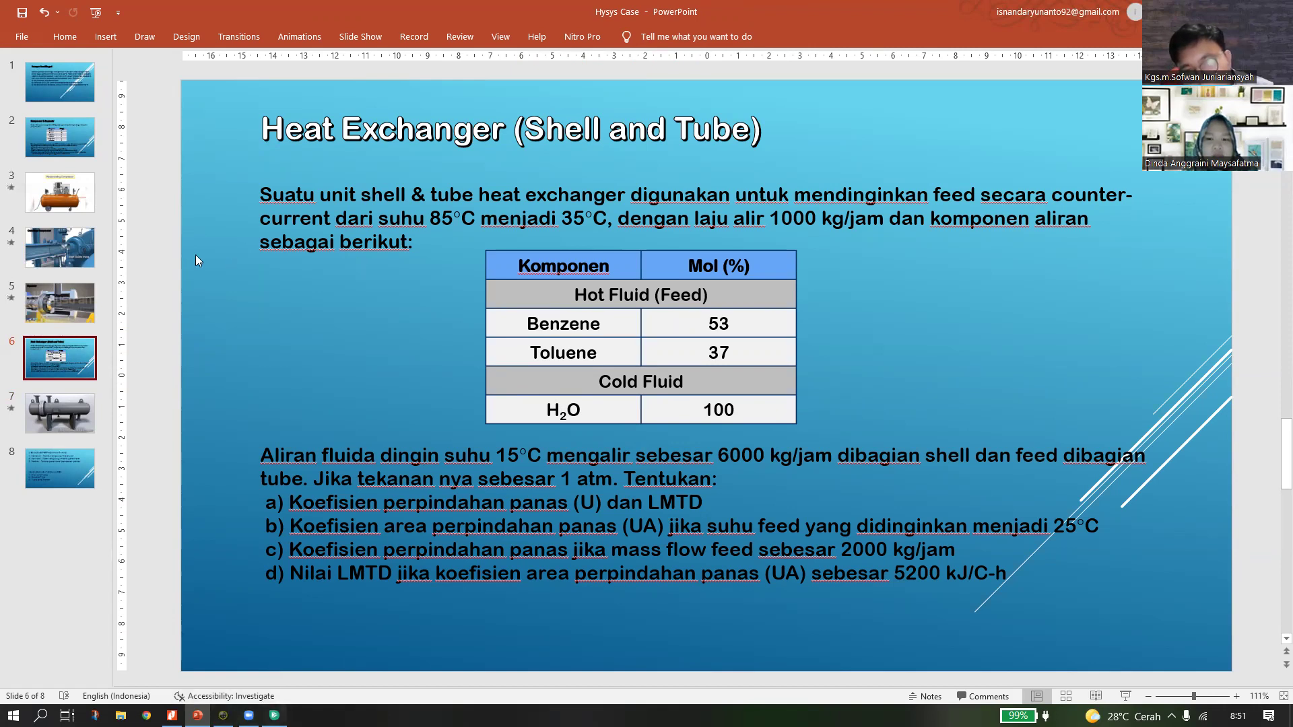
Switch to Aspen HYSYS, create a component list and add benzene to it.
key(alt+Tab)
click(201, 548)
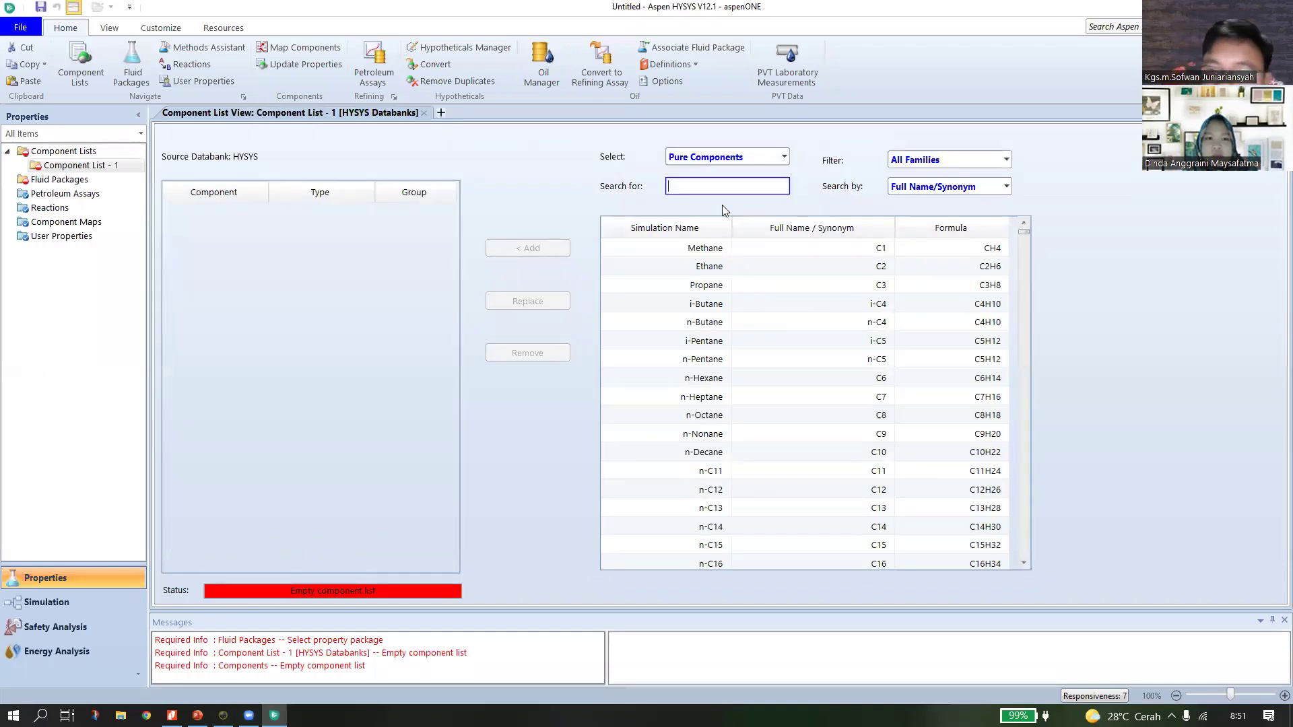
text(be)
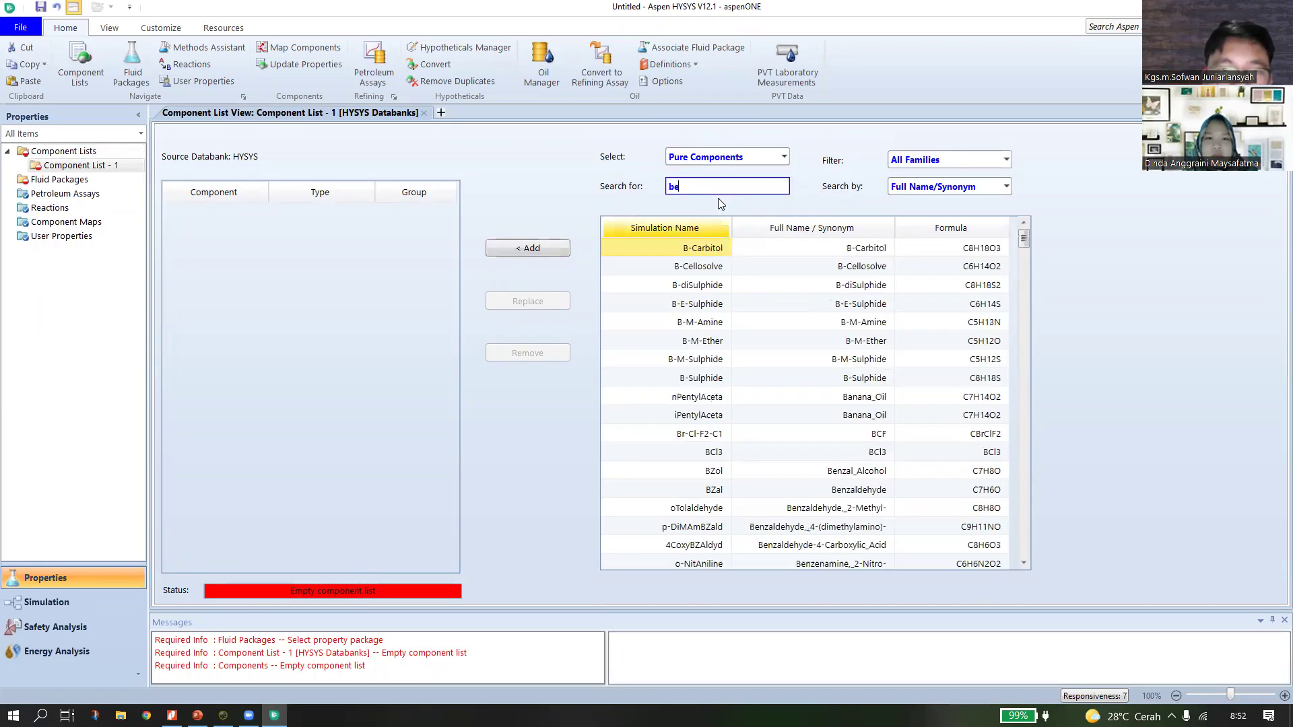
text(nzene)
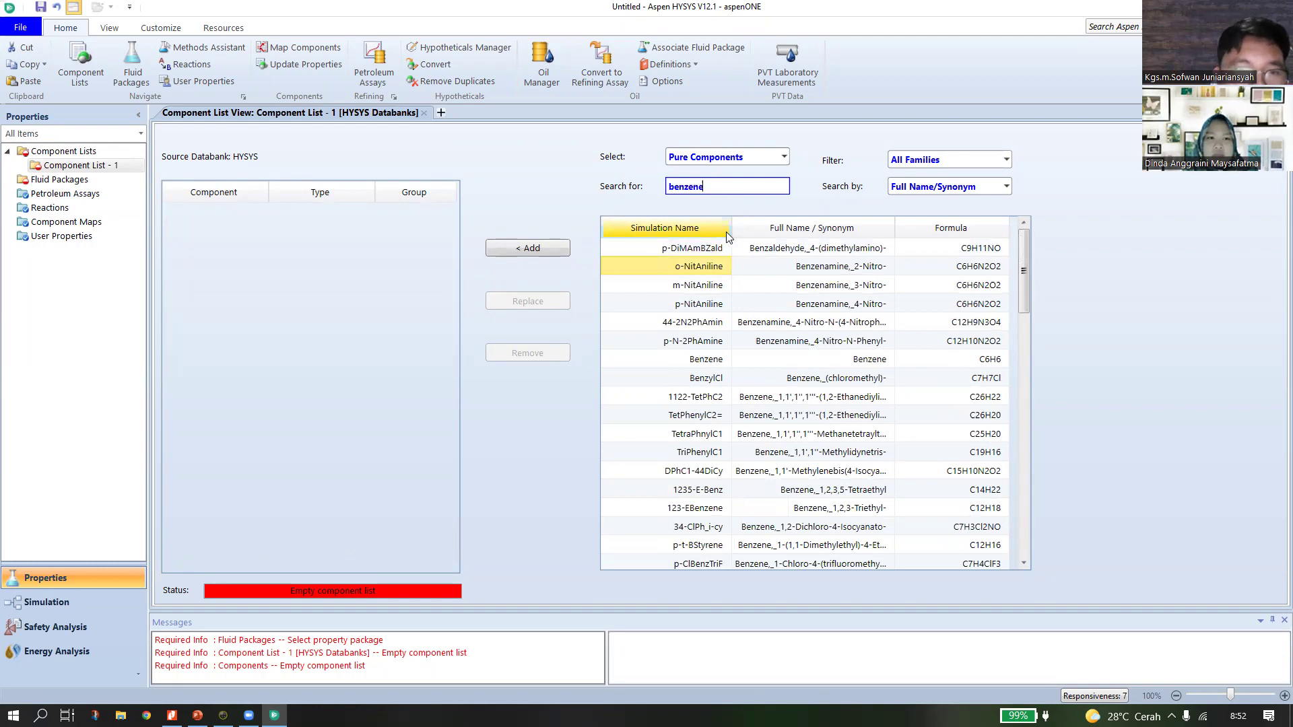
key(Return)
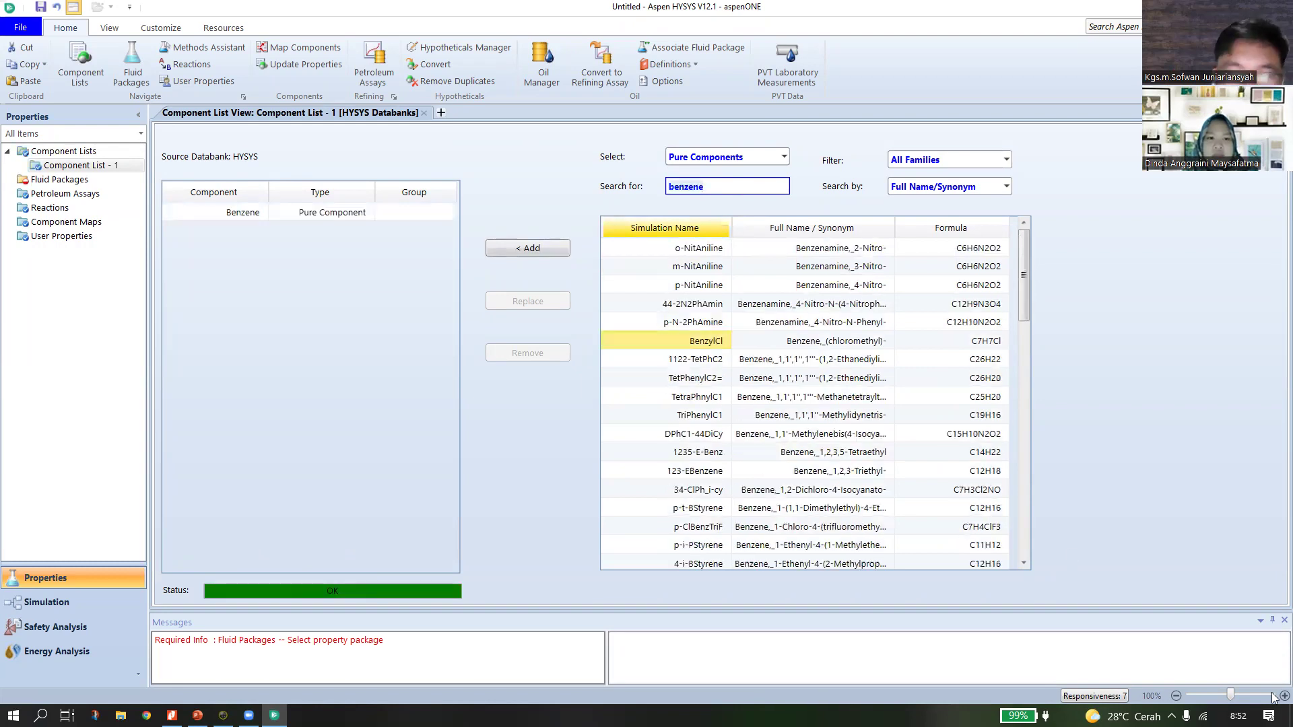
Add toluene and water (H2O) to the component list.
scroll(820, 200, up, 2)
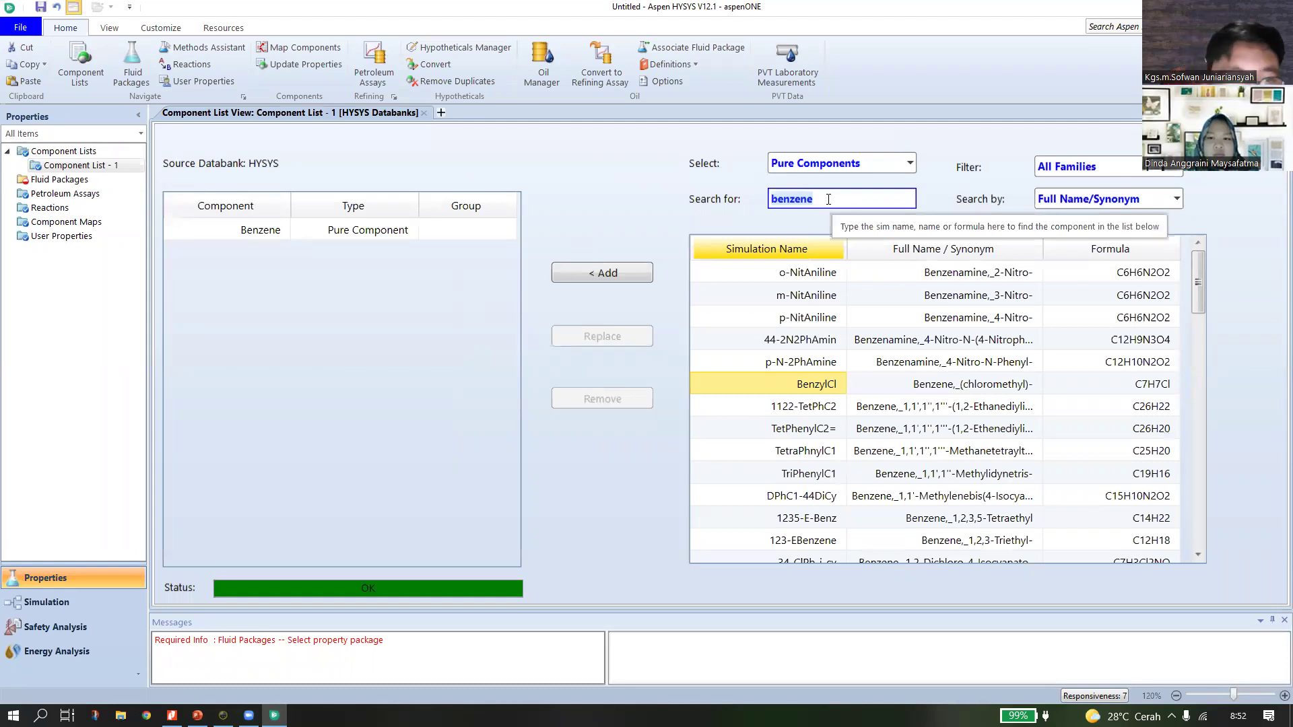
text(toluen)
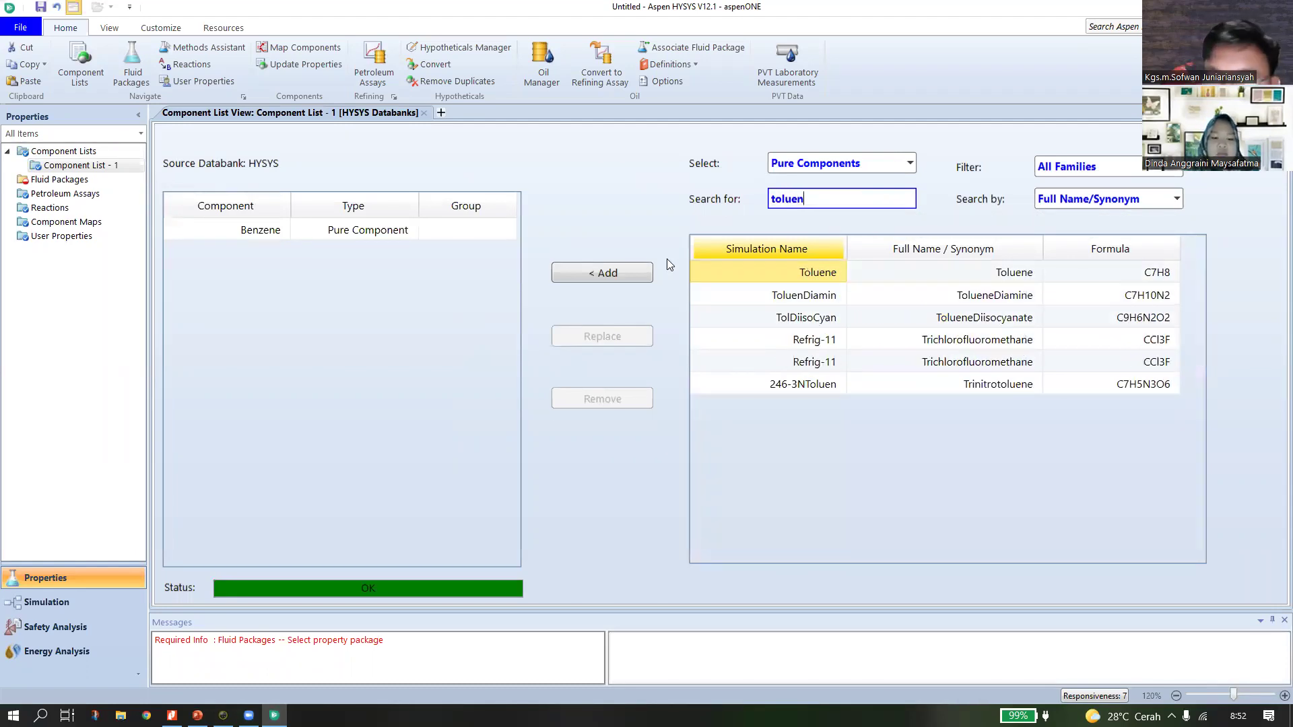
click(619, 275)
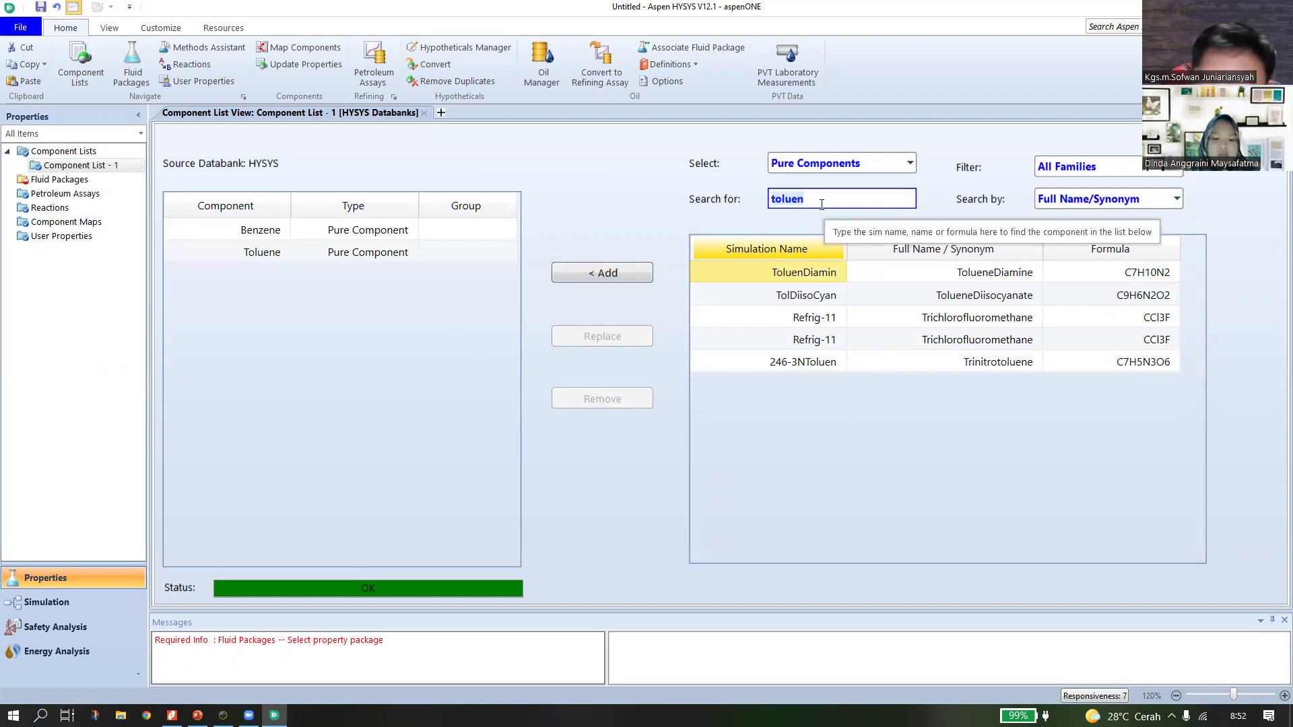
text(water)
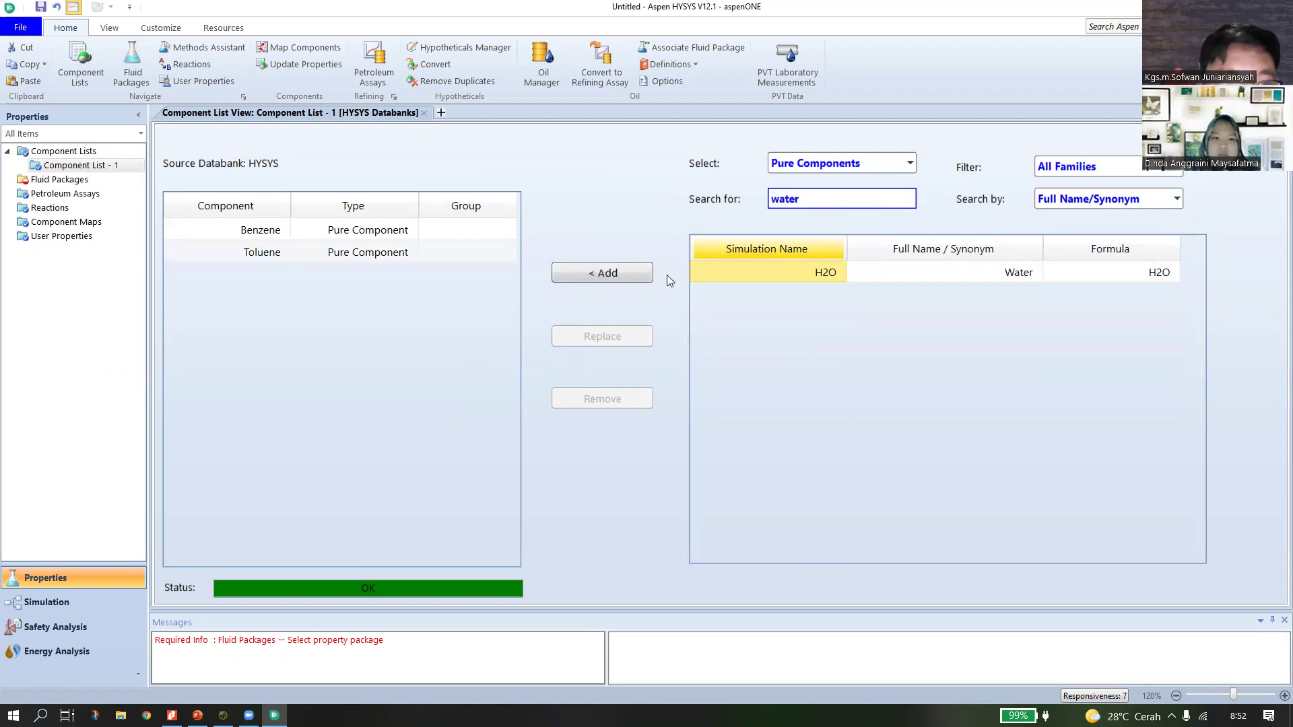
click(623, 274)
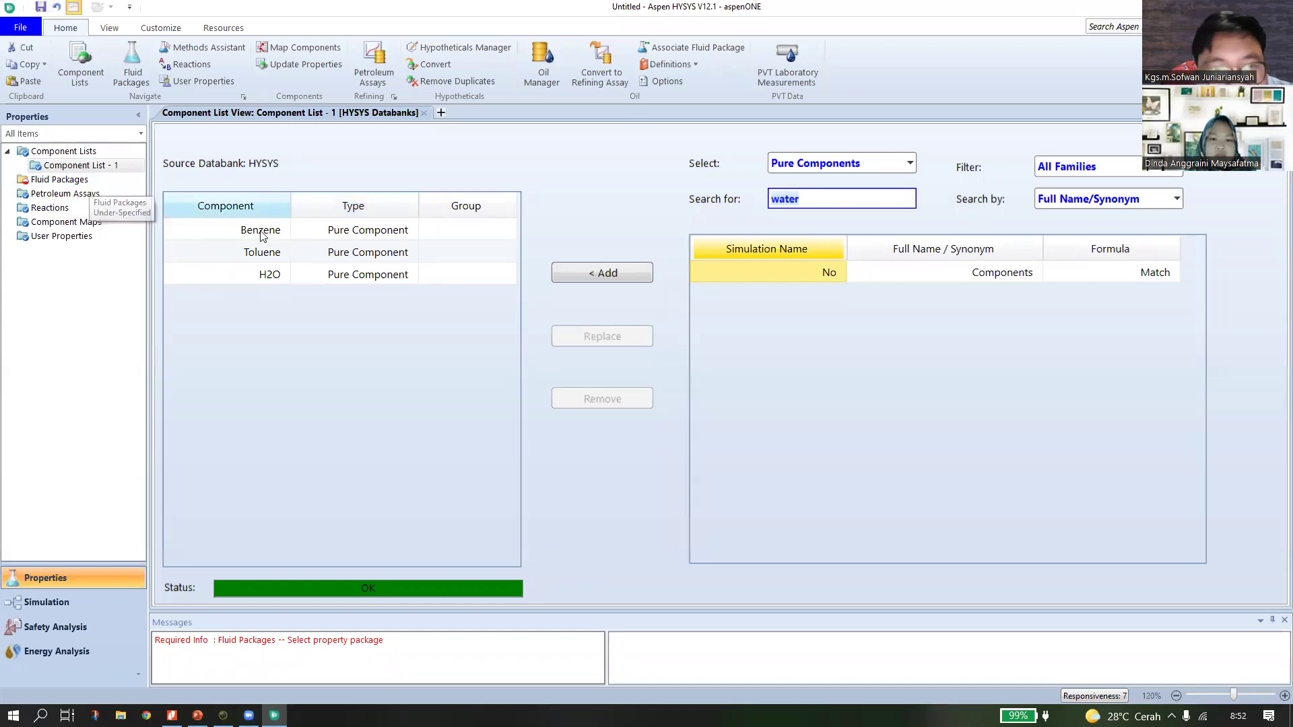
Add a fluid package for the component list and select NRTL as its property package.
click(39, 181)
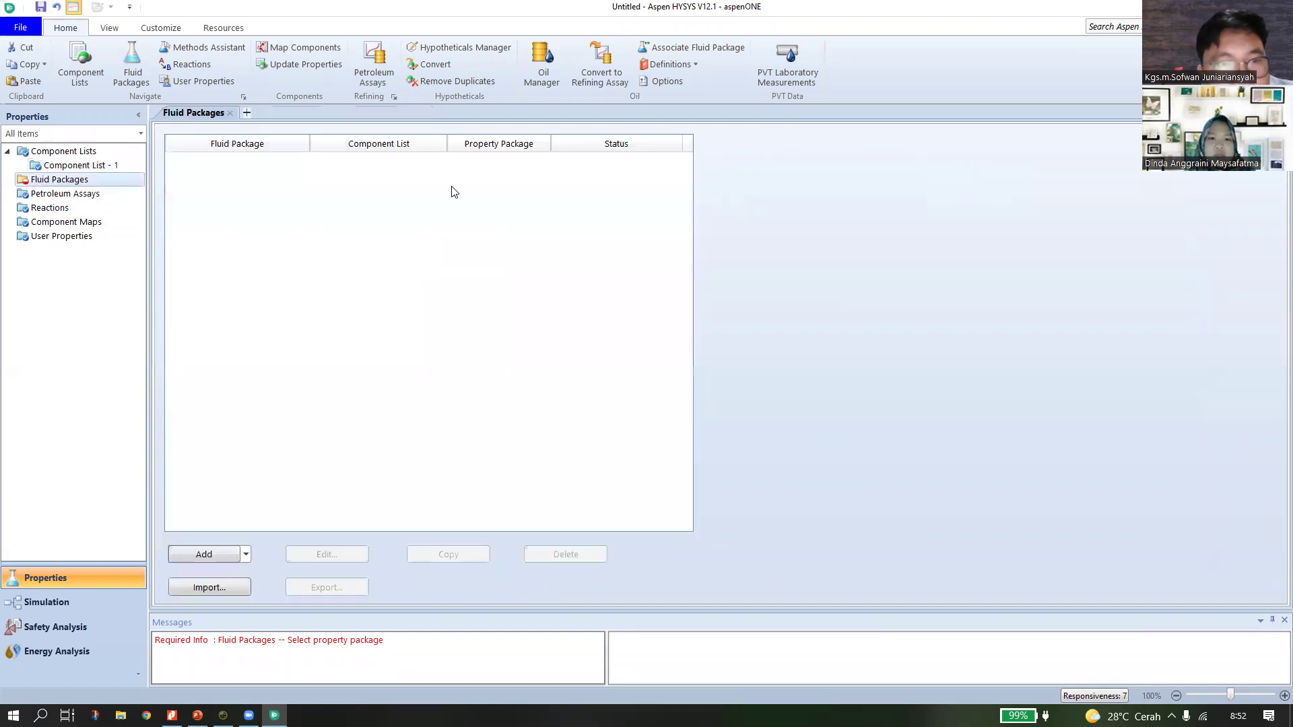
click(225, 555)
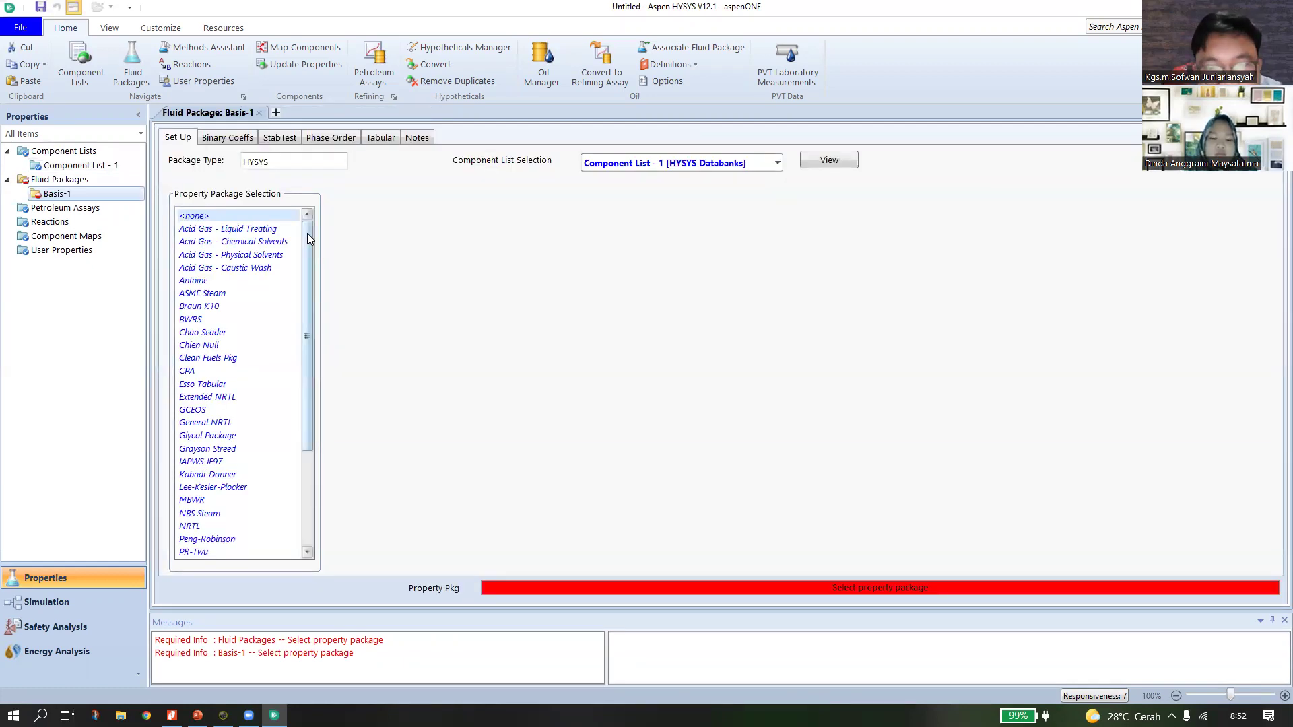
scroll(309, 371, down, 3)
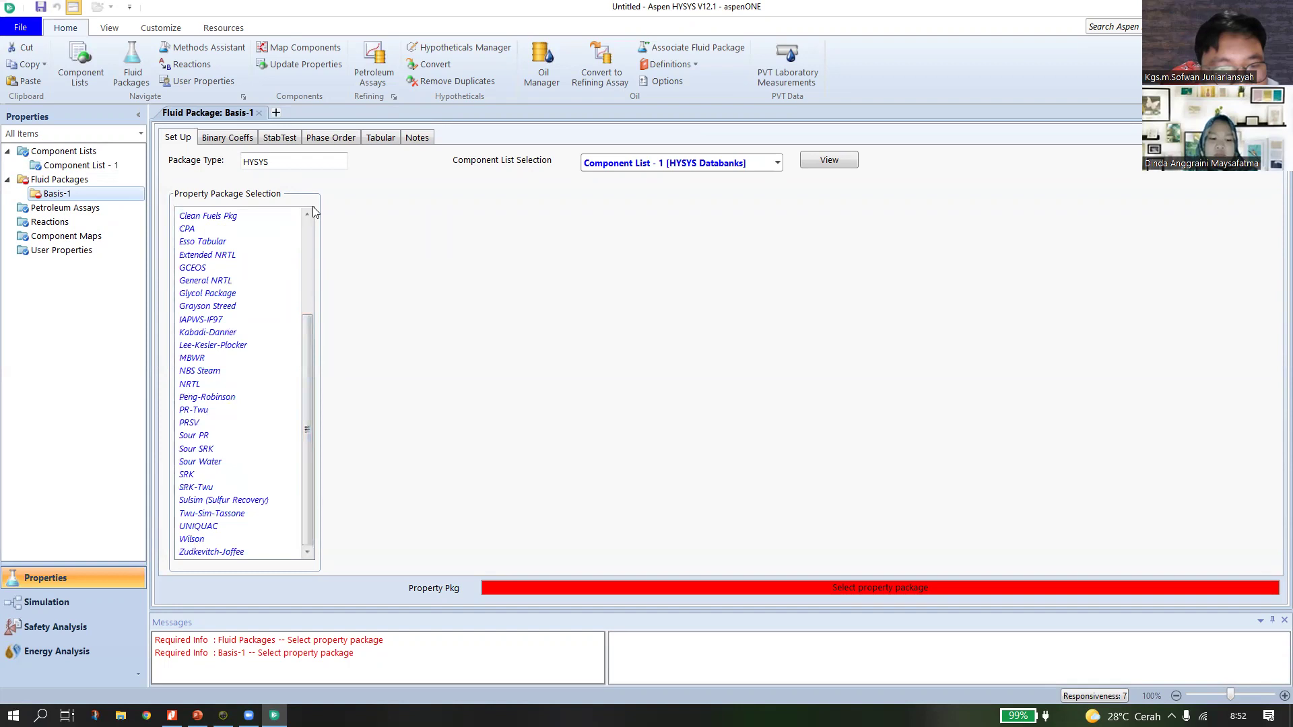
click(197, 385)
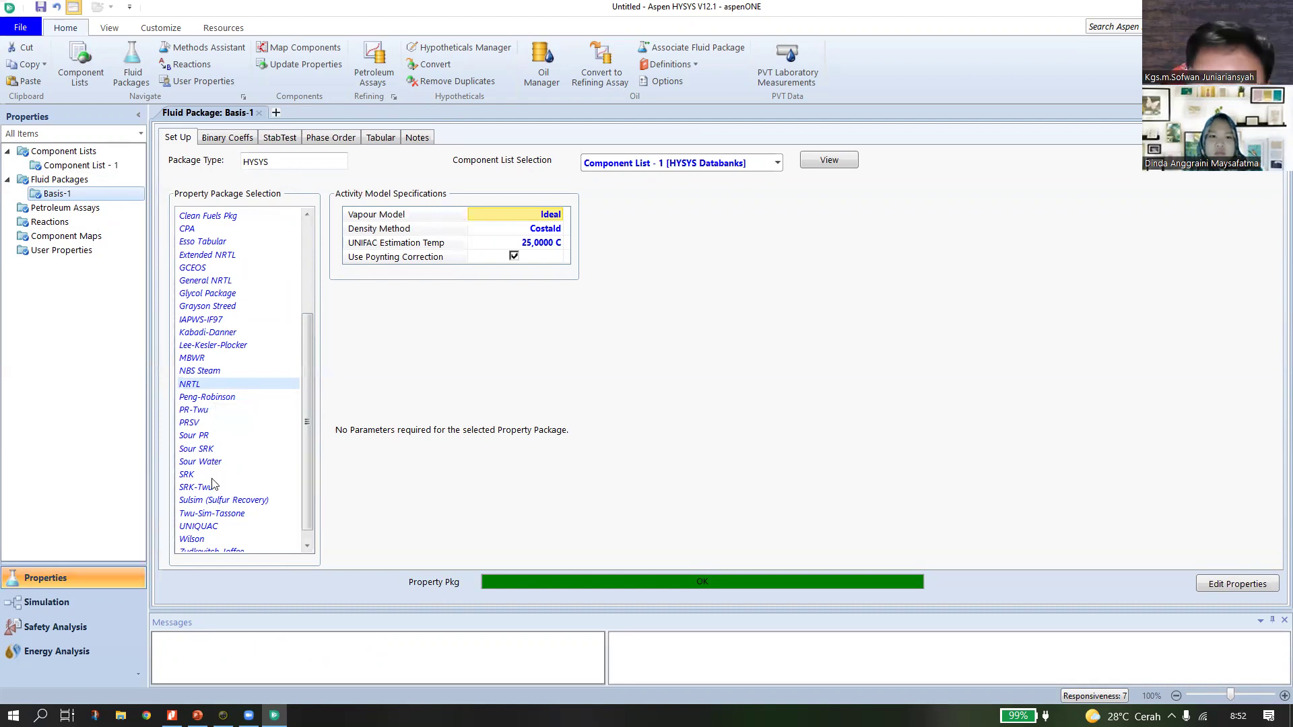
Enter the simulation environment and place a heat exchanger from the heat transfer models in the middle of the flowsheet.
click(51, 603)
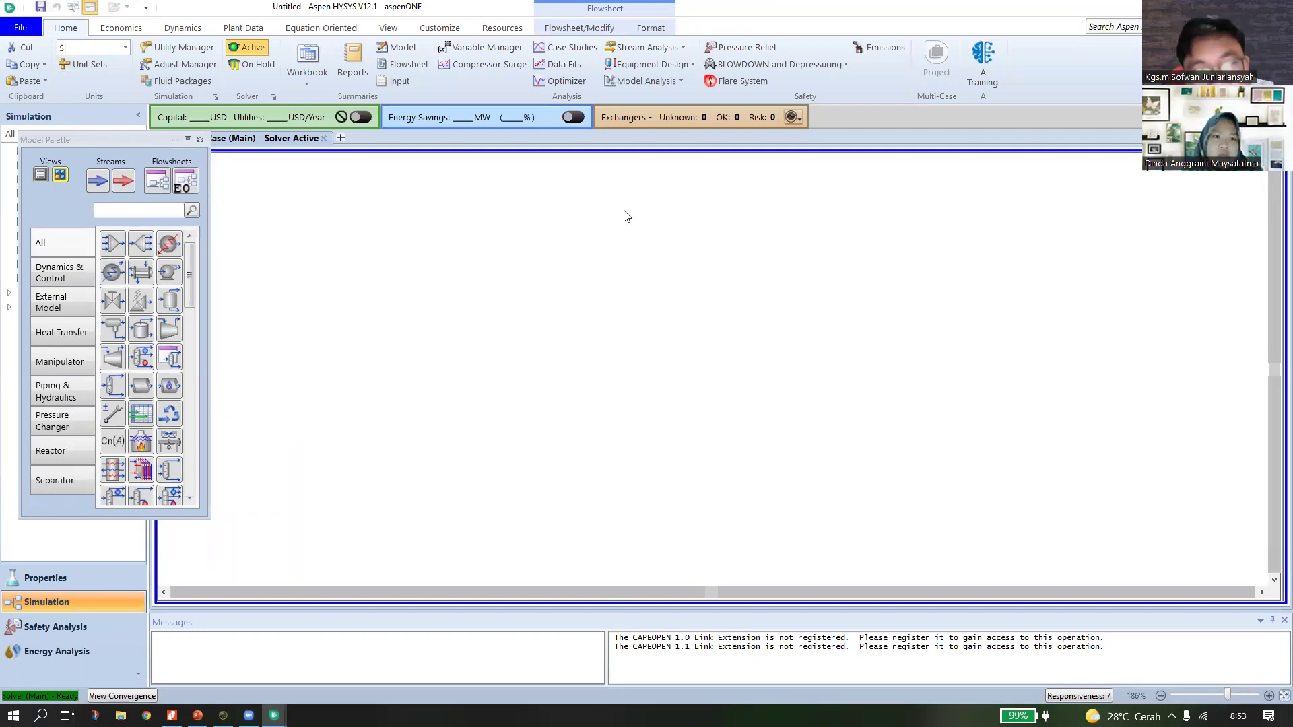
click(157, 140)
drag(119, 140, 198, 84)
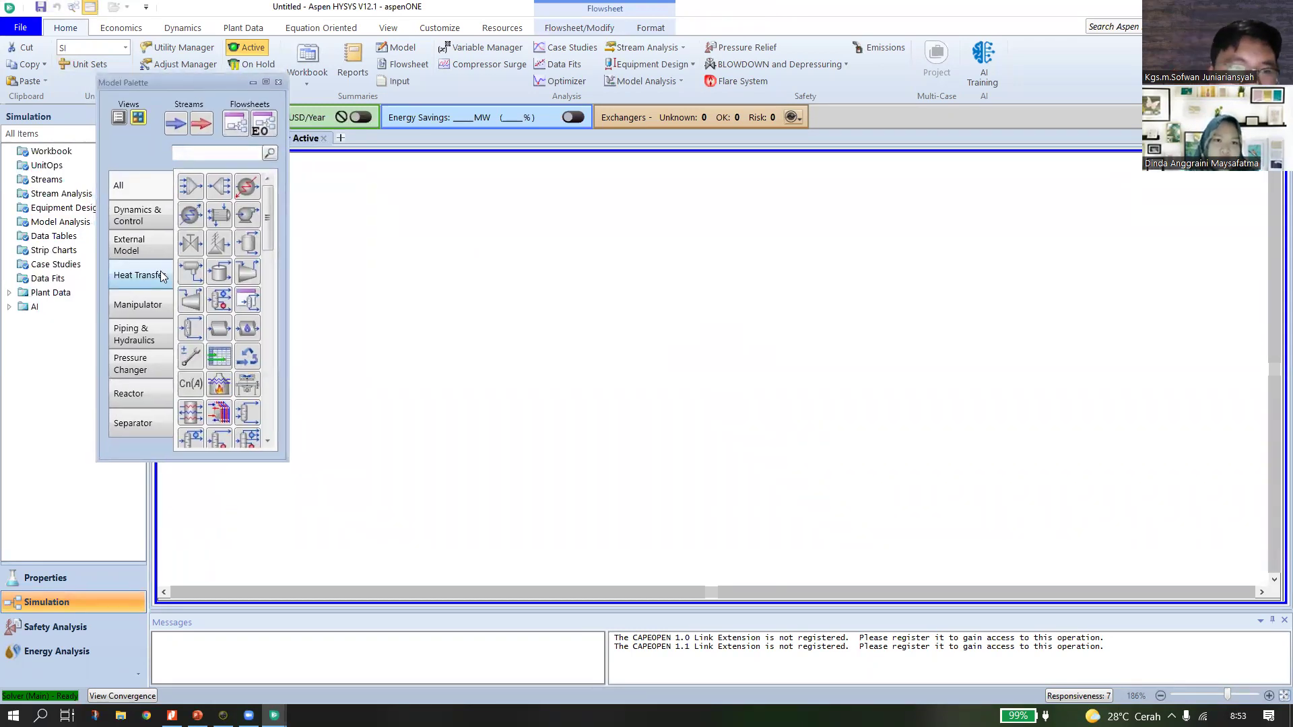
click(142, 275)
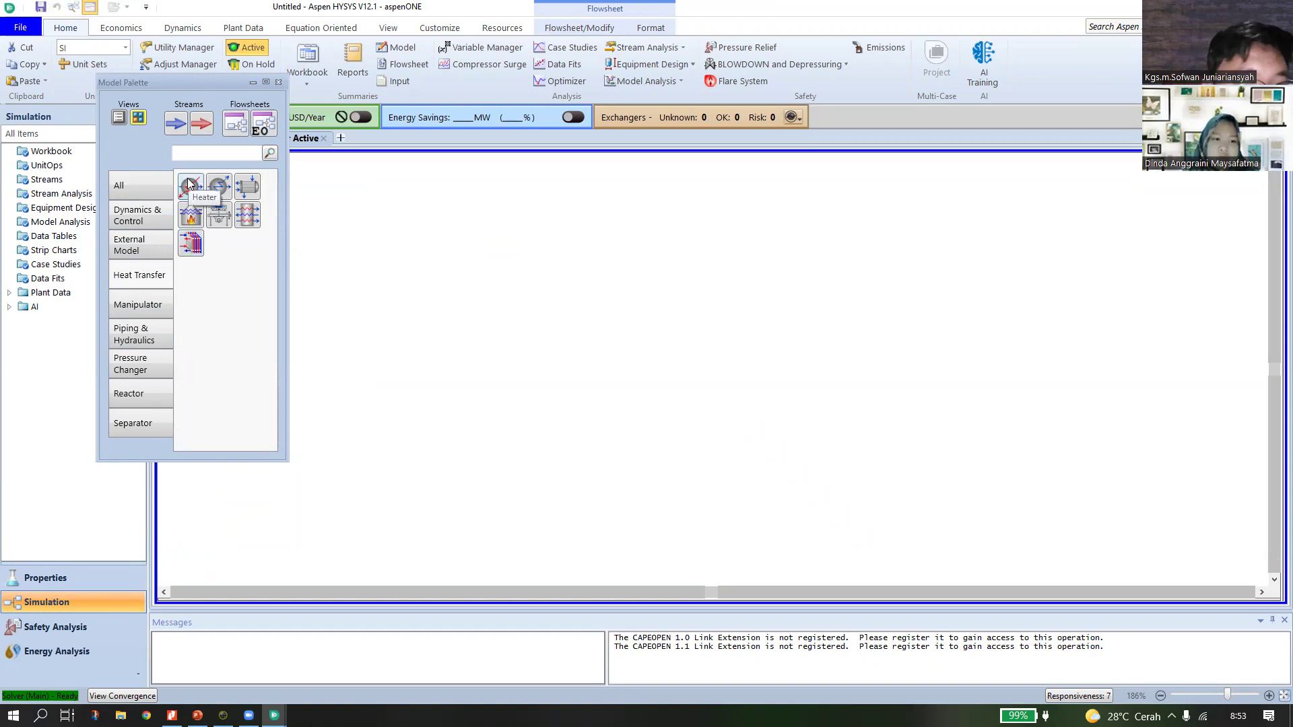
click(248, 187)
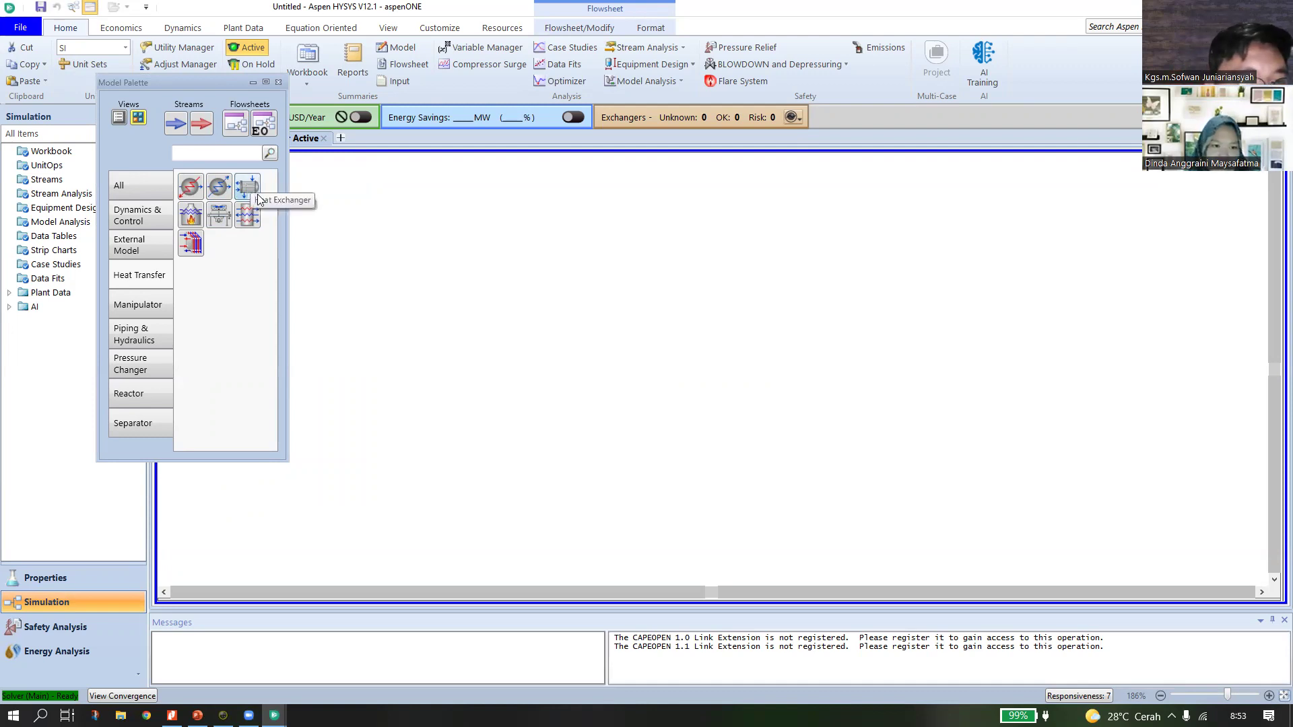
click(675, 412)
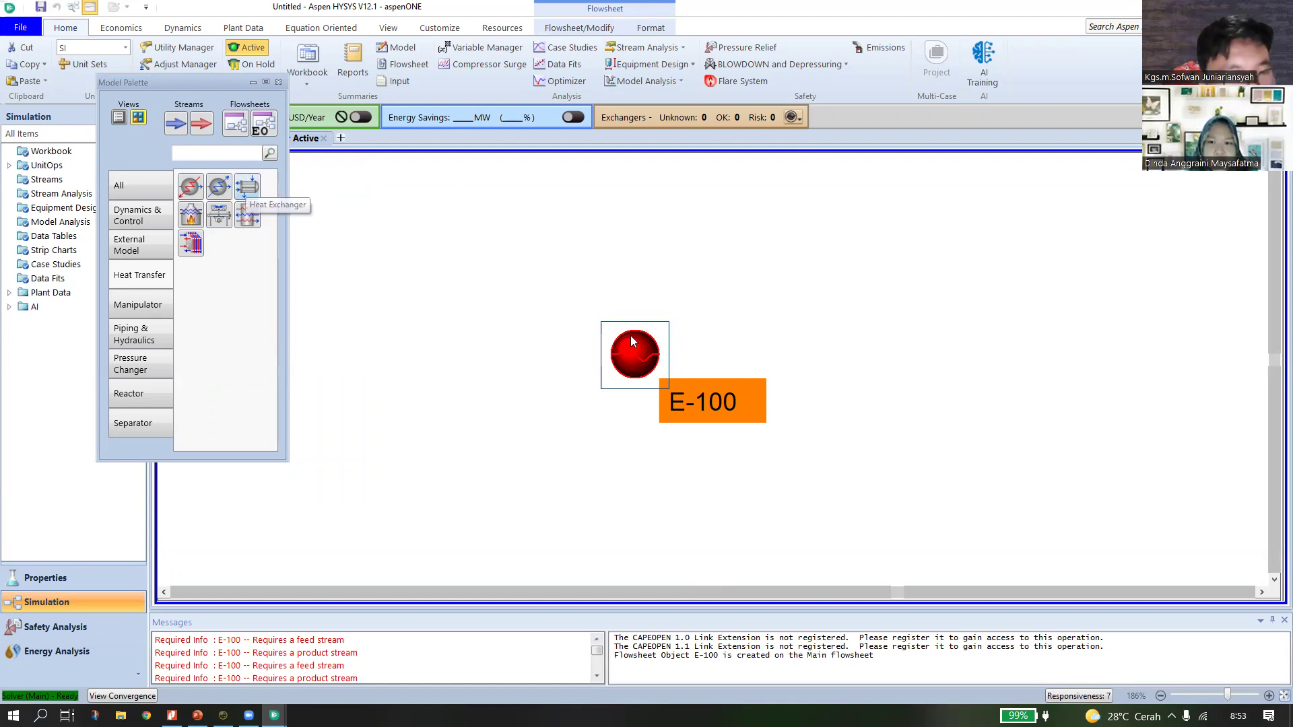
click(620, 301)
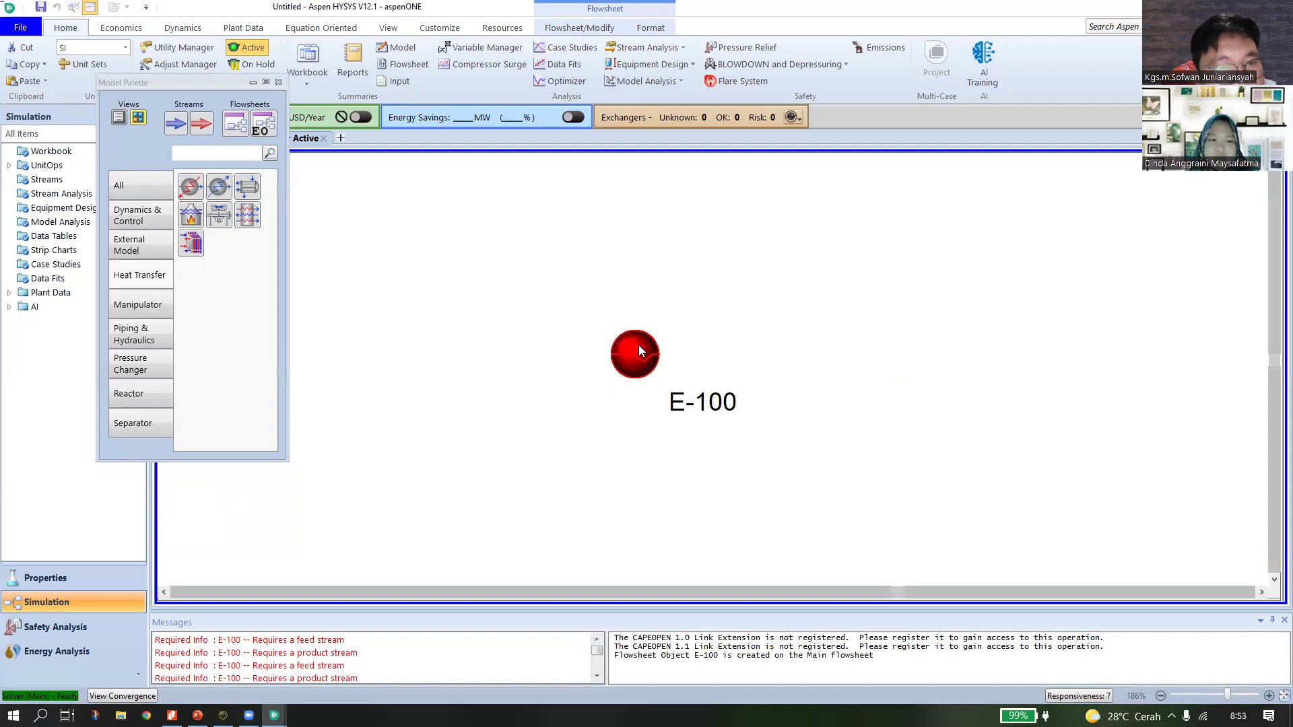
Change the heat exchanger's flowsheet icon to the shell and tube symbol.
mouse_move(637, 347)
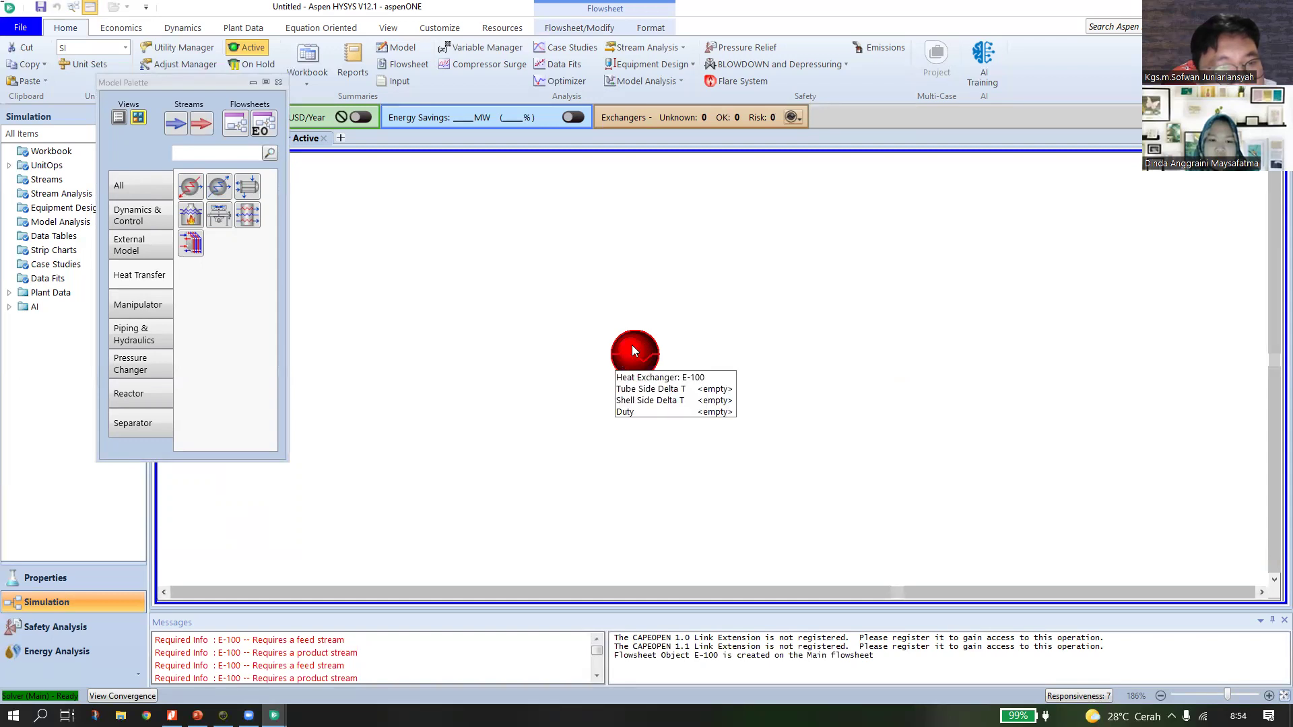
right_click(631, 345)
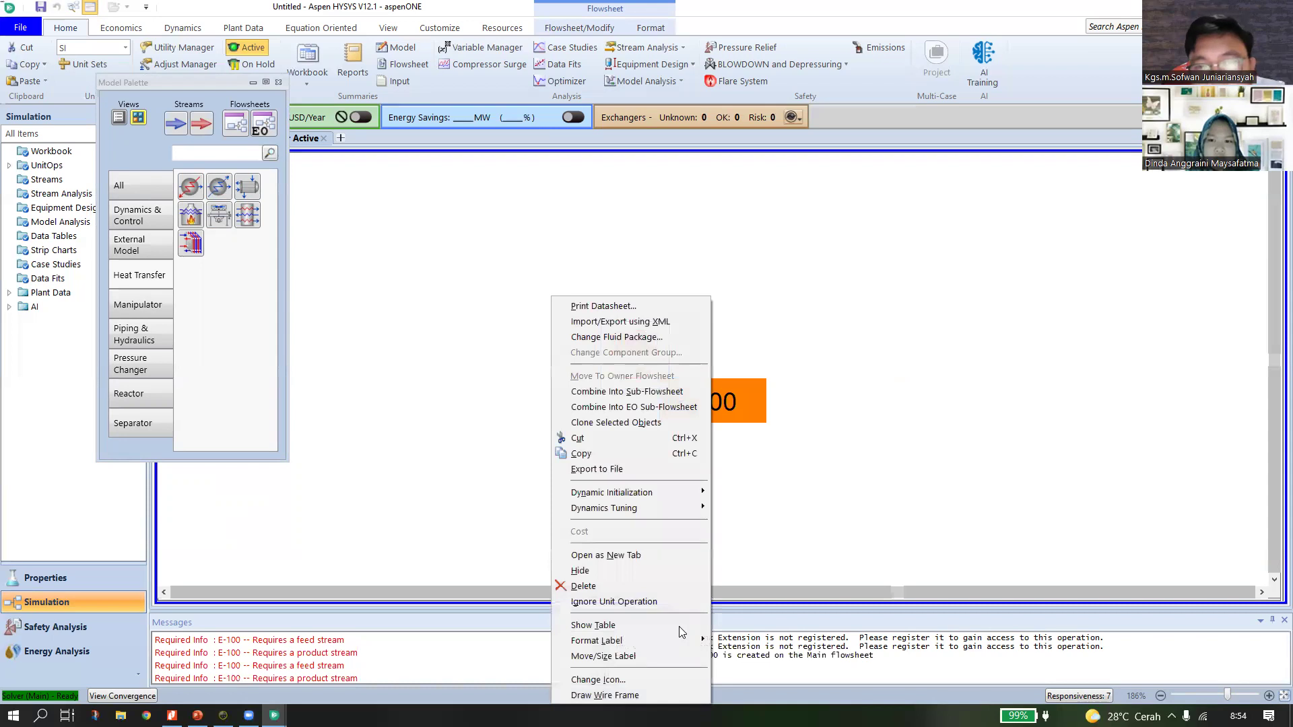
click(602, 680)
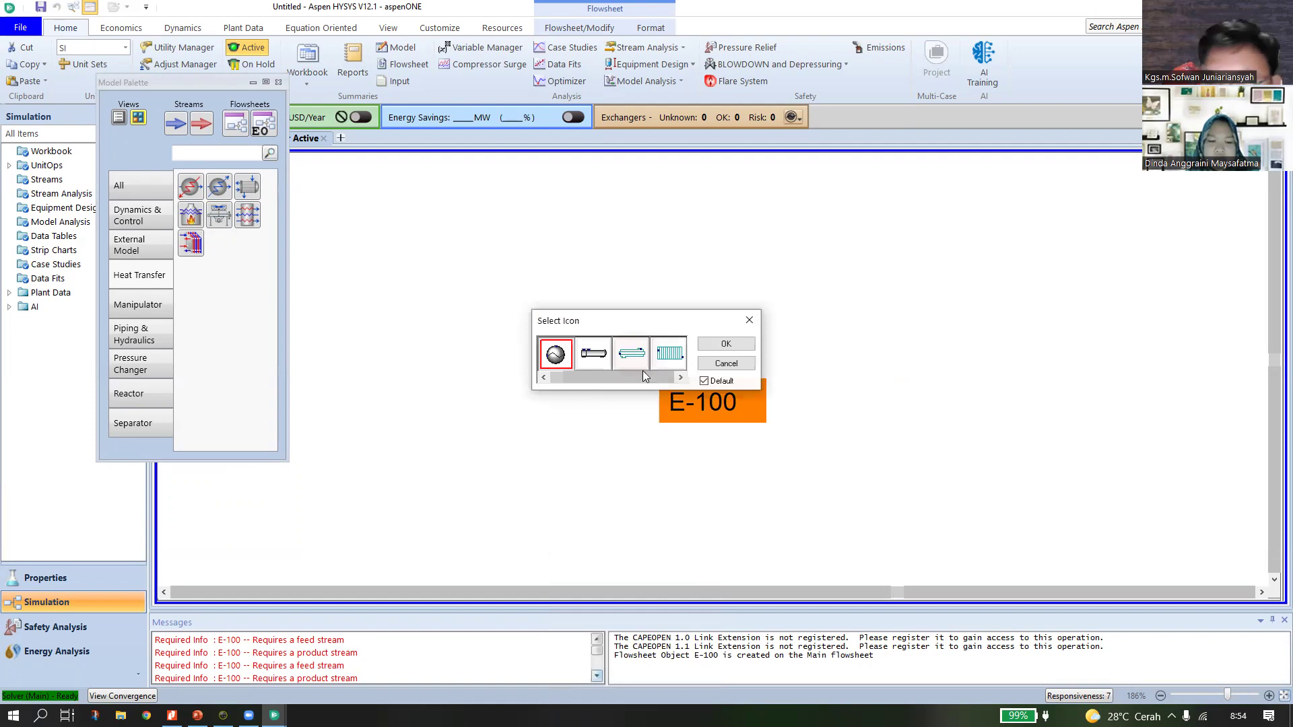
click(593, 361)
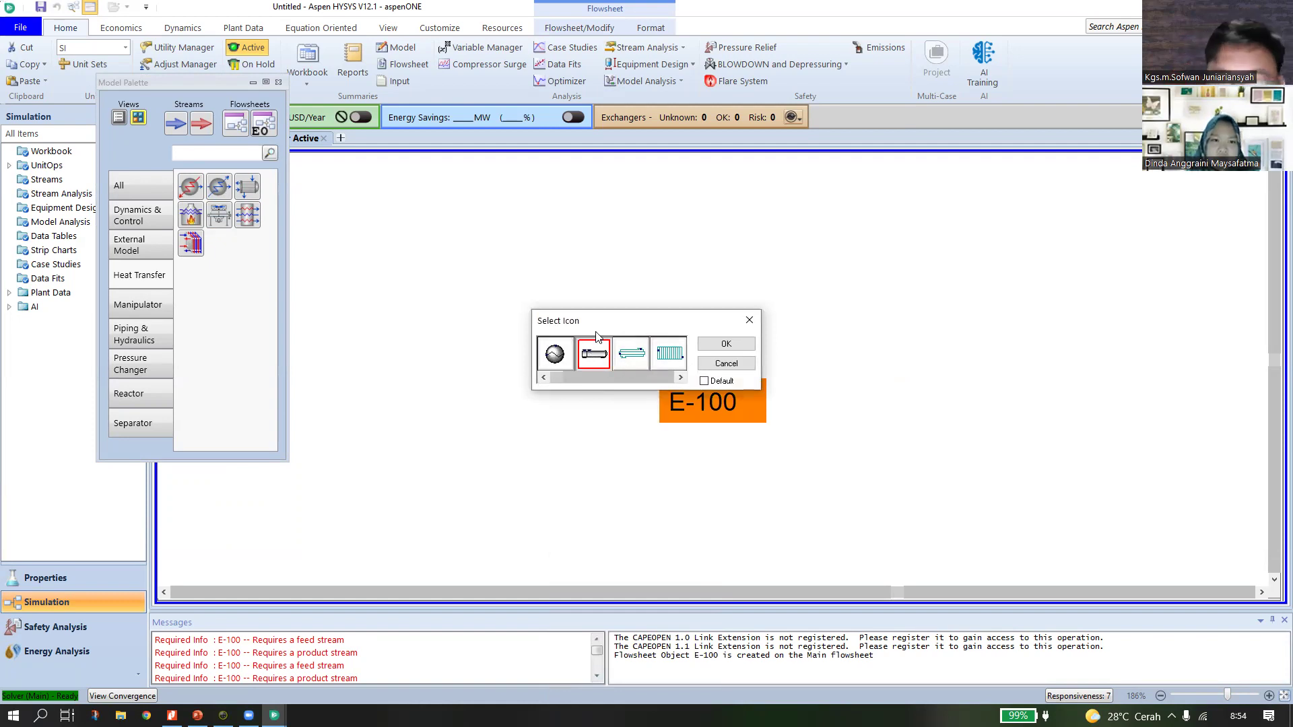
drag(620, 325, 612, 245)
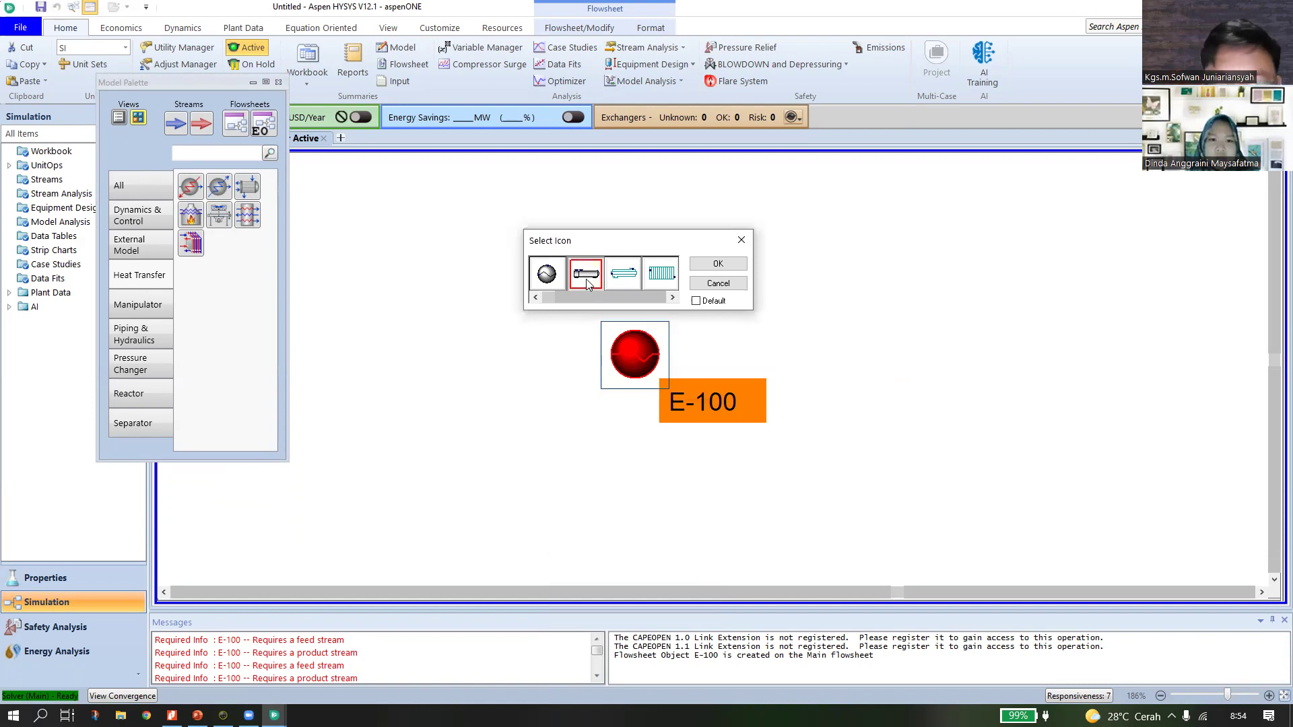
click(728, 264)
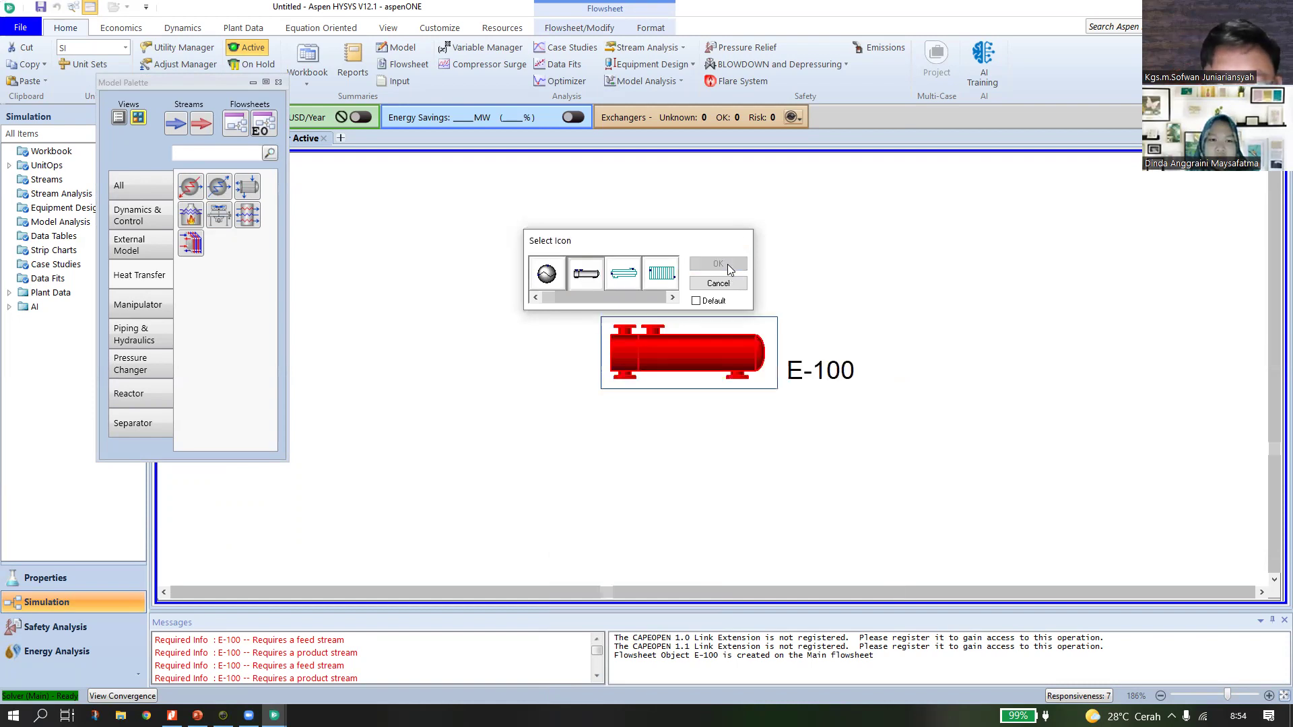
click(719, 471)
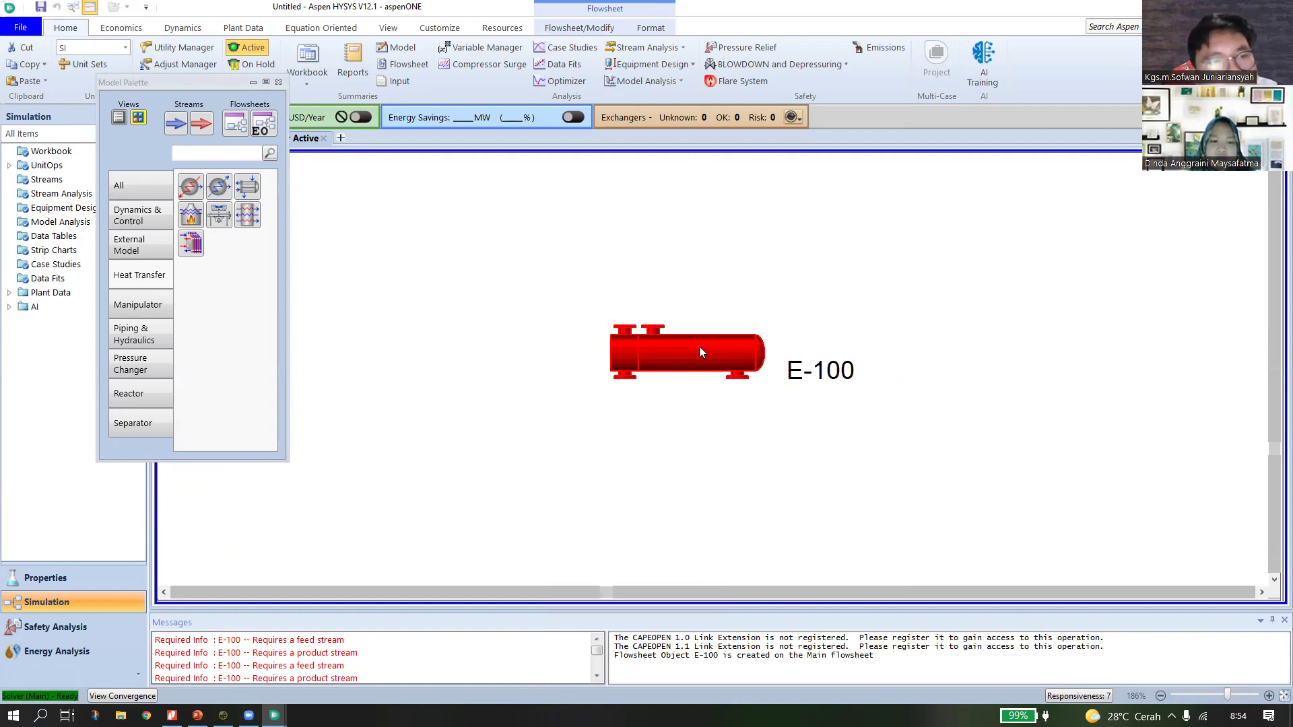
Move the model palette aside and open the heat exchanger's design connections, positioning its window clear of the palette.
scroll(647, 349, down, 4)
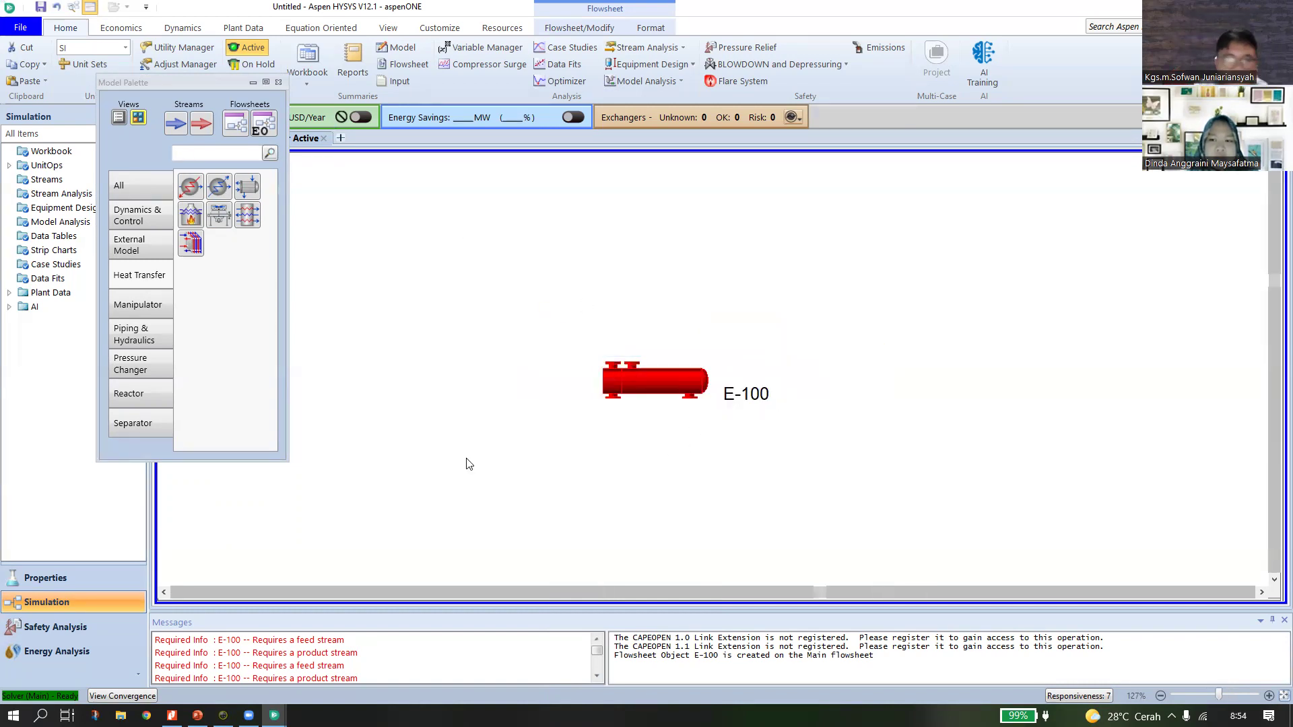
drag(221, 79, 144, 80)
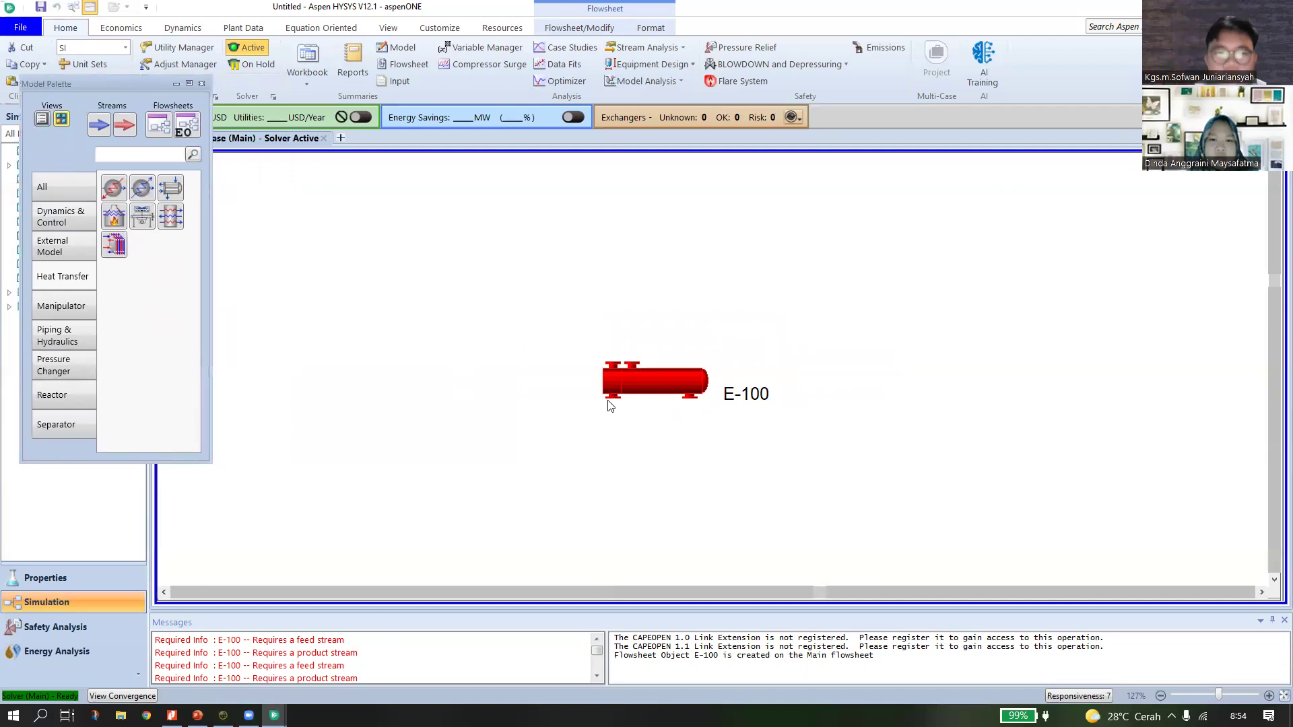
click(653, 382)
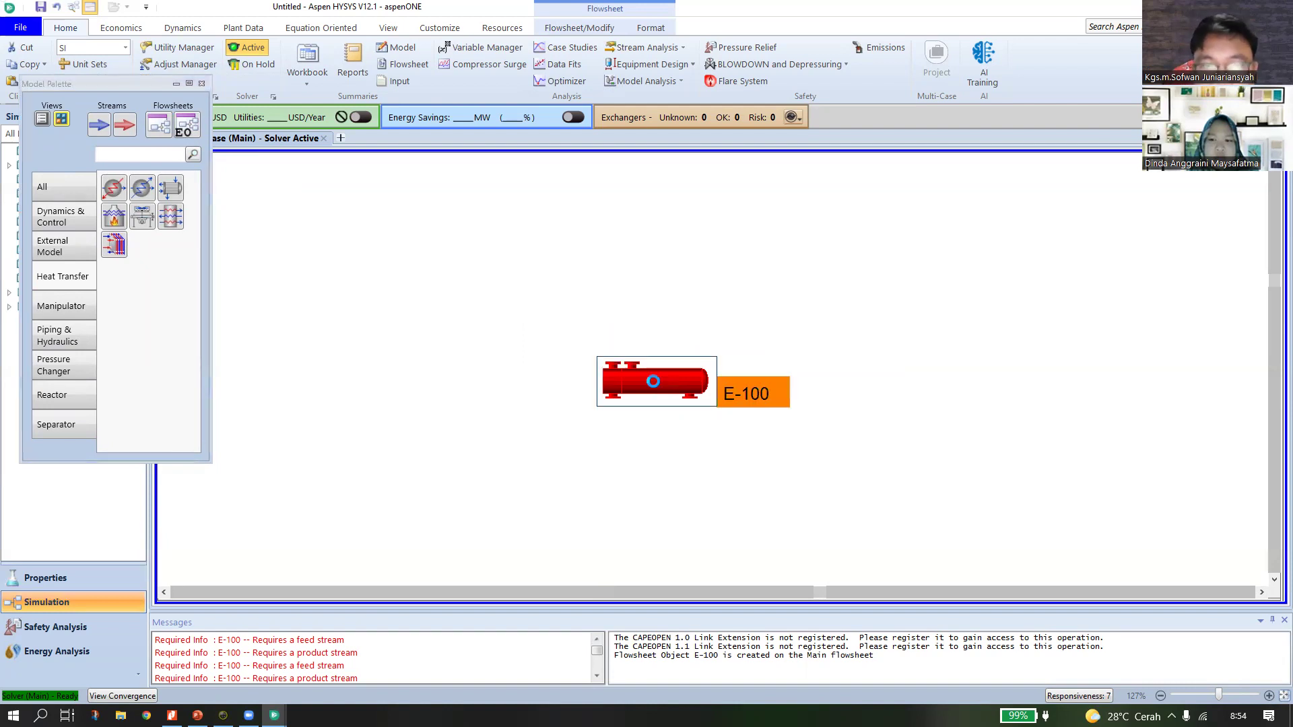
double_click(653, 381)
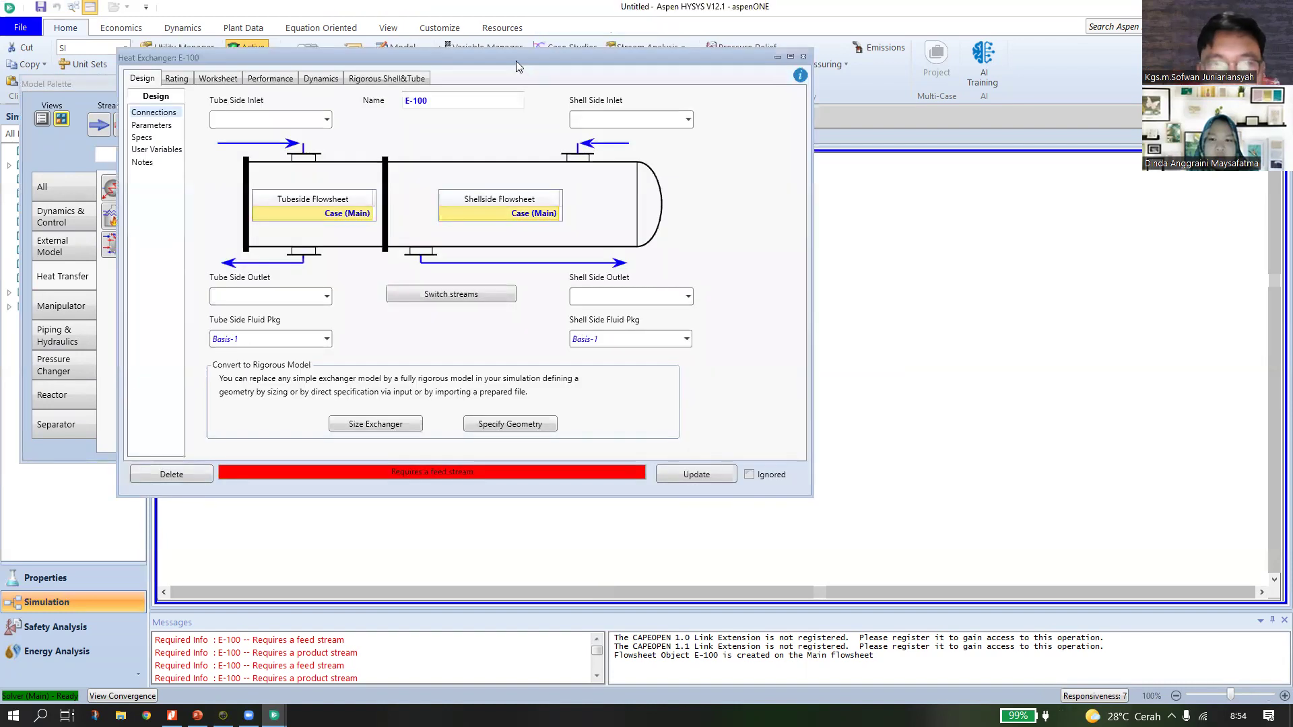
drag(516, 59, 699, 93)
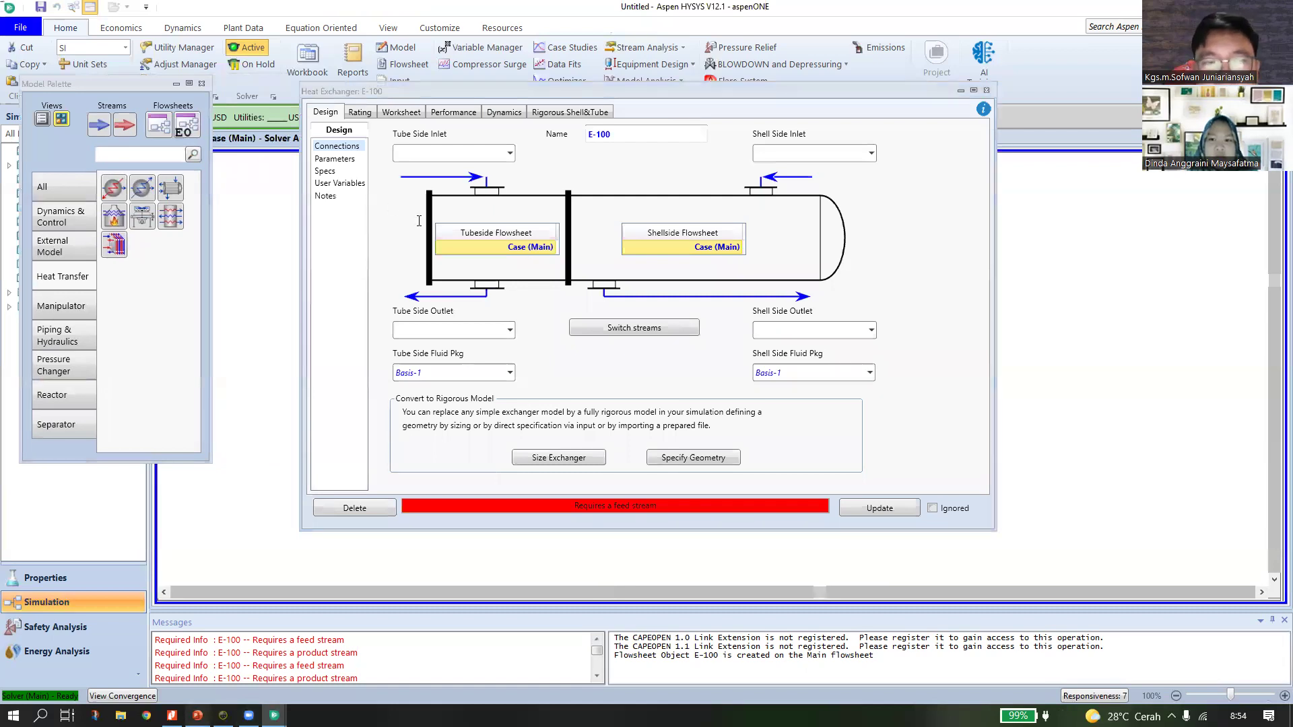
Switch to PowerPoint and move the shell and tube video on slide 7 to 00:19.90 to examine the internal flow.
key(alt+Tab)
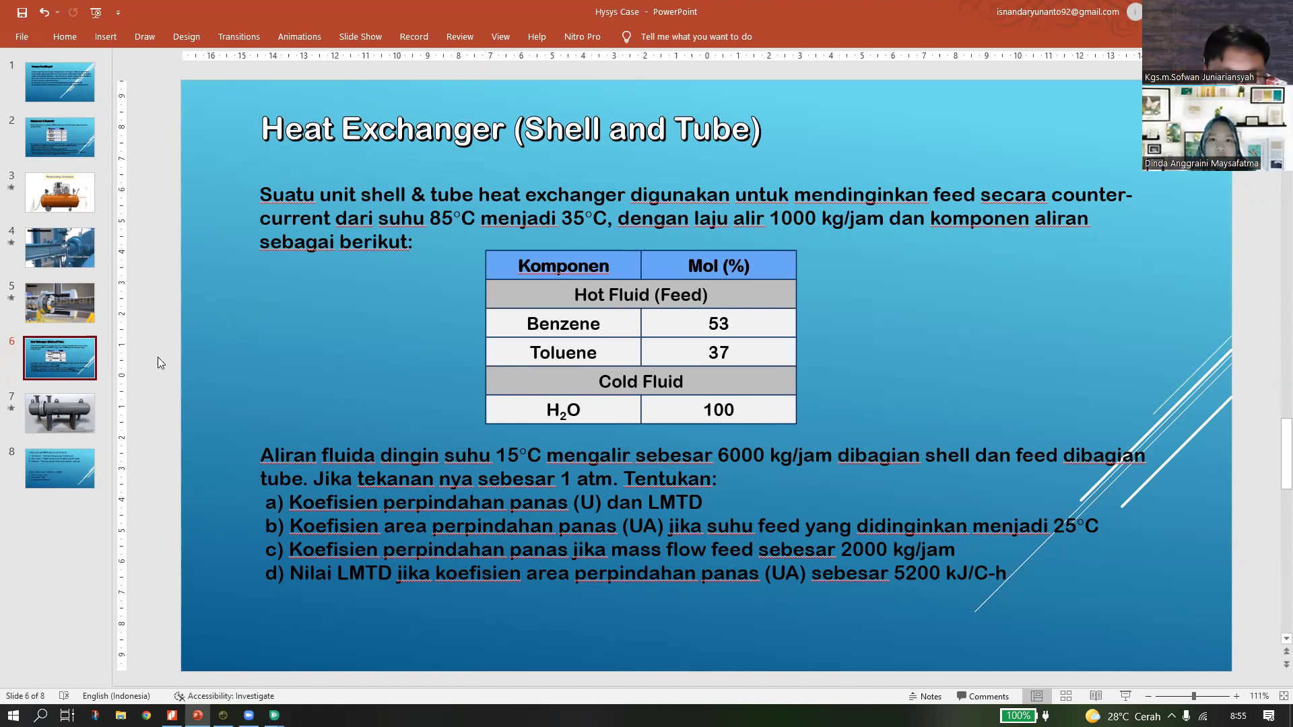
key(Down)
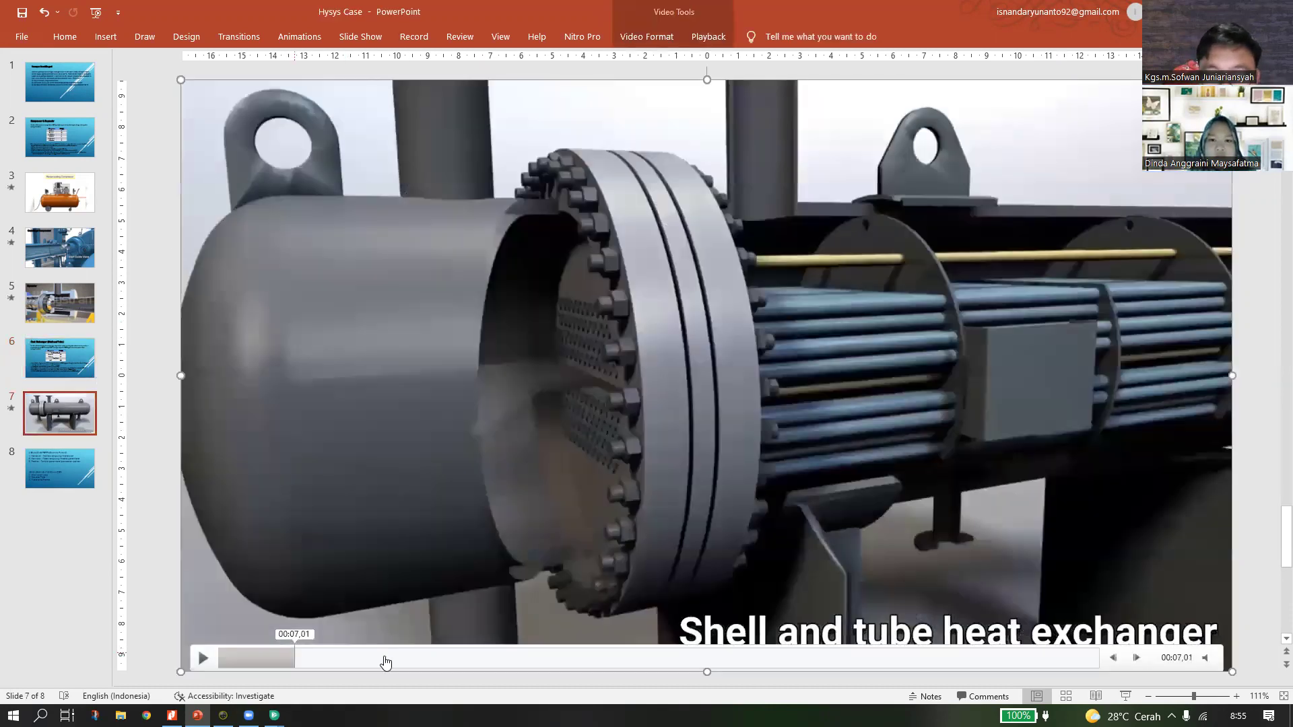
click(341, 652)
drag(403, 663, 480, 664)
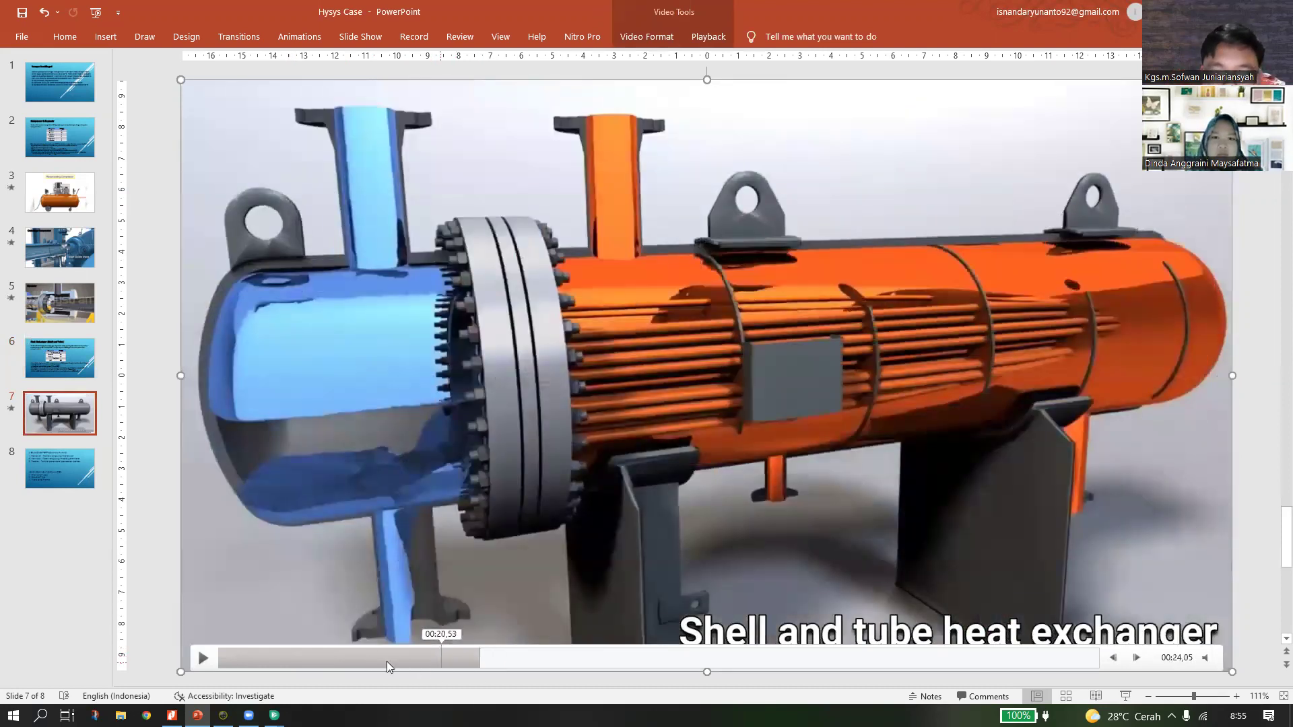
click(435, 659)
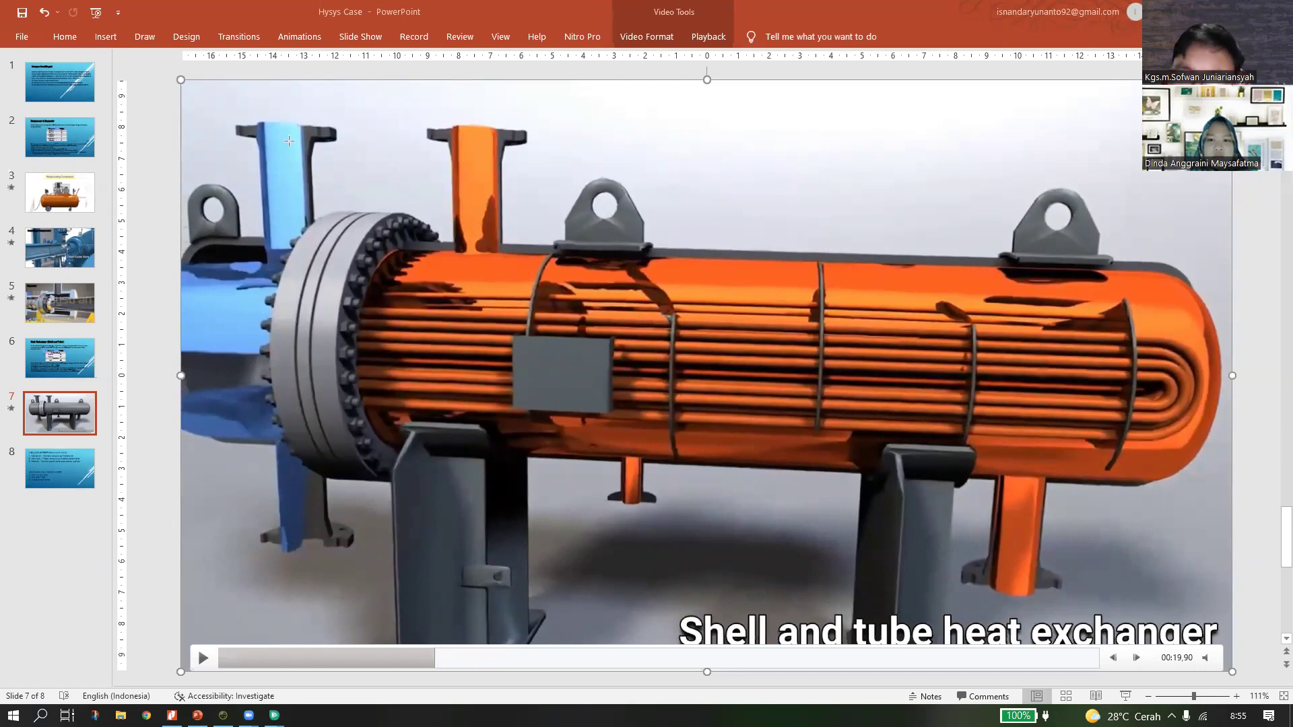
Draw red arrows over the exchanger image to trace the tube side flow from its inlet and the counter-current shell side flow.
drag(282, 102, 283, 218)
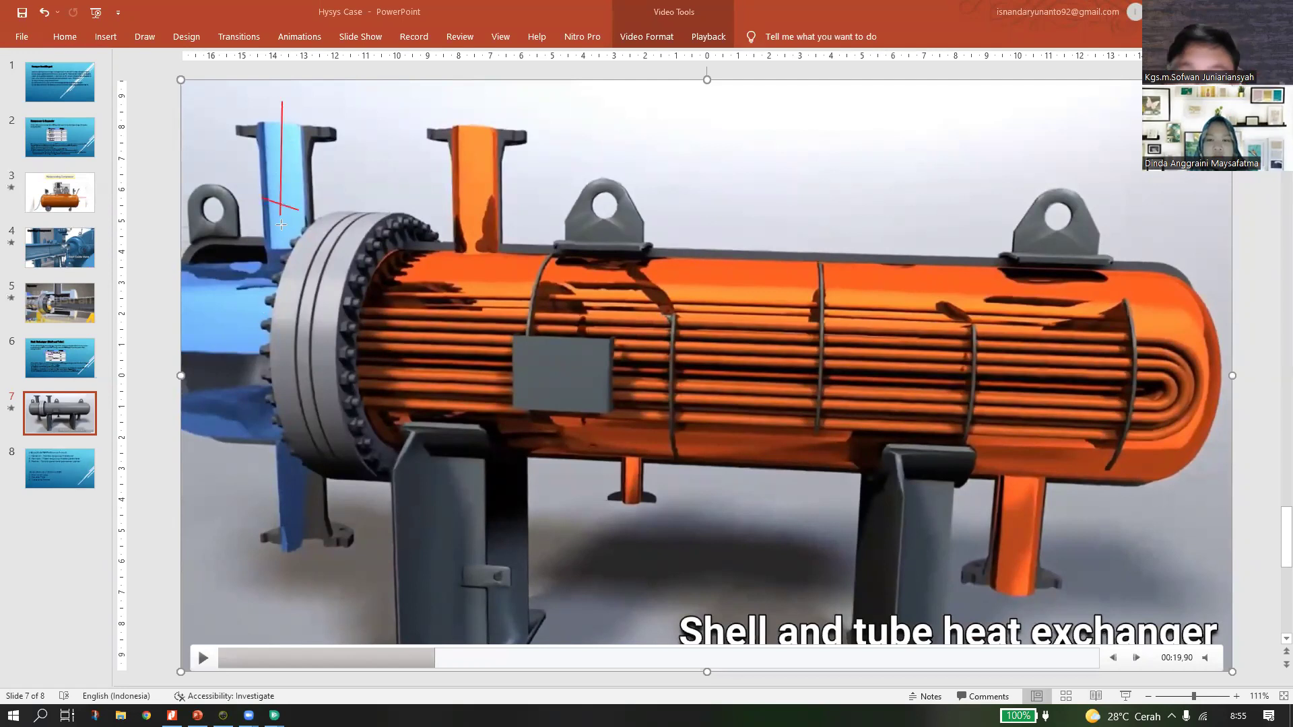
drag(305, 200, 280, 225)
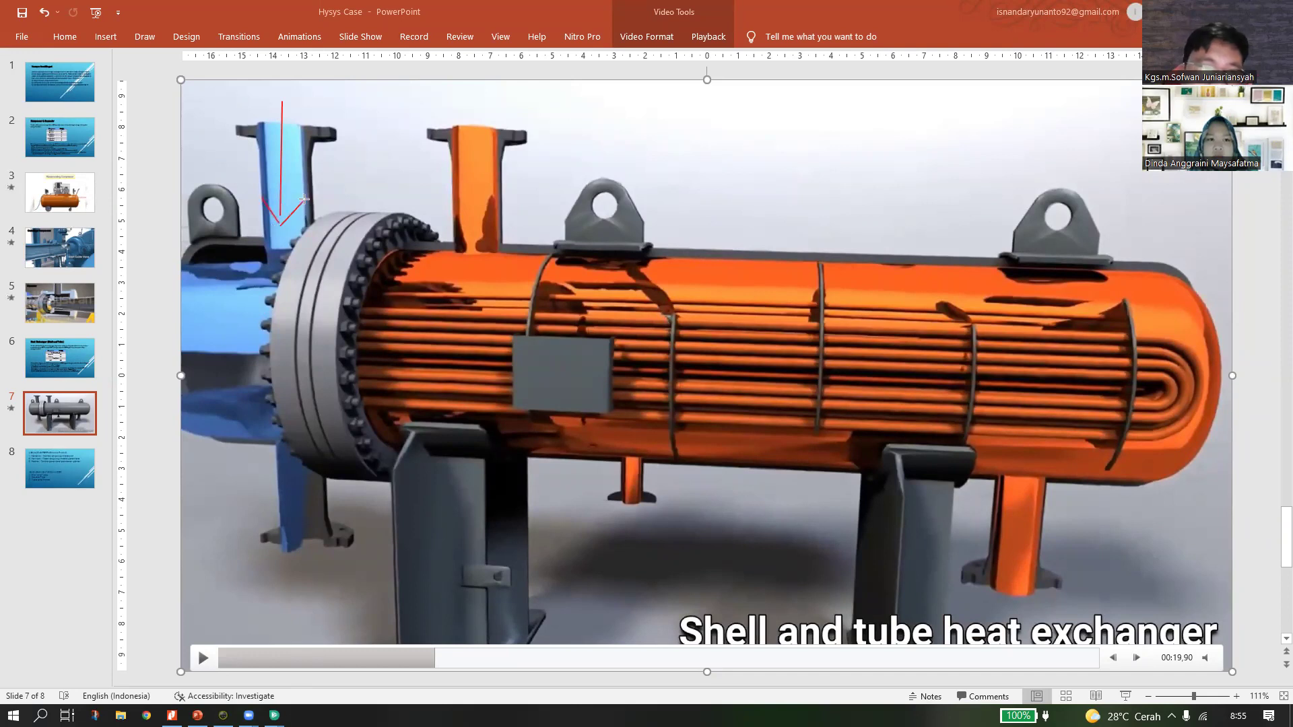
mouse_move(267, 288)
mouse_down()
mouse_move(480, 289)
mouse_move(456, 308)
mouse_up()
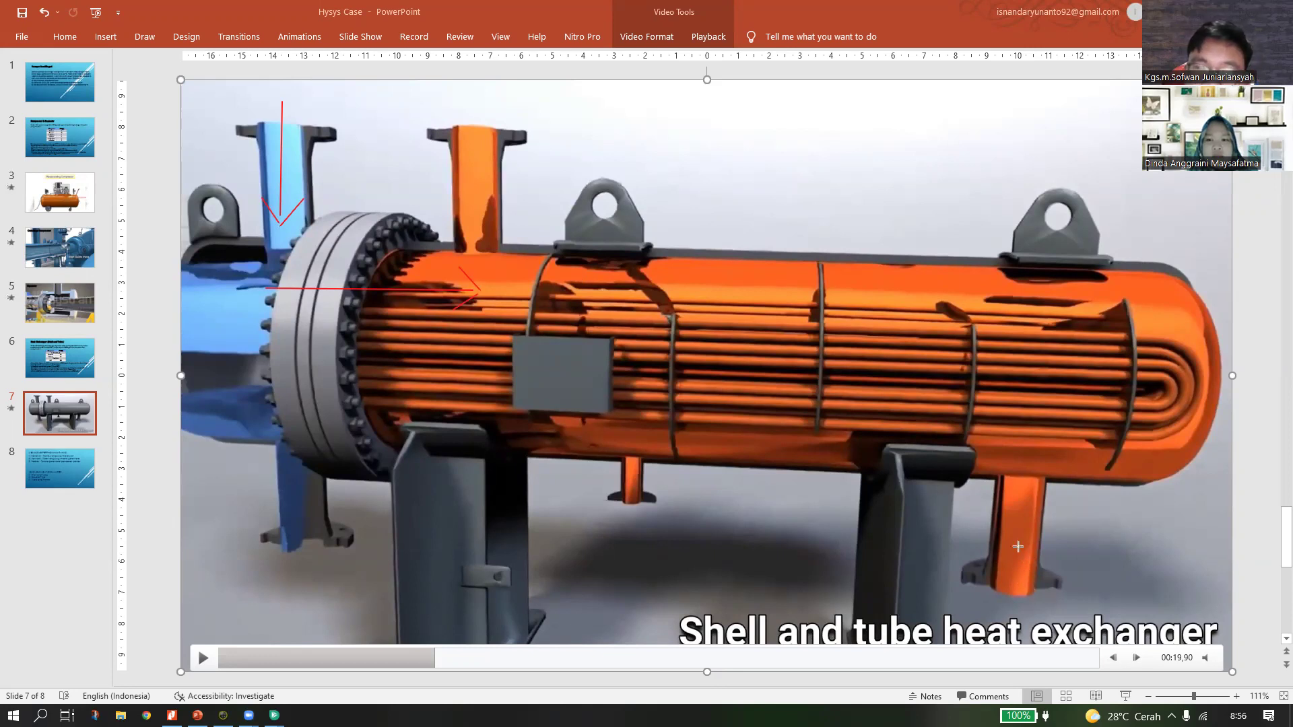
drag(1024, 477, 1019, 581)
mouse_move(1014, 466)
mouse_down()
mouse_move(1025, 451)
mouse_move(1040, 463)
mouse_up()
drag(1030, 401, 1035, 345)
mouse_move(1028, 300)
mouse_down()
mouse_move(1018, 310)
mouse_move(1041, 308)
mouse_move(851, 291)
mouse_up()
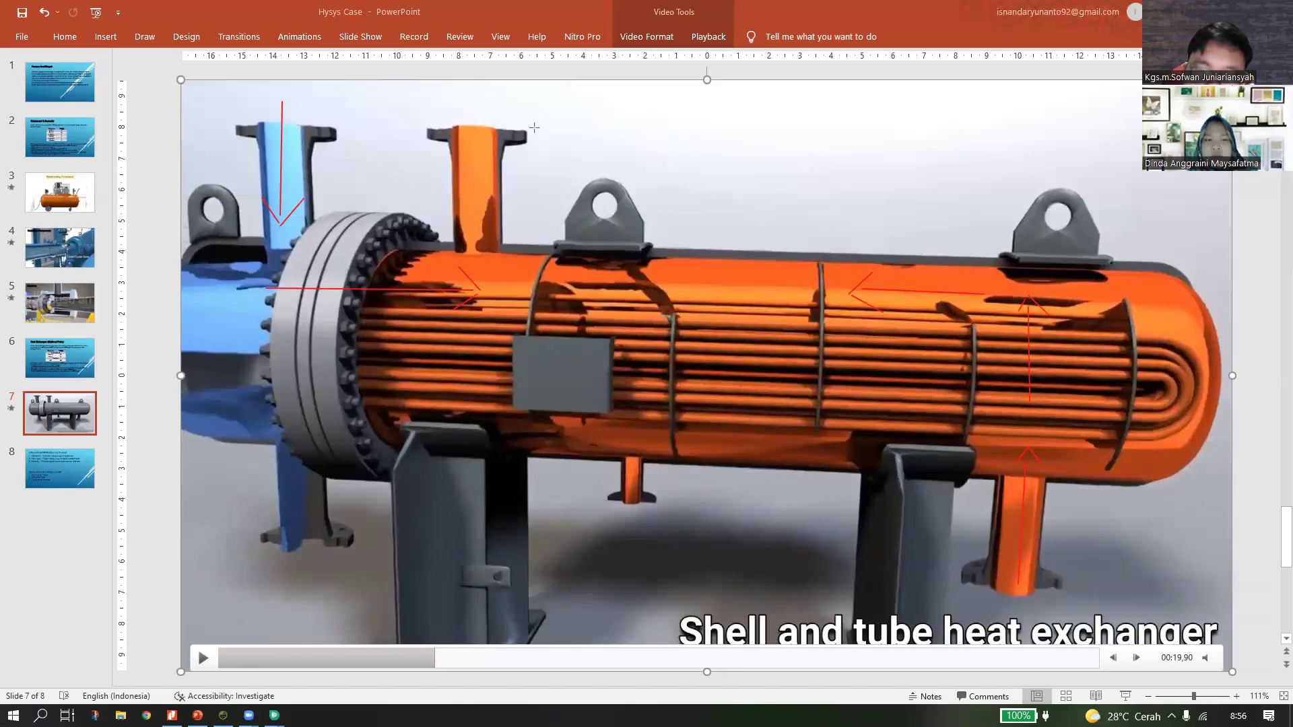
mouse_move(479, 104)
mouse_down()
mouse_move(477, 202)
mouse_move(497, 175)
mouse_up()
drag(1068, 491, 1068, 551)
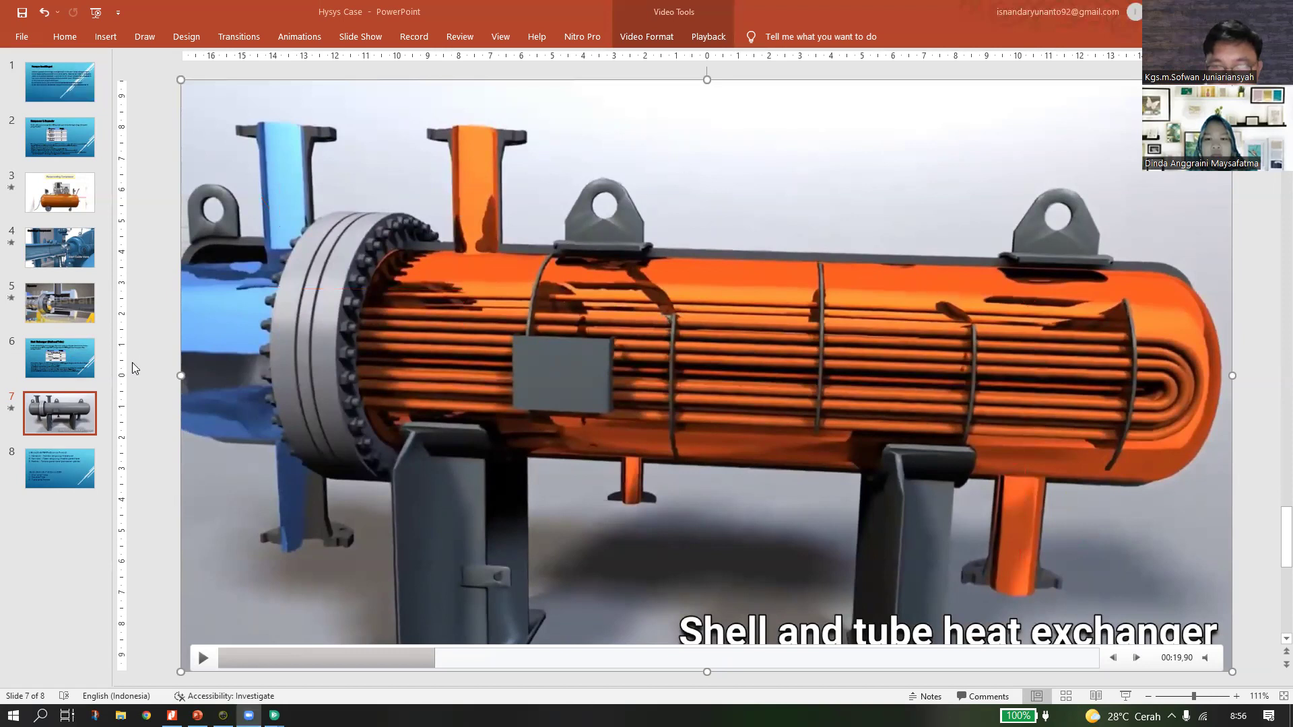
Review the shell and tube problem statement on slide 6, and return to the heat exchanger window in Aspen HYSYS.
click(75, 356)
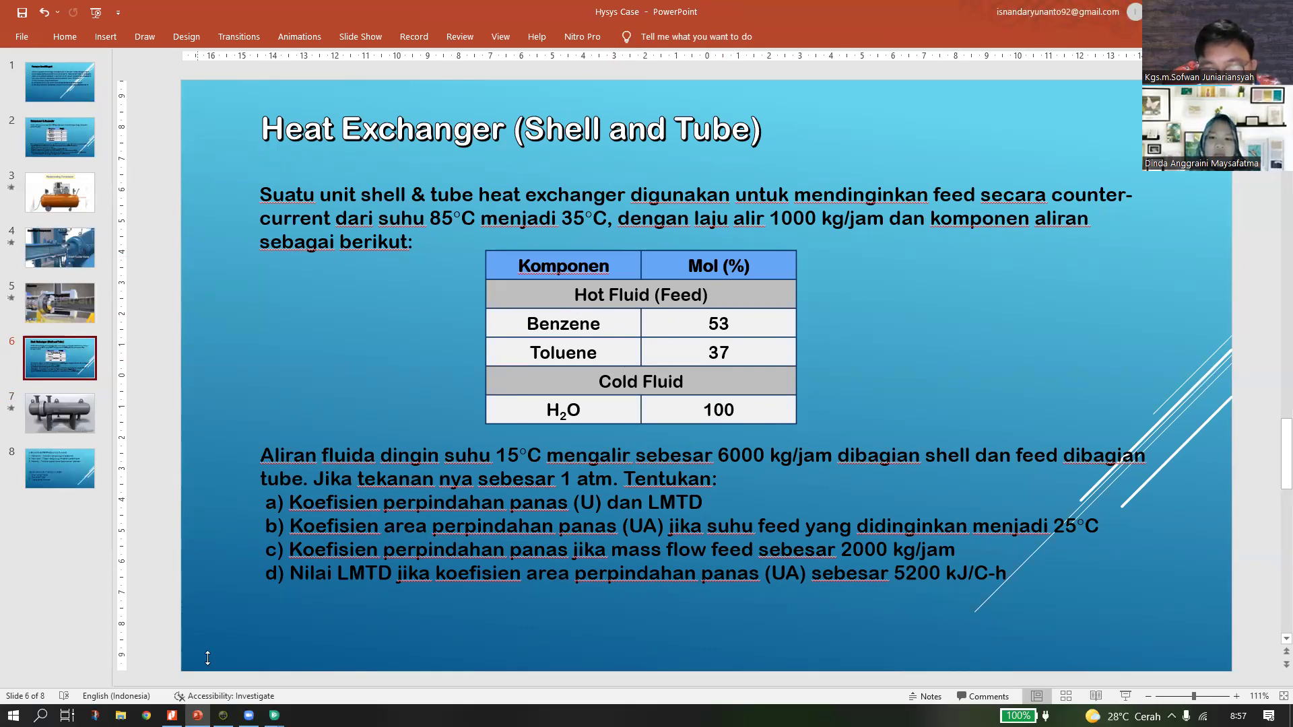
click(274, 715)
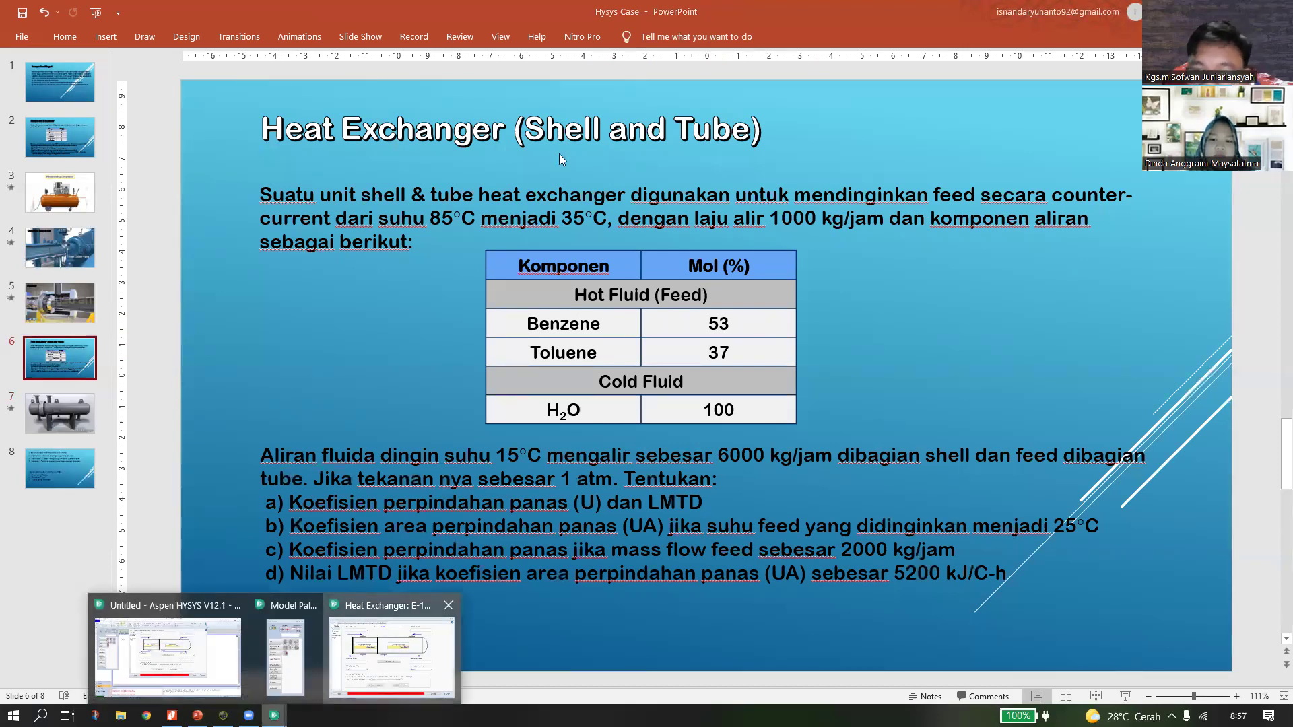
click(391, 657)
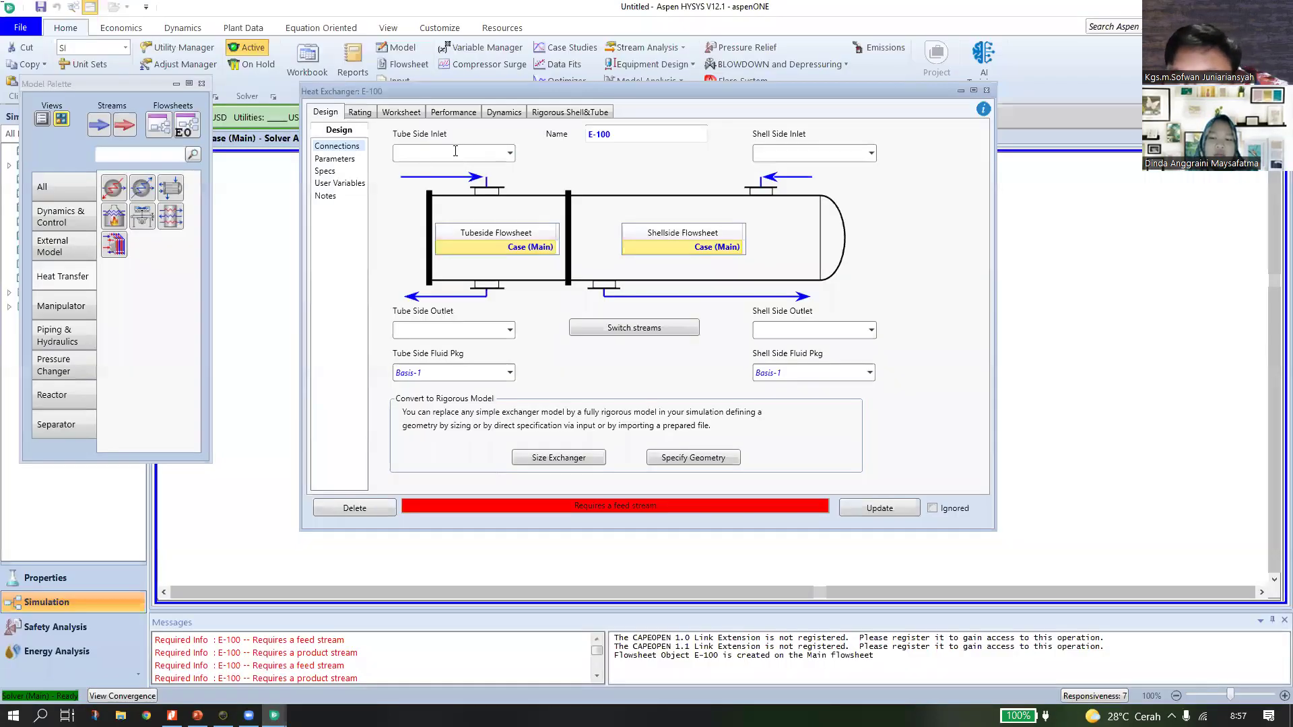
Connect new streams to the exchanger's tube side, naming the inlet Hot Fluid (IN) and the outlet Hot Fluid (OUT).
click(455, 153)
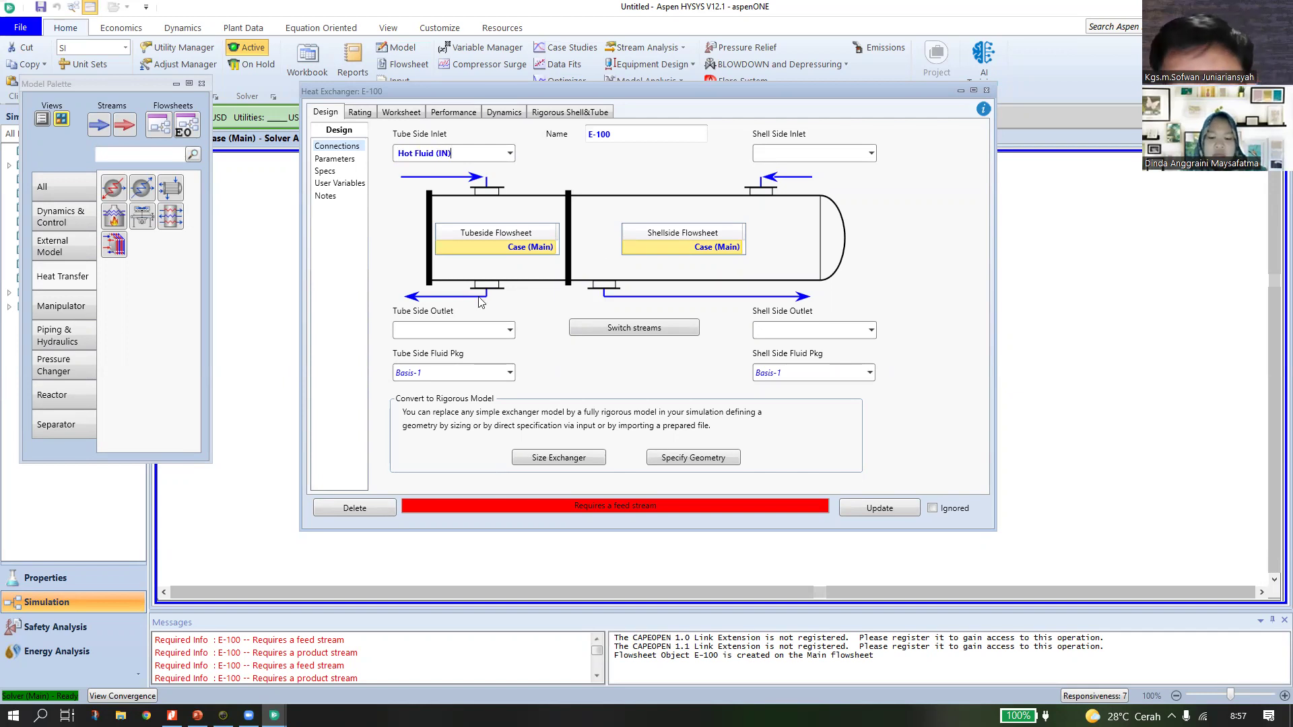
click(465, 330)
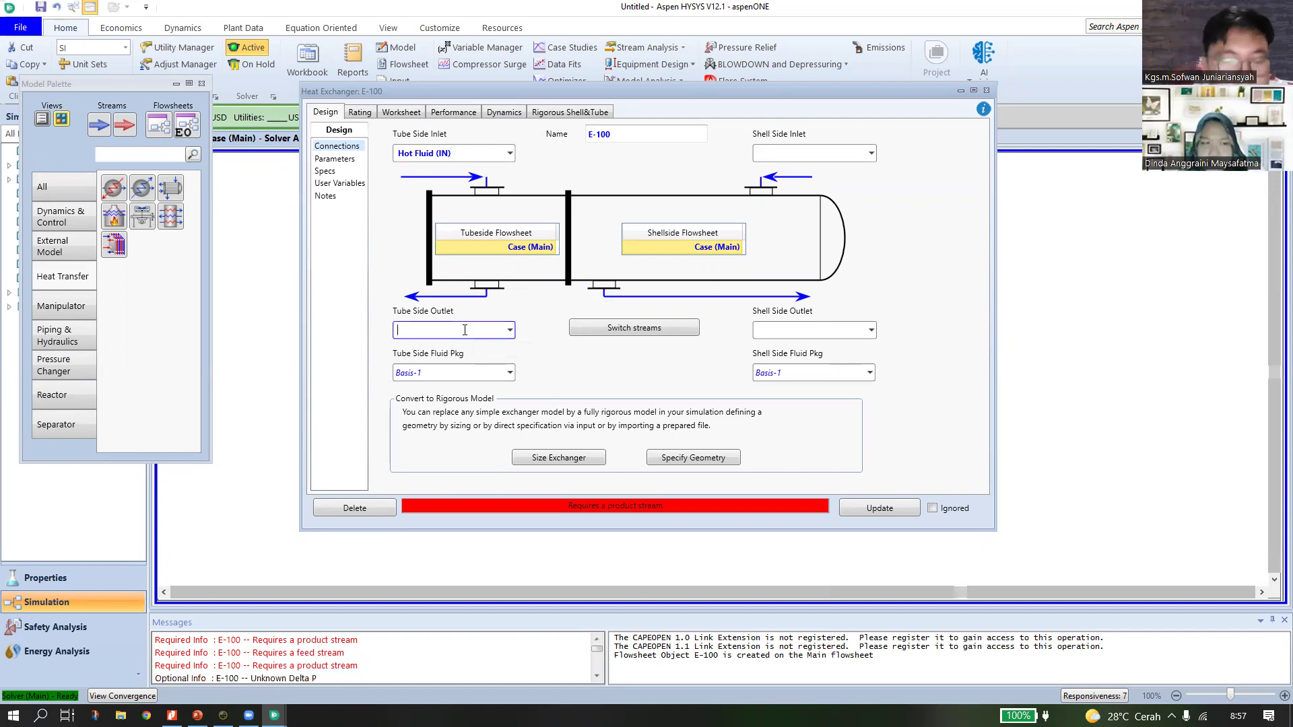
text(Hot)
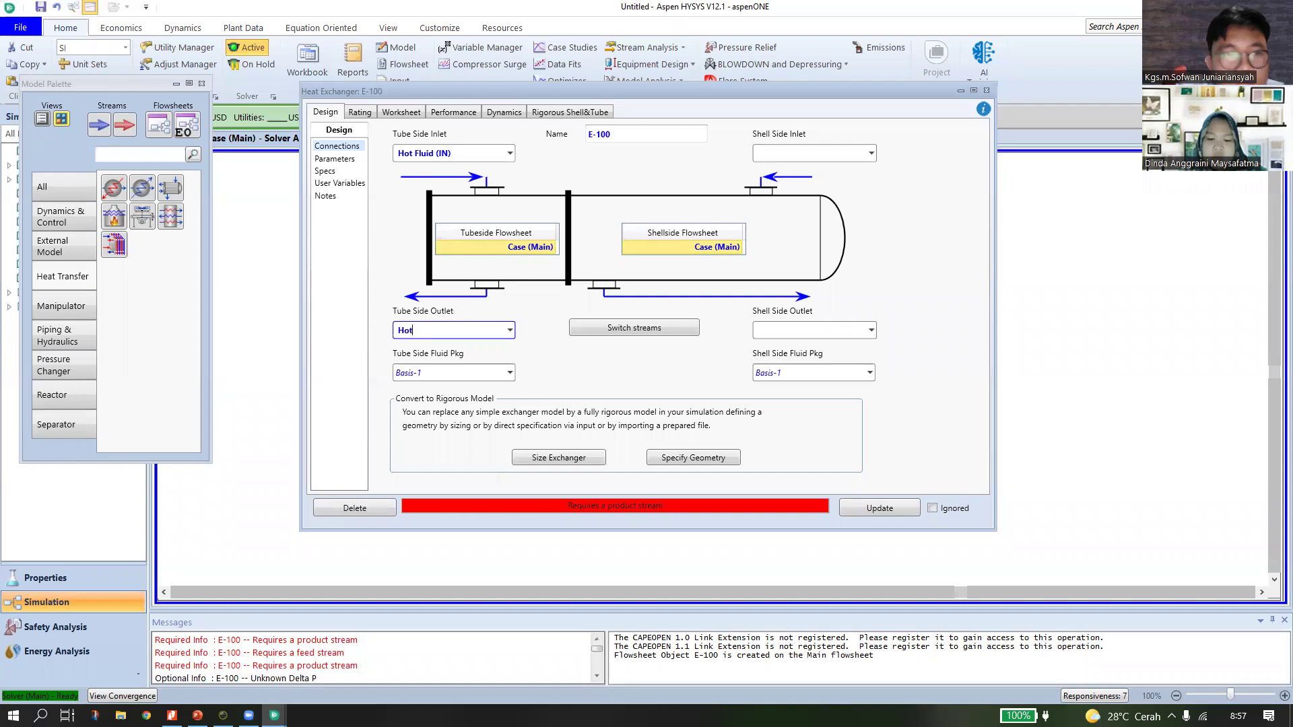
text( (Fludi)
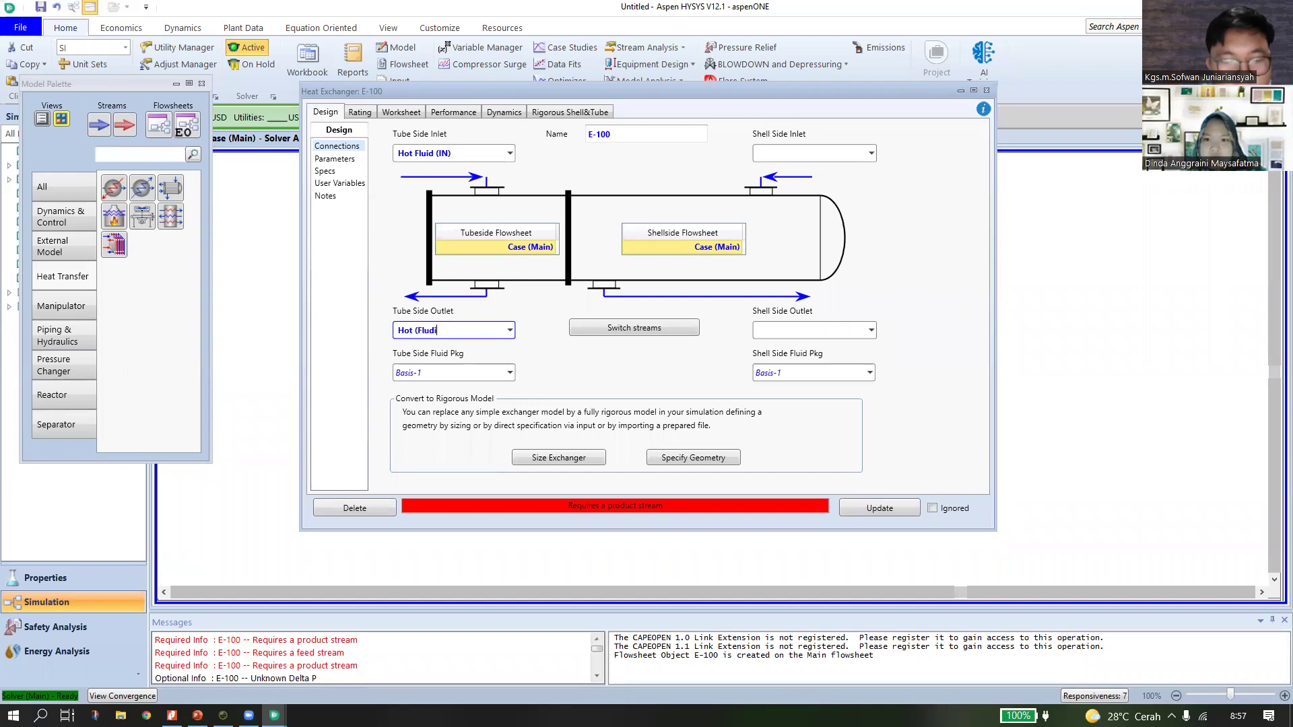
key(BackSpace)
key(BackSpace)
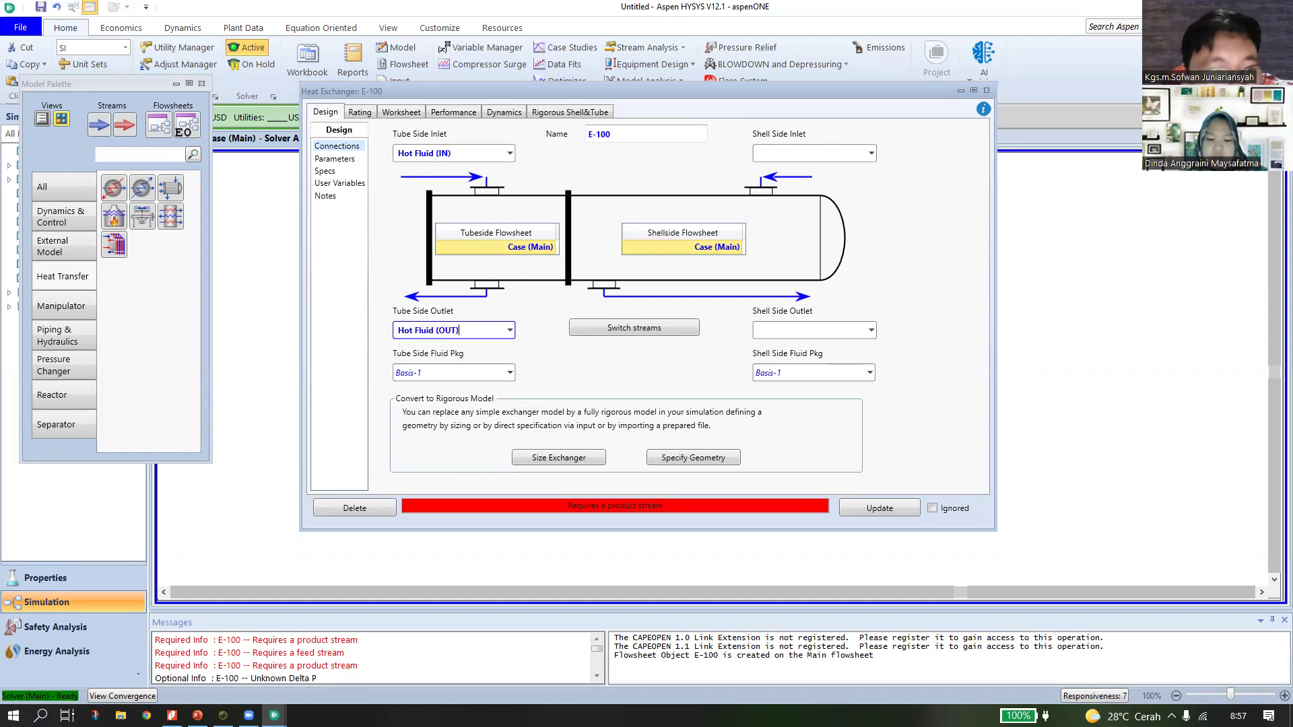
key(Return)
Connect new streams to the exchanger's shell side, naming the inlet Cold Fluid (IN) and the outlet Cold FLuid (OUT).
click(776, 152)
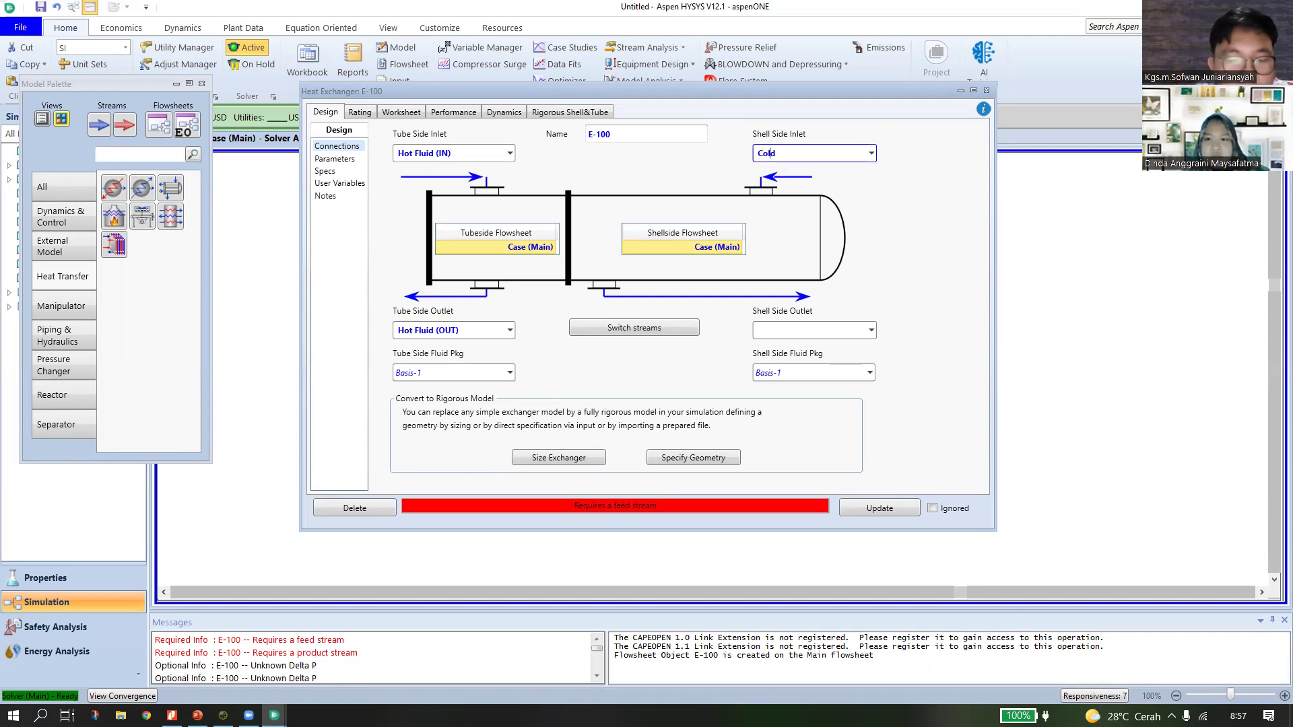
text(Cold Fluid)
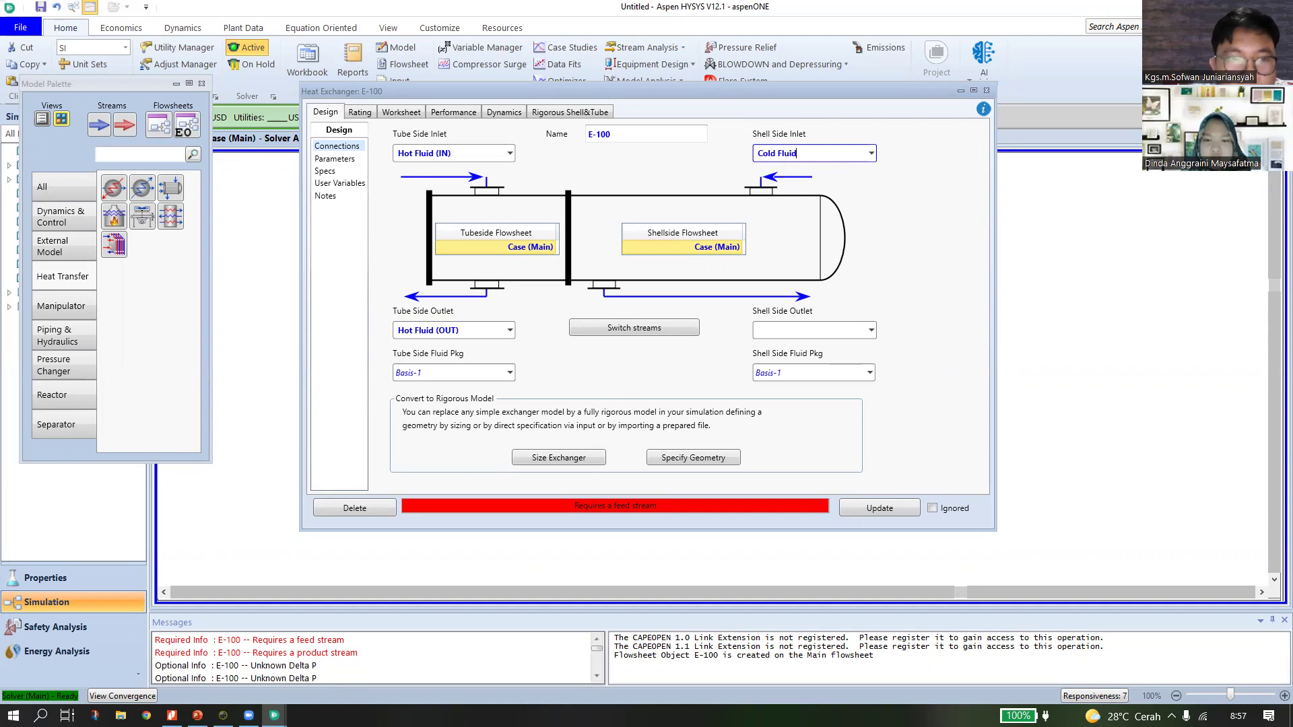
text( (IN))
key(Tab)
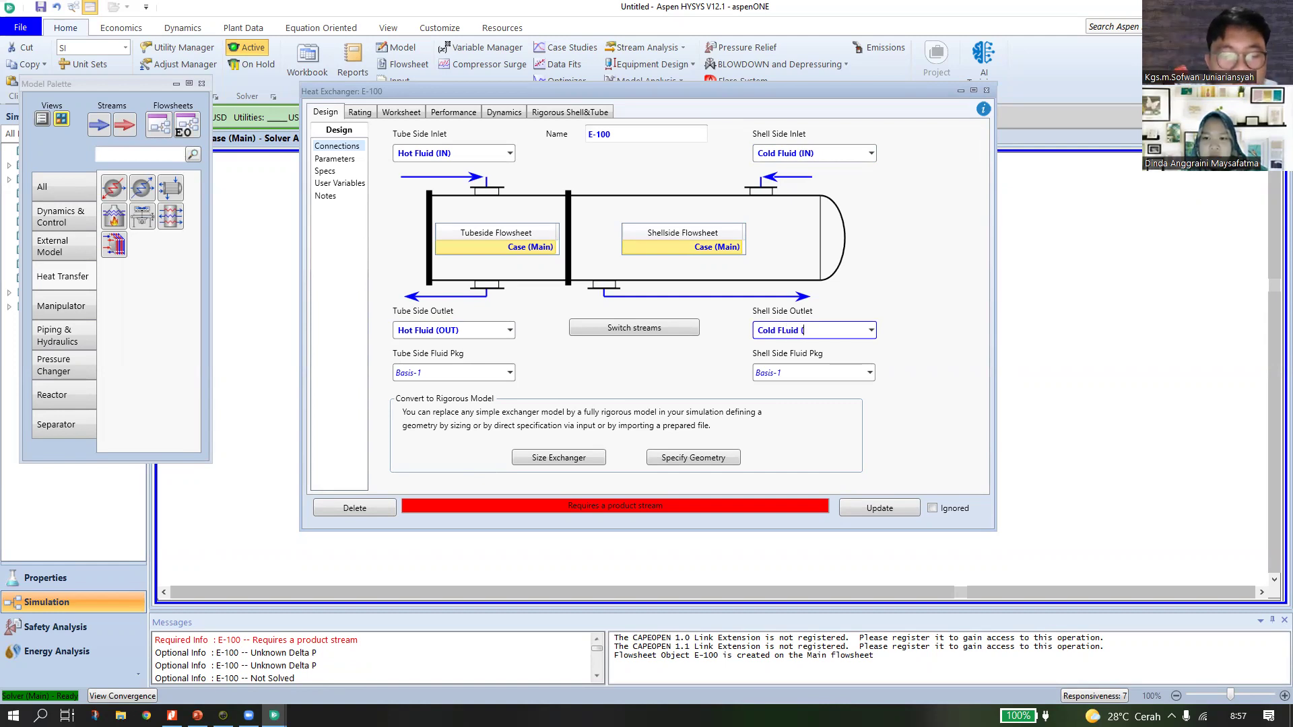
text(T))
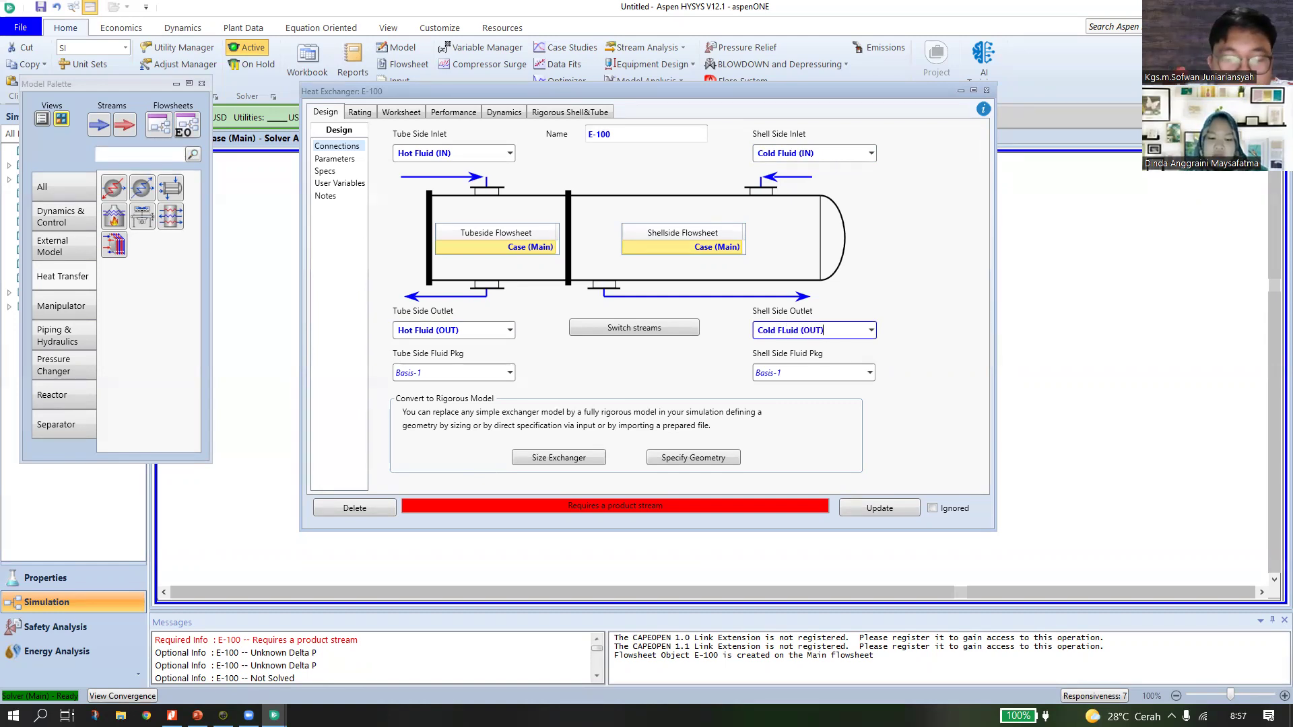
key(Return)
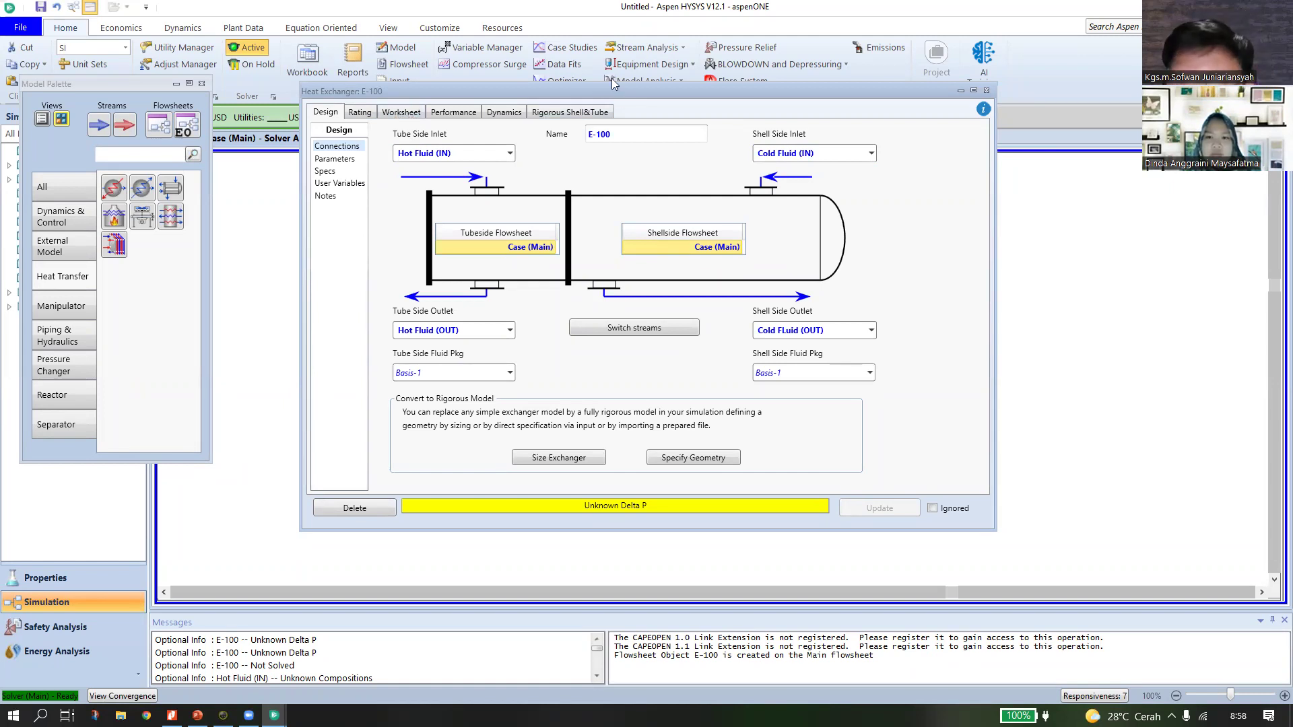
Close the exchanger's window and spread the Cold Fluid (IN), Hot Fluid (IN) and Hot Fluid (OUT) streams apart around it on the flowsheet.
drag(974, 94, 968, 80)
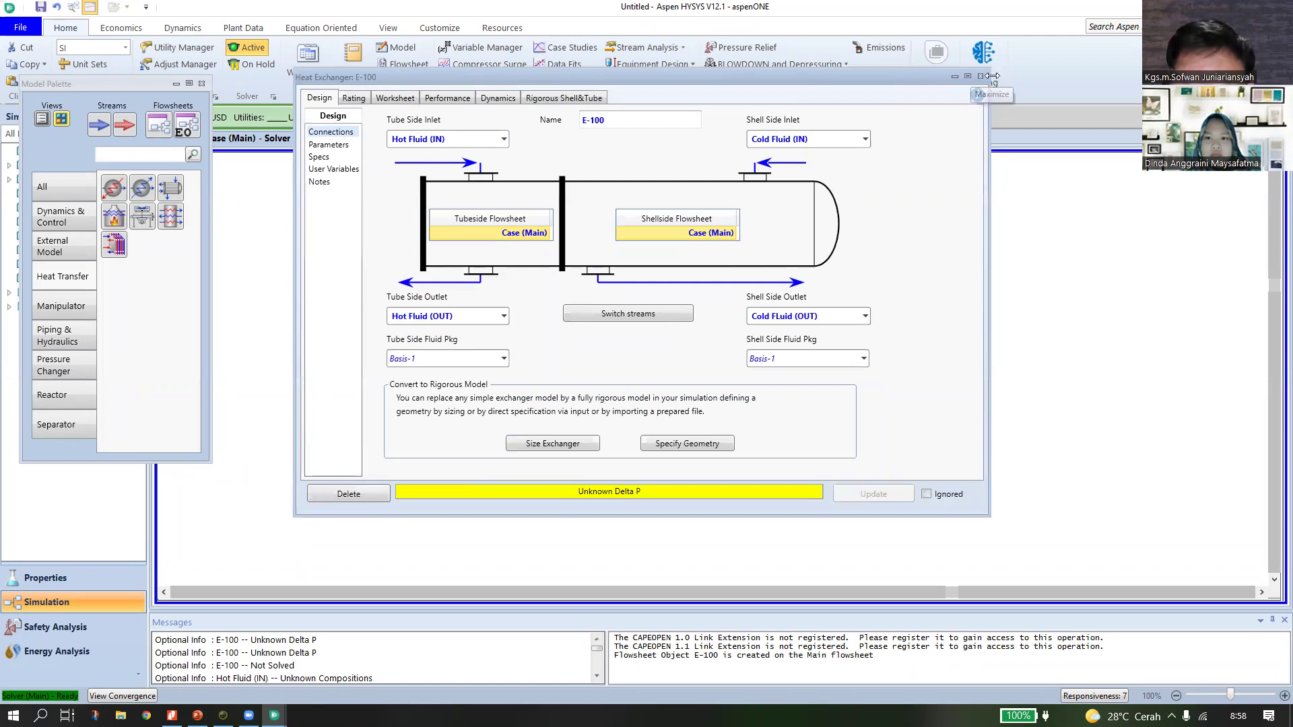
key(Escape)
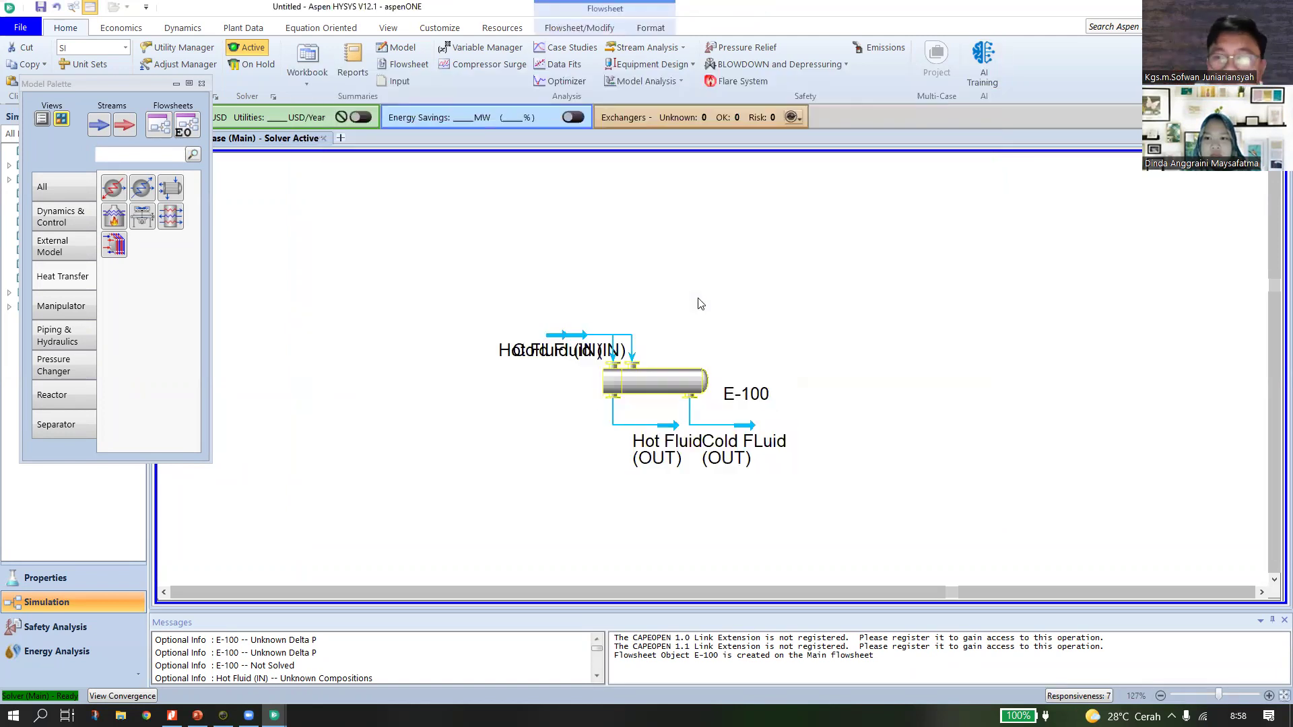
mouse_move(582, 334)
drag(582, 335, 577, 278)
drag(543, 346, 502, 350)
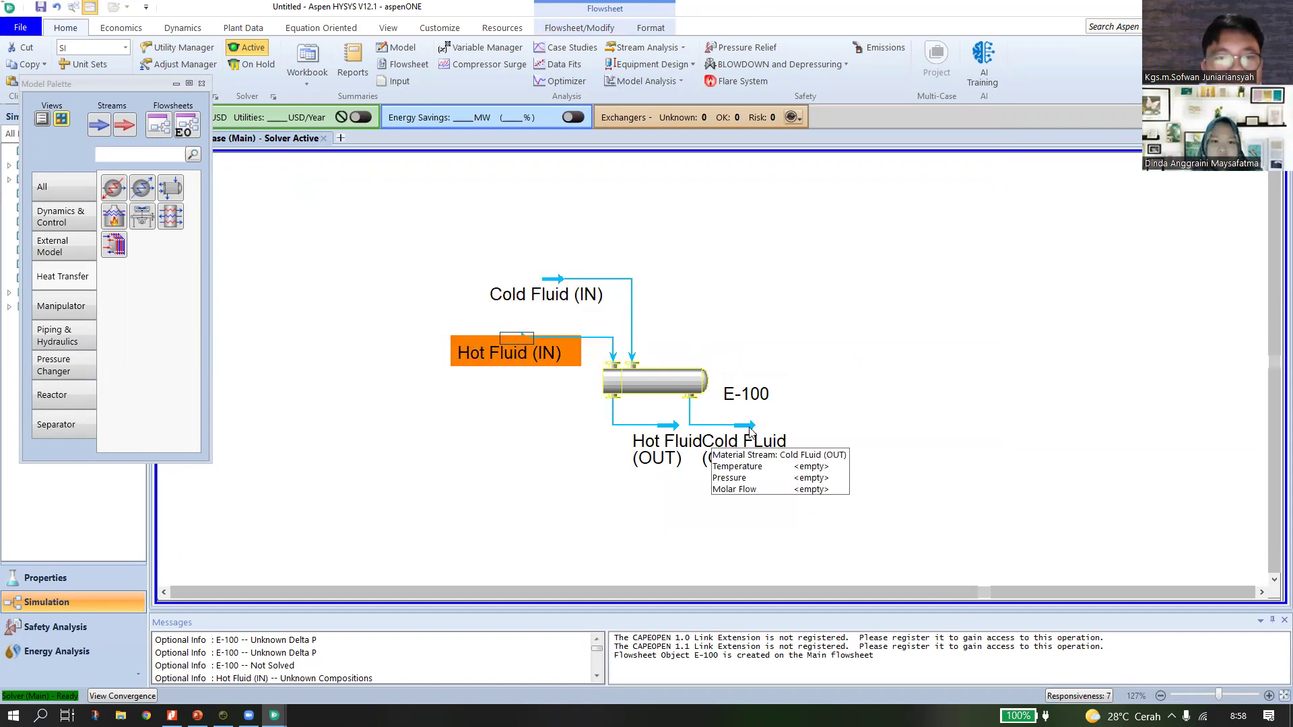
click(666, 425)
drag(630, 447, 515, 480)
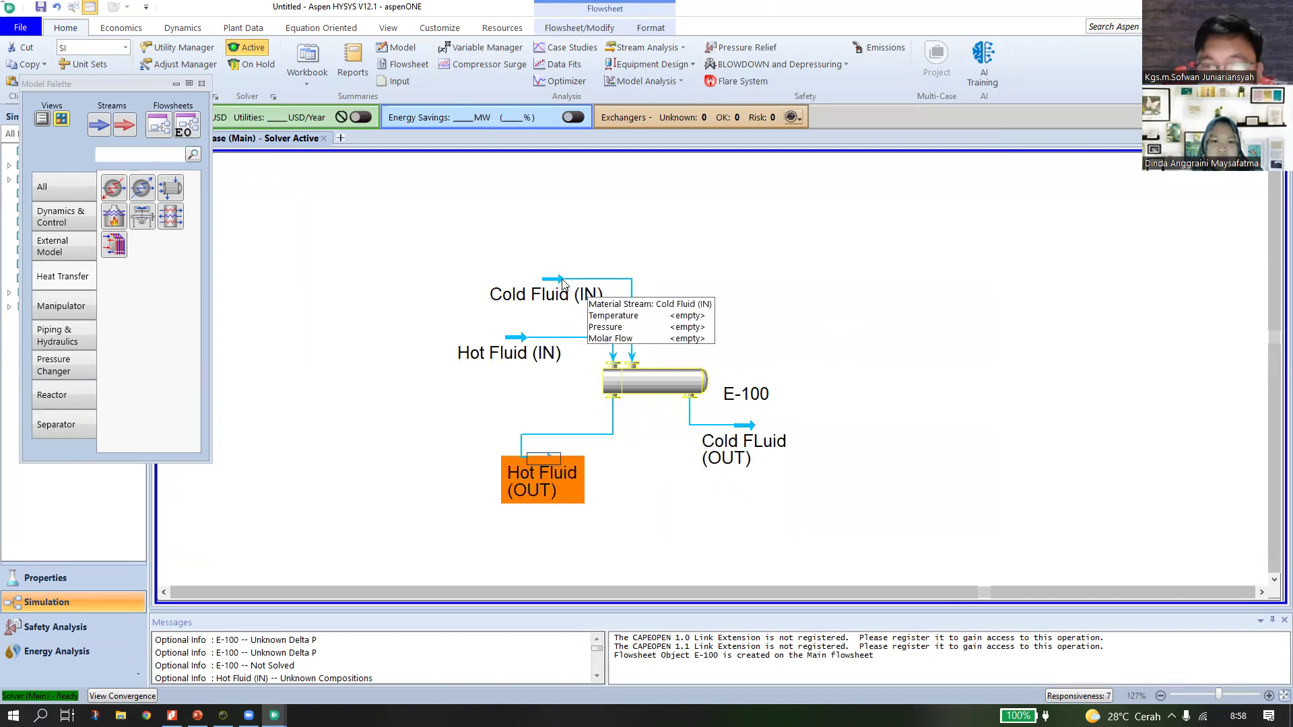
click(571, 272)
click(830, 325)
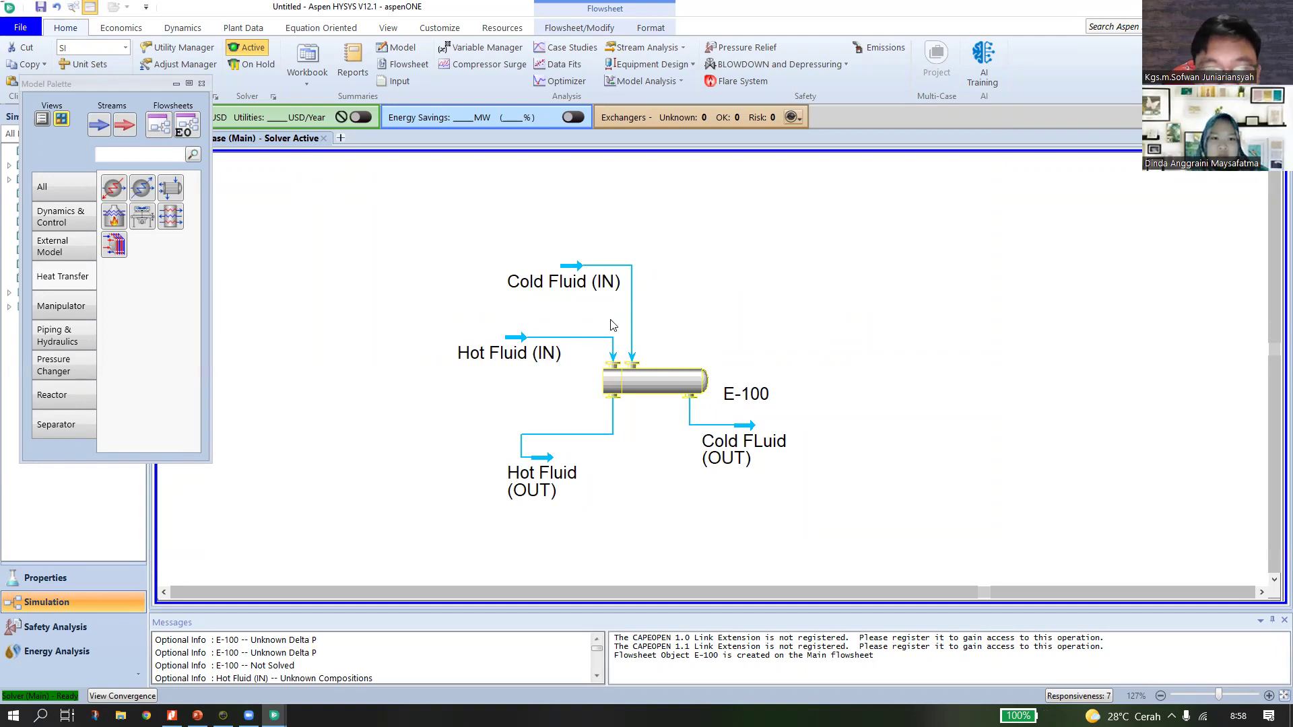
Reopen heat exchanger E-100 and display the stream compositions in its worksheet.
click(653, 379)
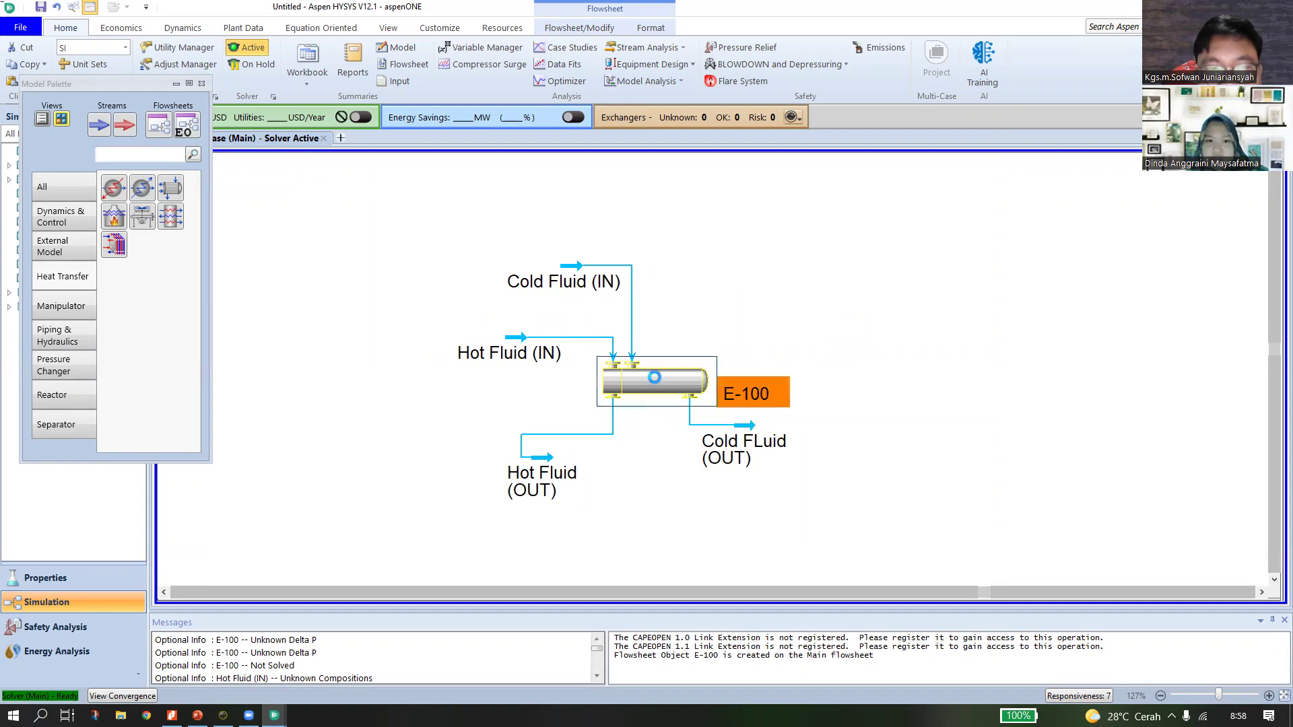
double_click(655, 381)
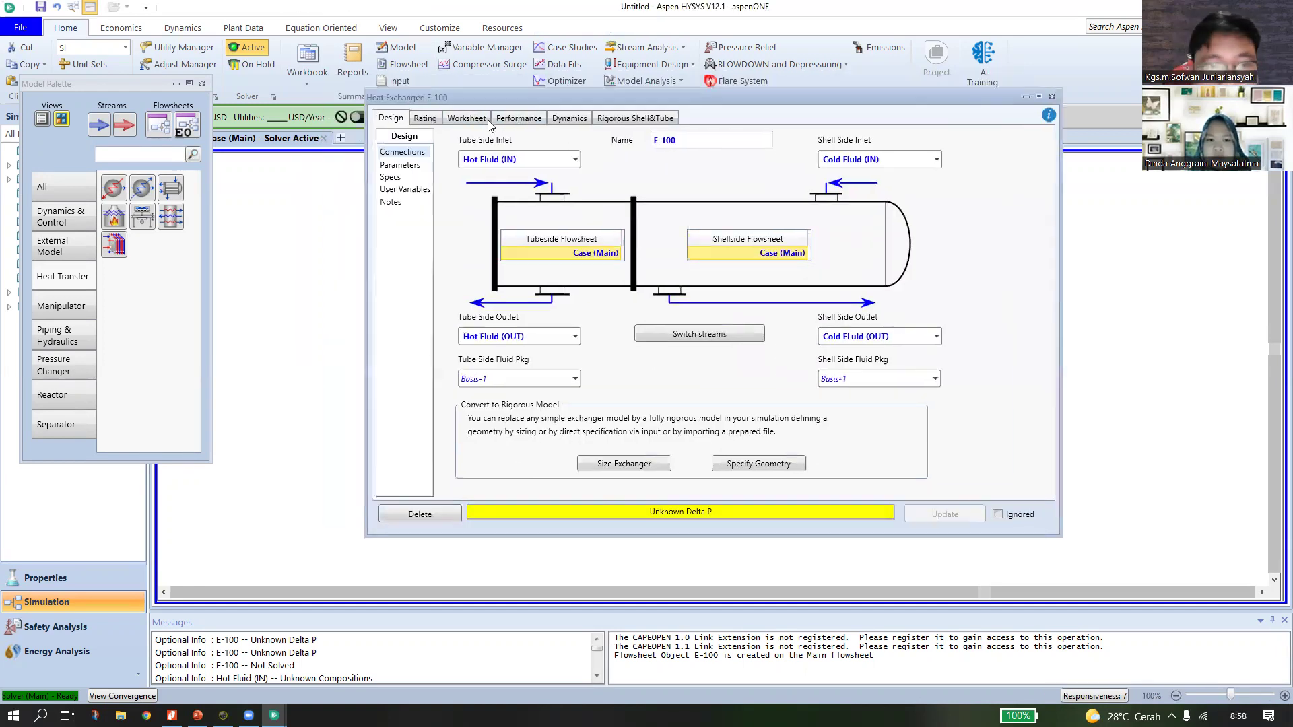
click(482, 121)
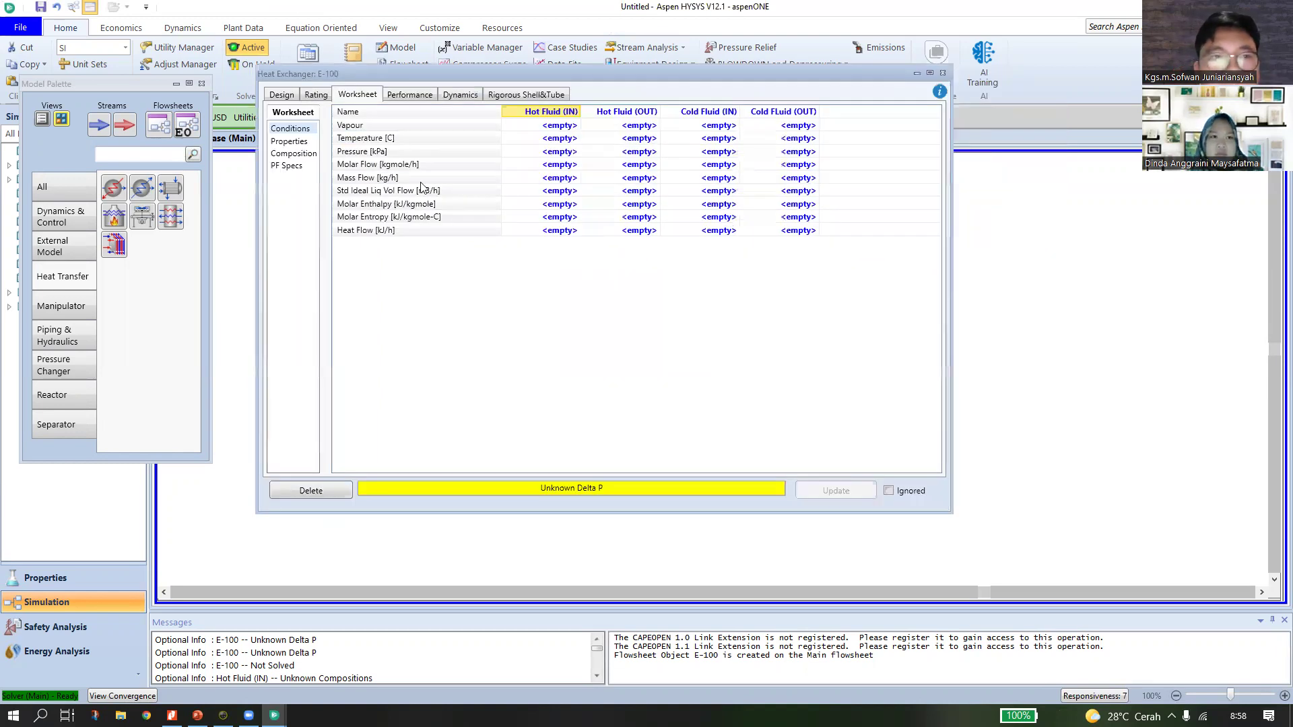
click(307, 154)
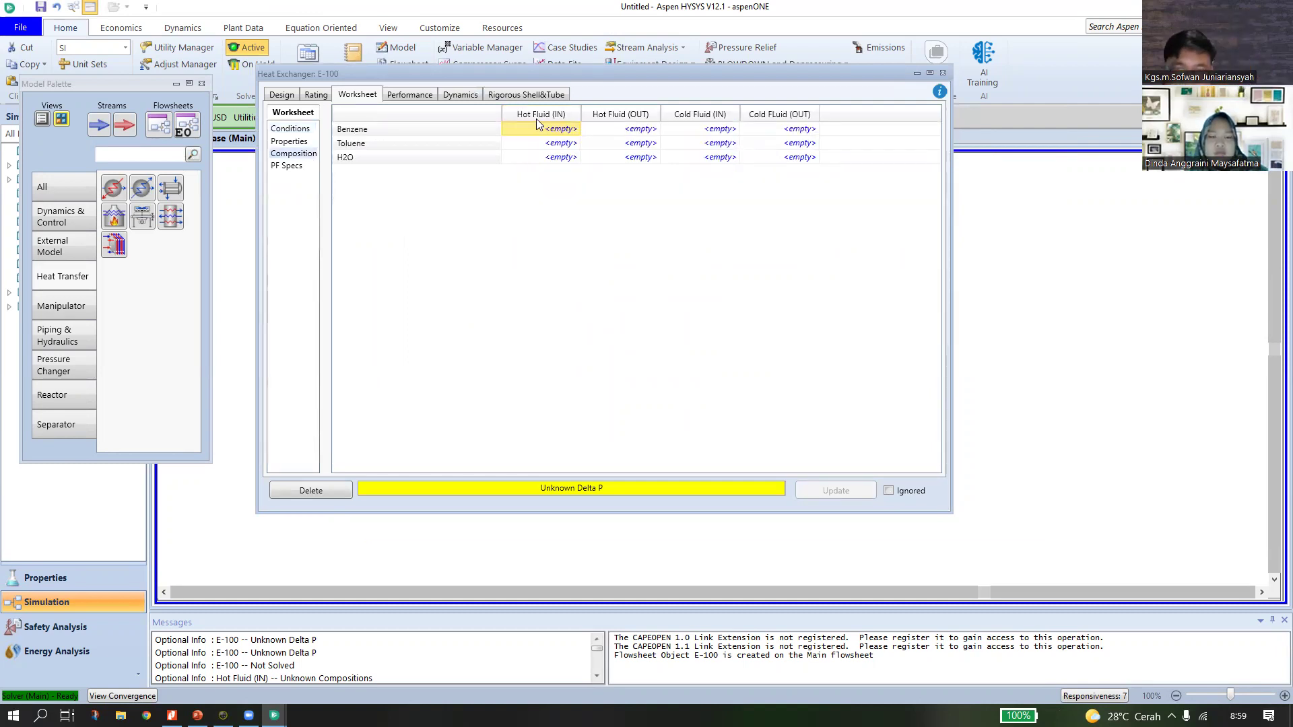
drag(649, 76, 701, 97)
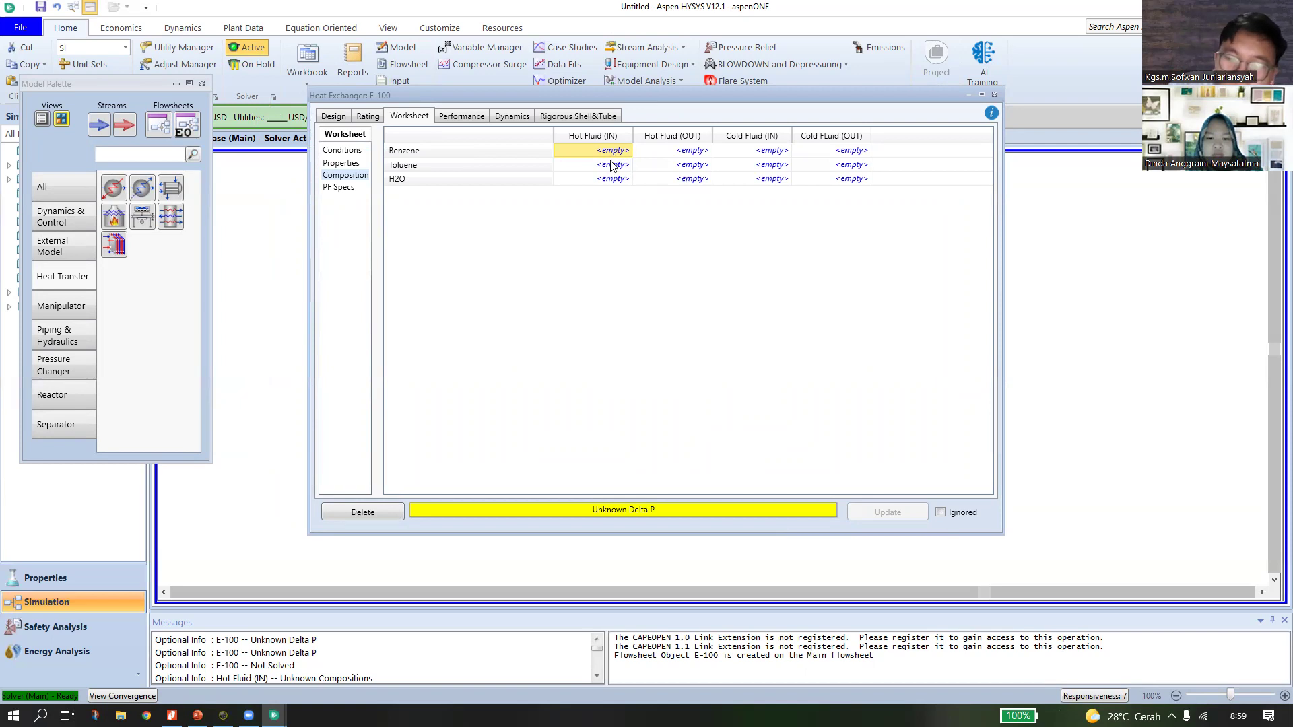
Set the mole fractions of the Hot Fluid (IN) stream to 0.53 for benzene and 0.37 for toluene.
text(0)
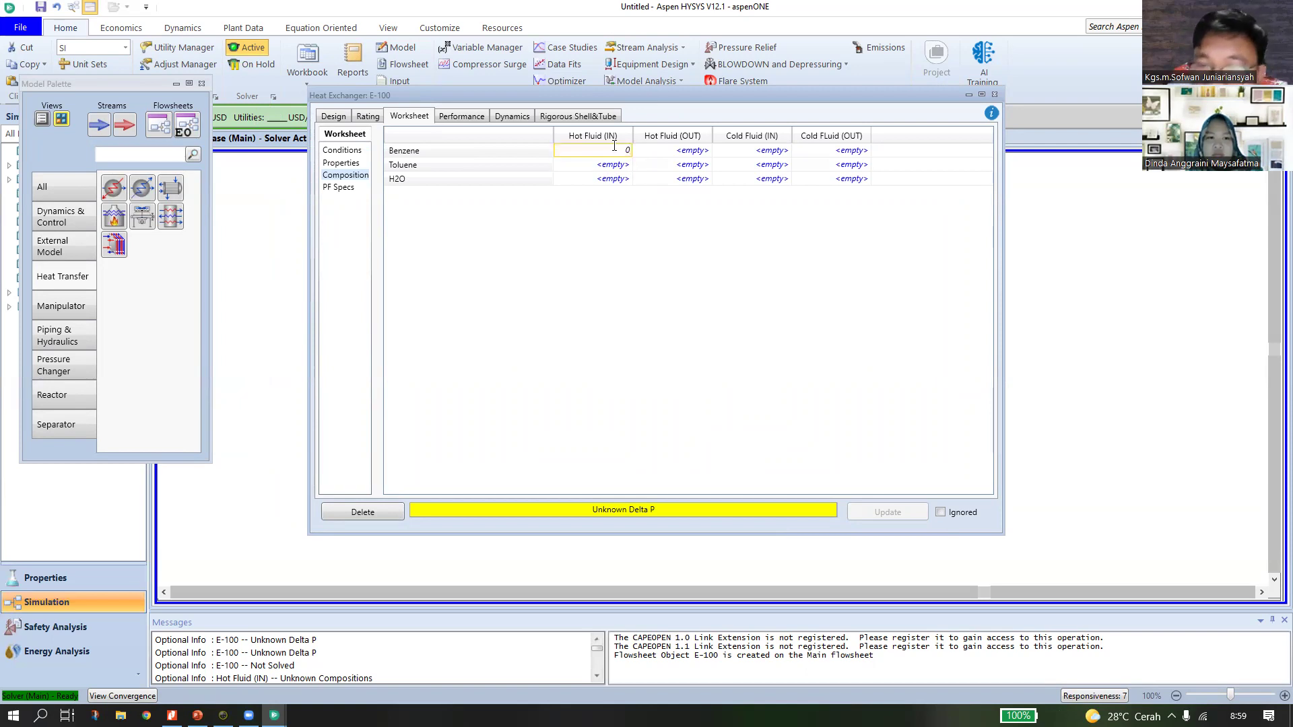
text(.53)
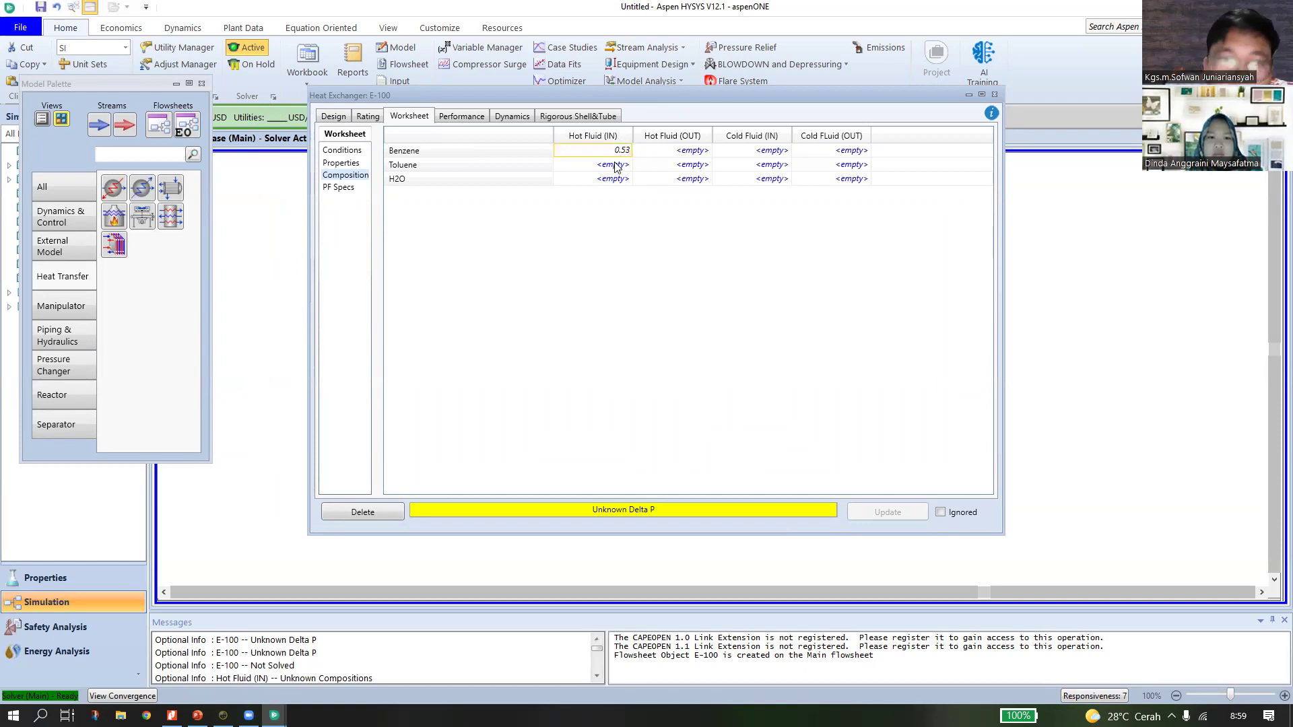
click(615, 165)
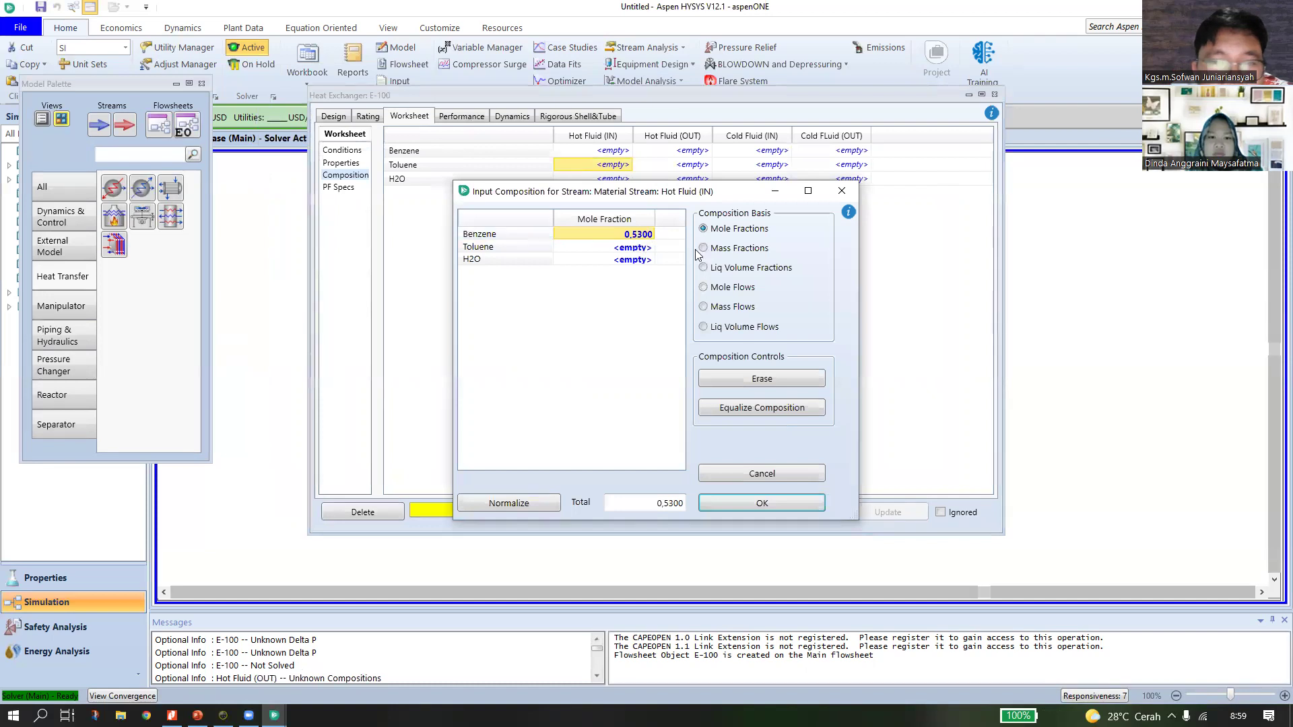
click(639, 247)
text(0)
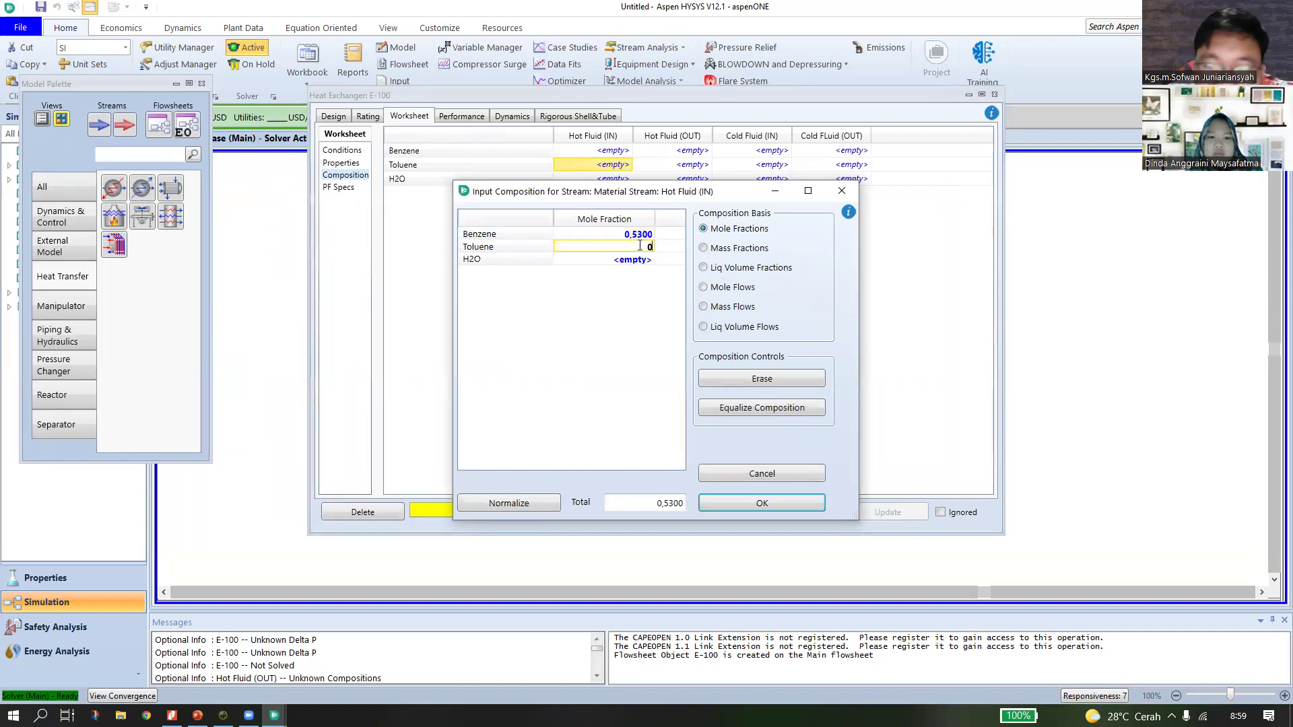
text(.37)
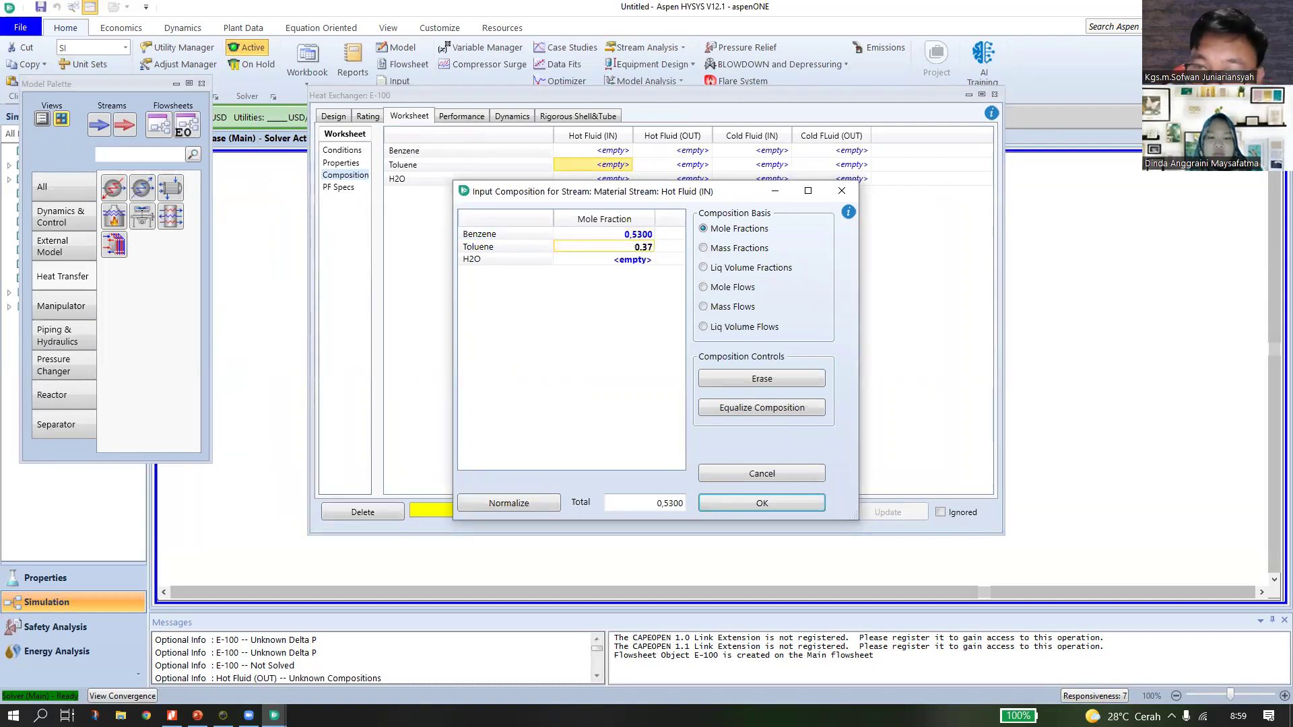
click(569, 236)
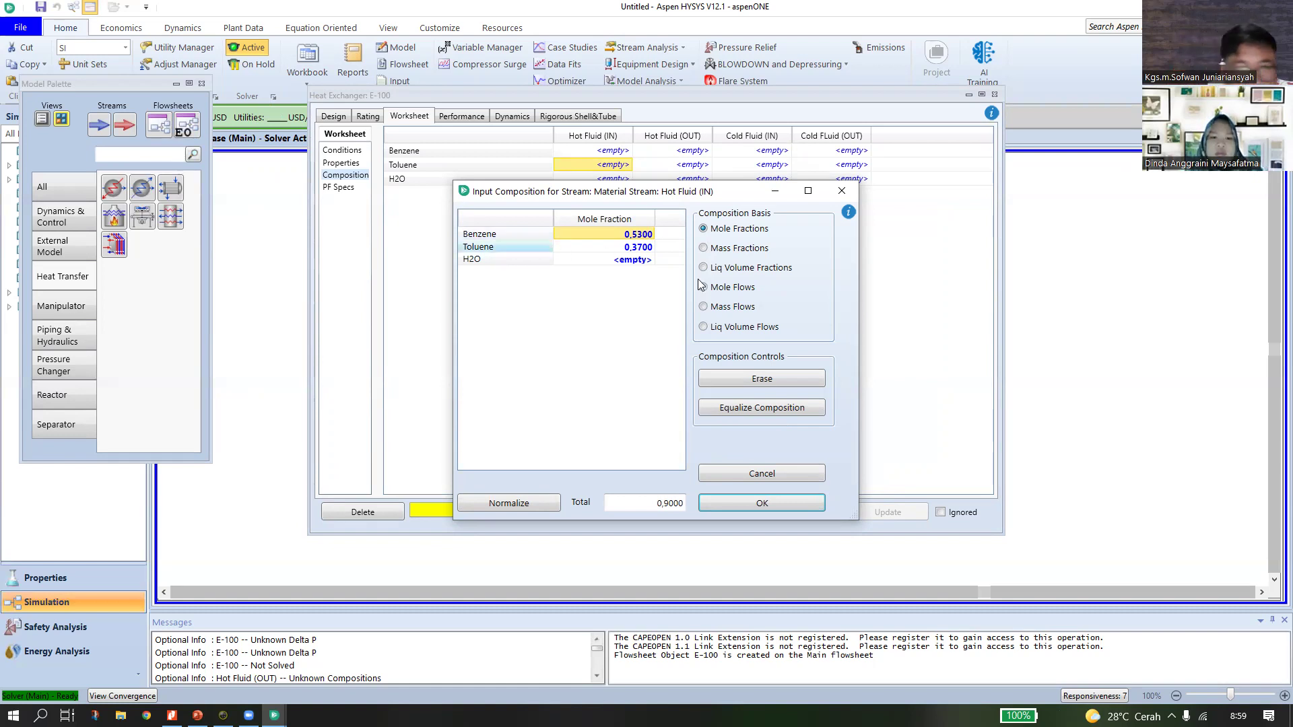
Set the H2O mole fraction of Hot Fluid (IN) to 0 and accept the stream's composition.
click(644, 261)
text(0)
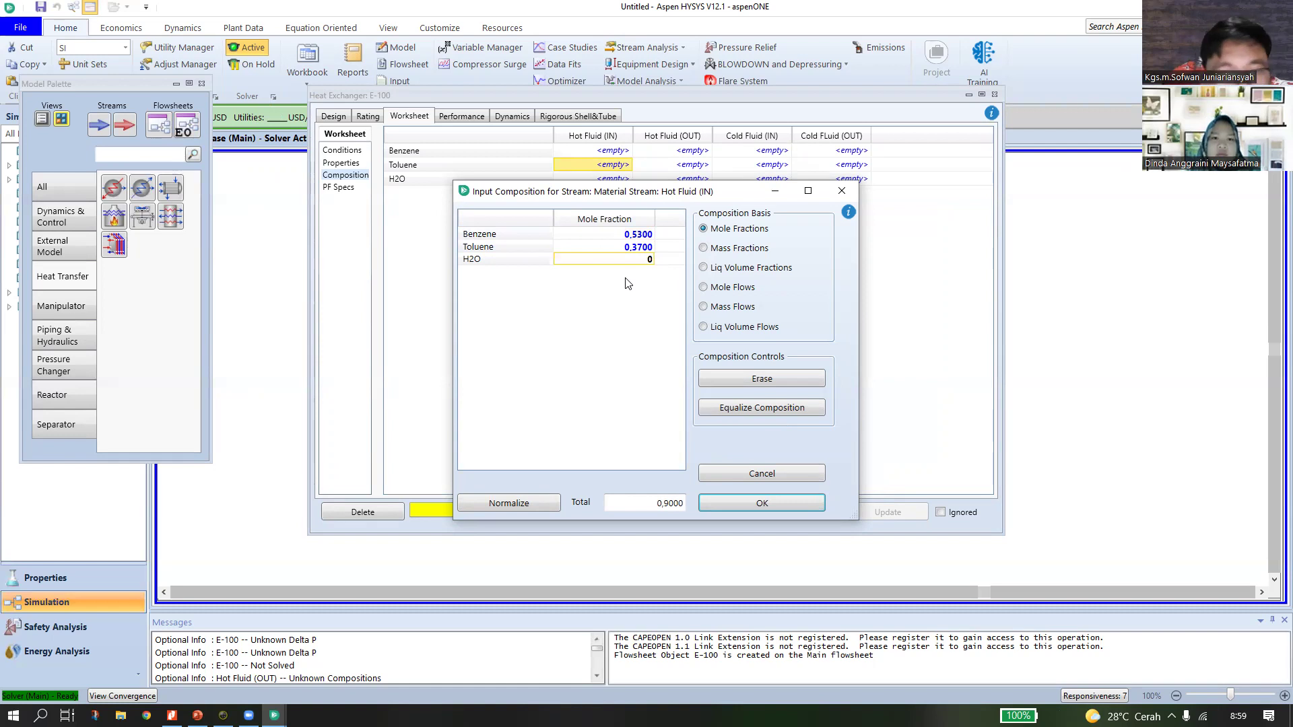
click(648, 247)
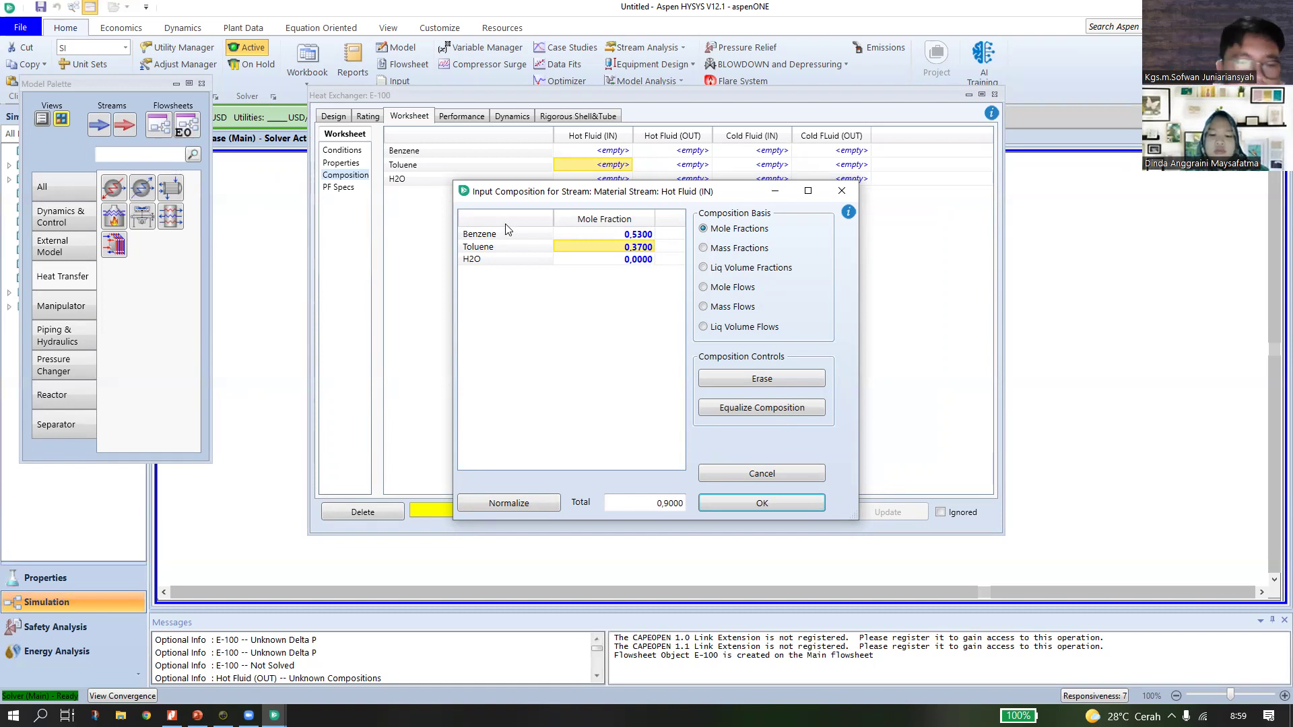
click(532, 233)
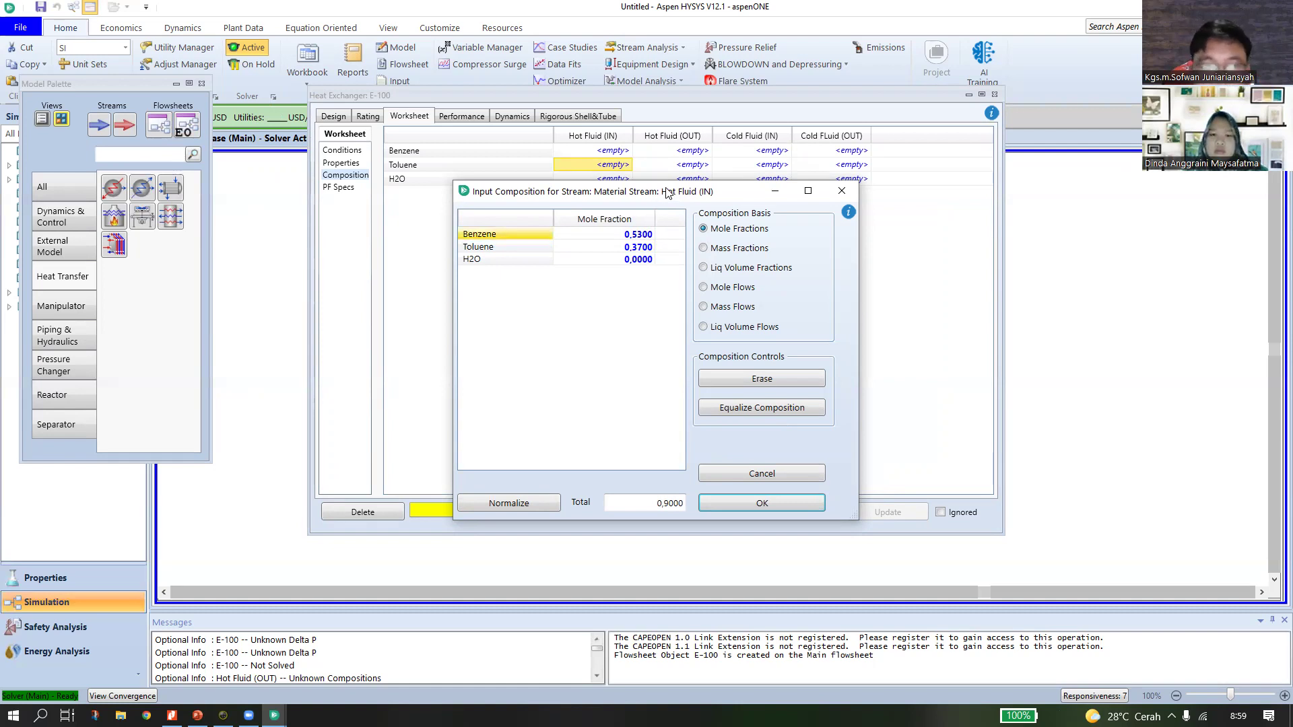
drag(667, 193, 662, 174)
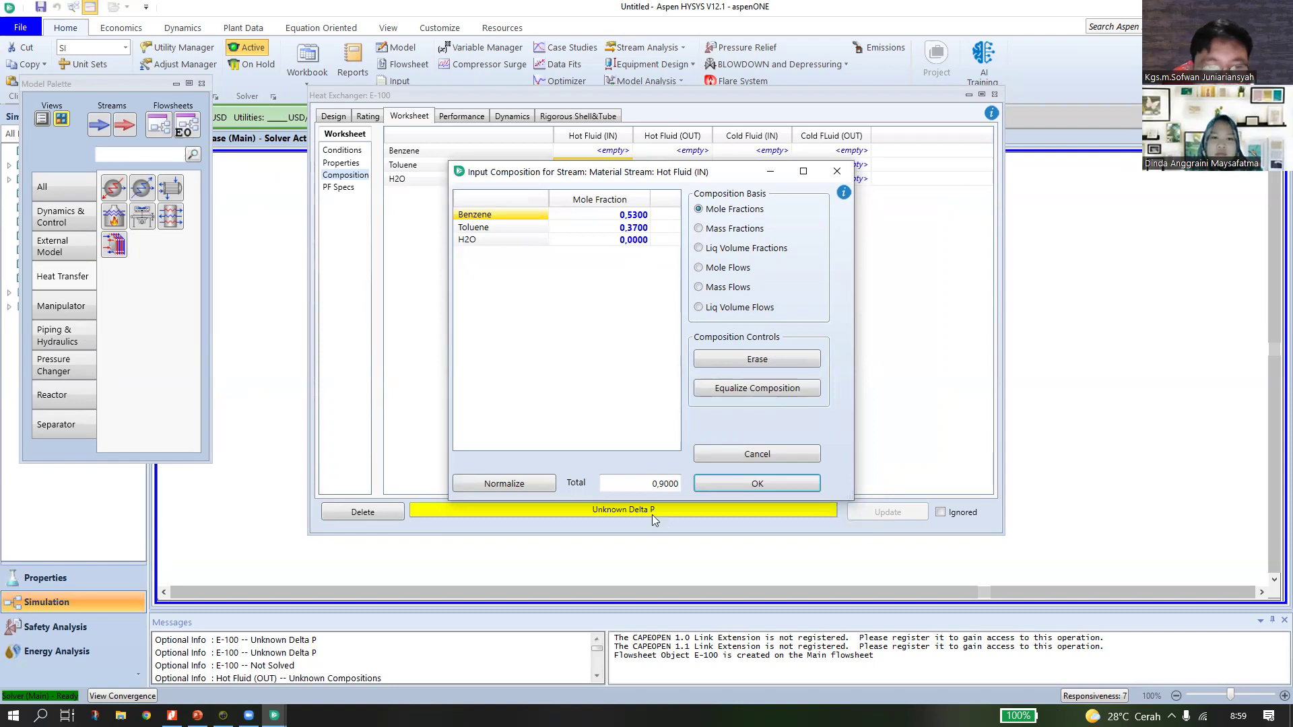
drag(674, 171, 637, 168)
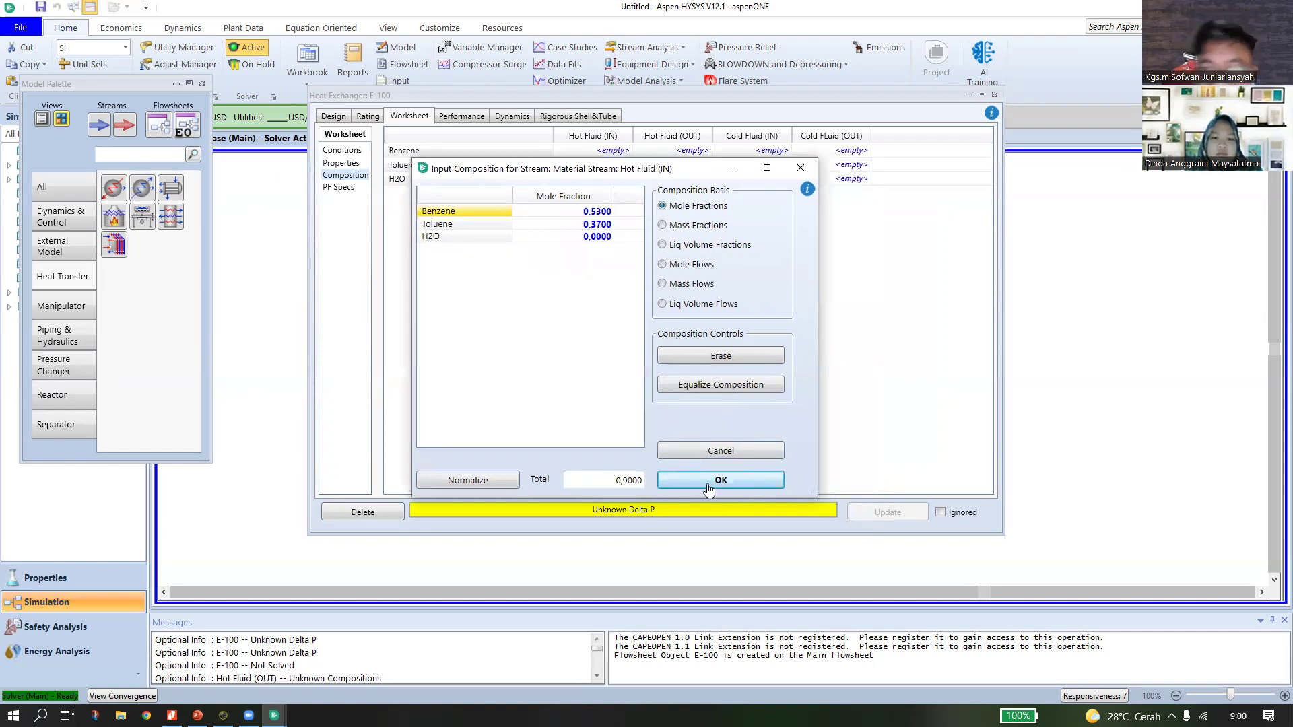
click(708, 484)
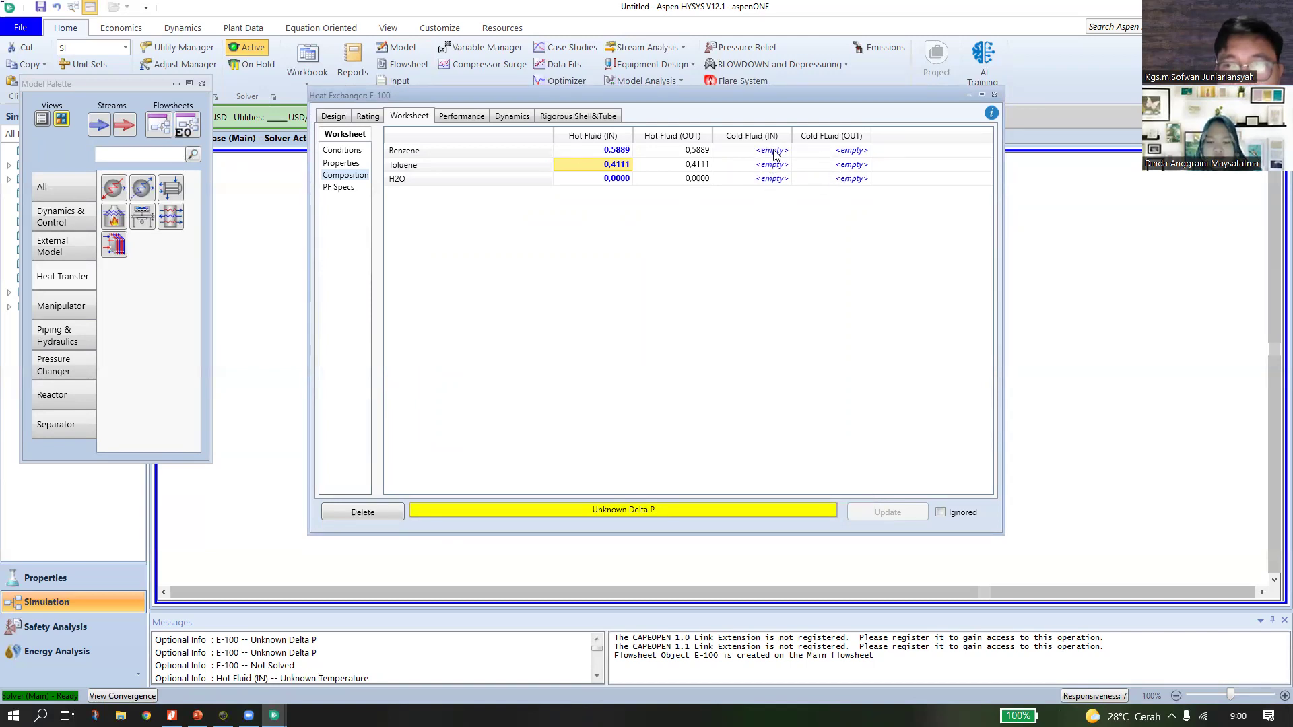
Set the H2O mole fraction of the Cold Fluid (IN) stream to 1.
click(778, 180)
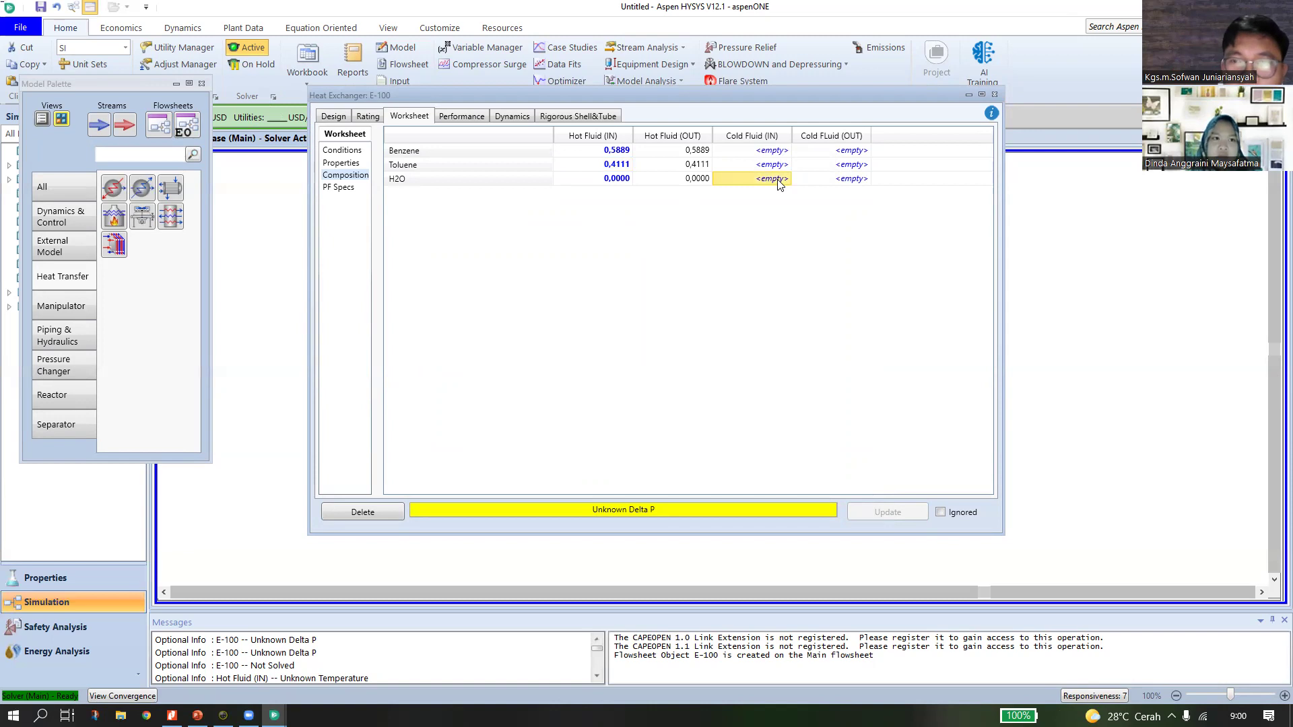
text(1)
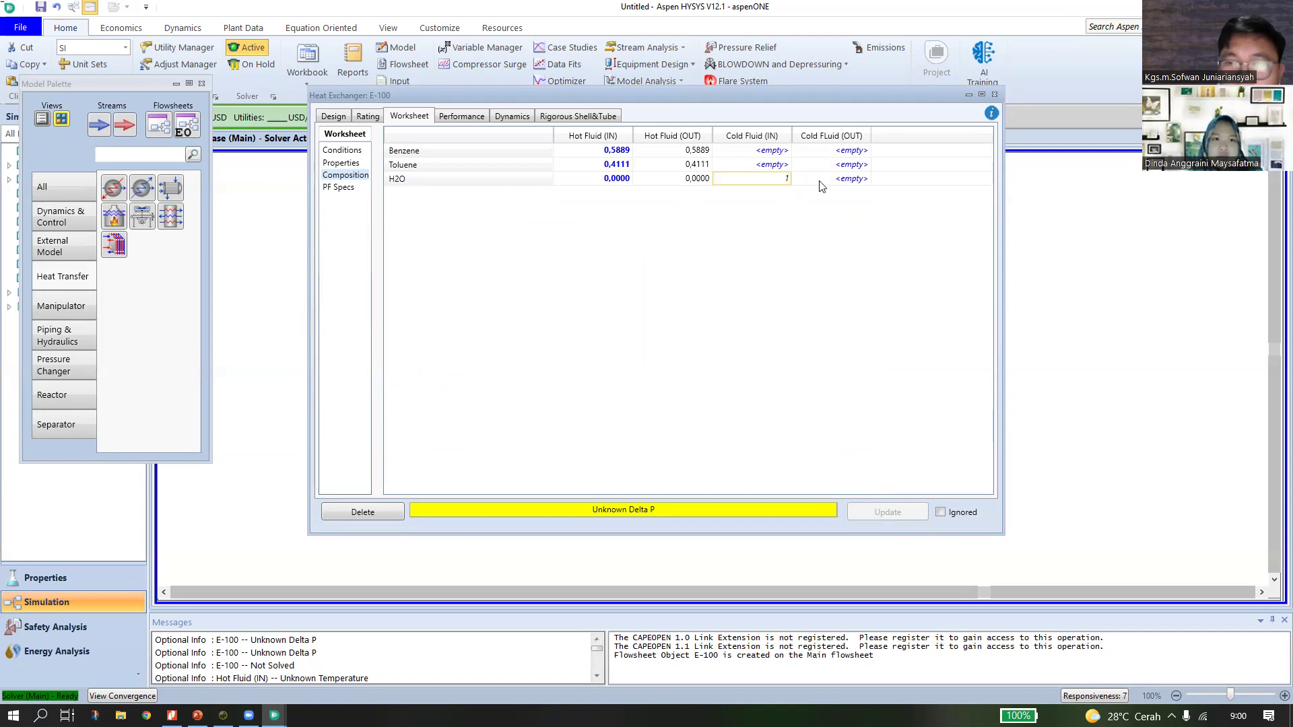
click(796, 179)
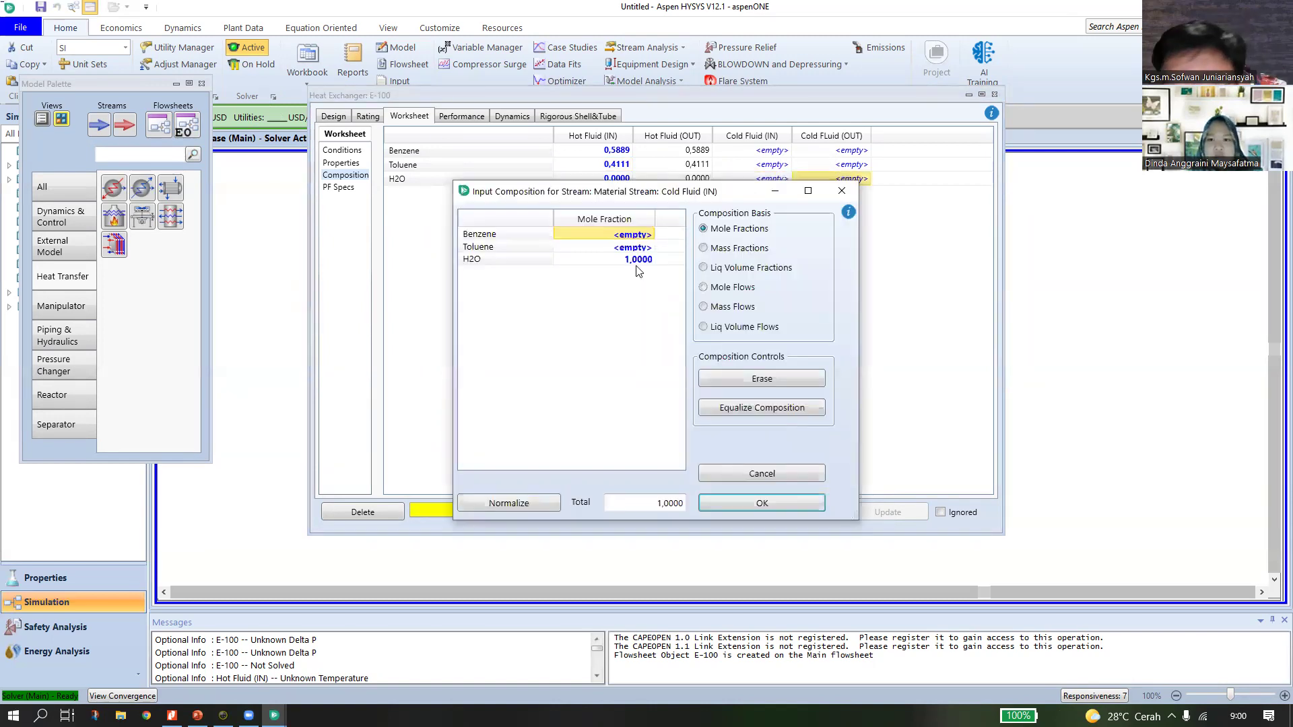
click(633, 259)
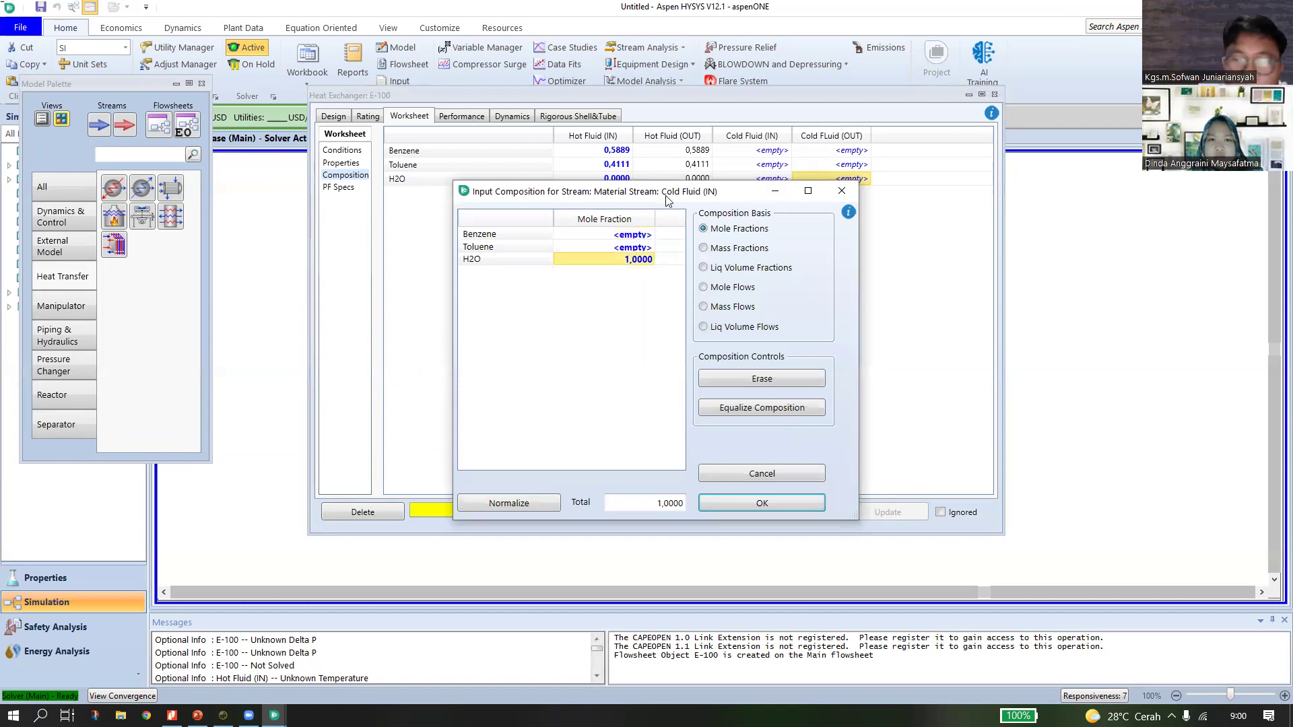
drag(667, 199, 683, 206)
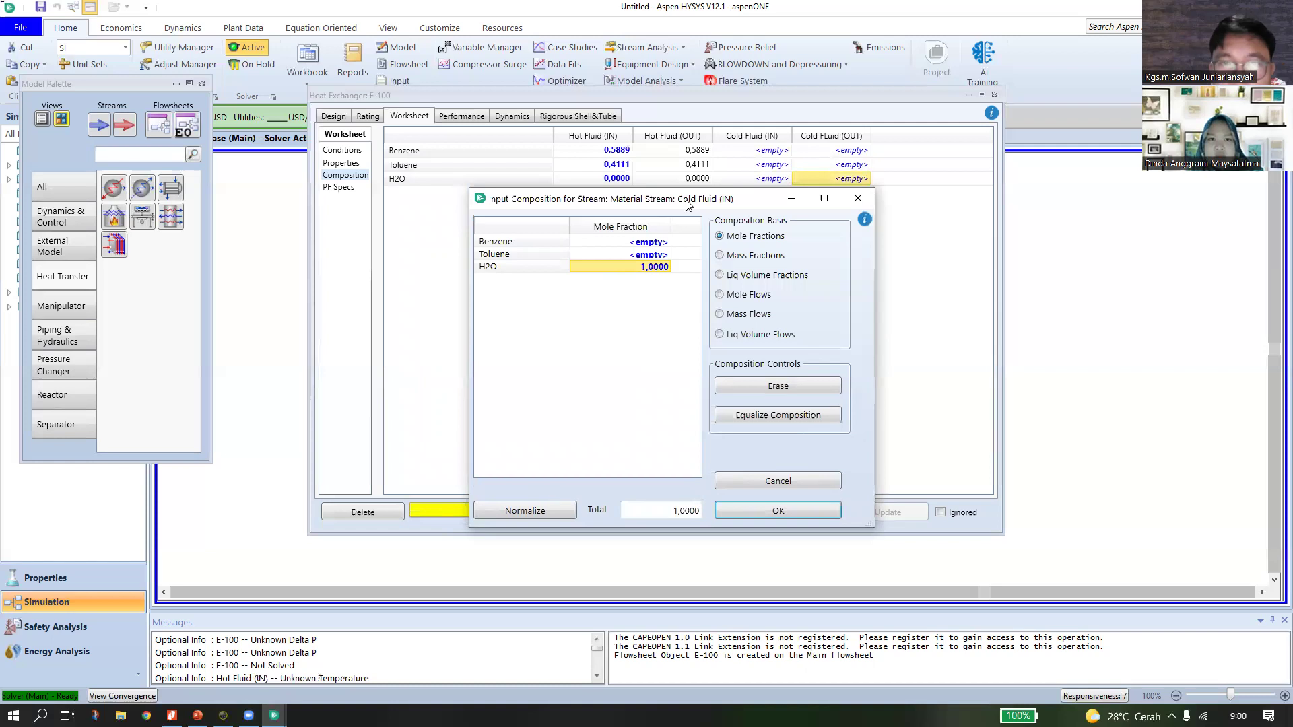
click(492, 268)
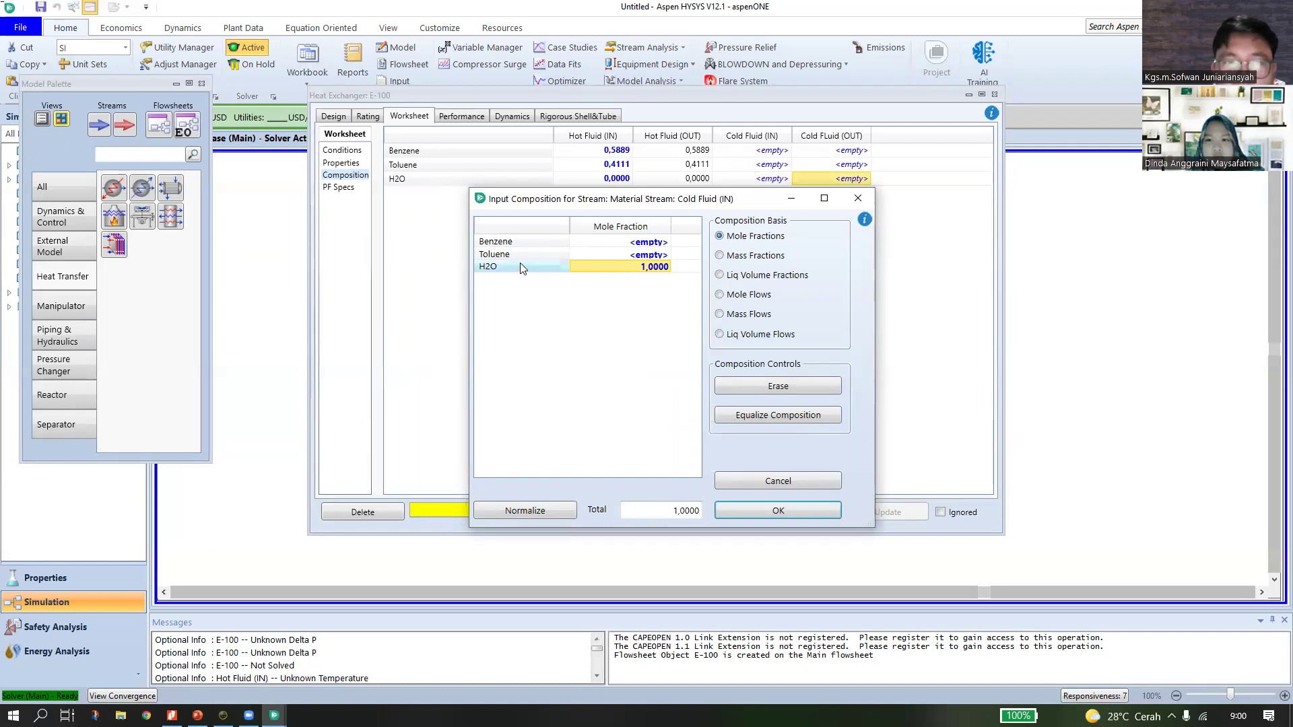
Set the toluene and benzene mole fractions of Cold Fluid (IN) to 0 and accept the stream's composition.
click(656, 254)
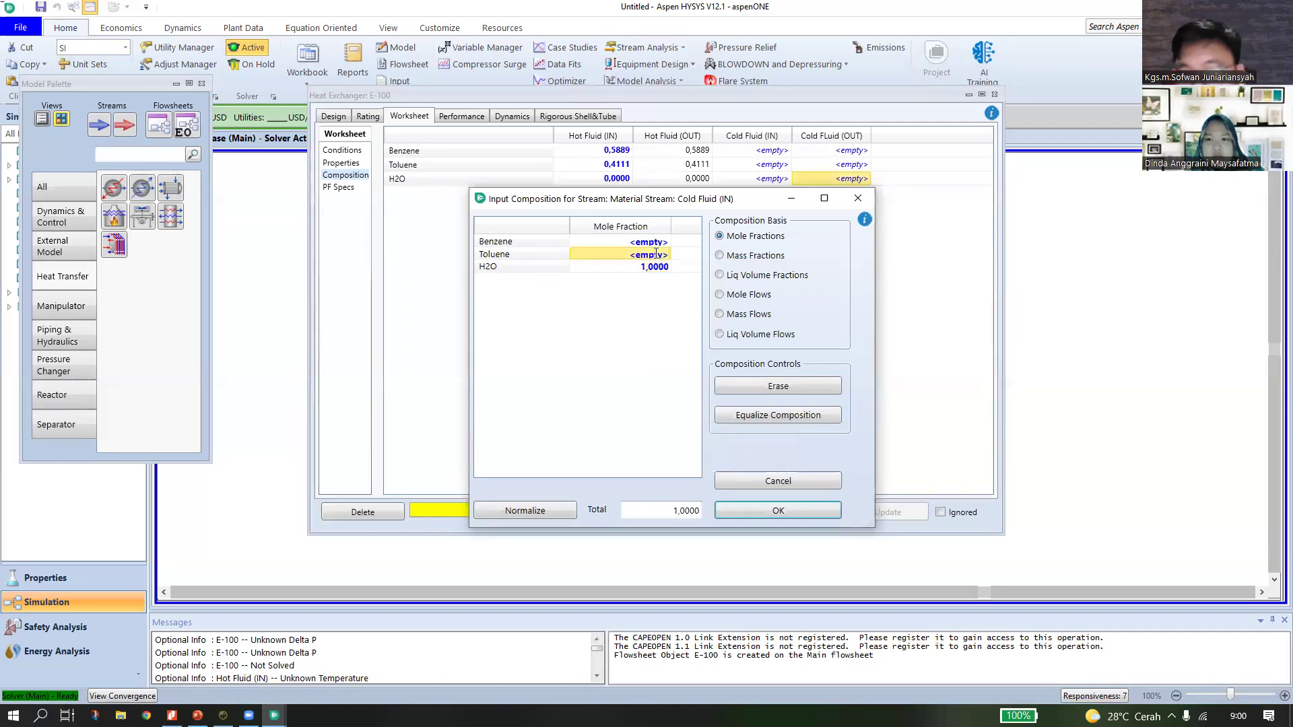
text(0)
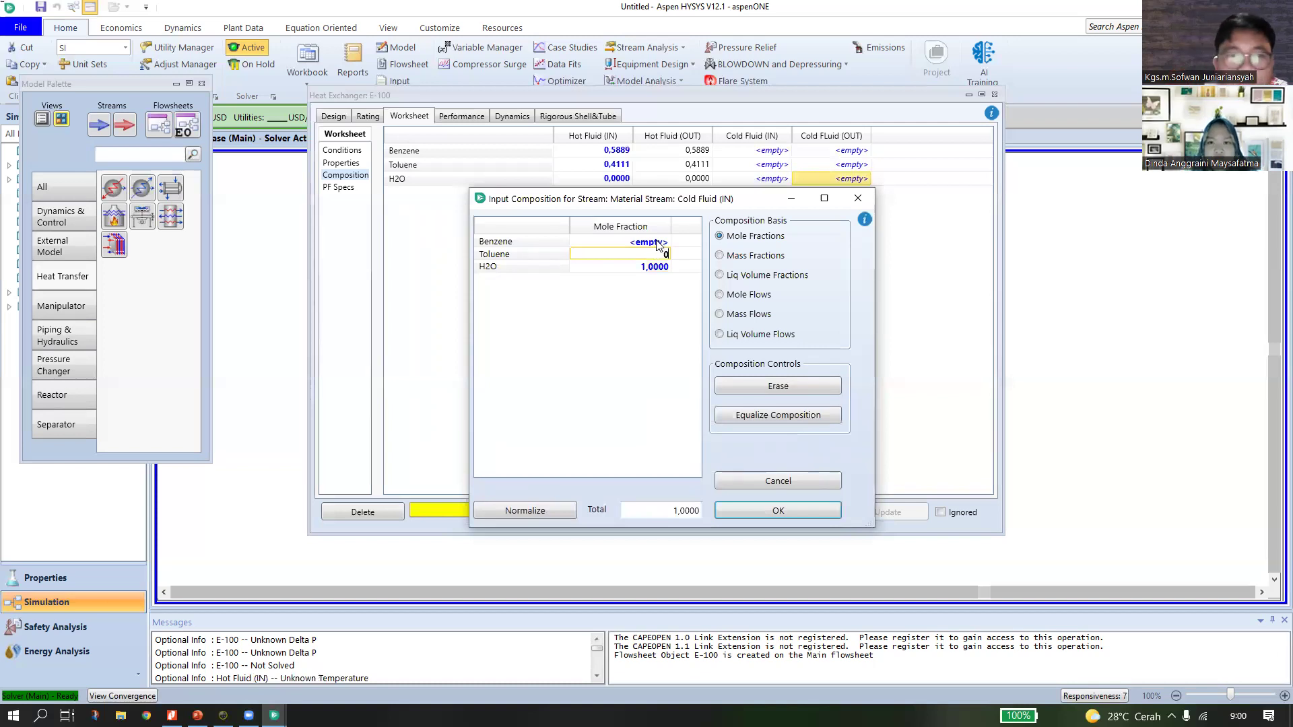
click(659, 243)
text(0)
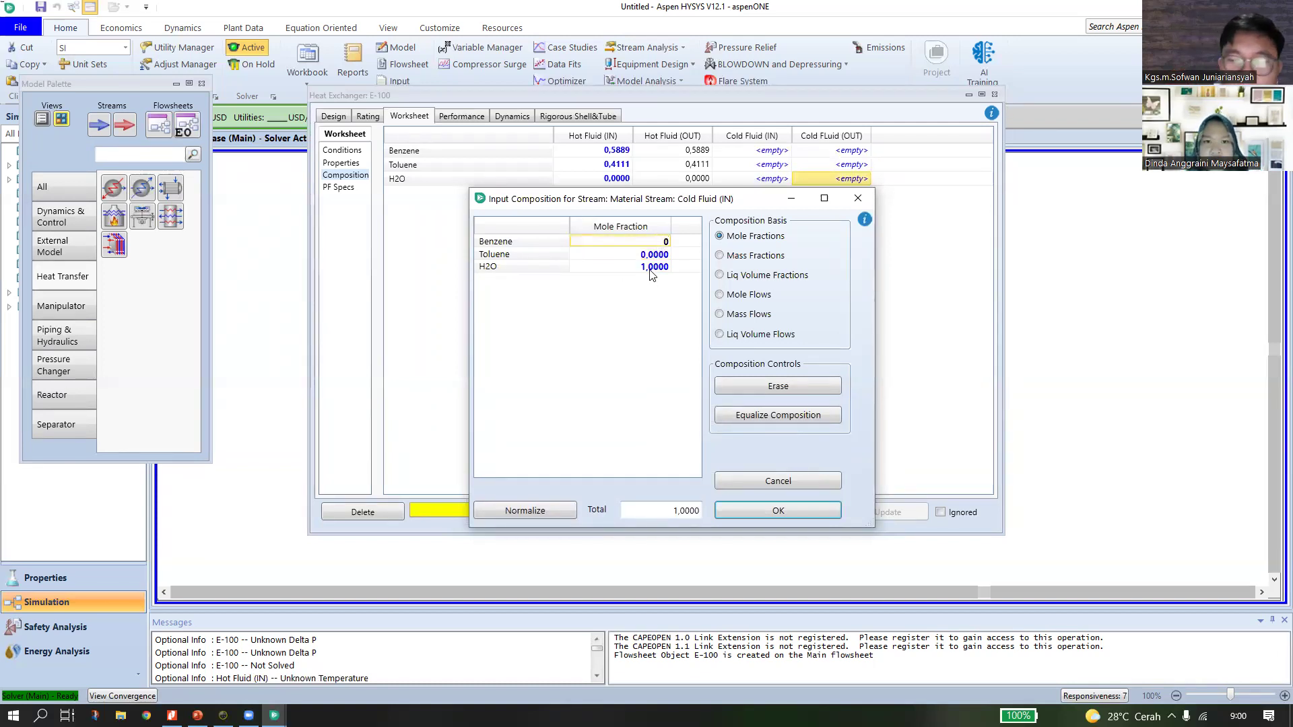
click(650, 270)
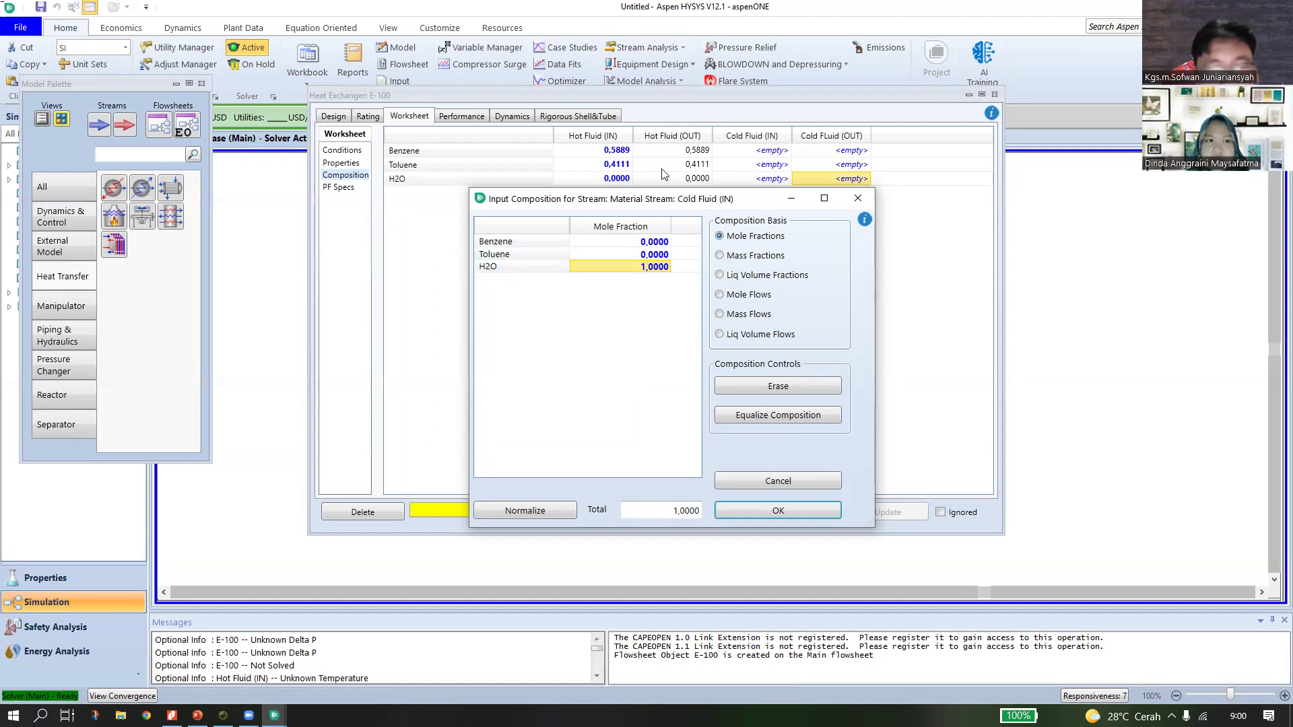
drag(687, 199, 666, 173)
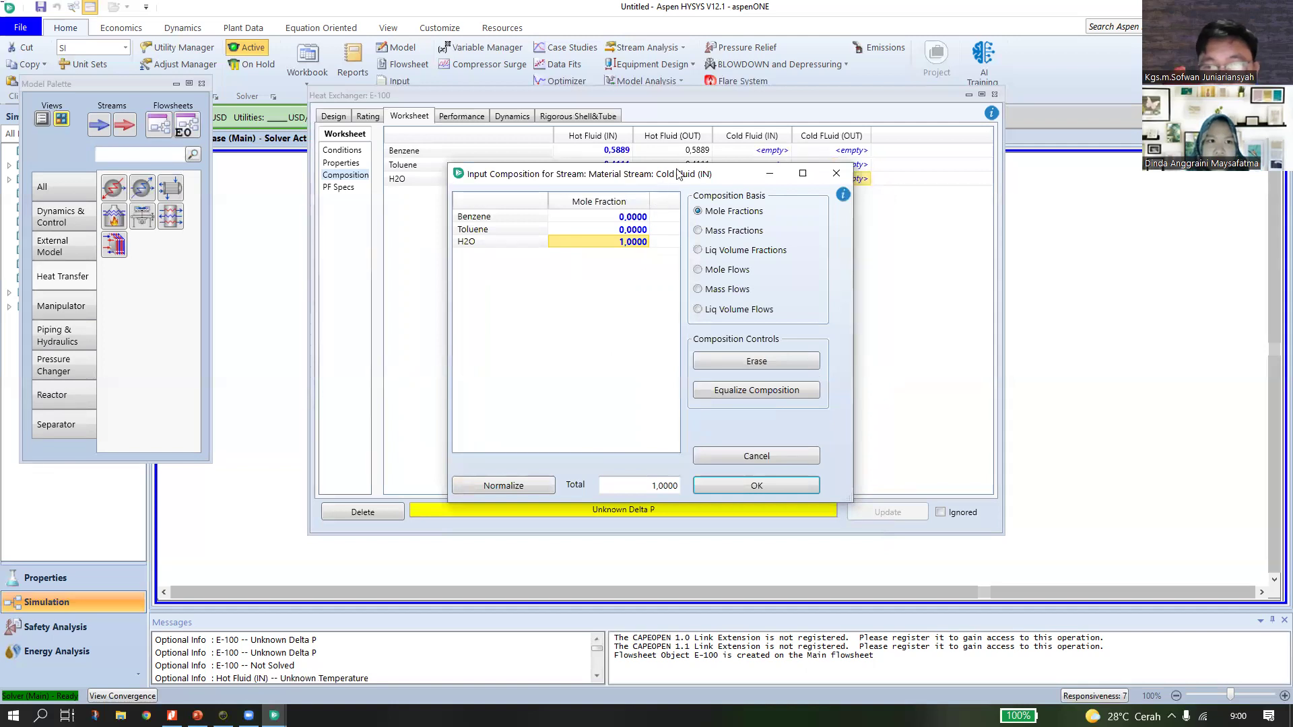
click(744, 487)
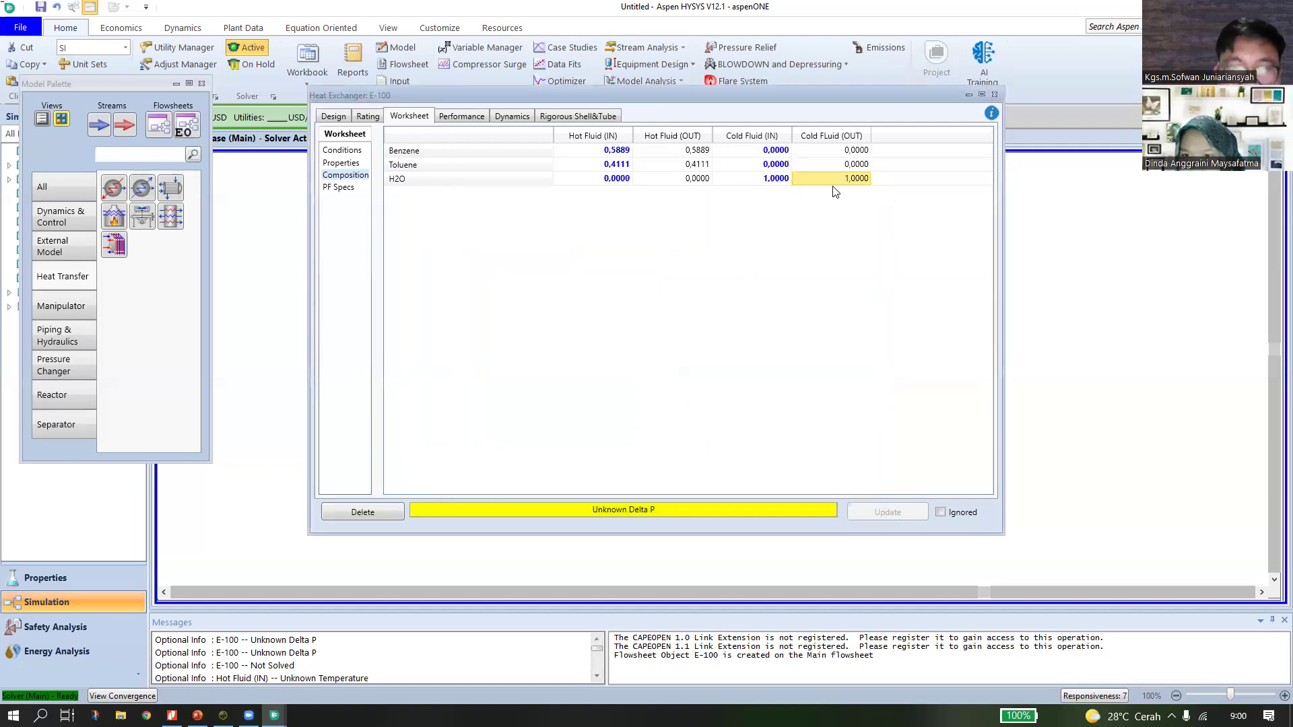
Display the stream conditions in the worksheet of heat exchanger E-100.
drag(724, 94, 756, 94)
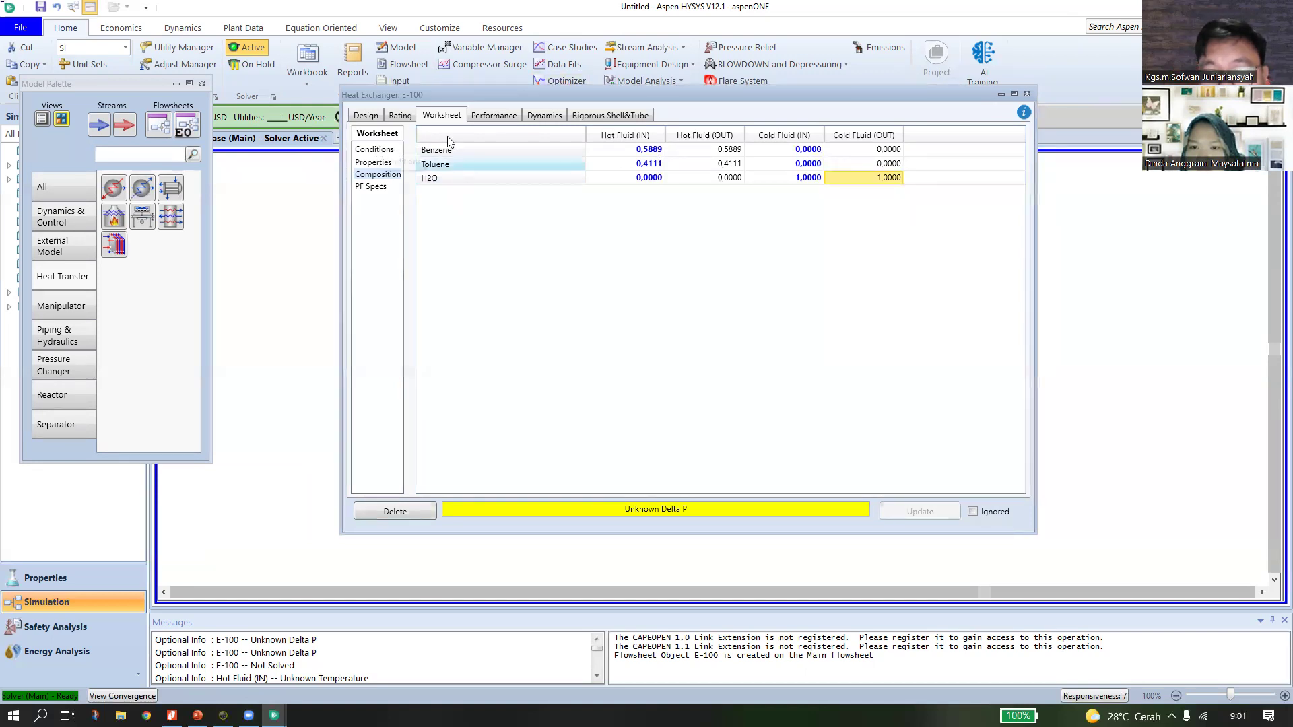
click(387, 150)
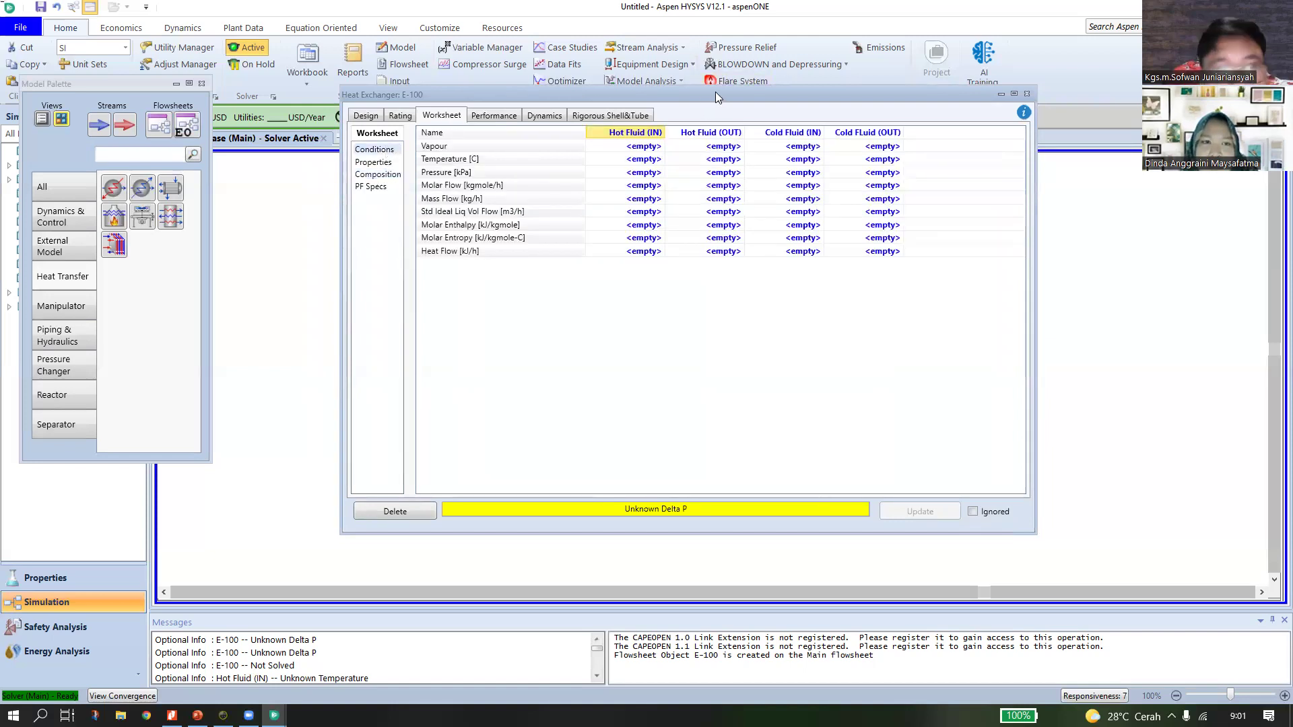
drag(715, 92, 655, 89)
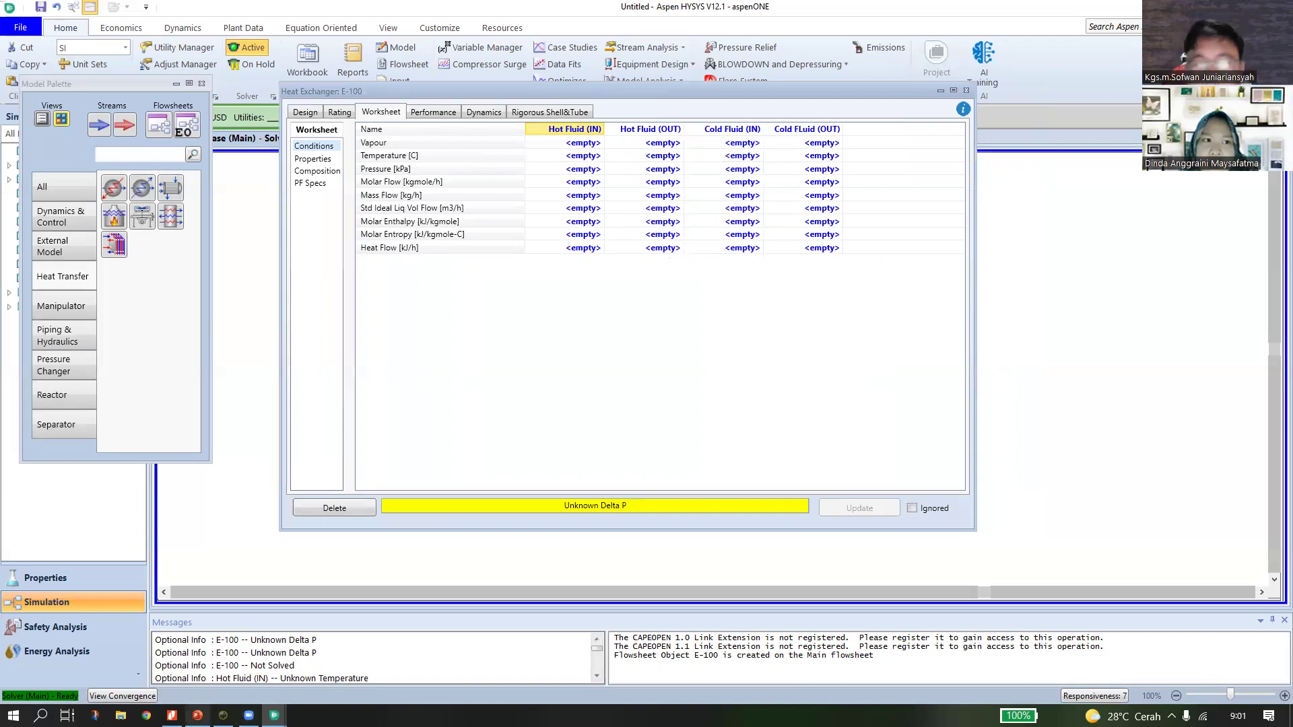
Switch to the PowerPoint case slide to check the given stream temperatures, flow rates and pressure, and return to Aspen HYSYS.
mouse_move(197, 715)
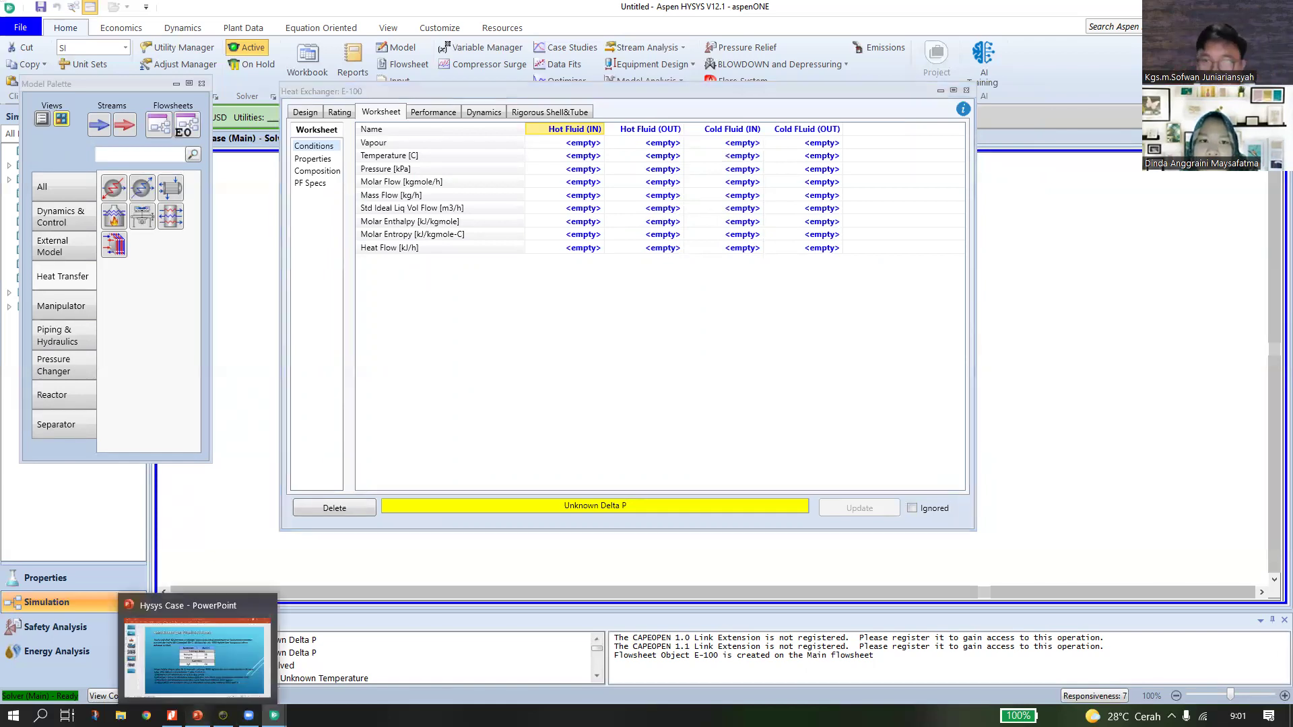
key(alt+Tab)
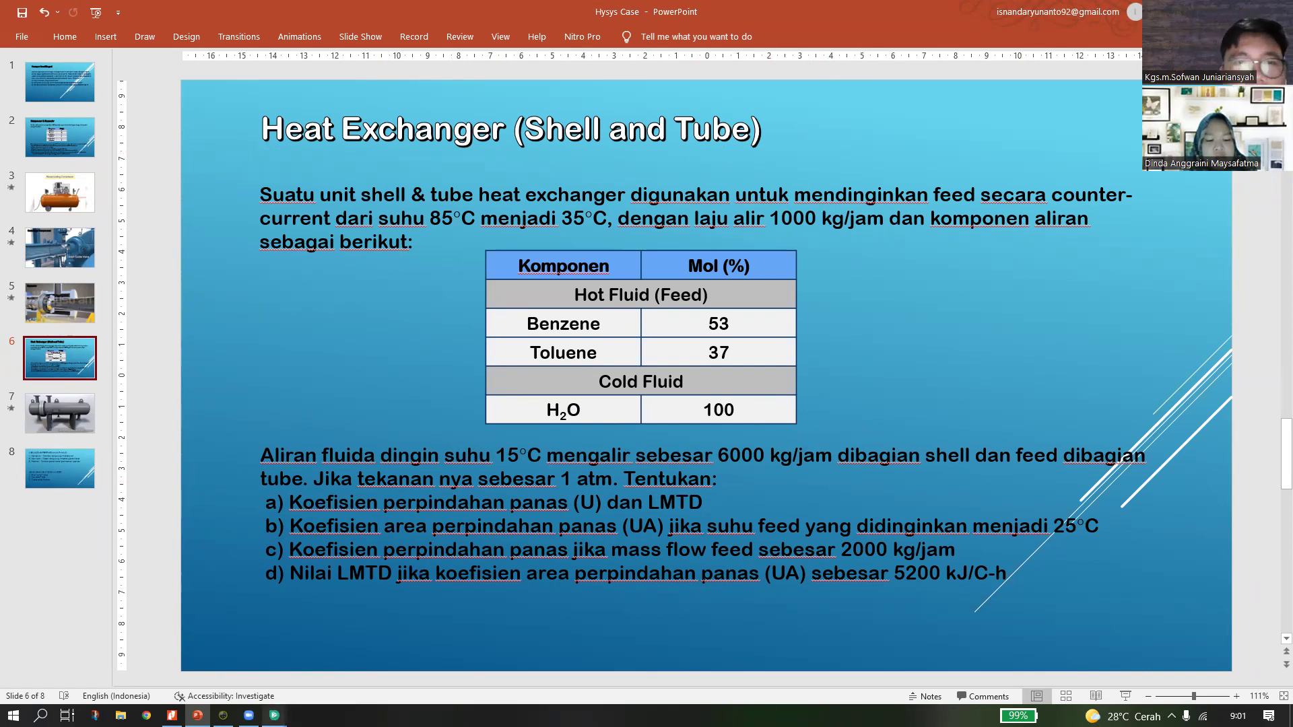
mouse_move(274, 715)
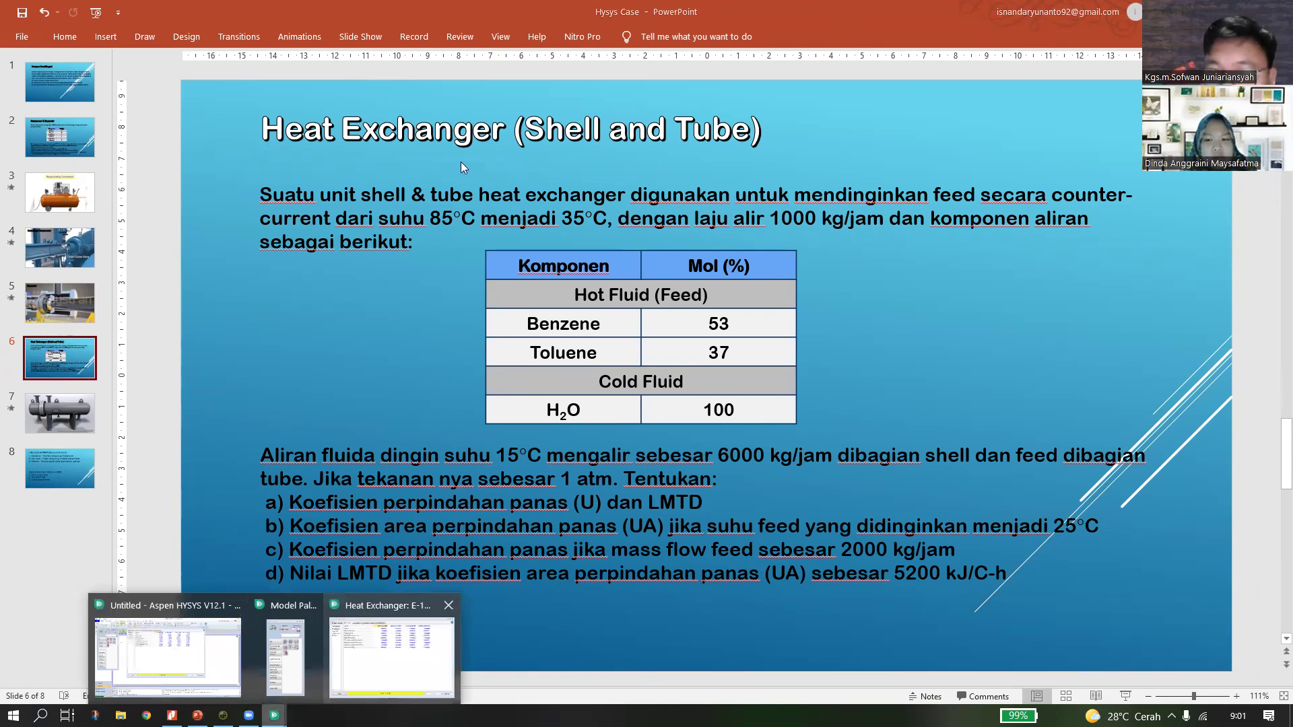
key(alt+Tab)
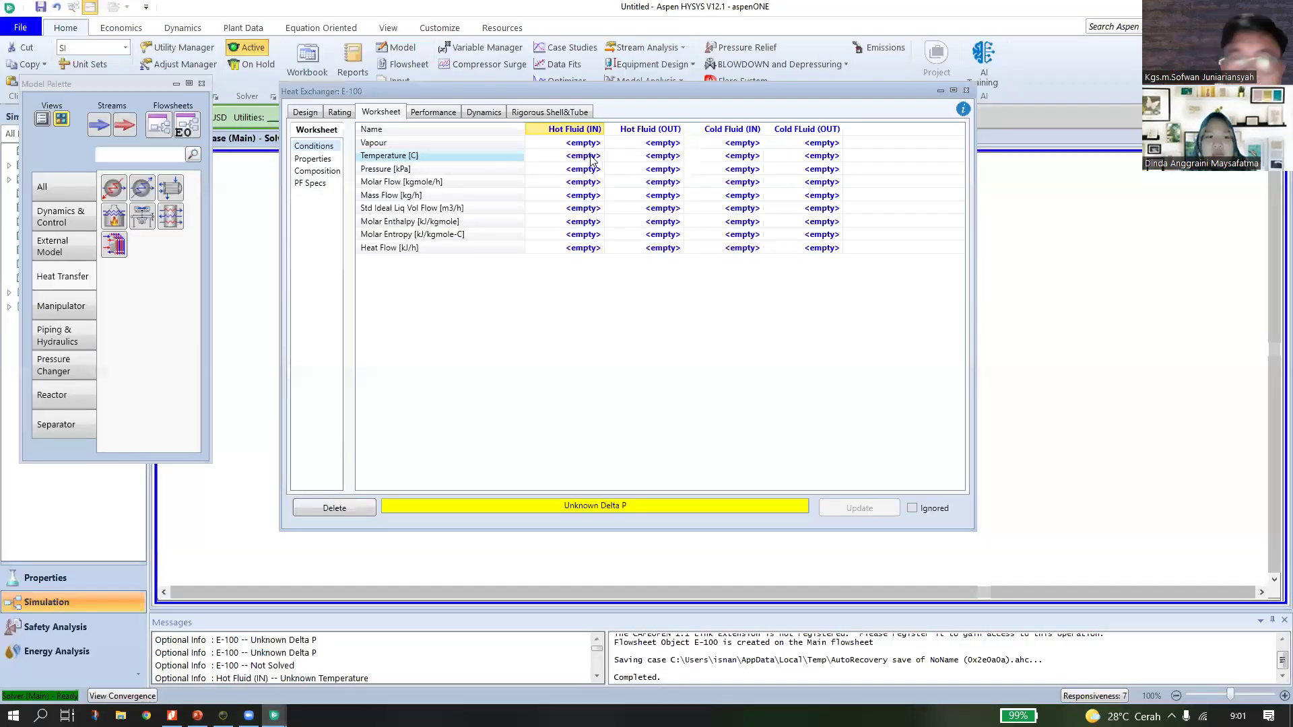
Set the temperature of Hot Fluid (IN) to 85 °C and of Hot Fluid (OUT) to 35 °C.
click(589, 158)
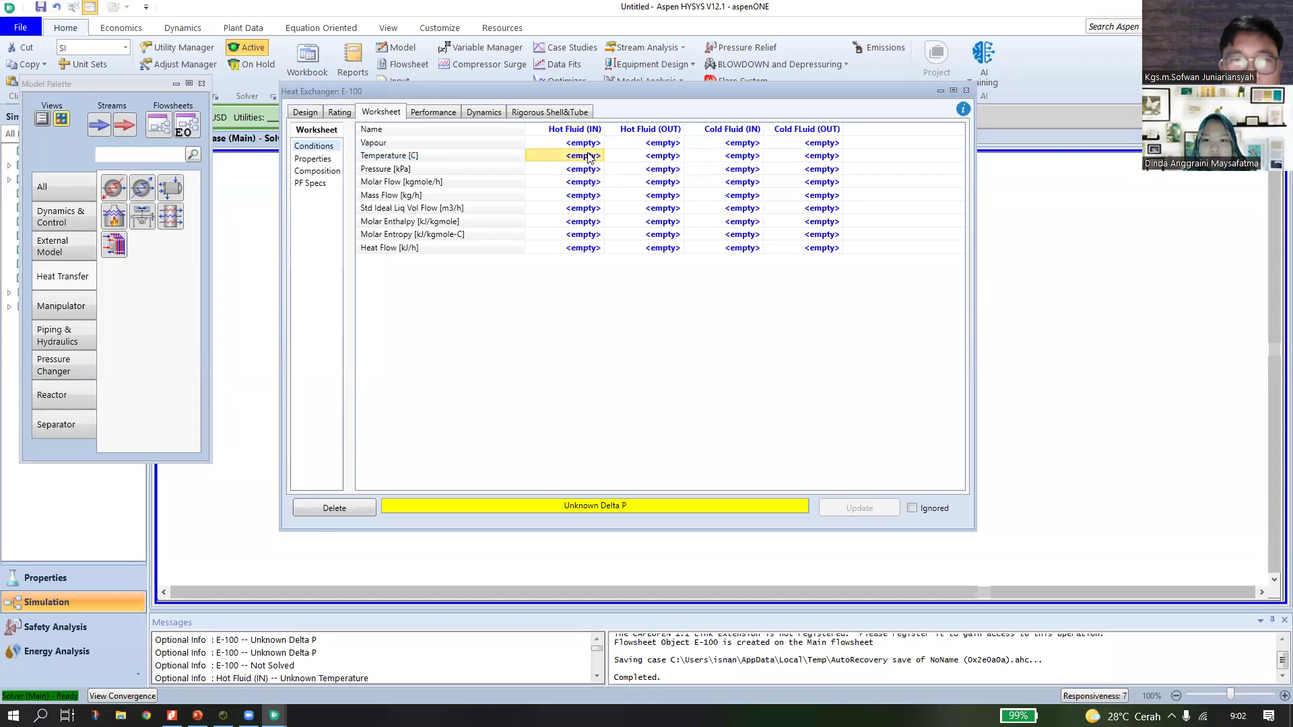
text(85)
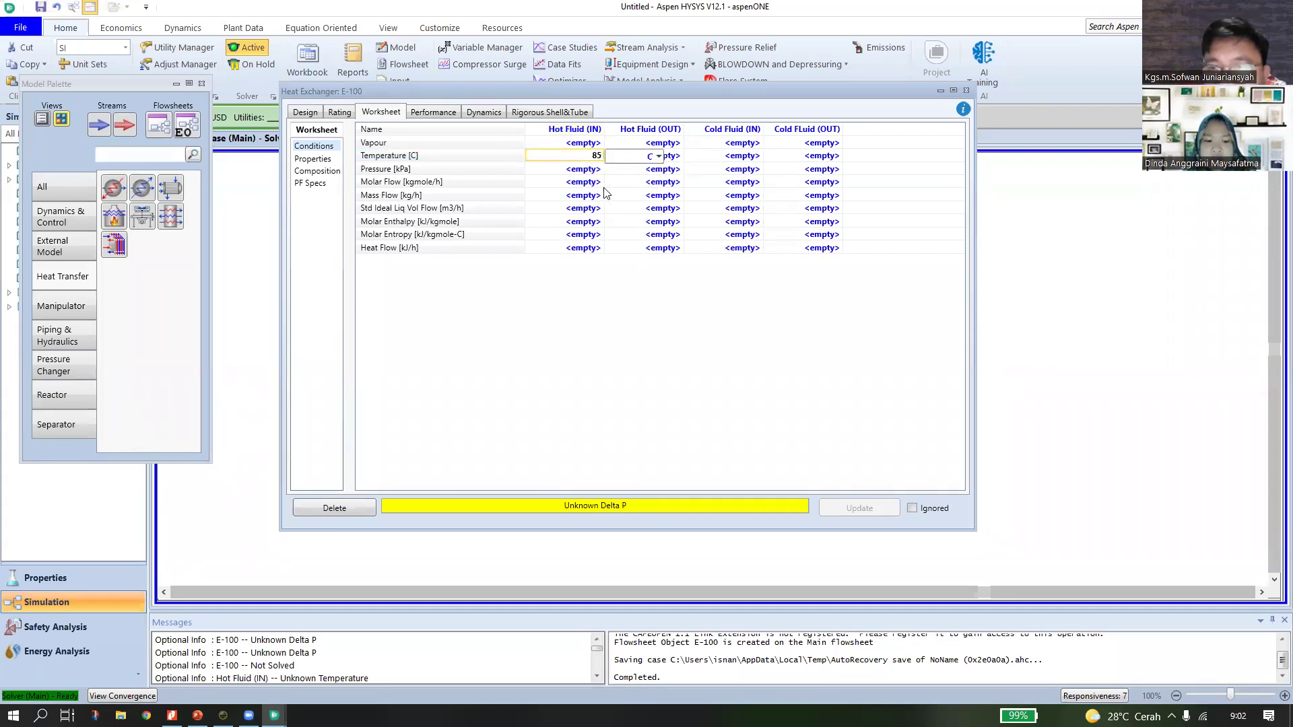
click(591, 171)
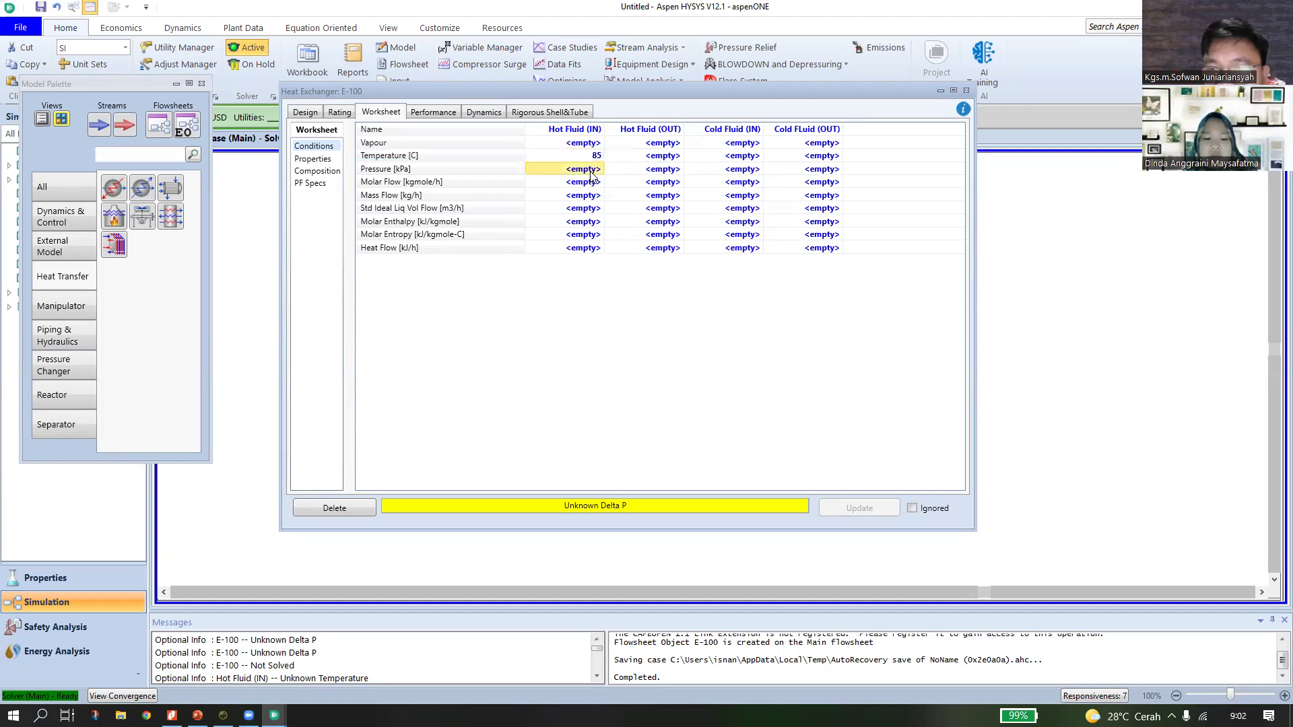
click(592, 157)
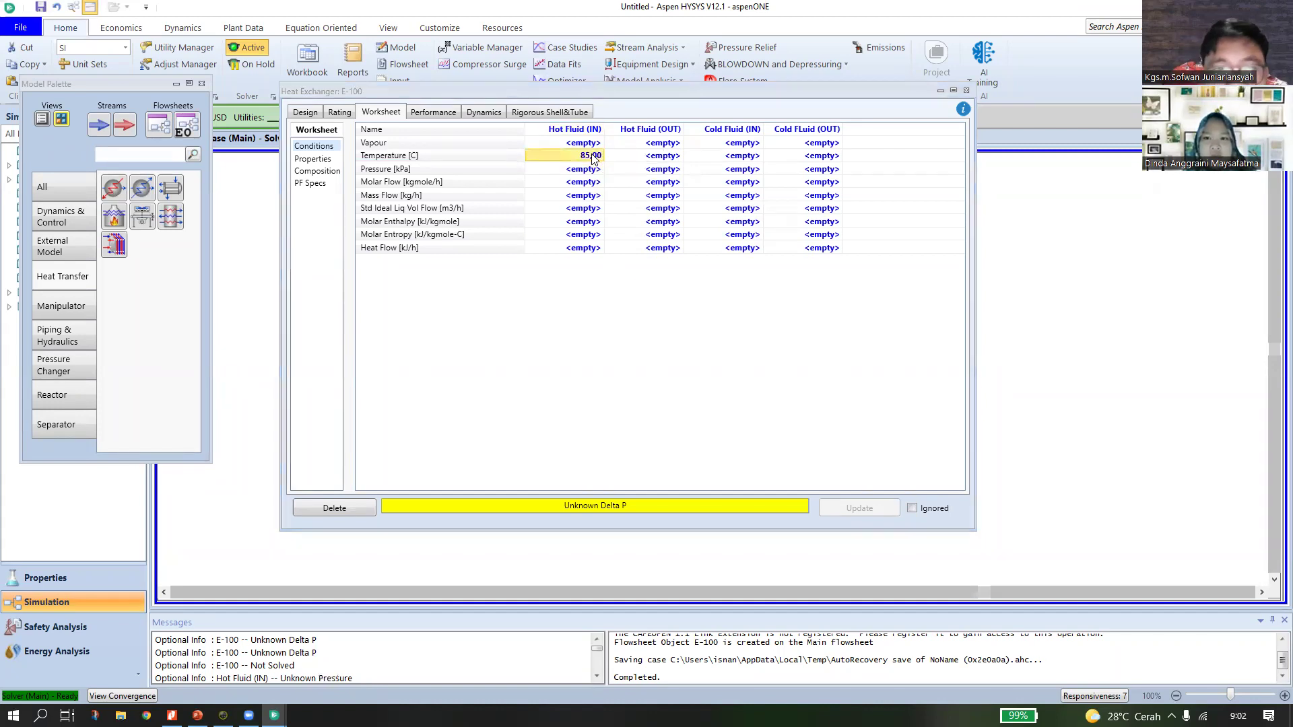
click(674, 159)
text(35)
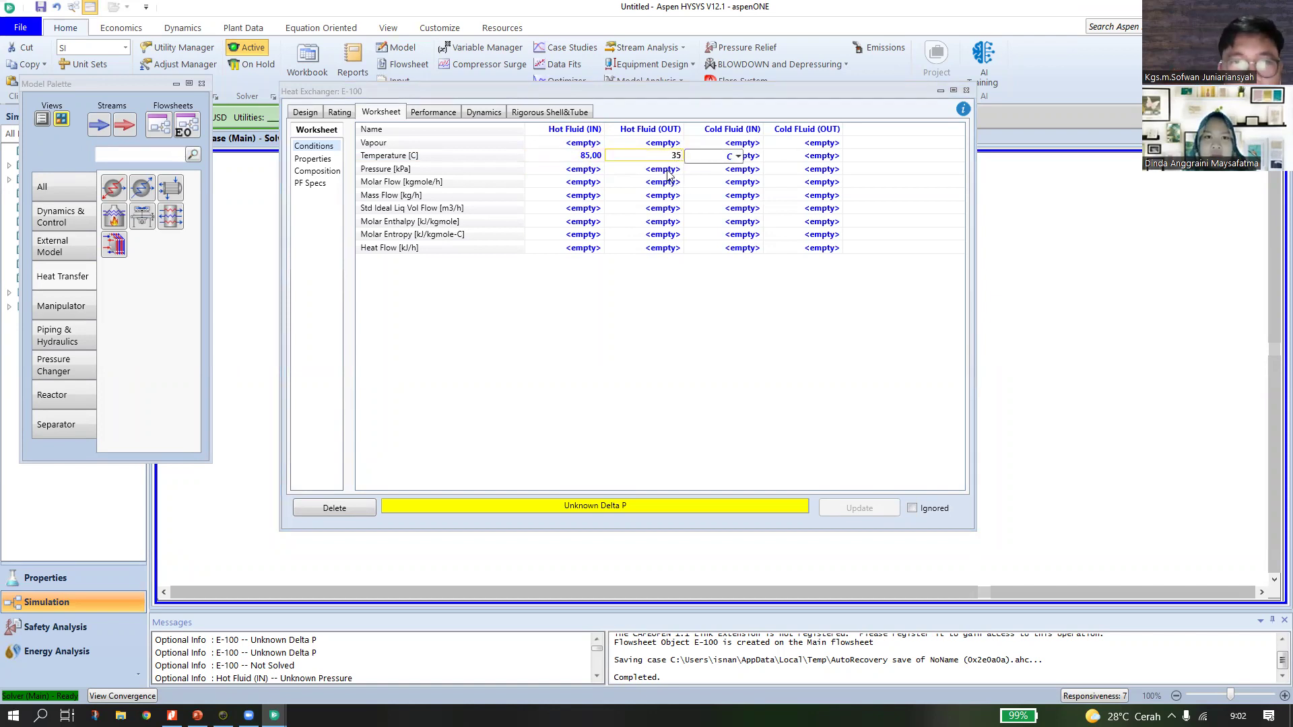
key(Return)
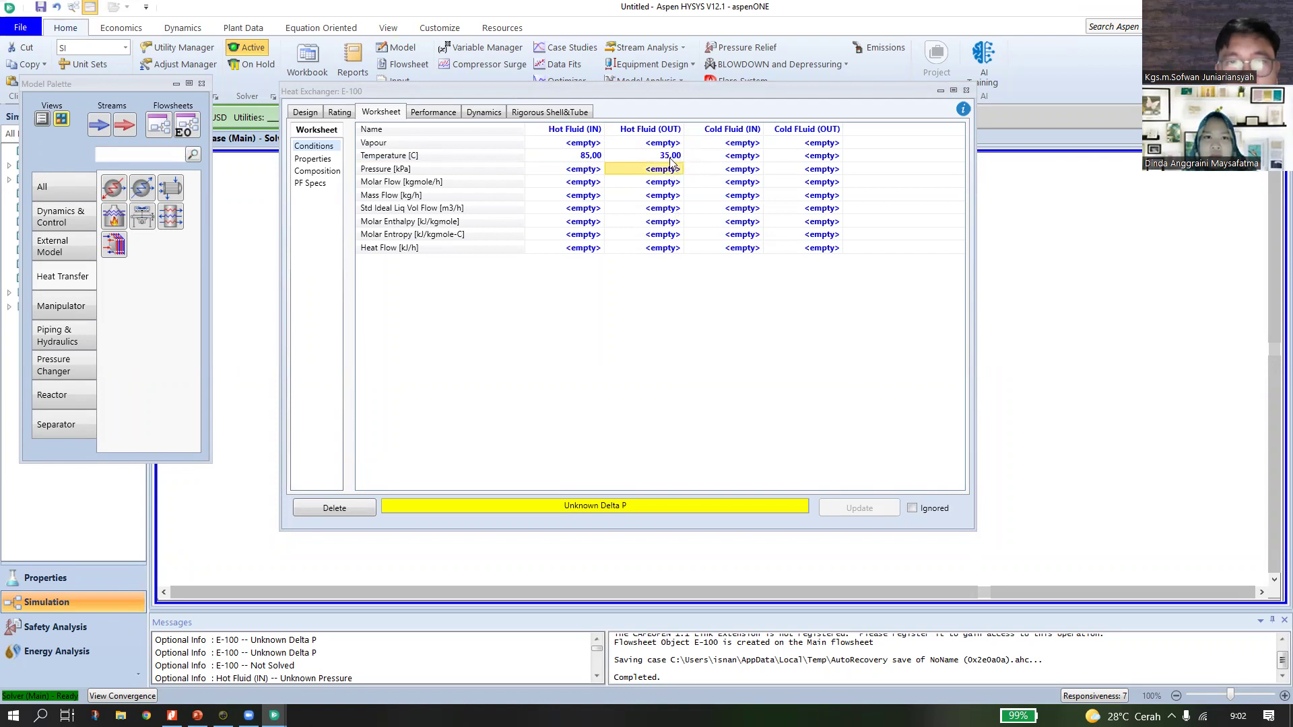
click(672, 157)
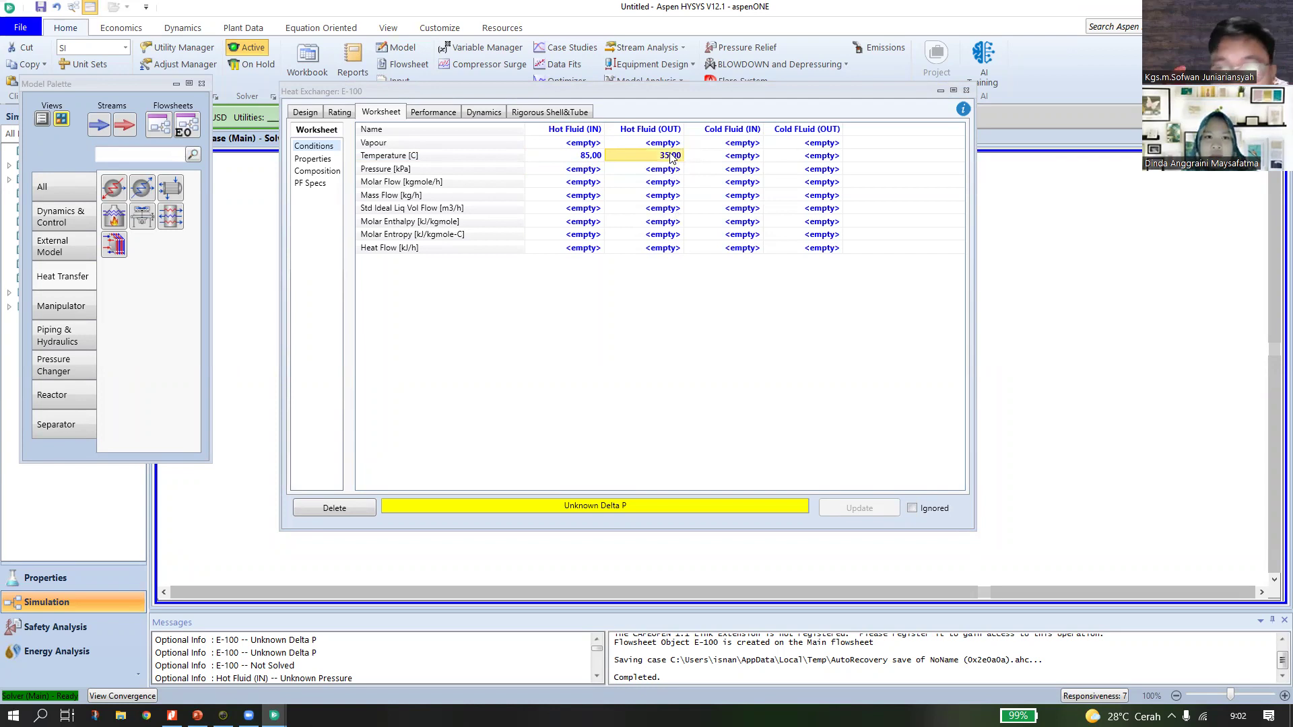
Set the temperature of the Cold Fluid (IN) stream to 15 °C.
click(749, 157)
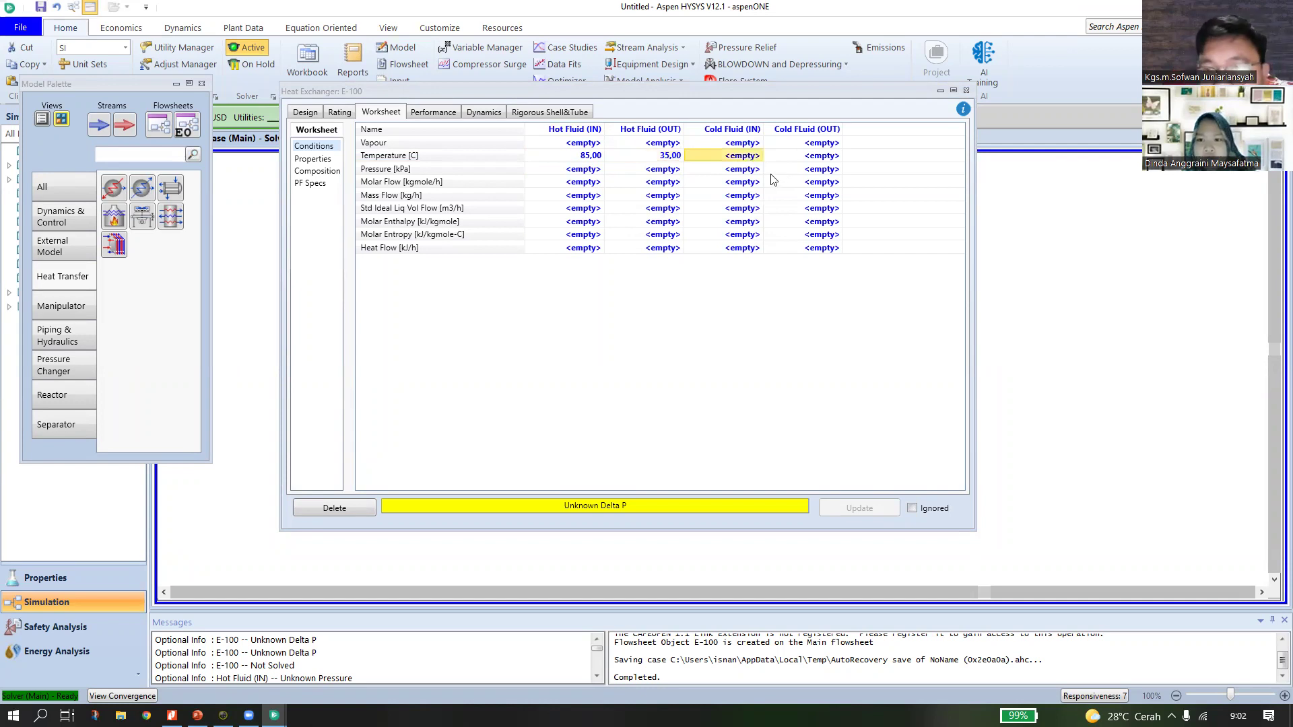
text(15)
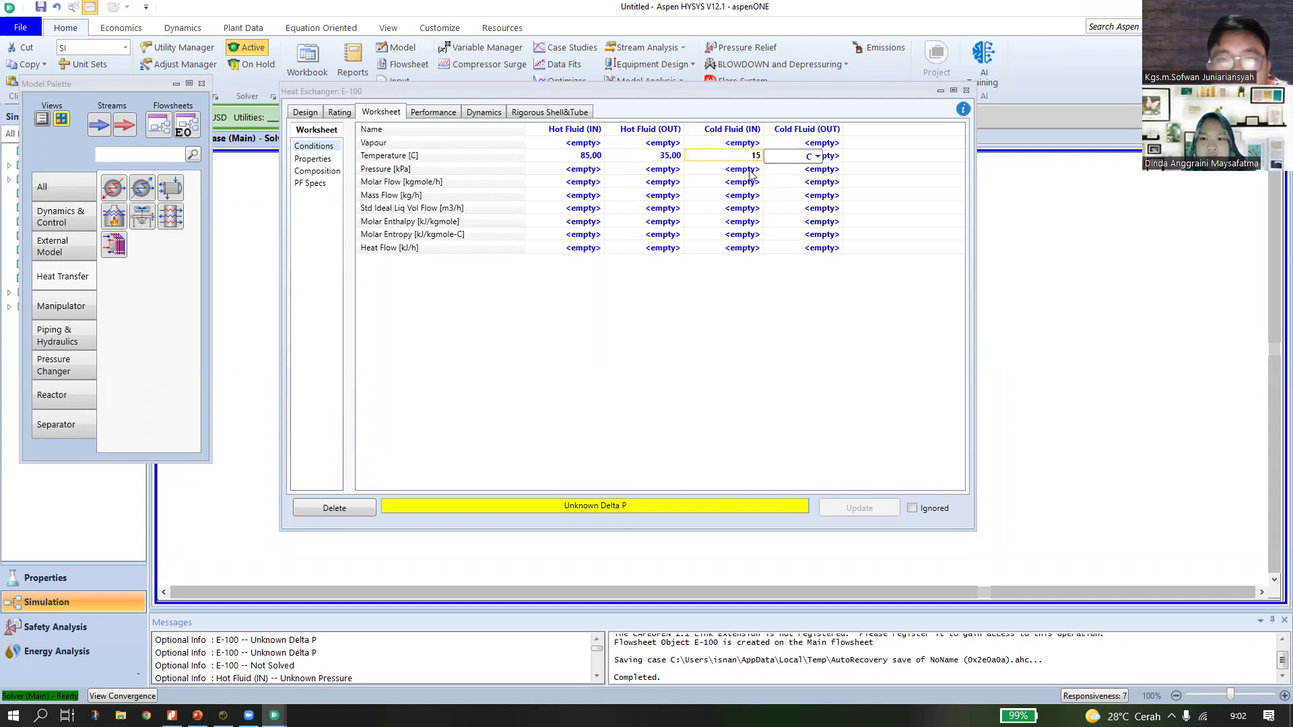
key(Return)
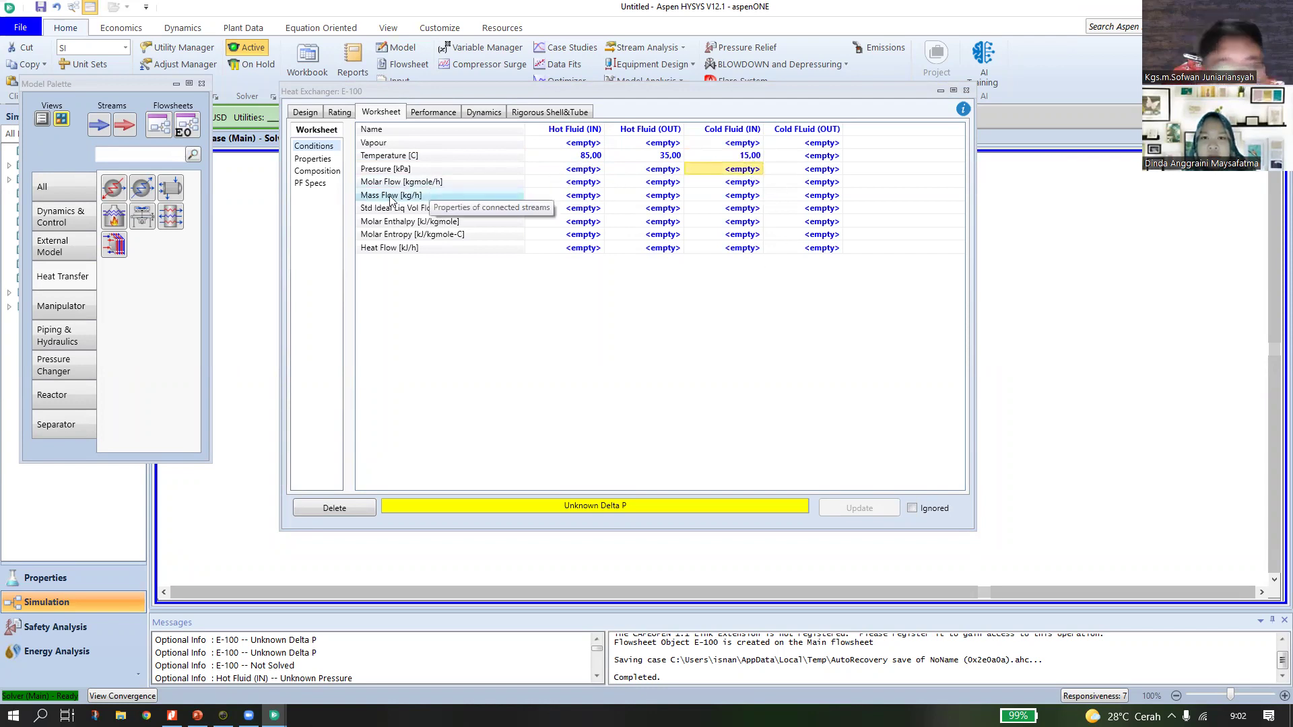
Set the mass flow of Hot Fluid (IN) to 1000 kg/h and of Cold Fluid (IN) to 6000 kg/h.
click(595, 195)
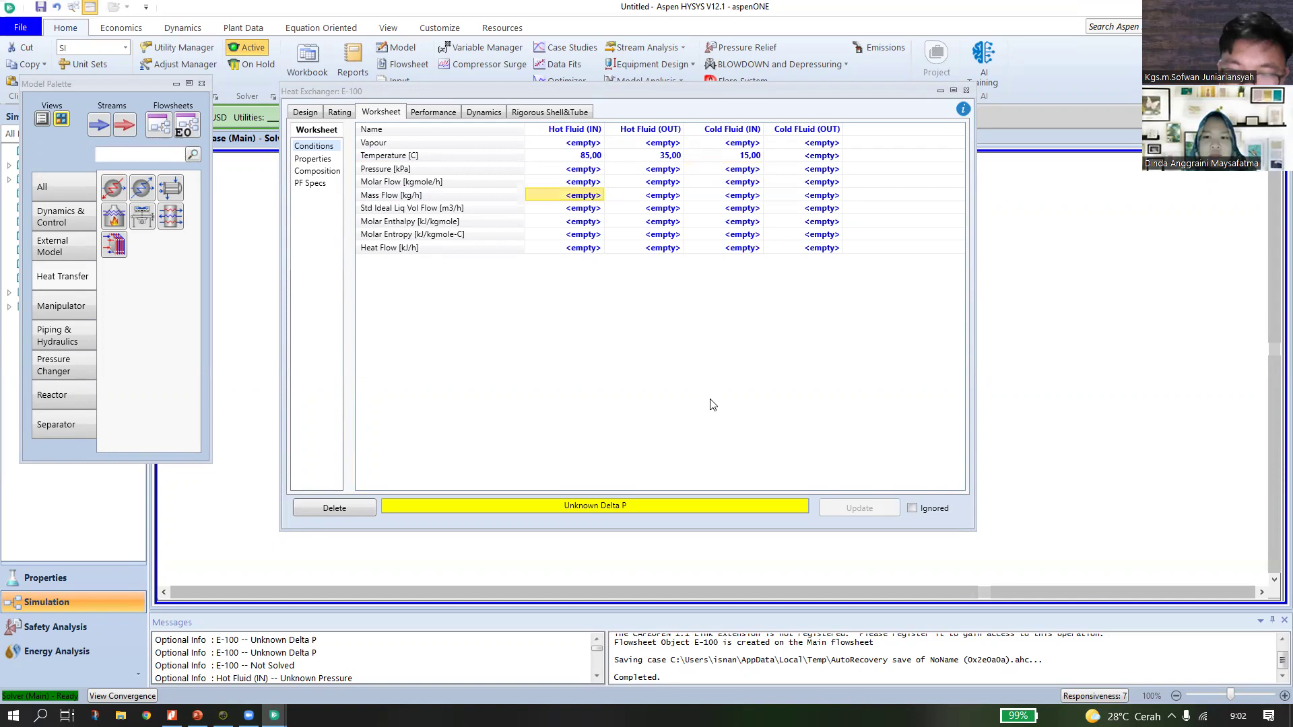
text(1000)
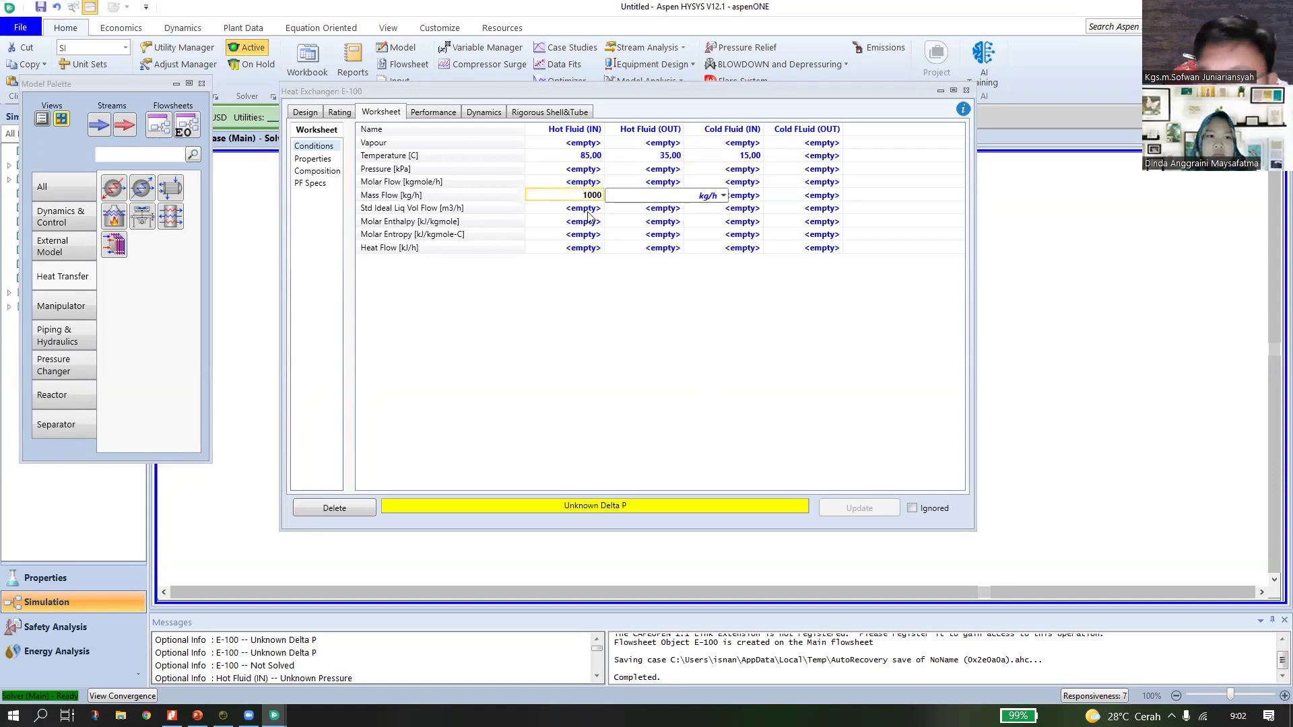
key(Return)
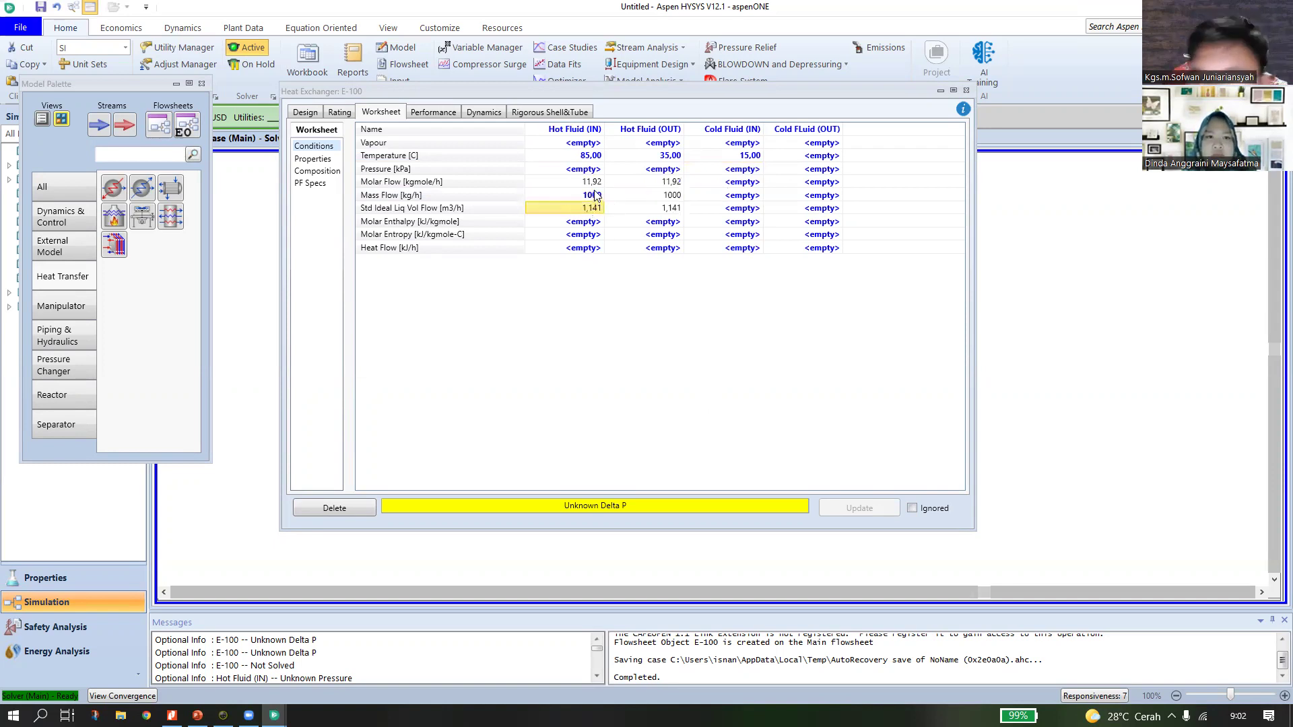
click(595, 196)
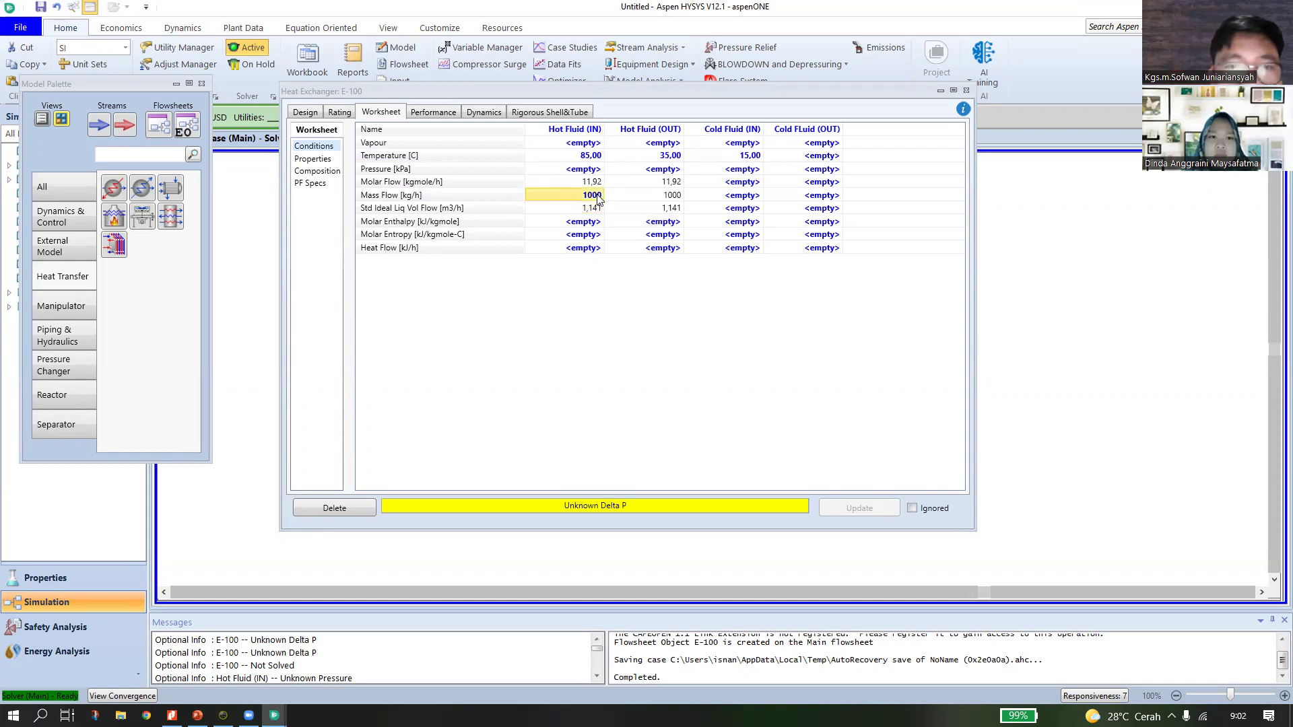
click(741, 195)
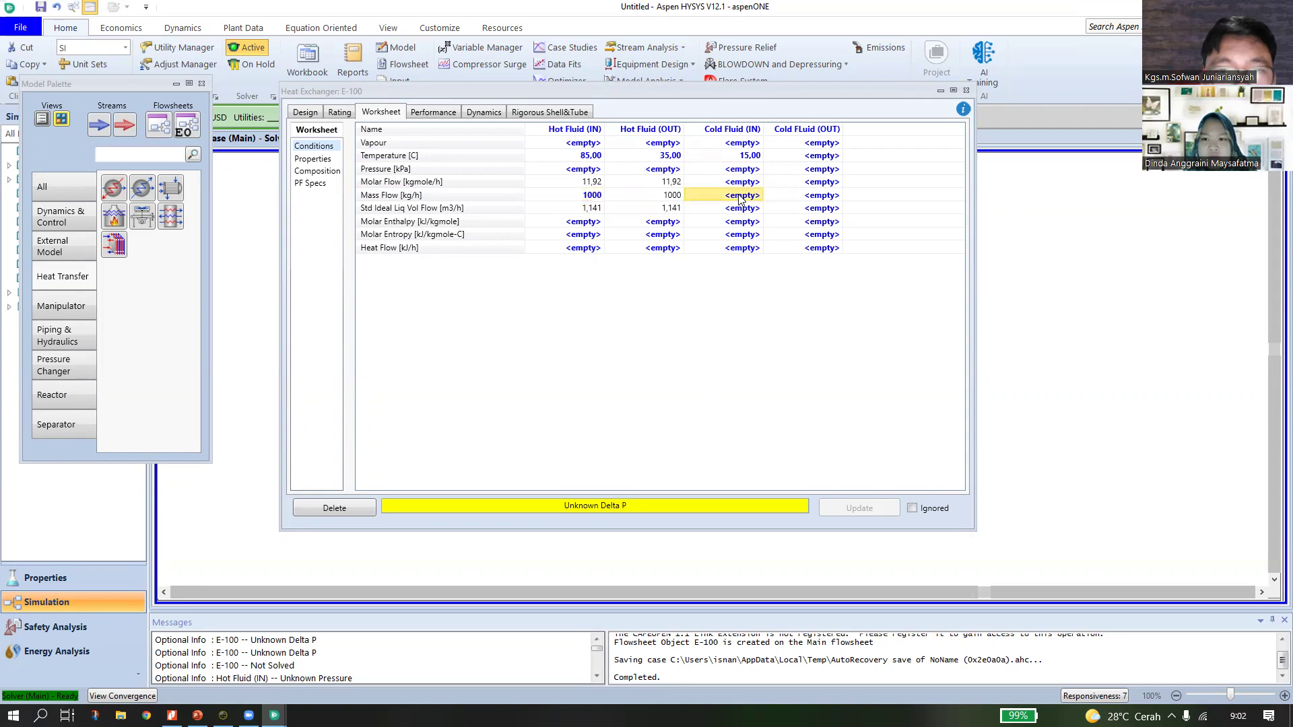
text(6000)
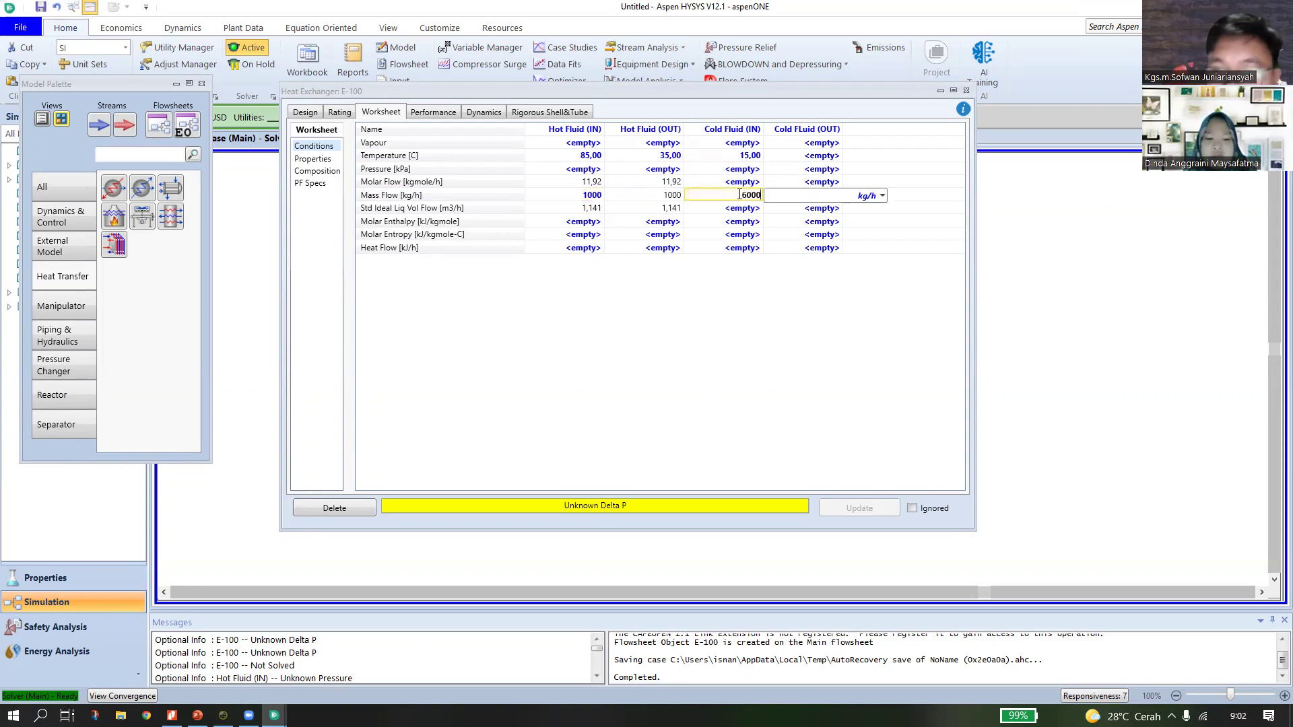
click(746, 209)
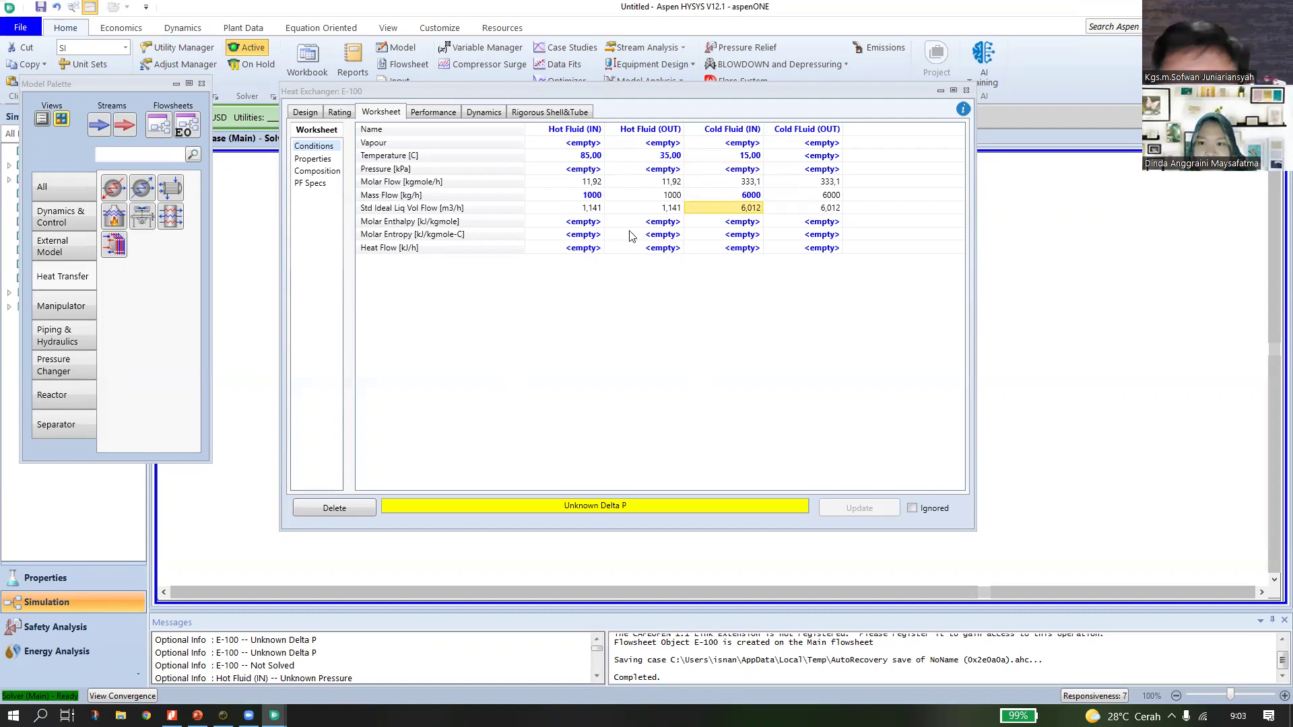
Set the pressure of both Hot Fluid (IN) and Hot Fluid (OUT) to 1 atm.
click(588, 171)
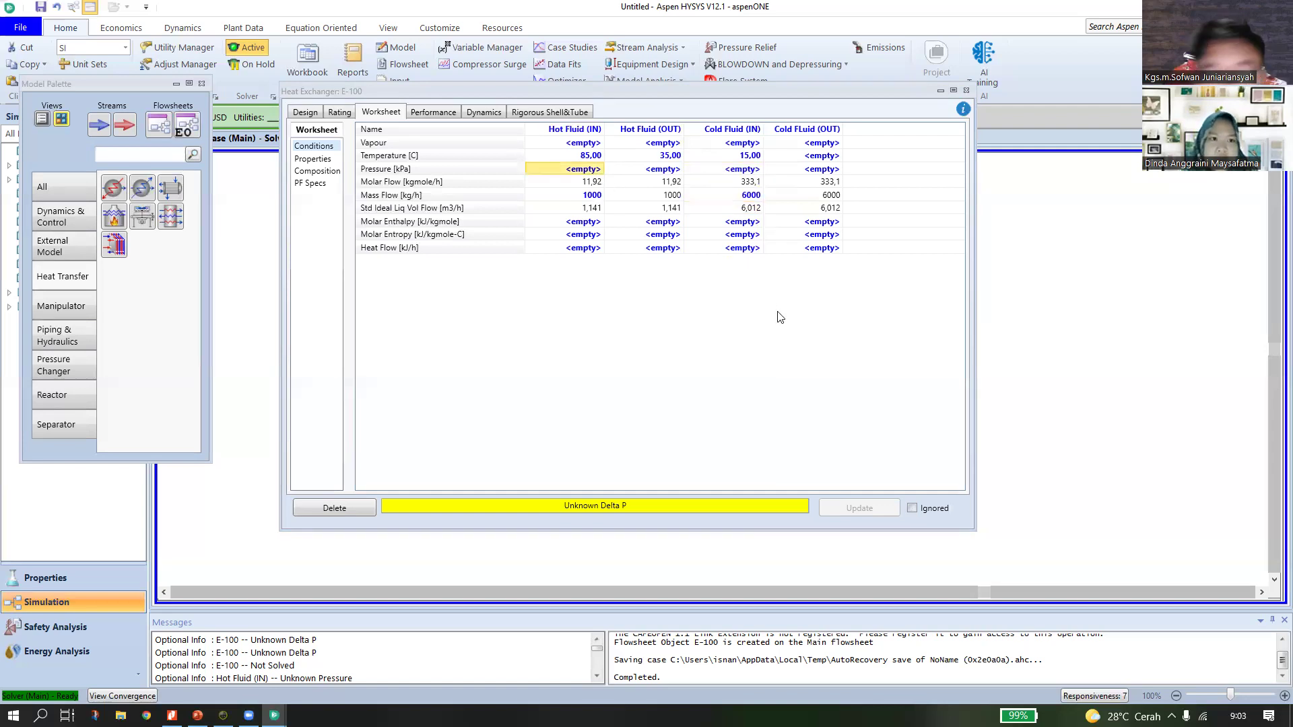
text(1)
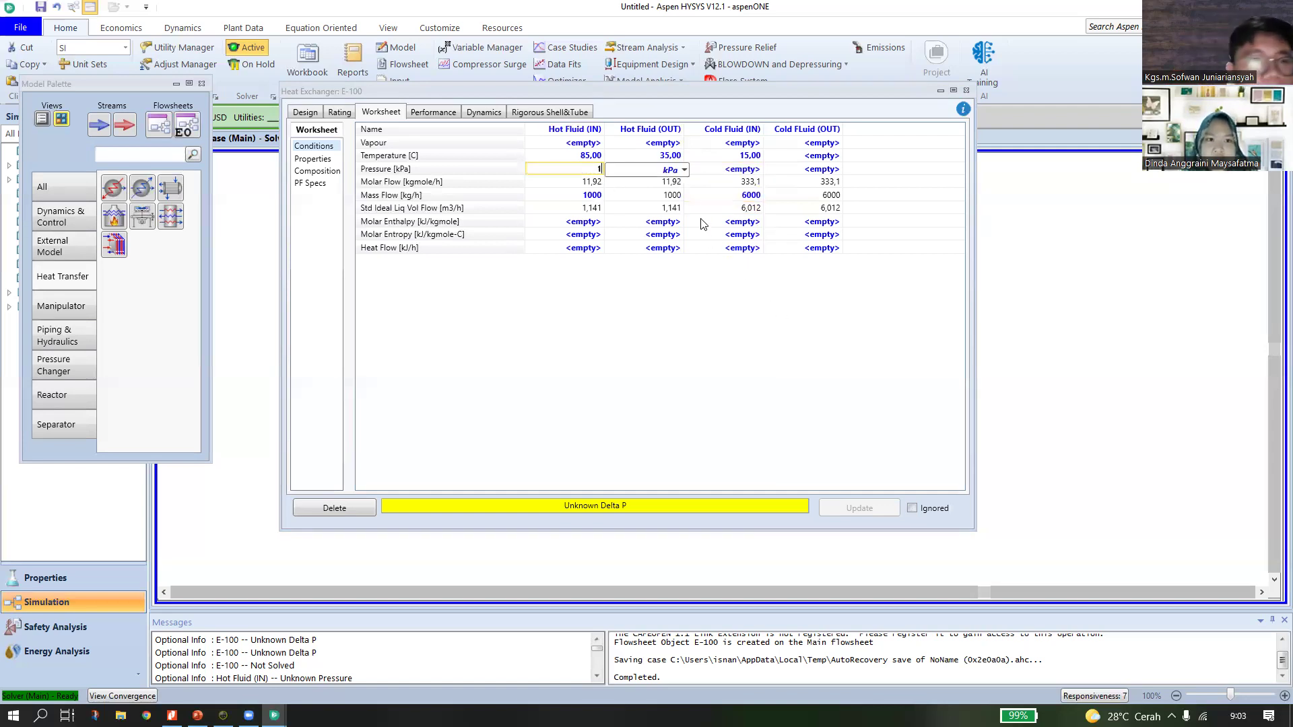
click(683, 172)
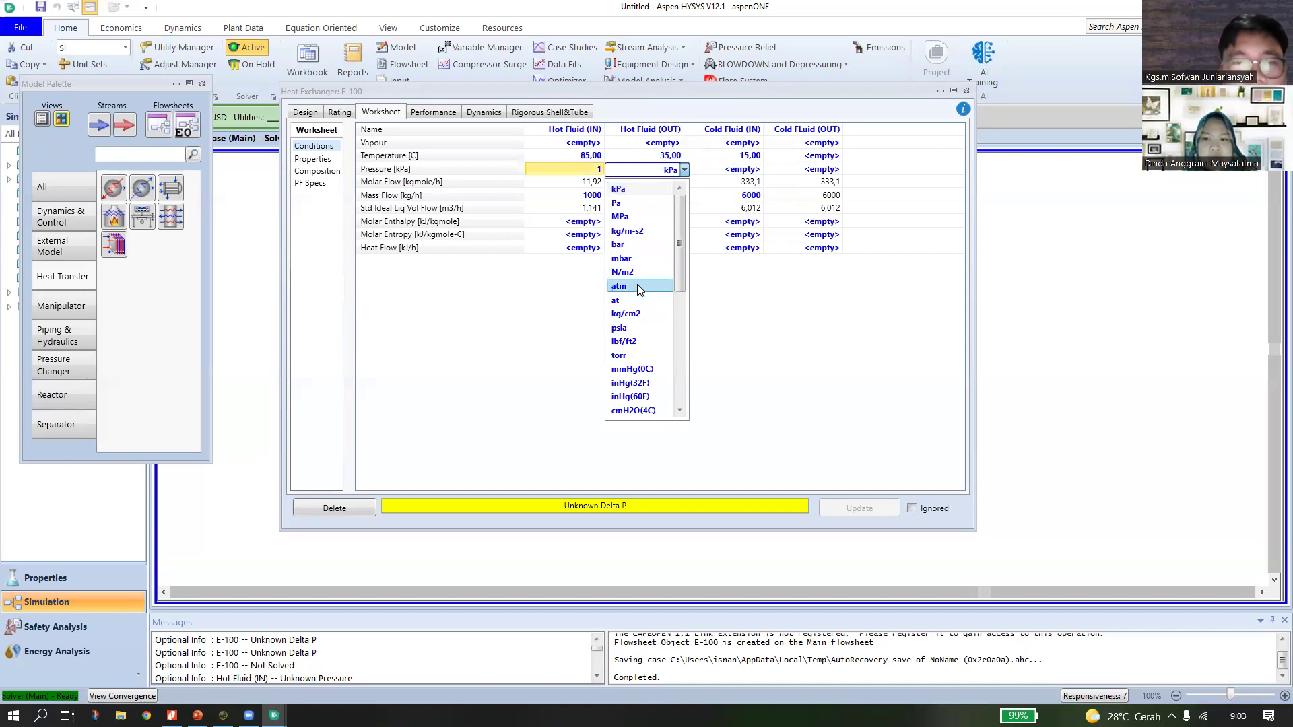
click(639, 289)
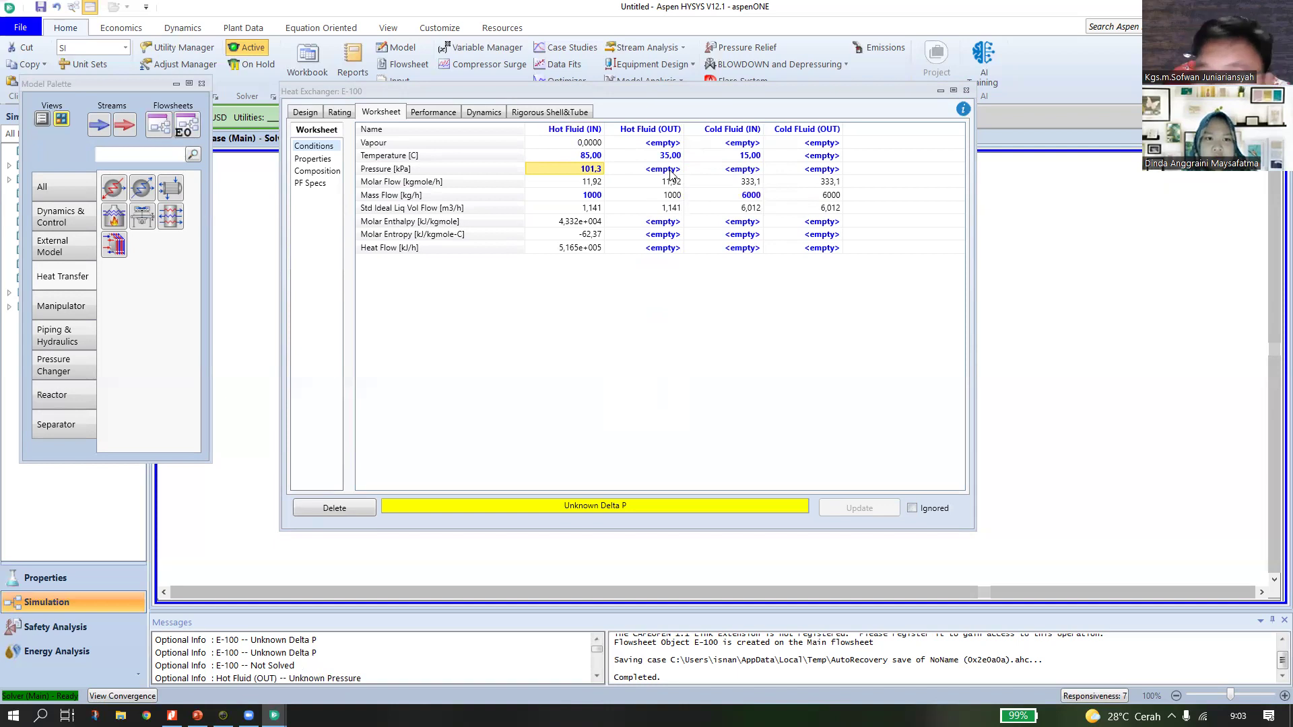
click(671, 171)
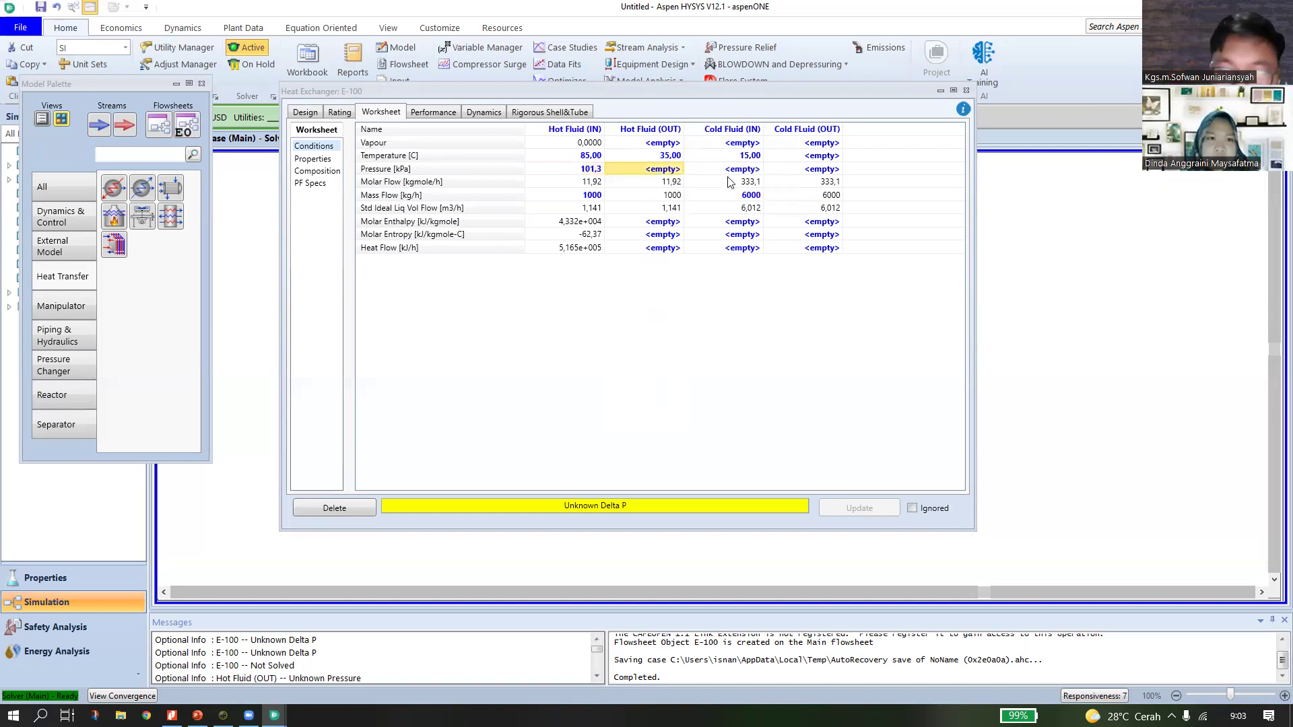
text(1)
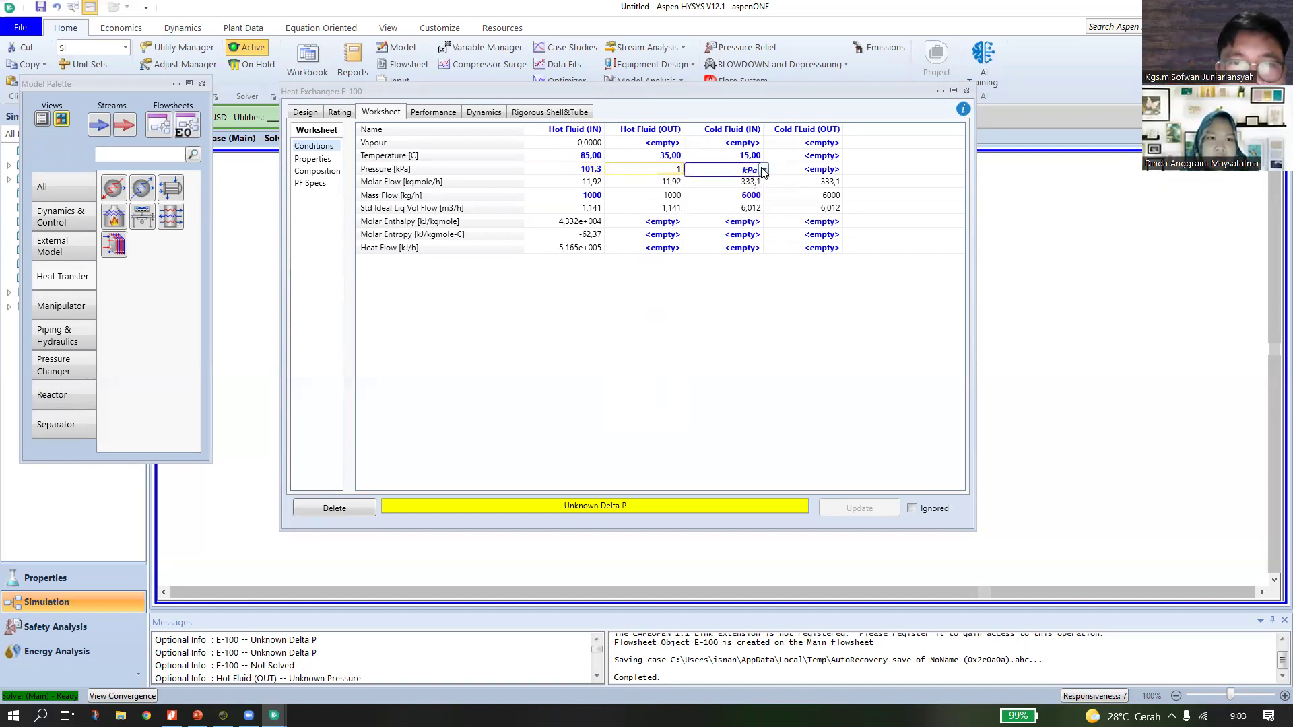
click(764, 170)
click(720, 288)
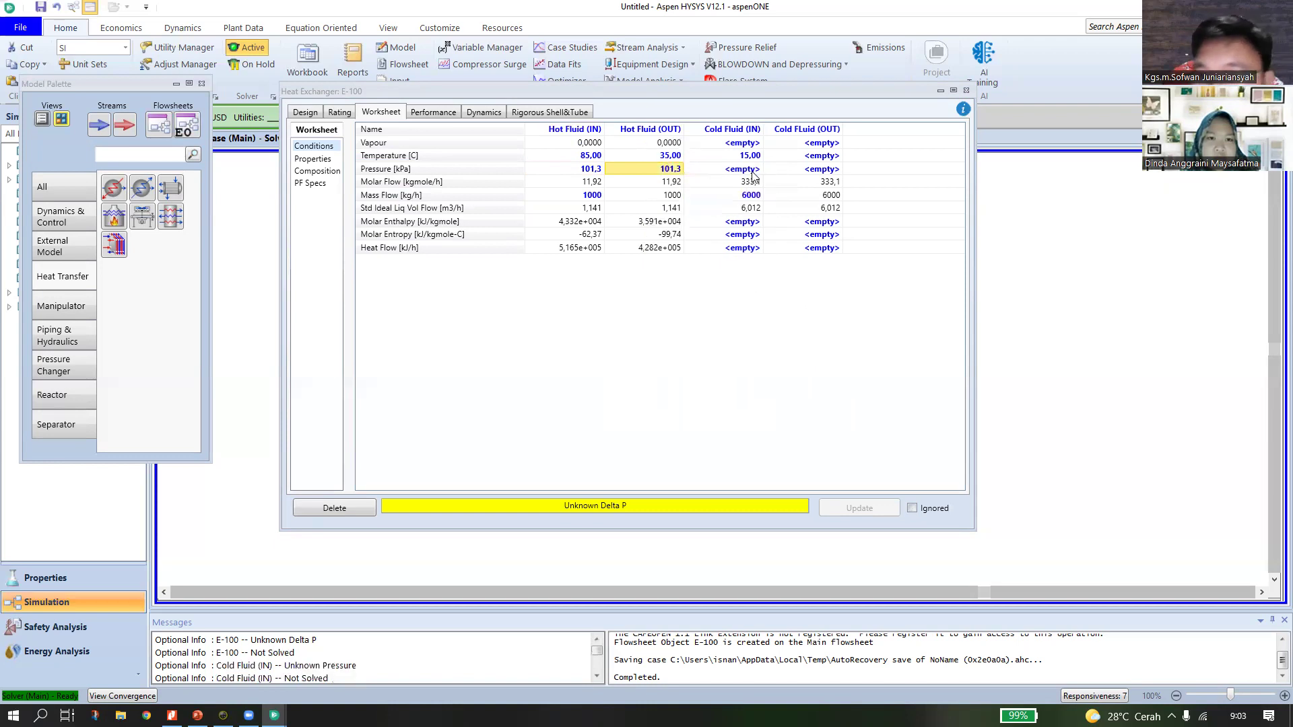
Set the pressure of both the inlet and outlet cold fluid streams to 1 atm.
click(752, 171)
text(1)
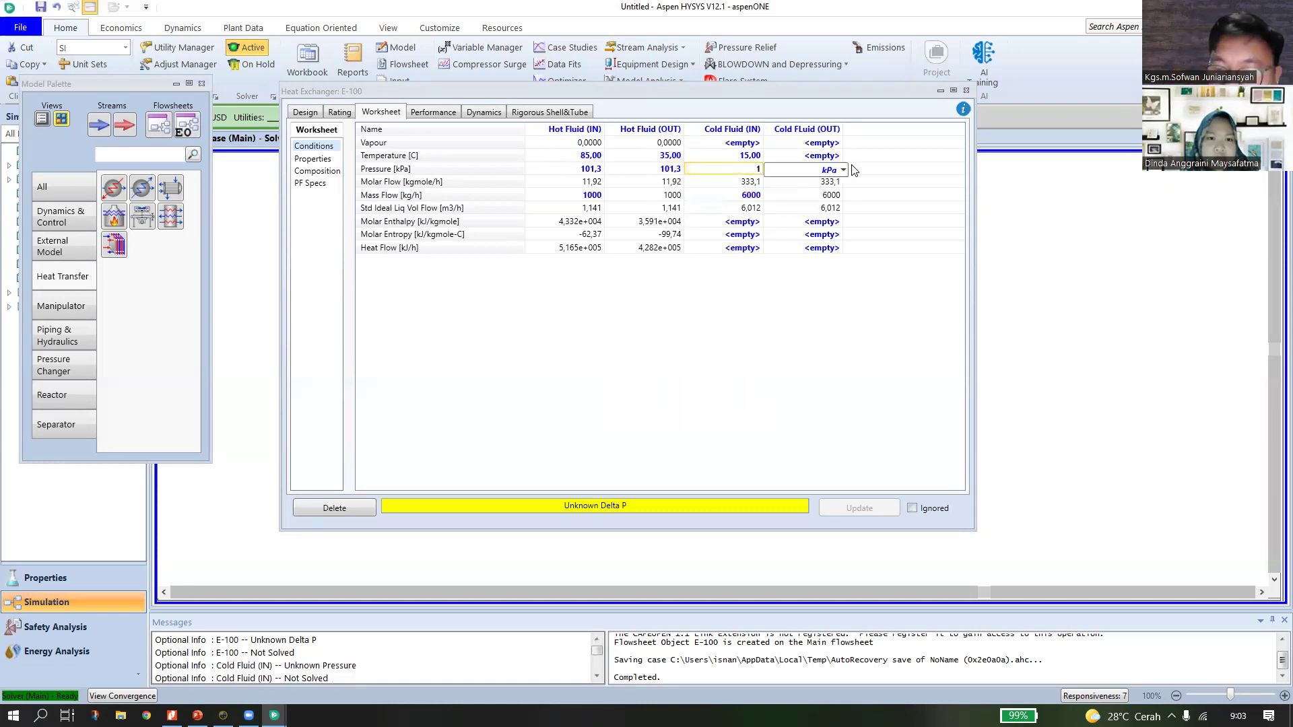
click(843, 170)
click(802, 284)
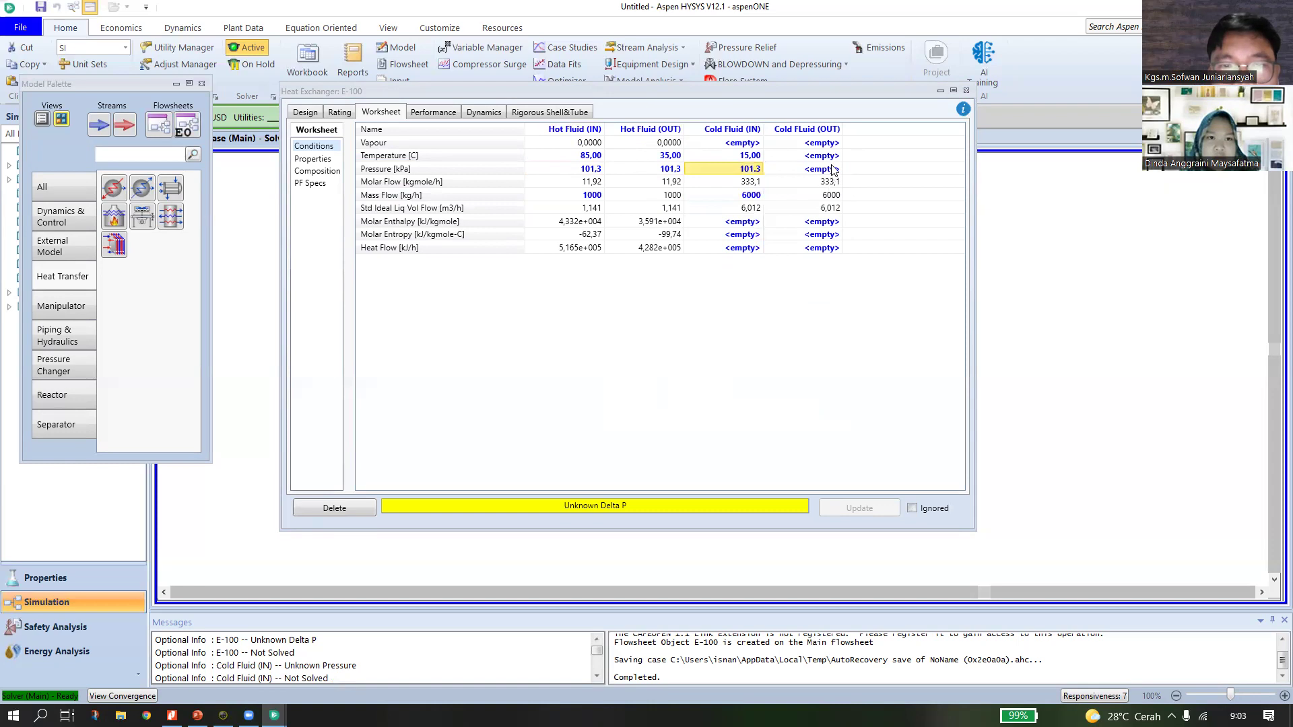
click(833, 170)
text(1)
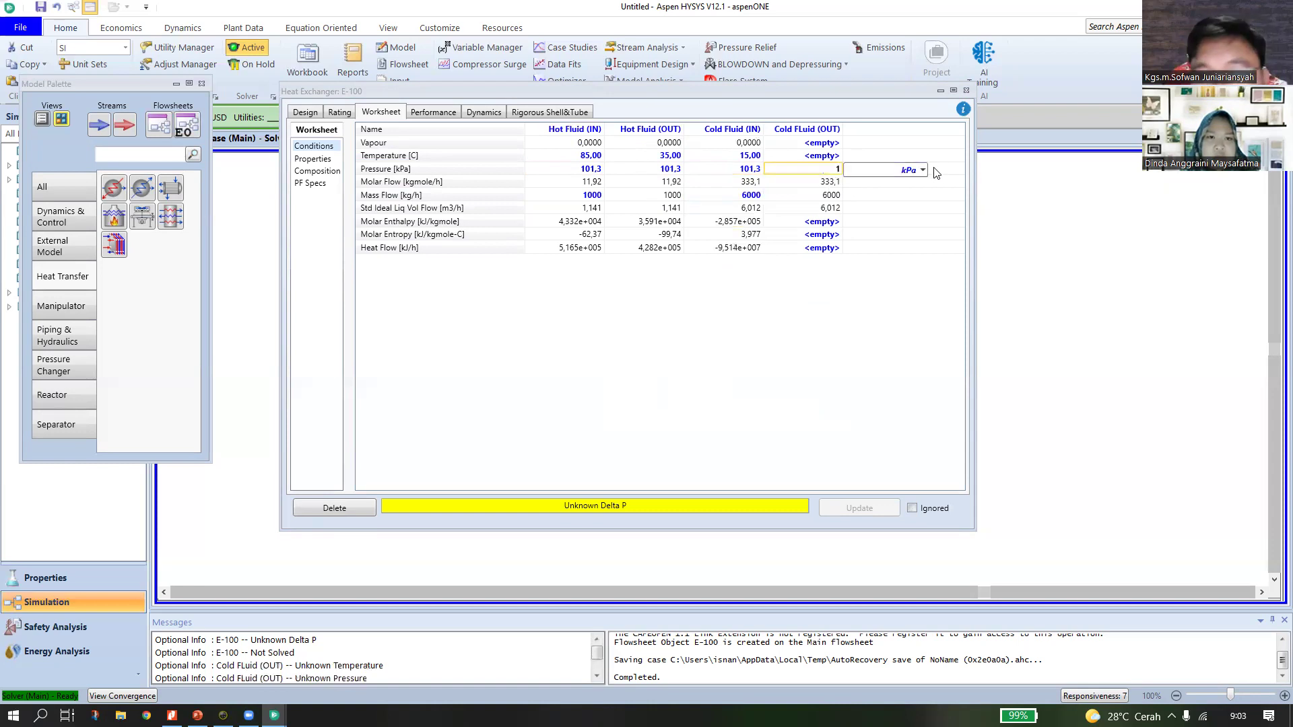
click(922, 170)
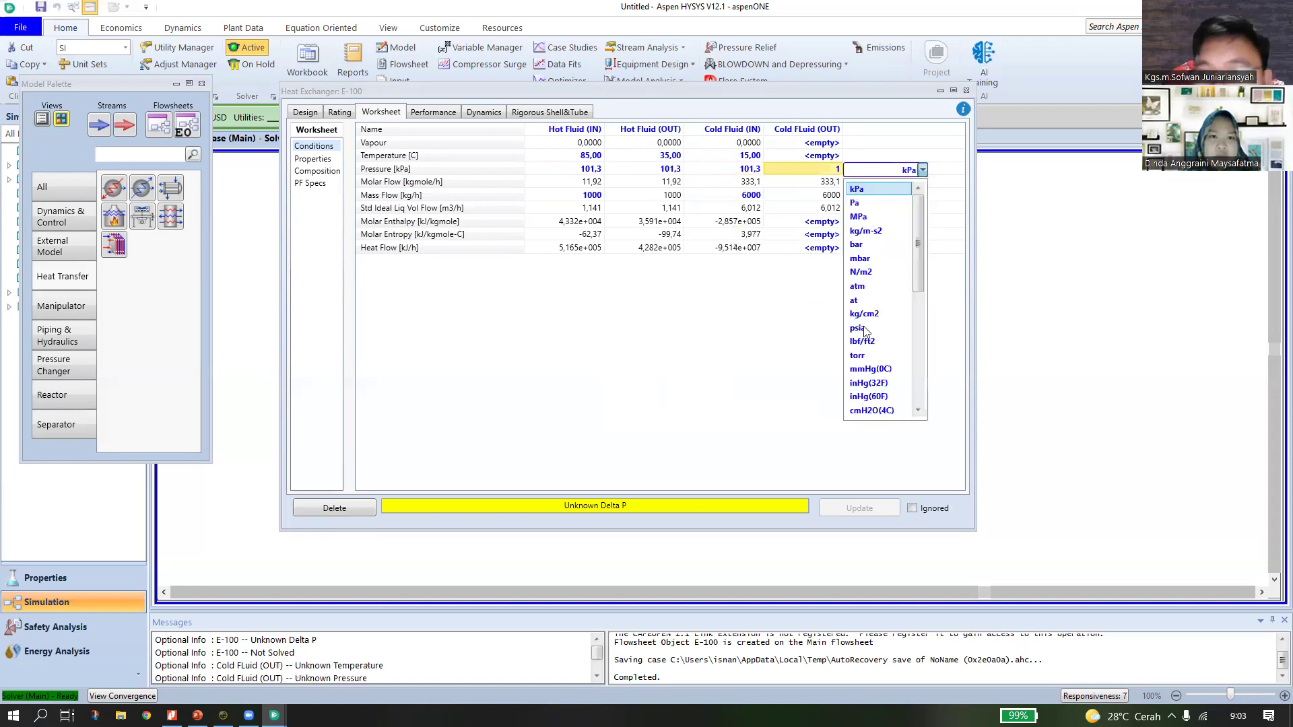
click(858, 286)
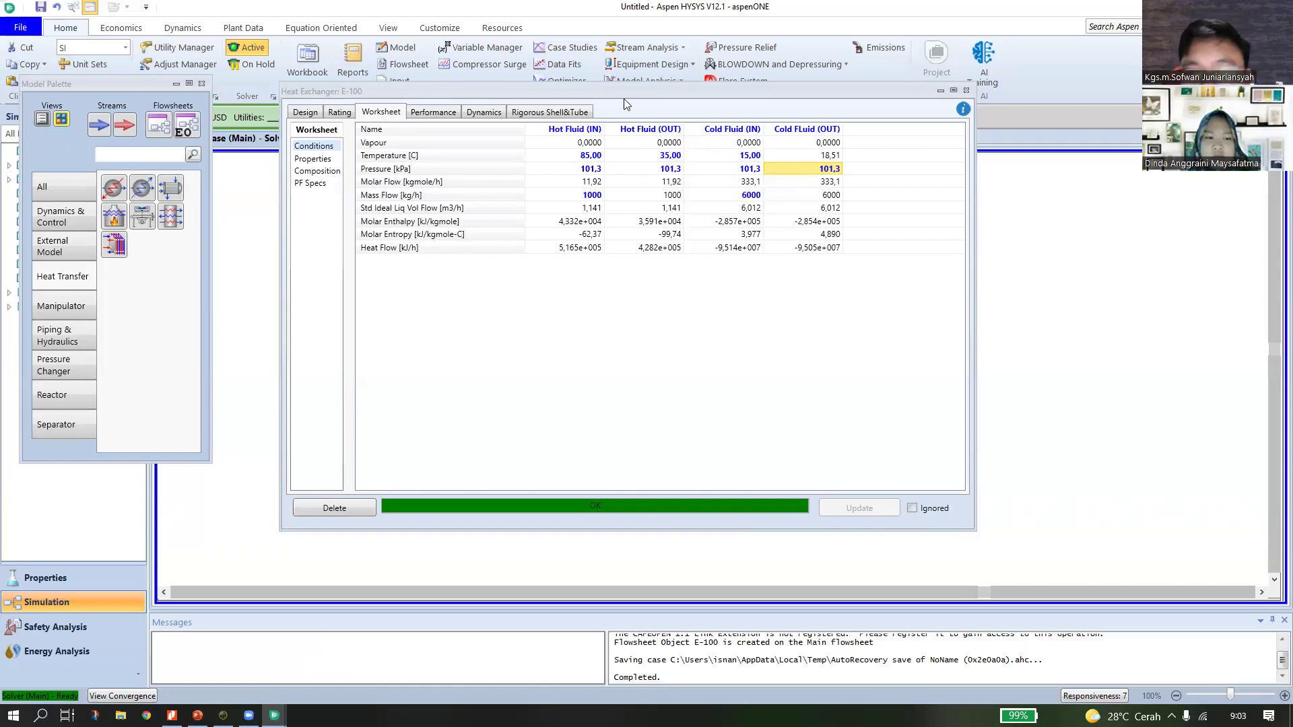
drag(614, 90, 607, 79)
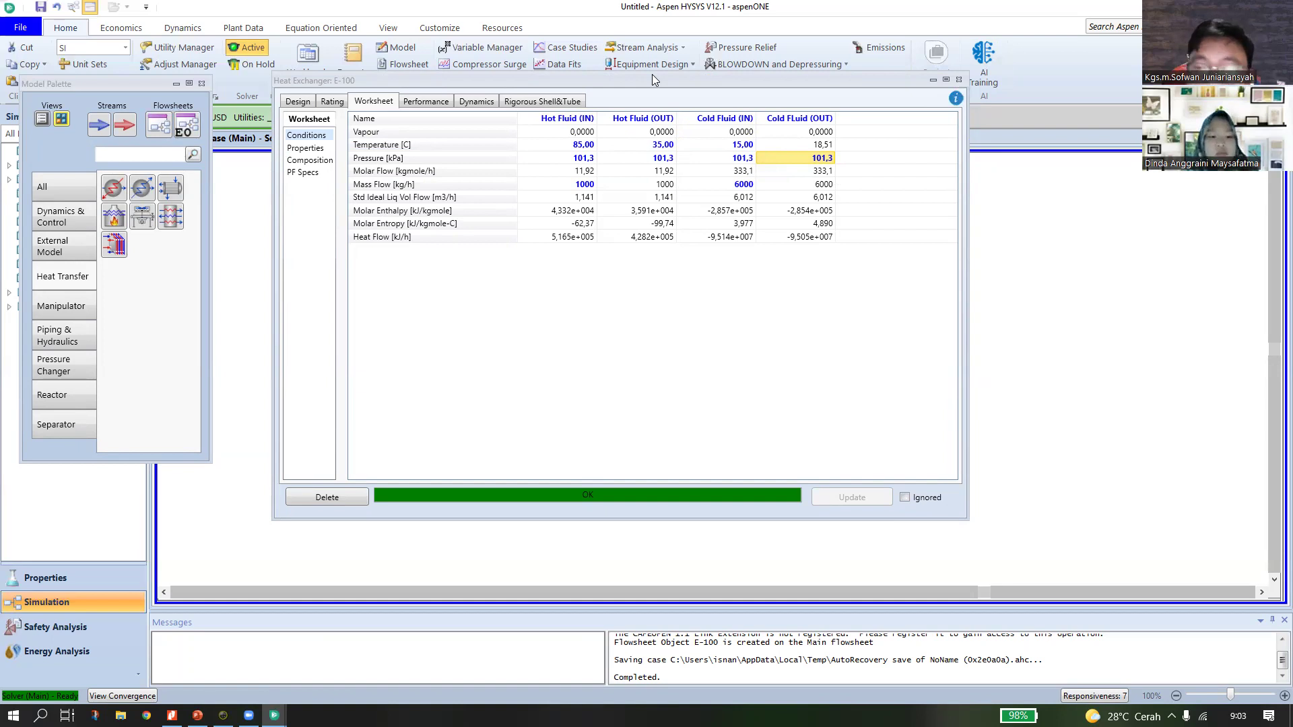
drag(653, 74, 716, 63)
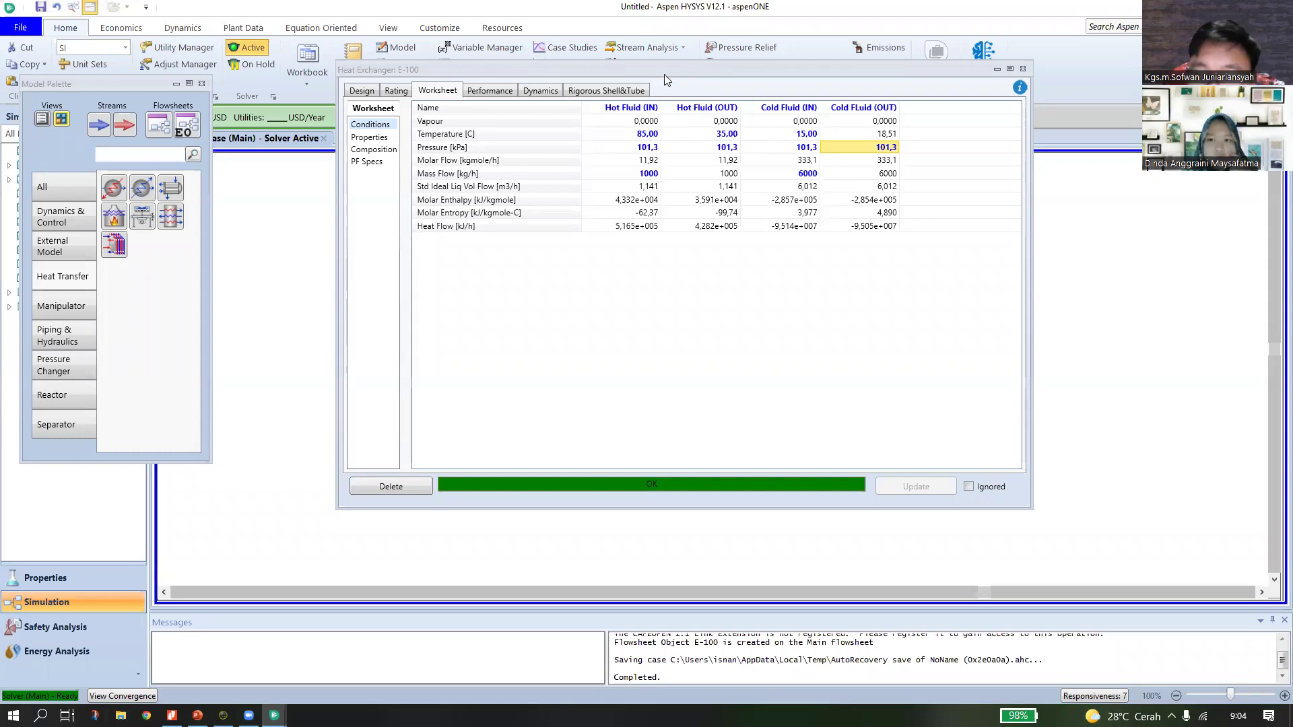
drag(611, 70, 556, 93)
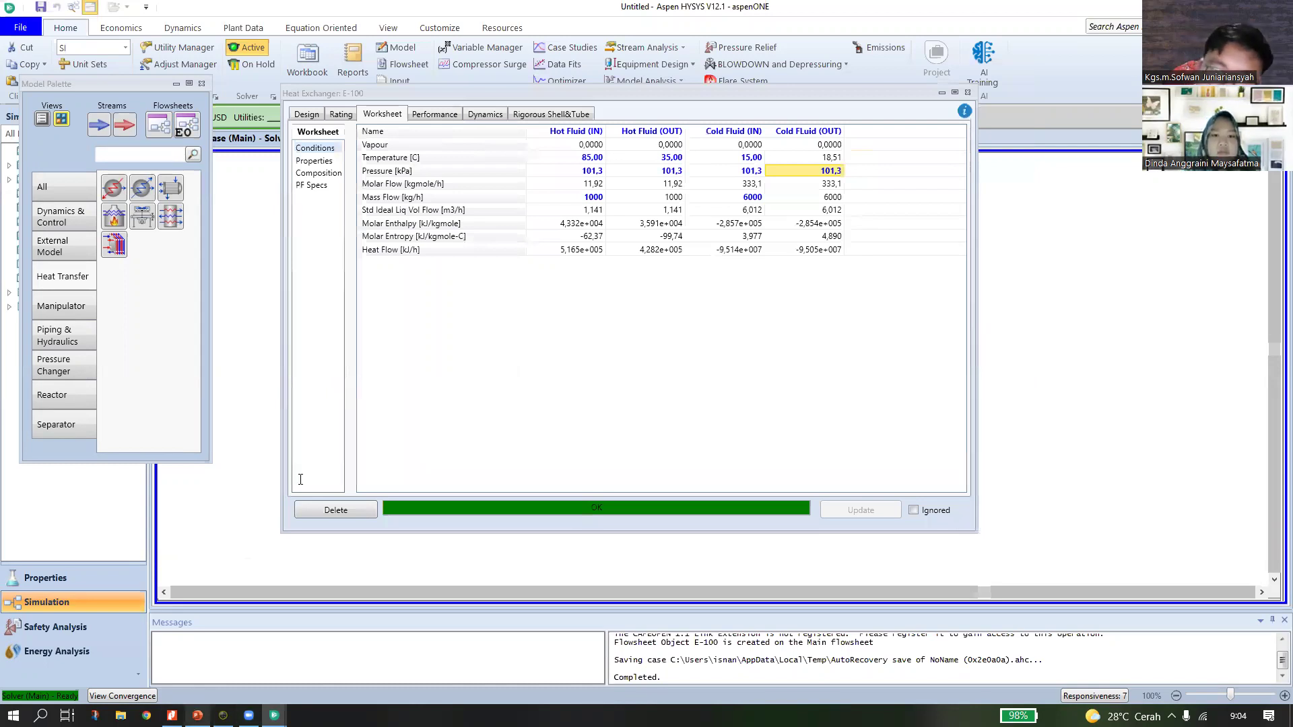
Switch to the PowerPoint case slide and add "(Logaritmic Mean Temperature Difference)" after LMTD in question a.
key(alt+Tab)
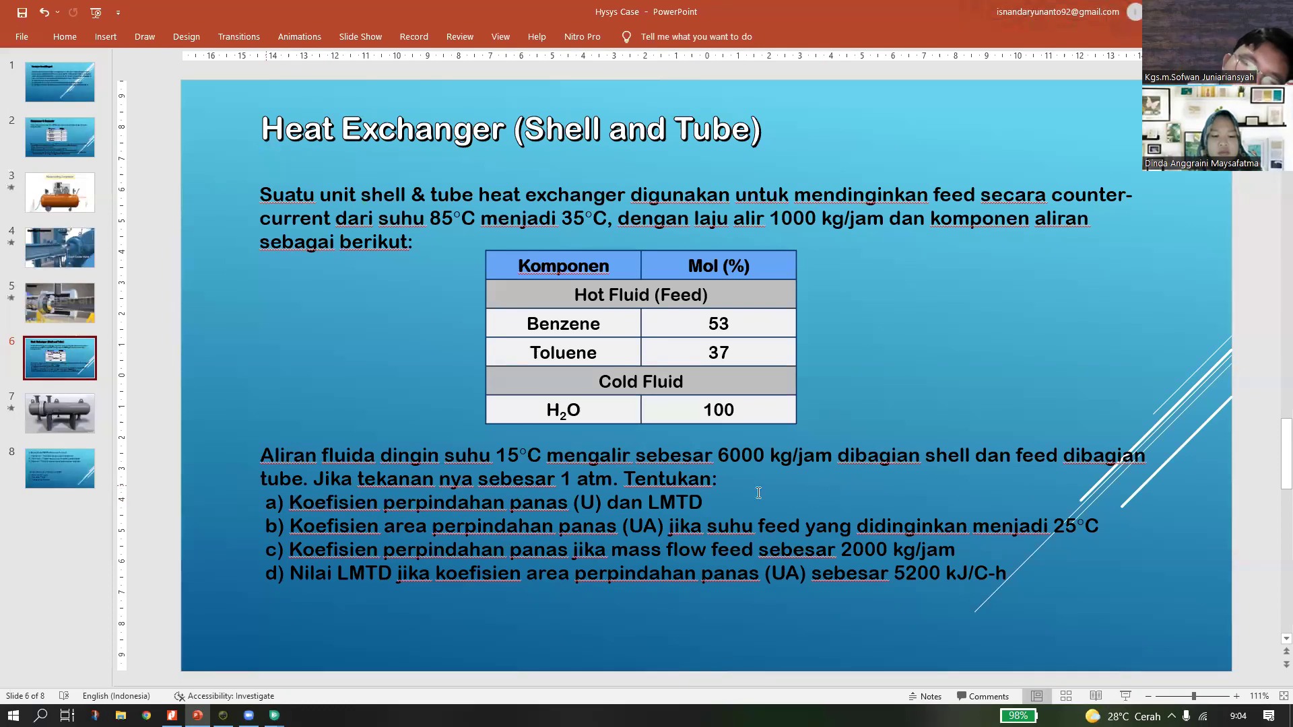
click(723, 505)
text((L)
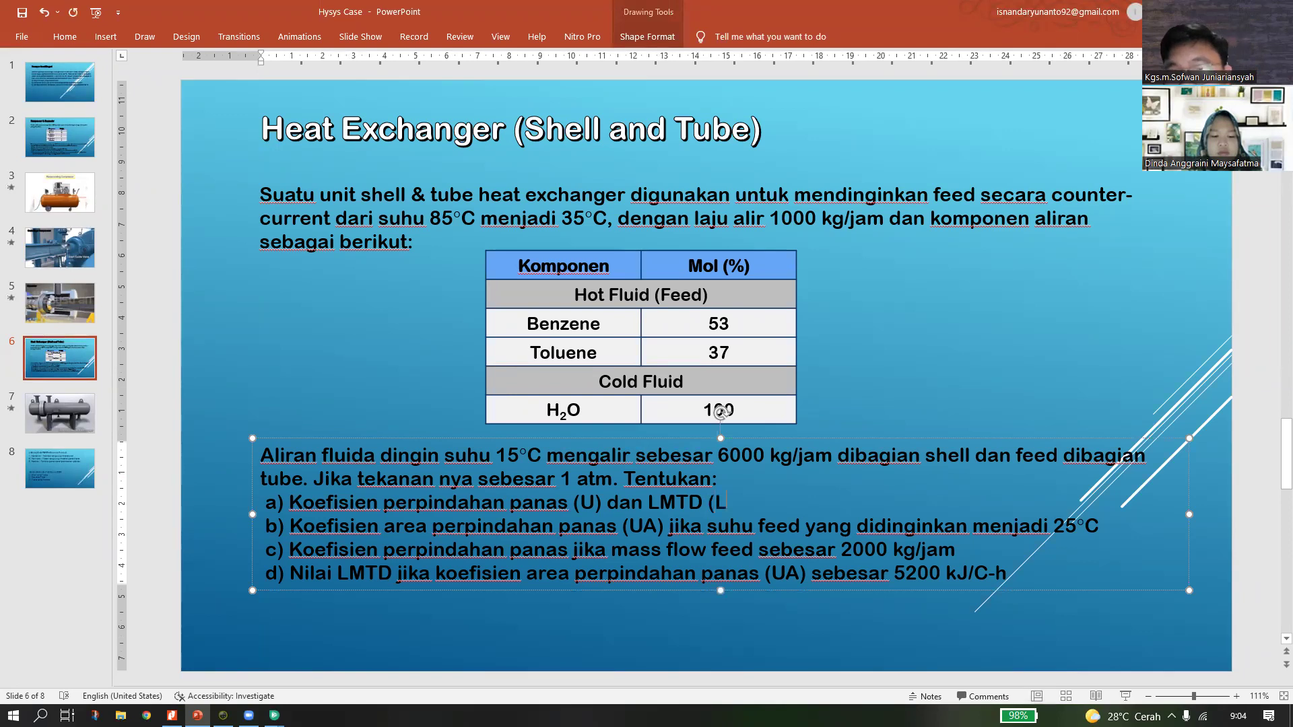
text(ogaritmic Mean Temp)
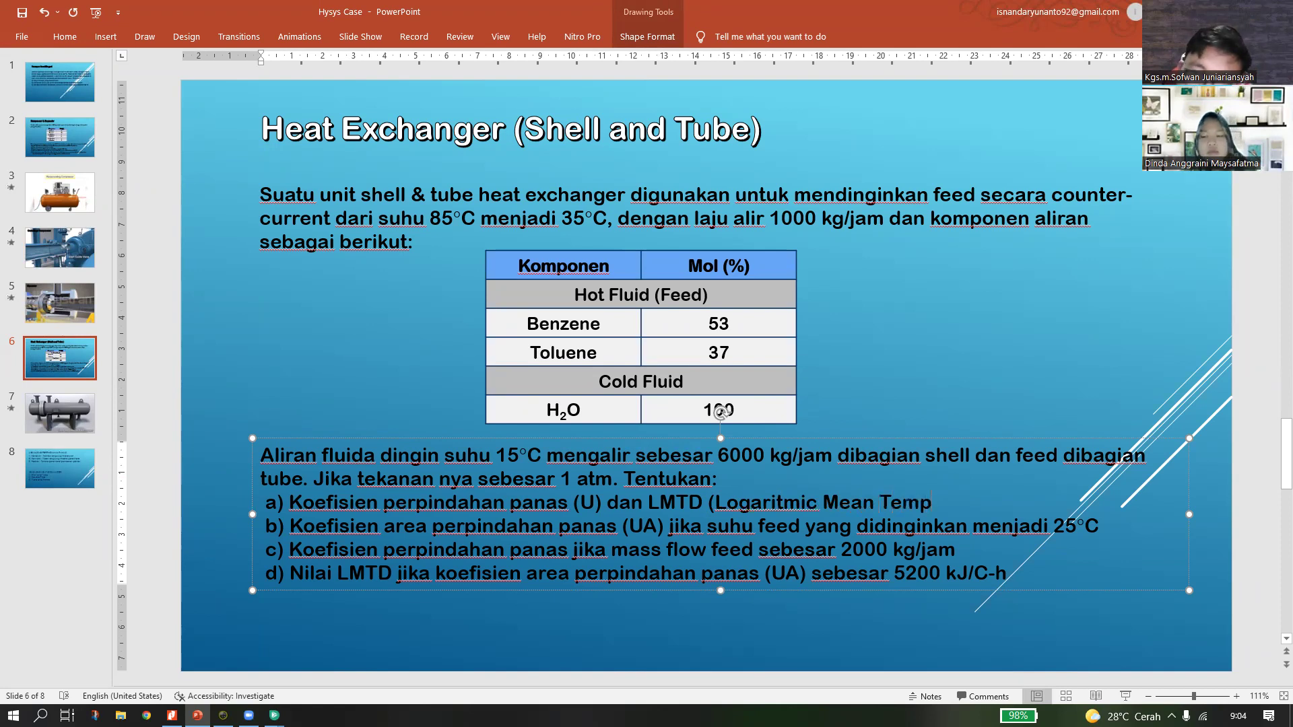
text(erature Dif)
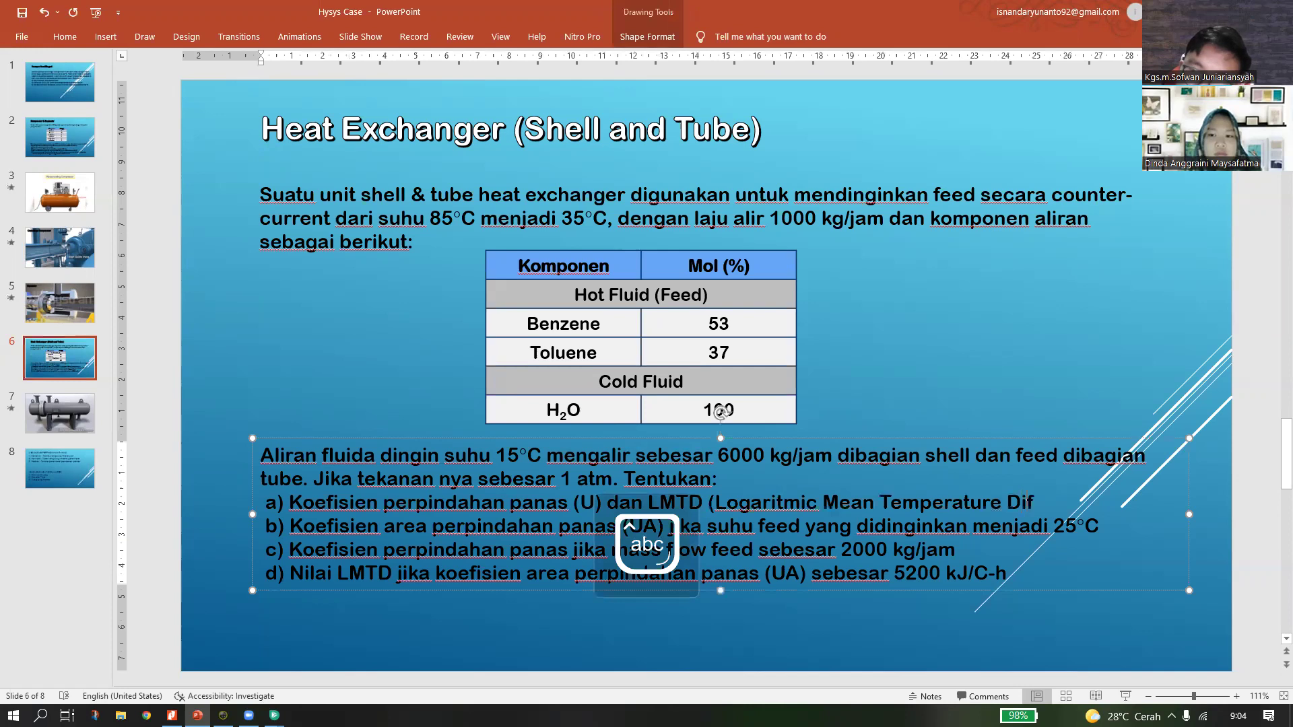
text(ference))
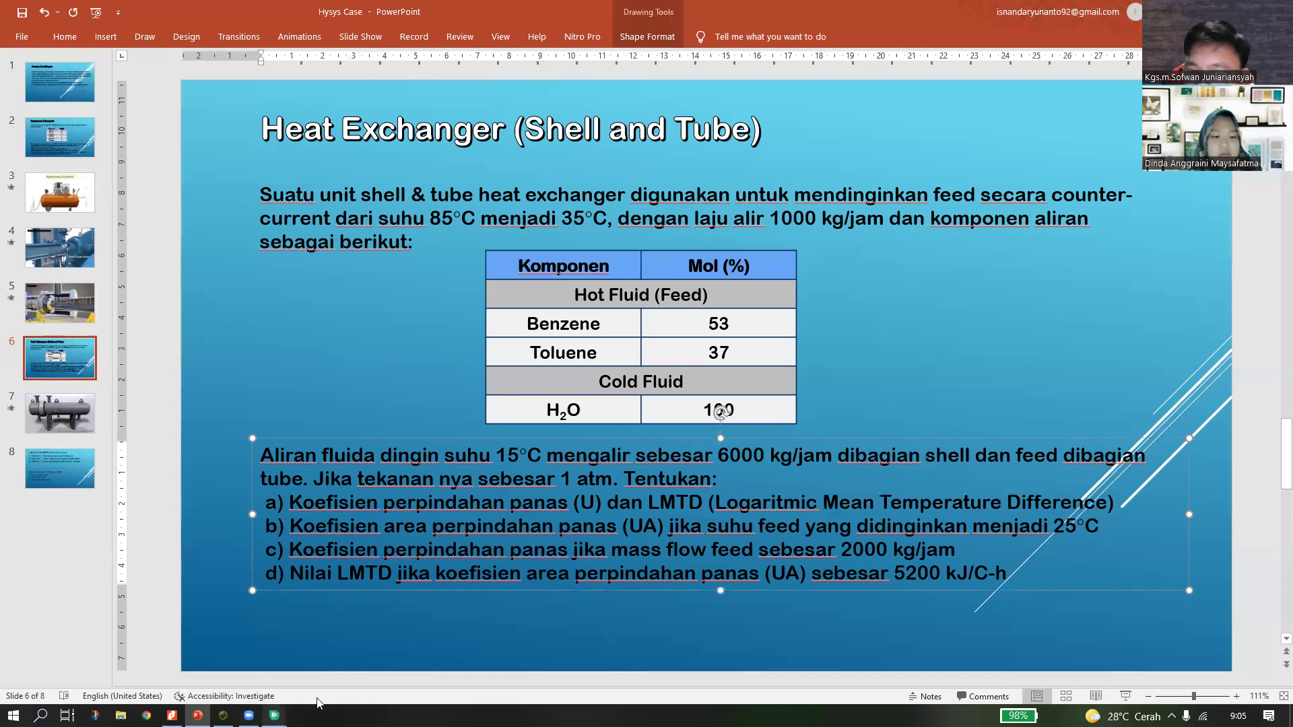
Return to the E-100 heat exchanger window in Aspen HYSYS and close it to reveal the flowsheet.
mouse_move(274, 715)
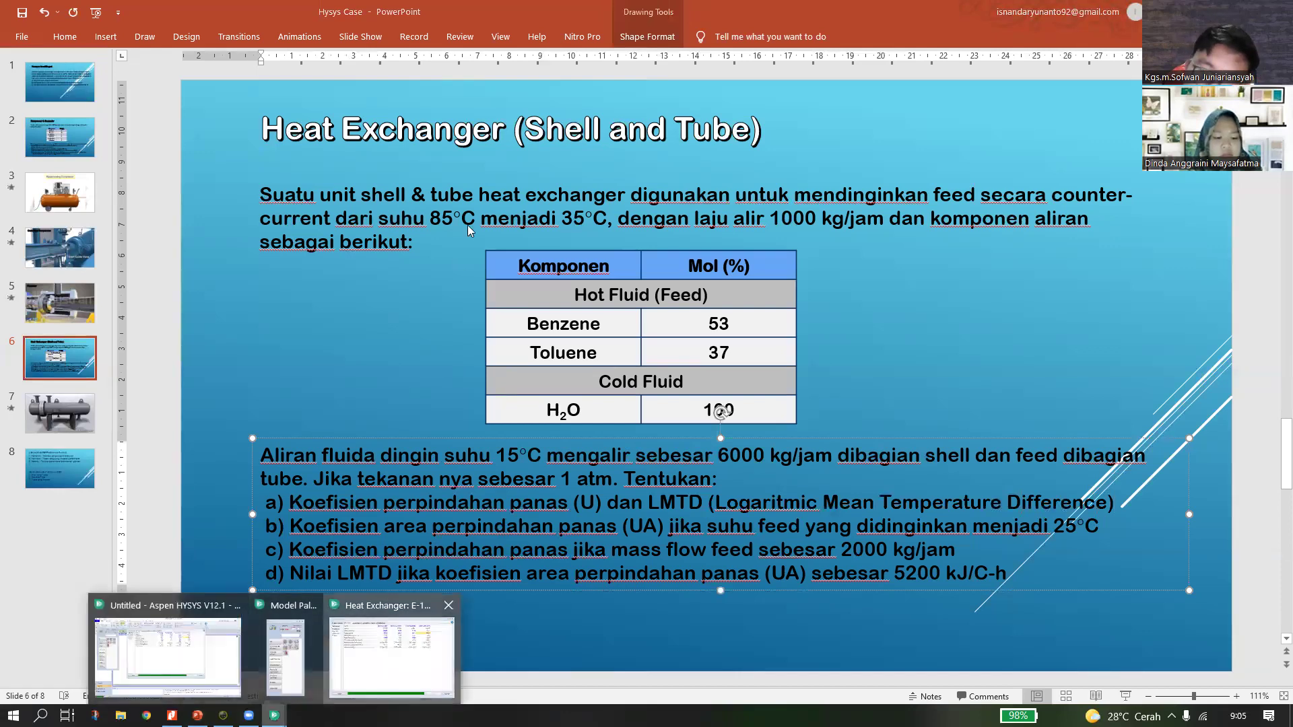
click(404, 649)
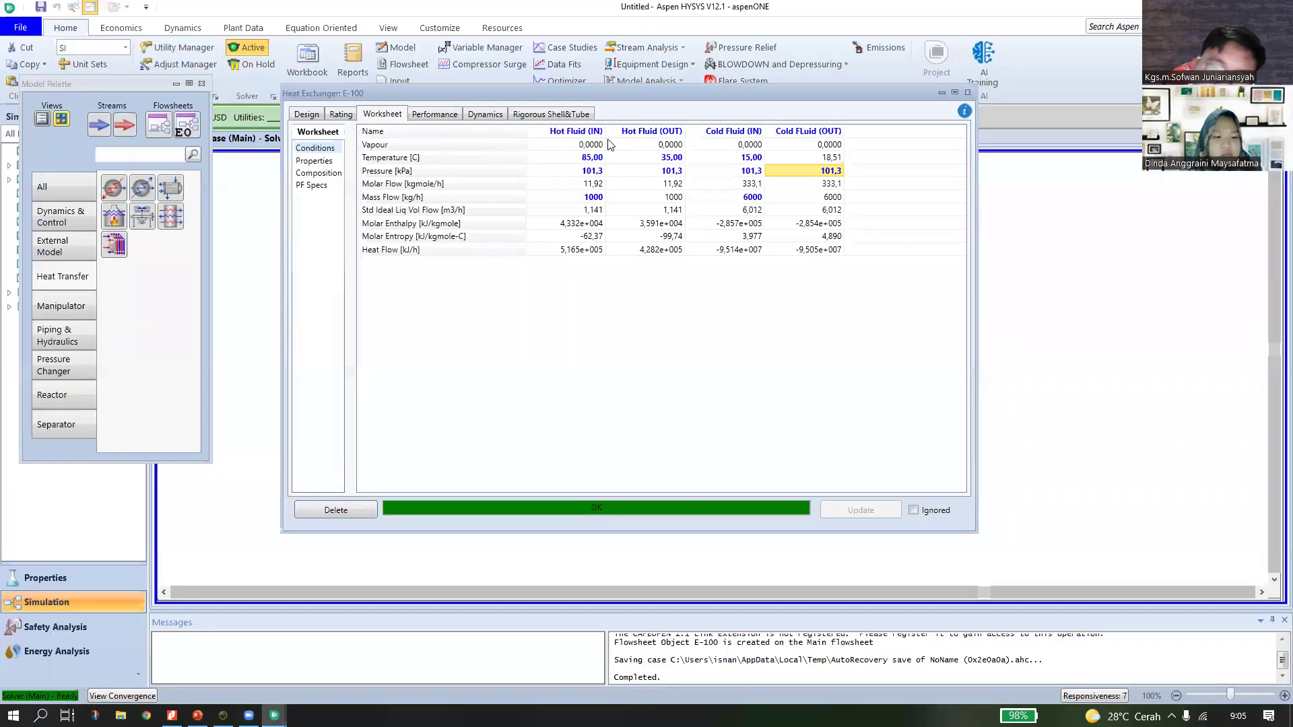
click(970, 92)
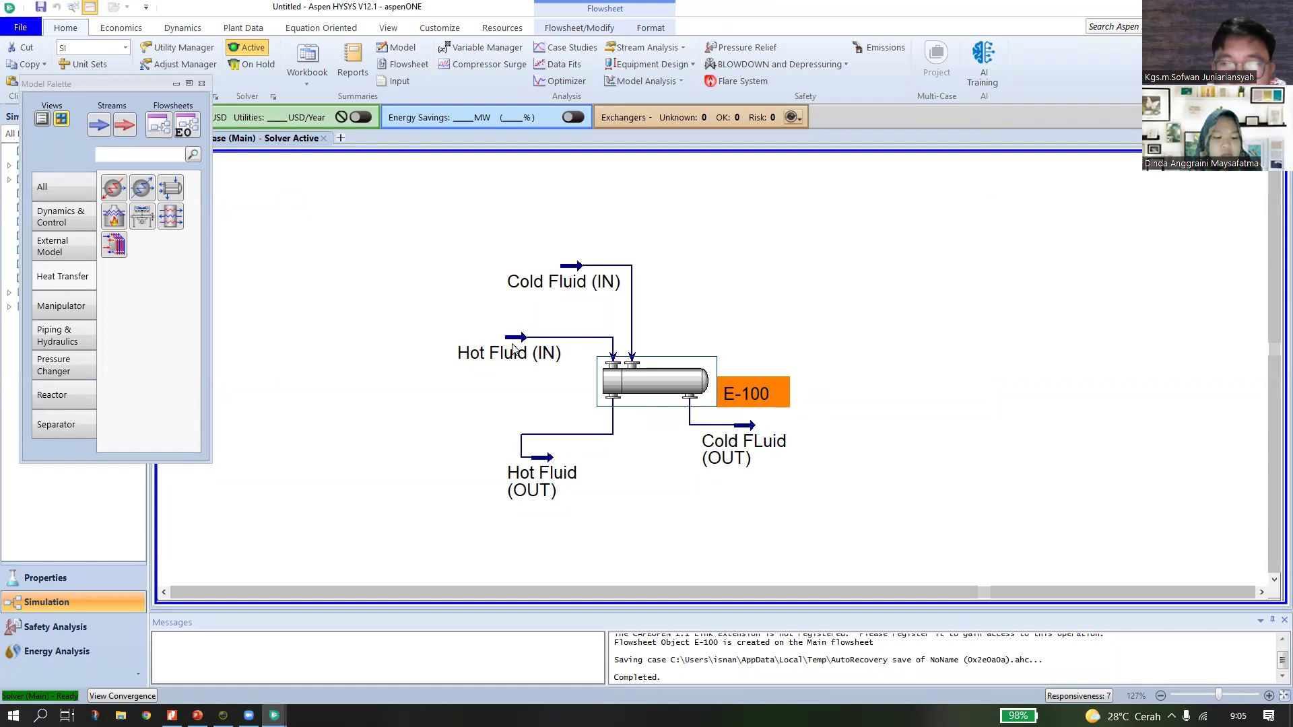
Show the results table of heat exchanger E-100 on the flowsheet and place it above and to the right of the exchanger.
mouse_move(517, 347)
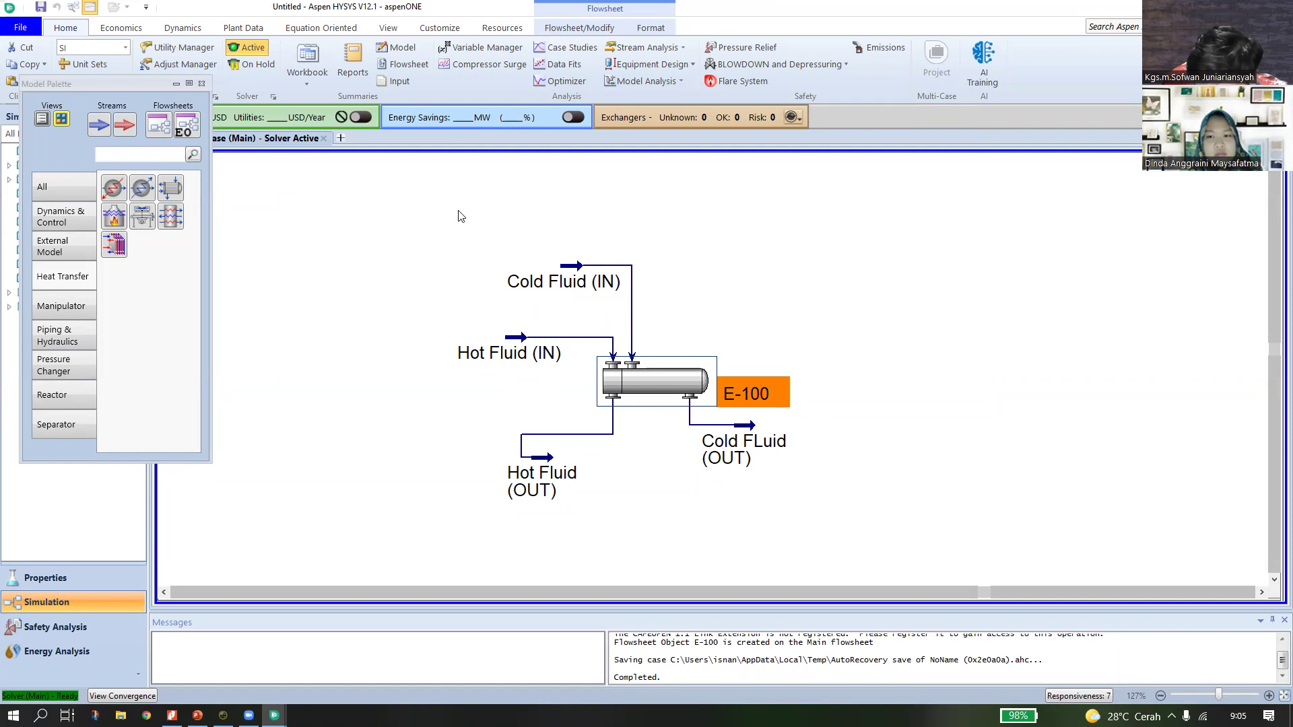
mouse_move(661, 380)
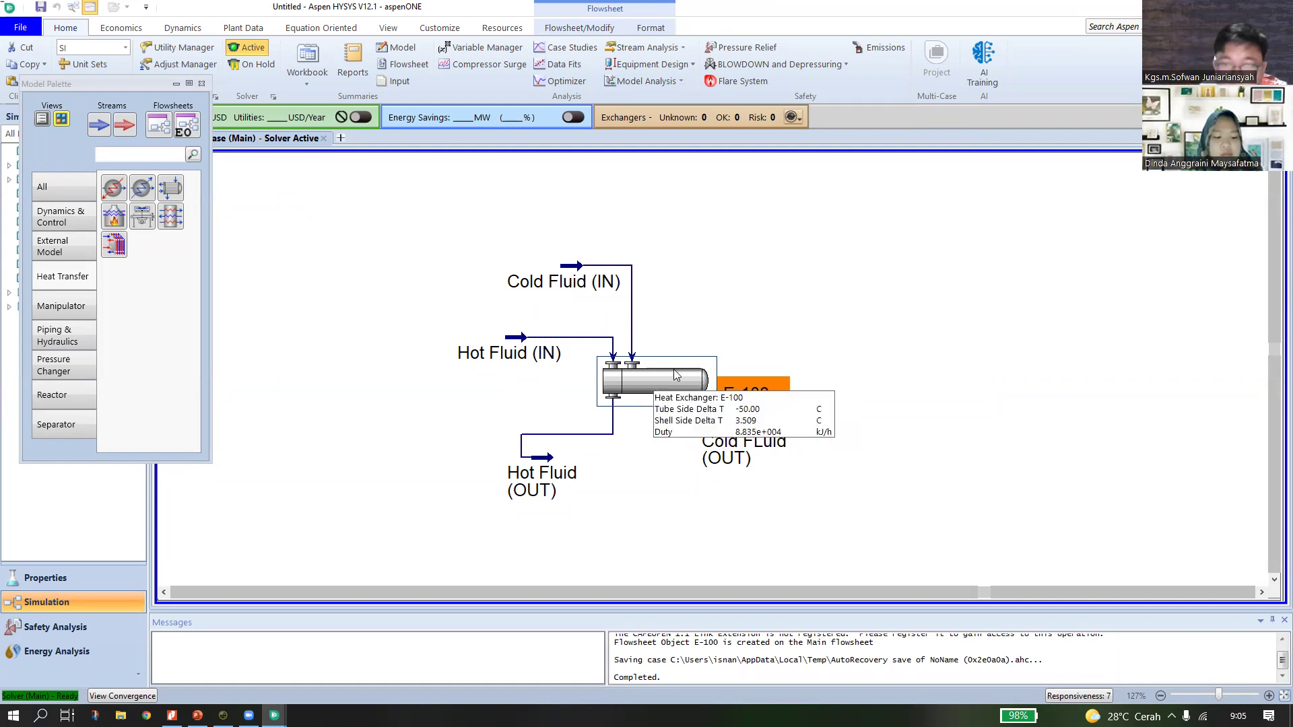
scroll(676, 375, down, 1)
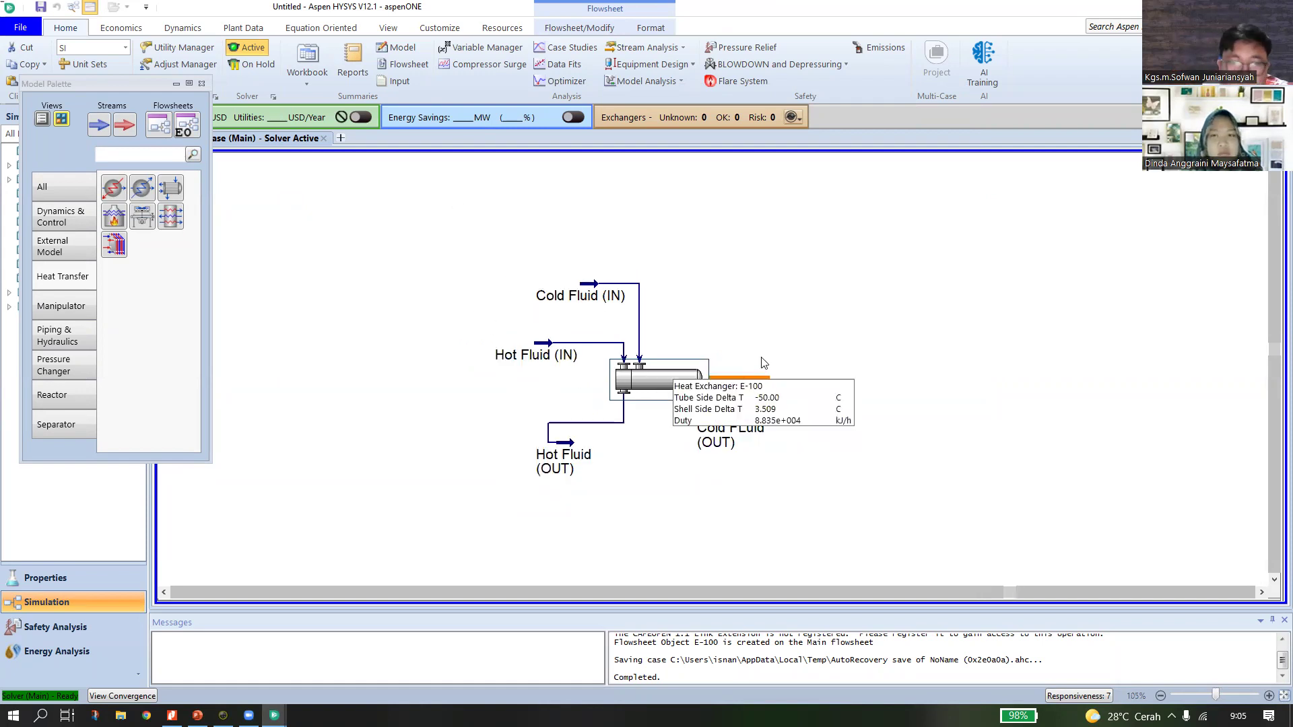
right_click(660, 381)
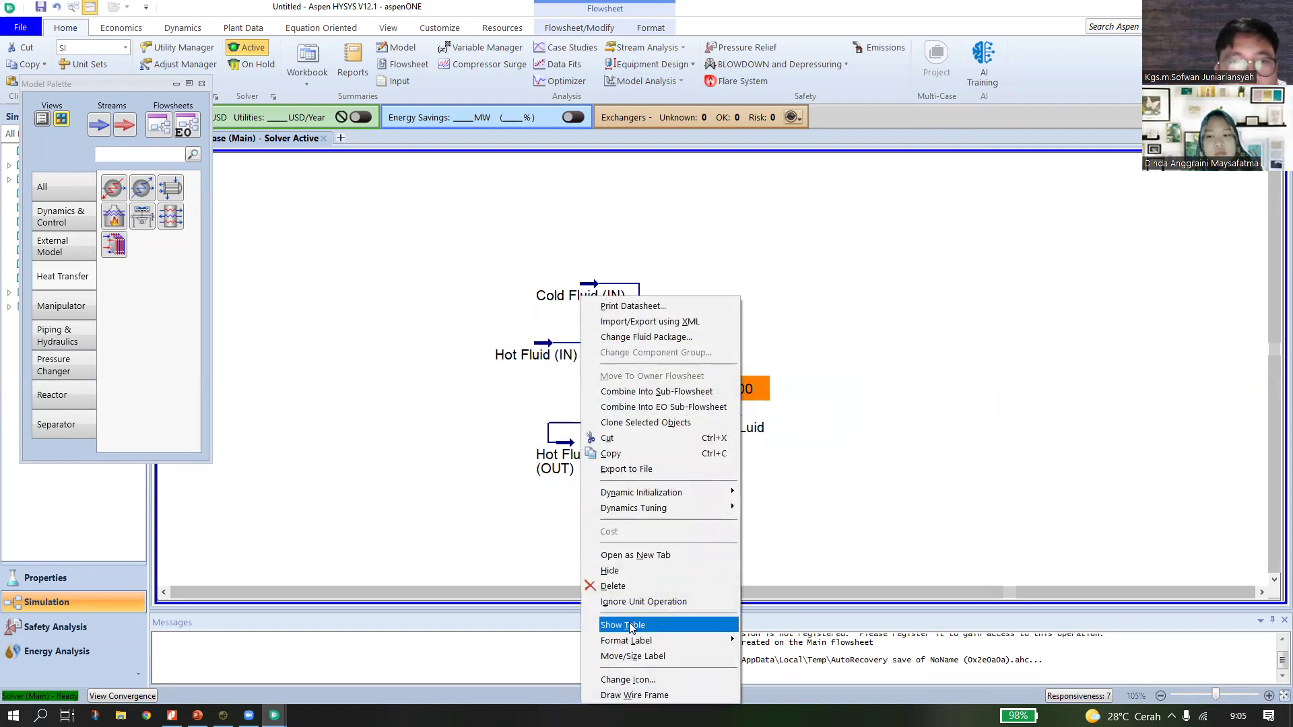
click(631, 625)
click(951, 221)
drag(951, 221, 934, 207)
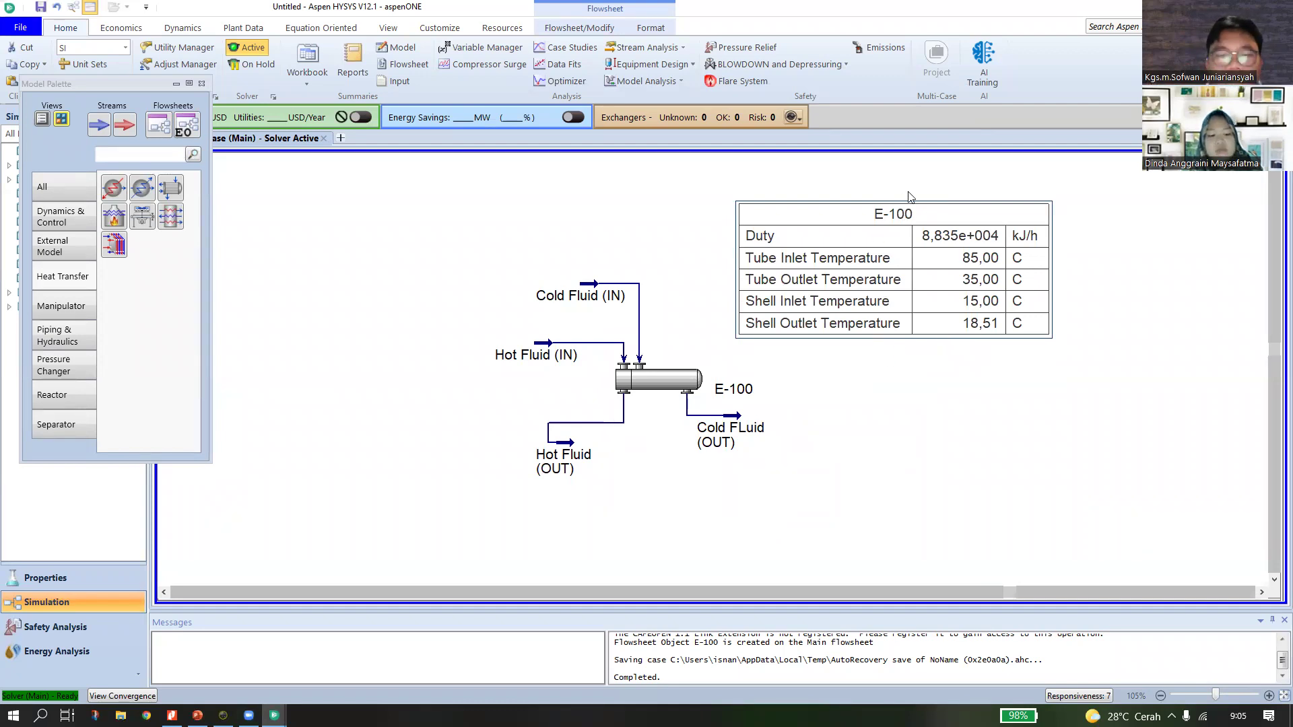
Open the settings of the E-100 flowsheet table and add LMTD to the variables selected for it.
drag(925, 209, 927, 210)
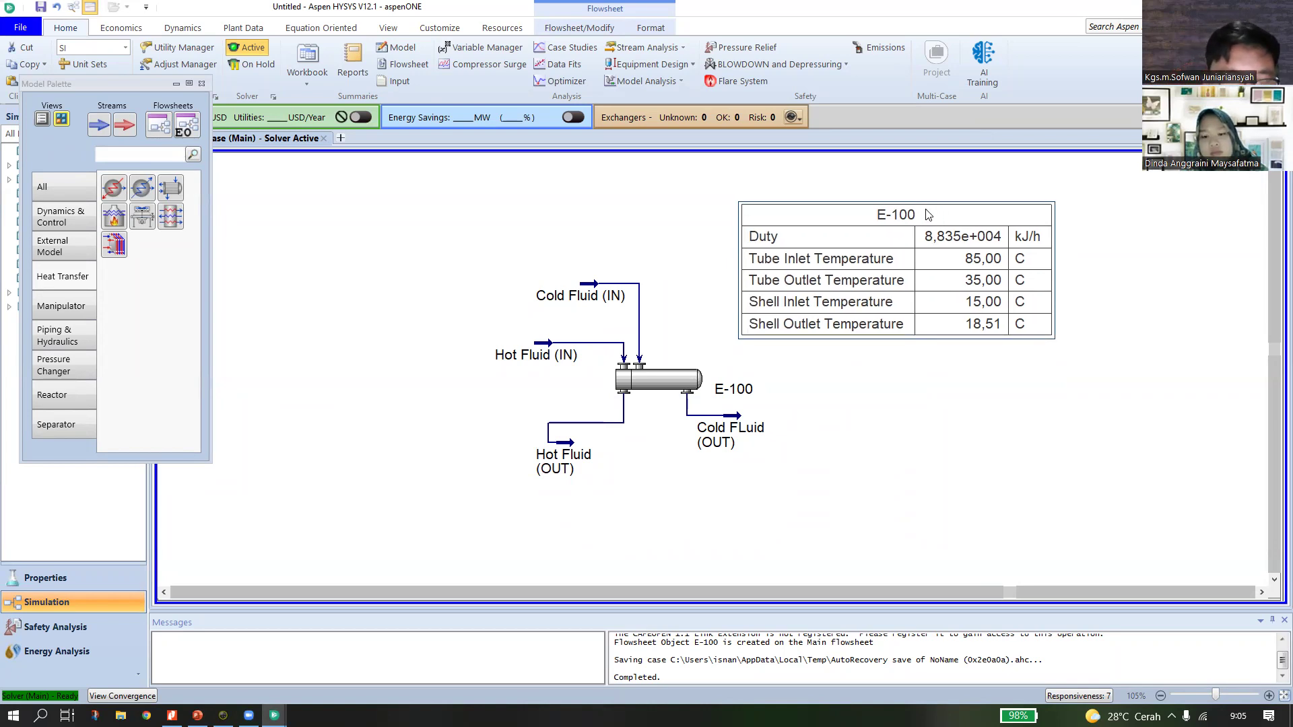
double_click(929, 214)
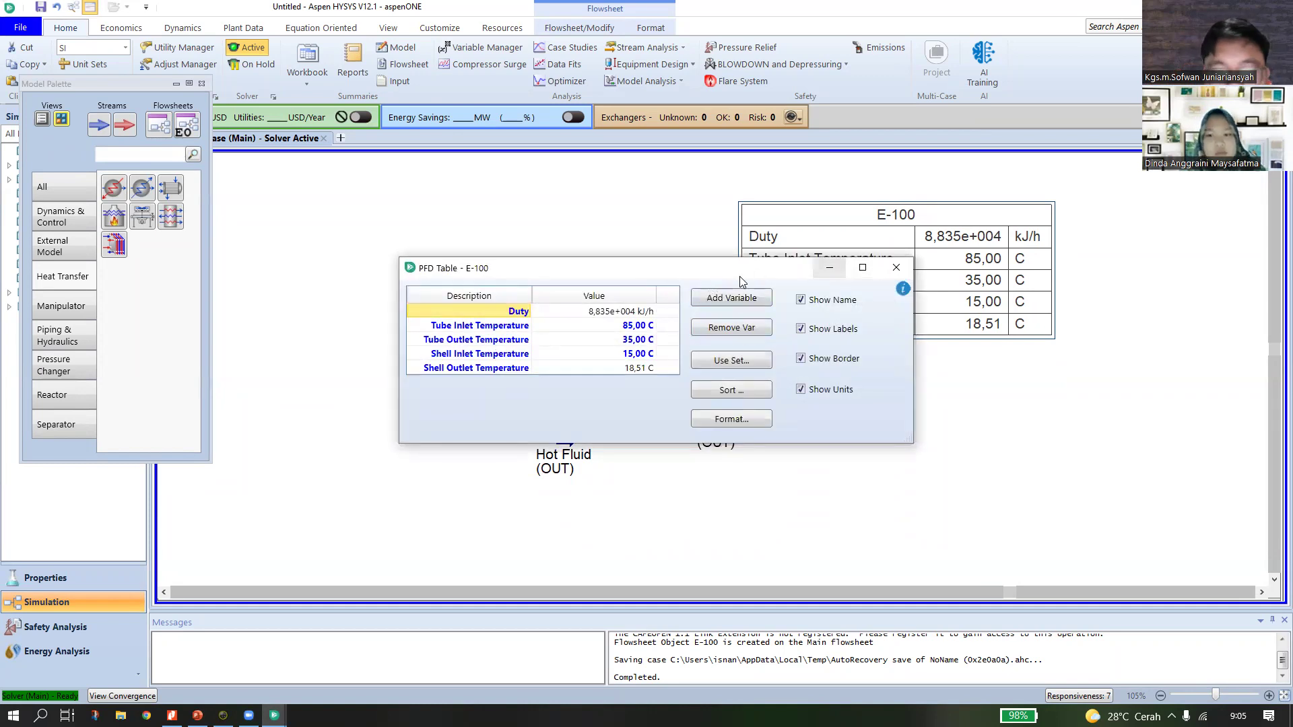
drag(721, 278, 690, 267)
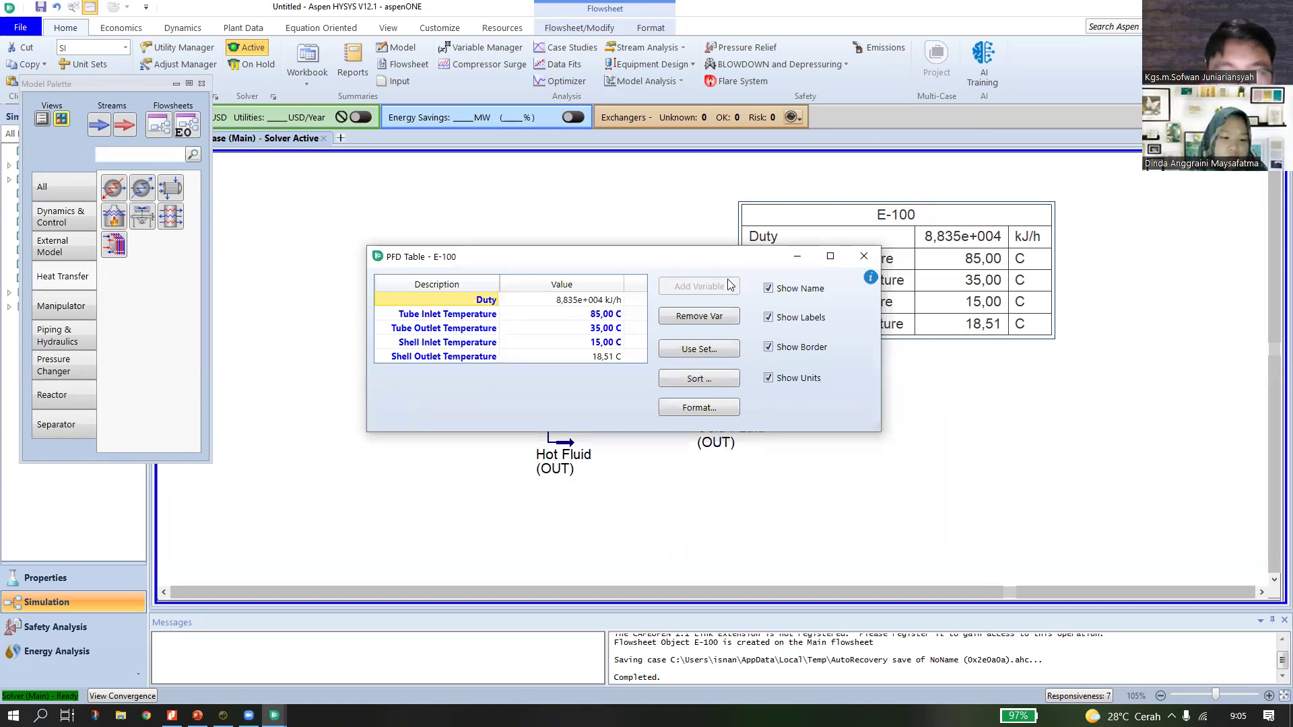
click(702, 286)
click(576, 217)
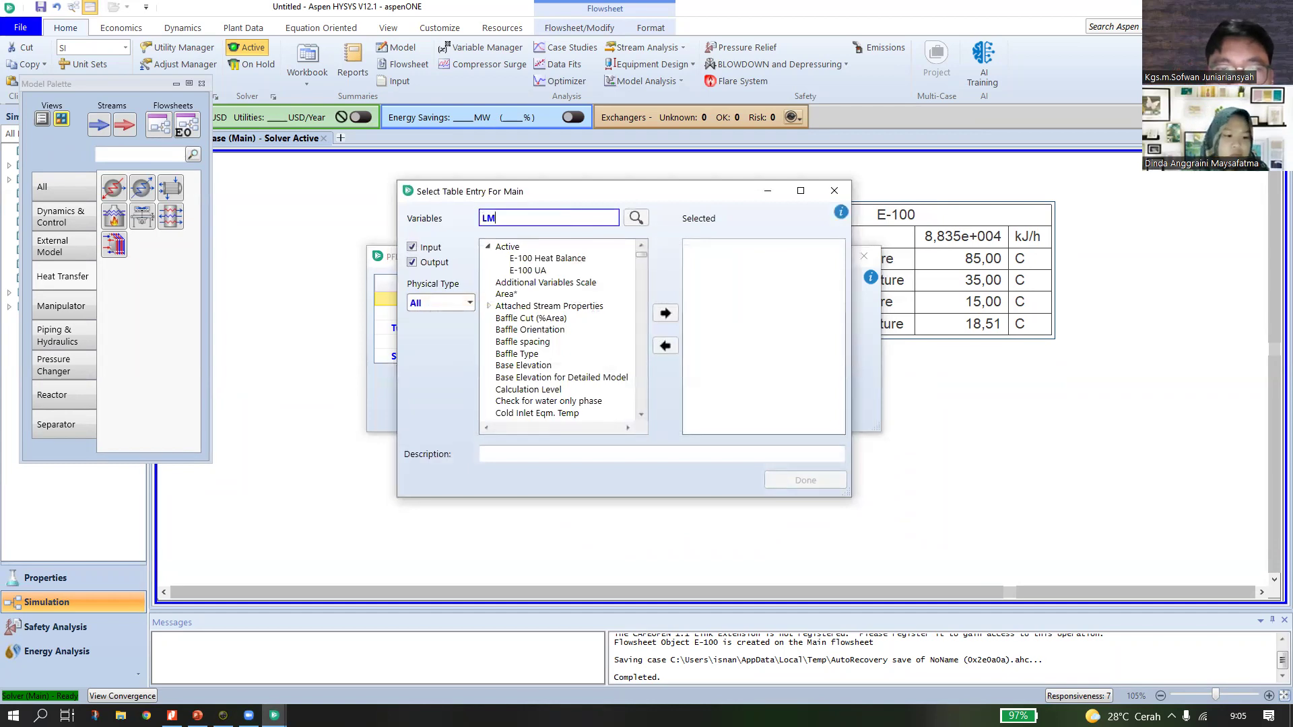
text(LM)
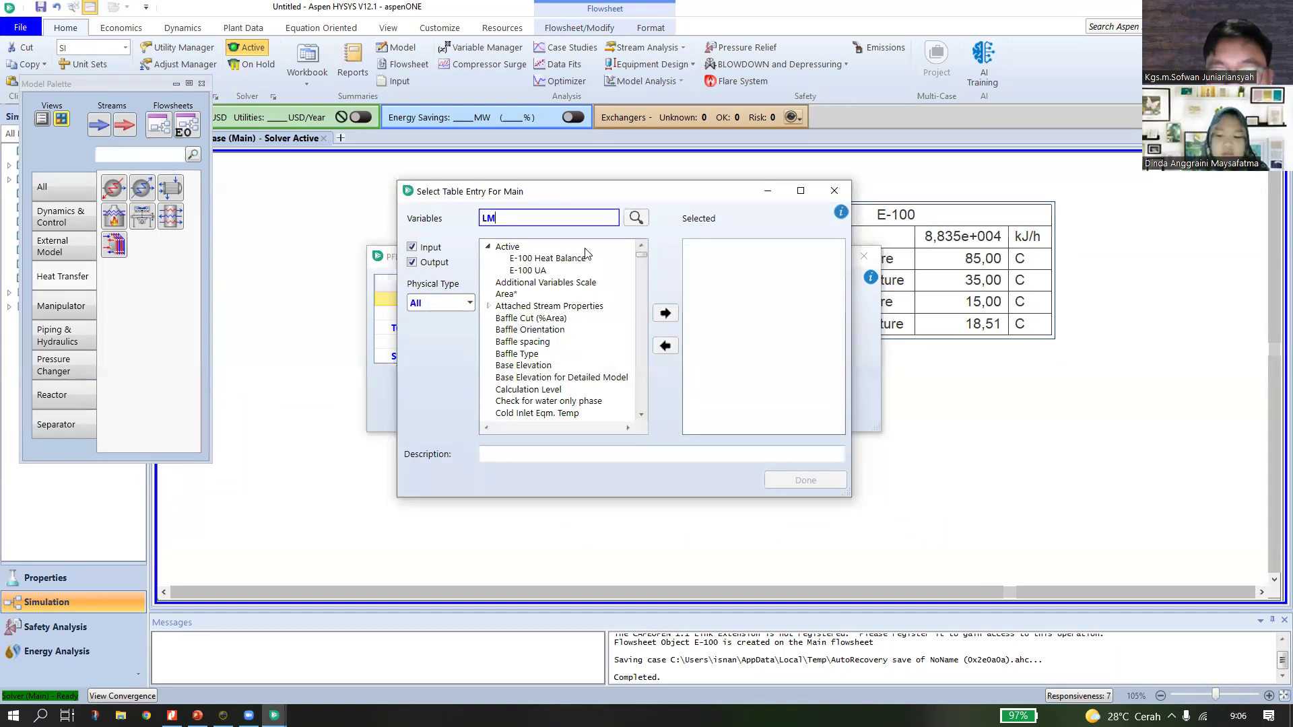
text(TD)
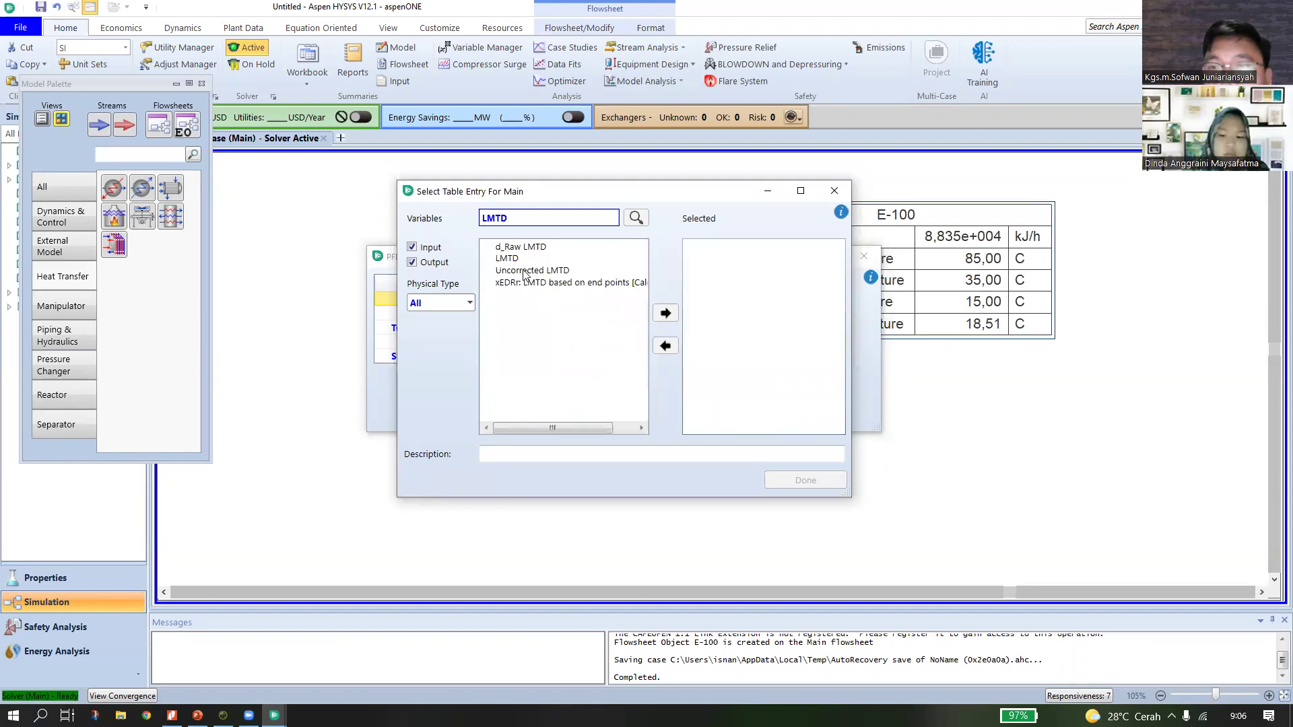
click(509, 261)
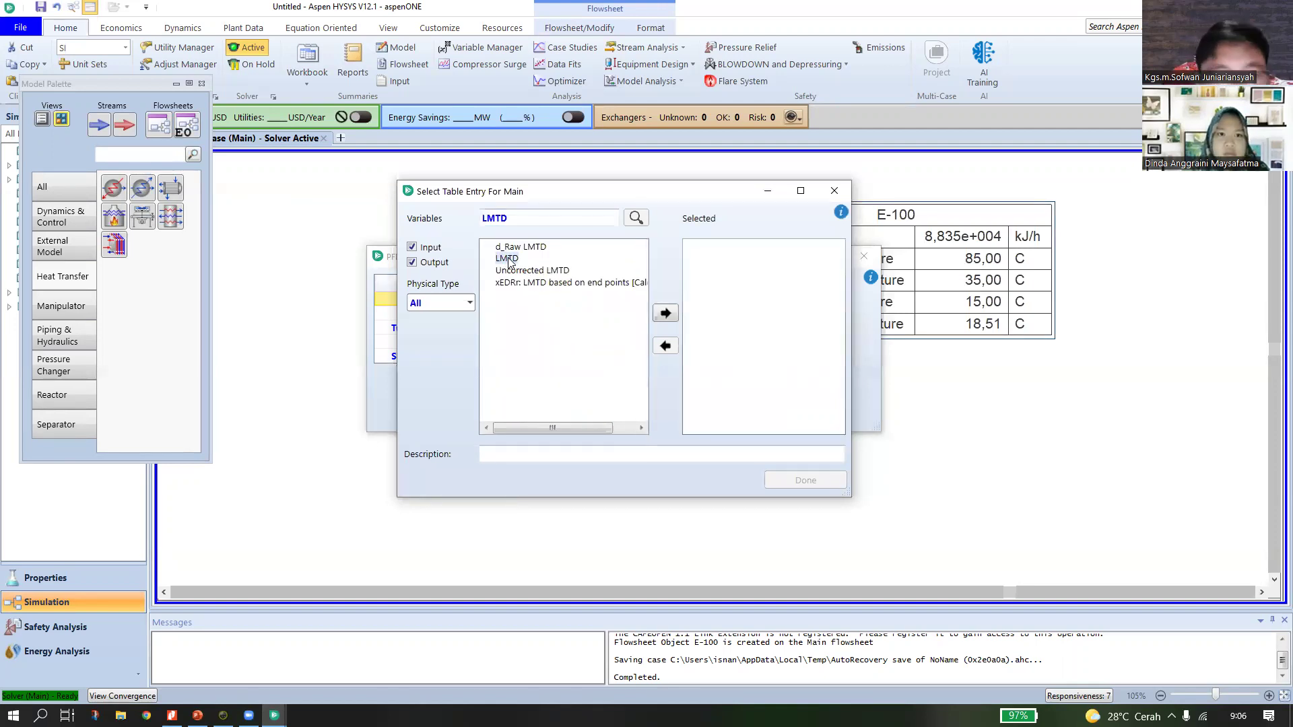
click(665, 315)
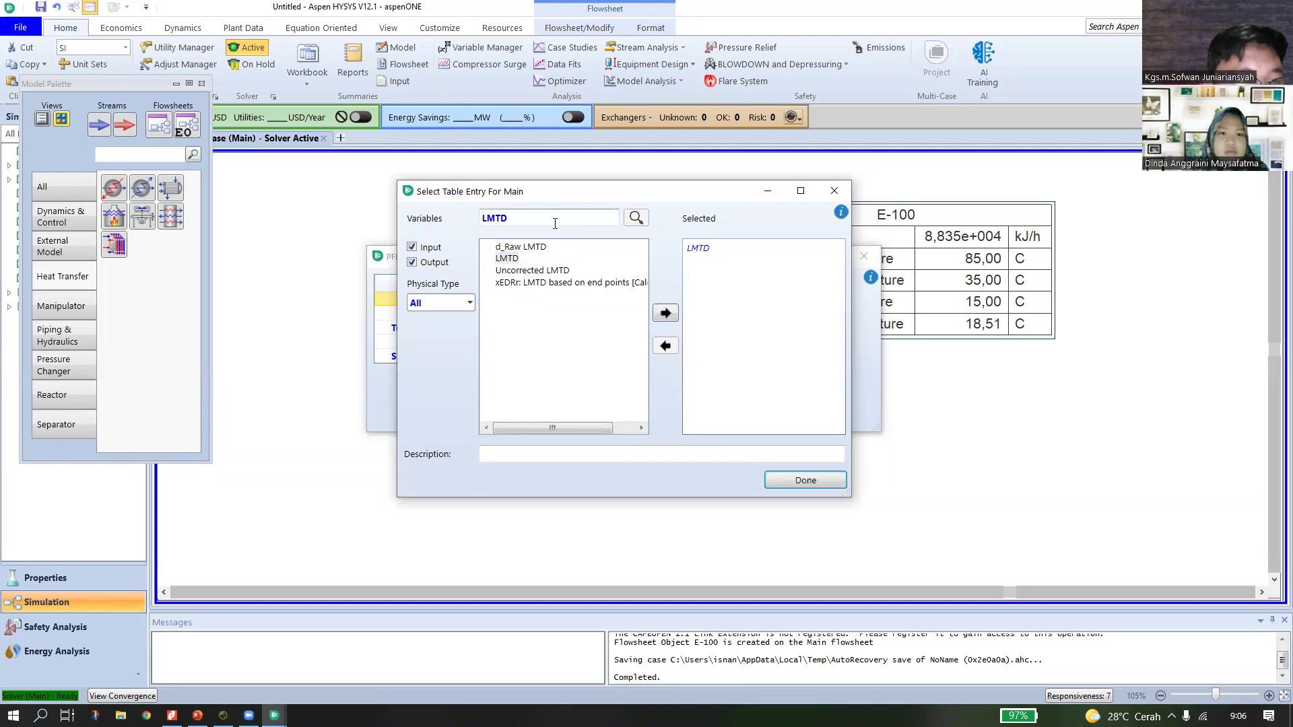
Find the Overall U variable and add it to the selected table entries.
click(519, 219)
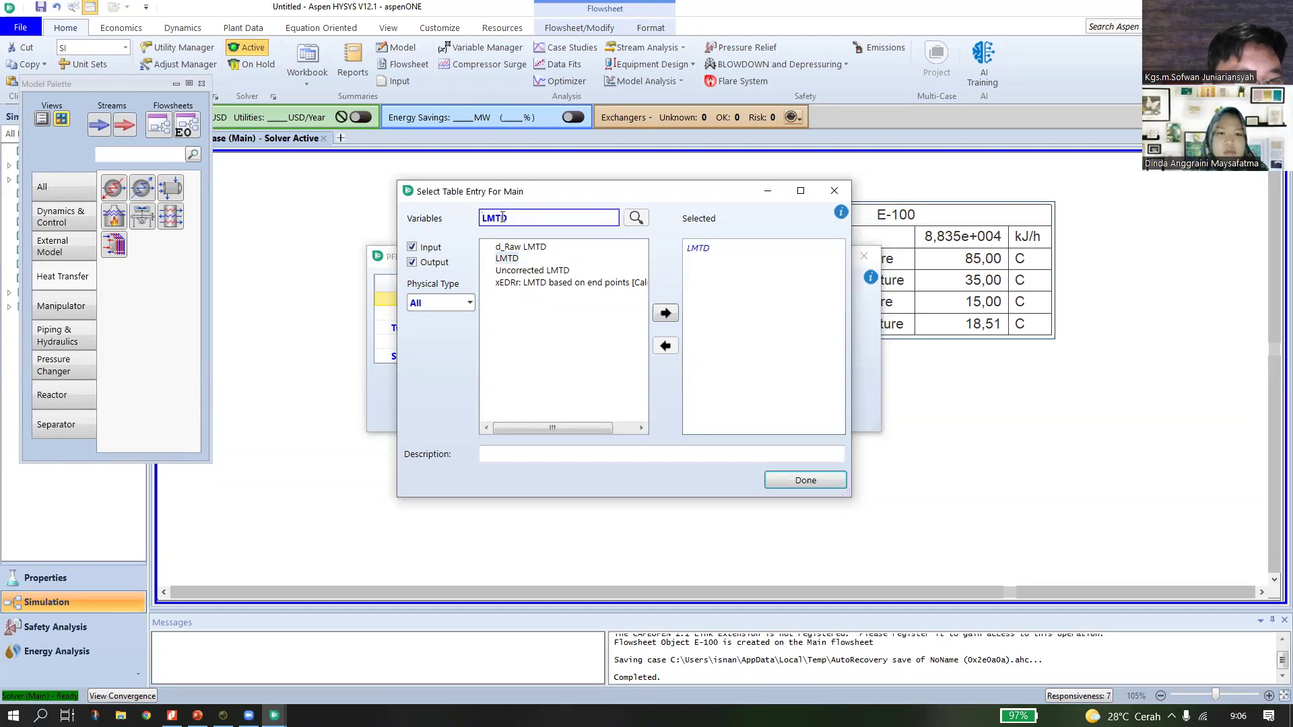
text(o)
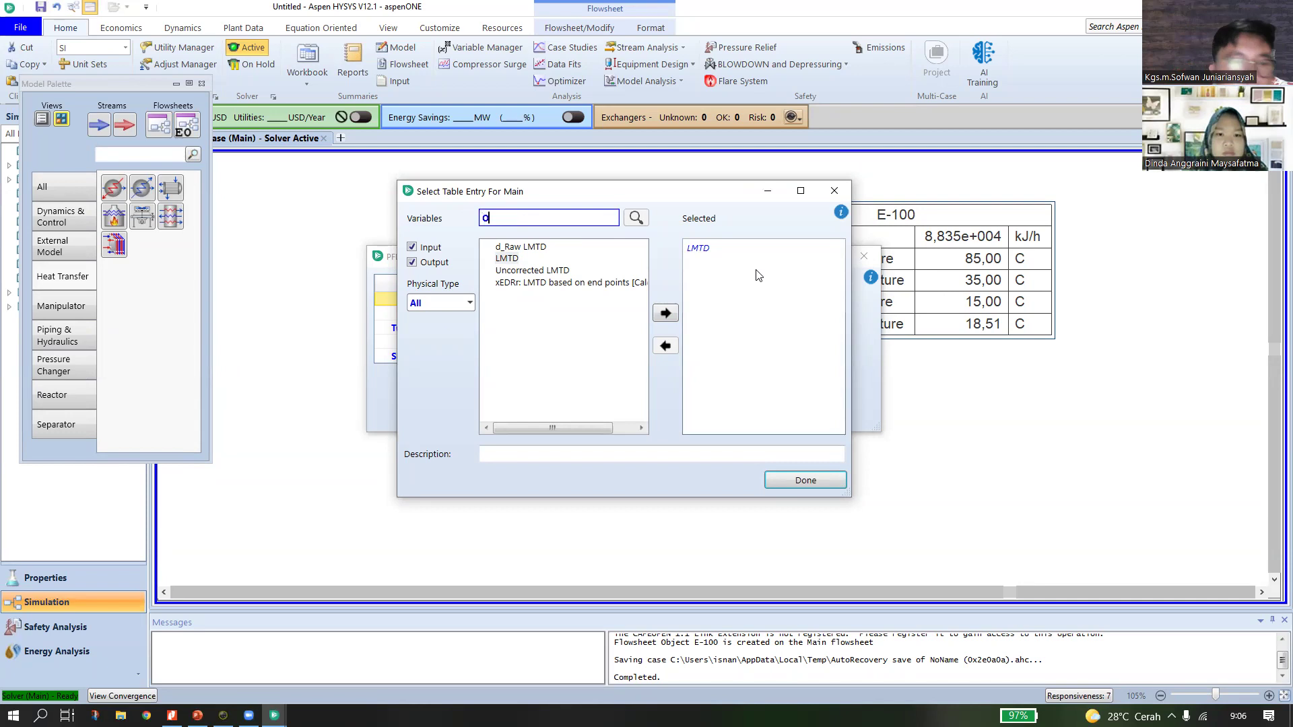
text(vera)
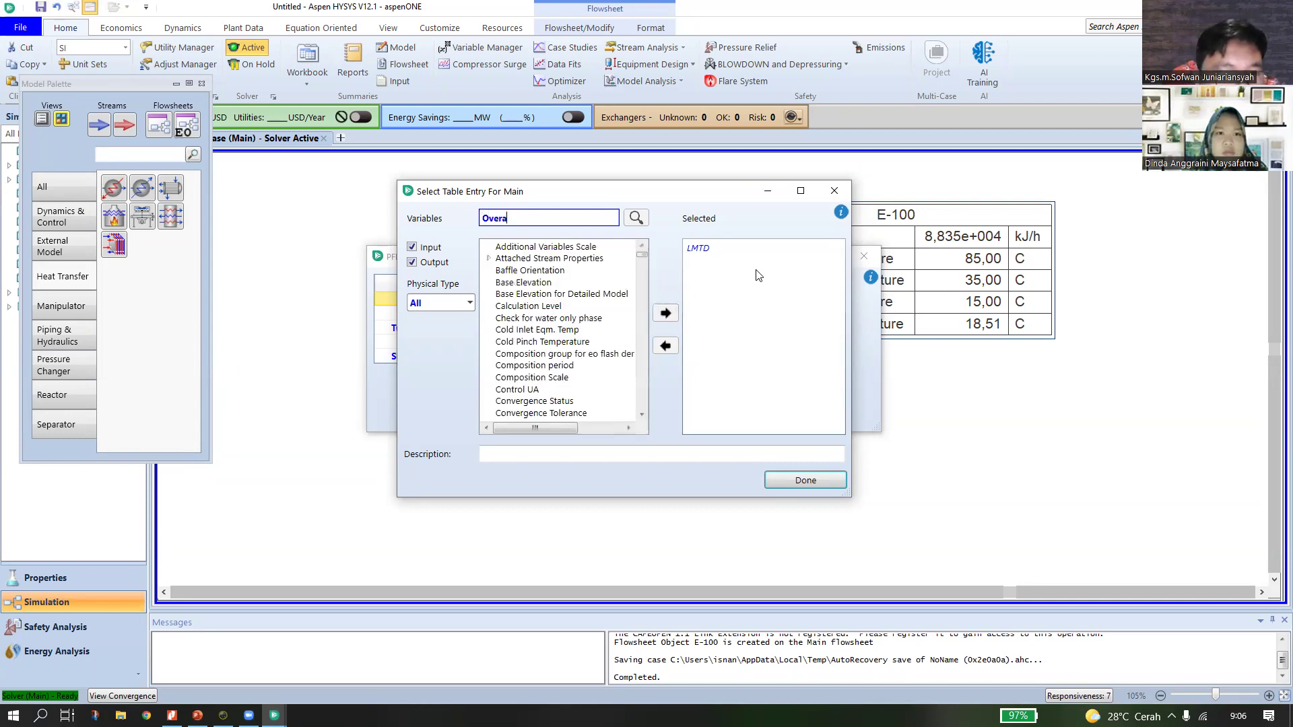
text(ll U)
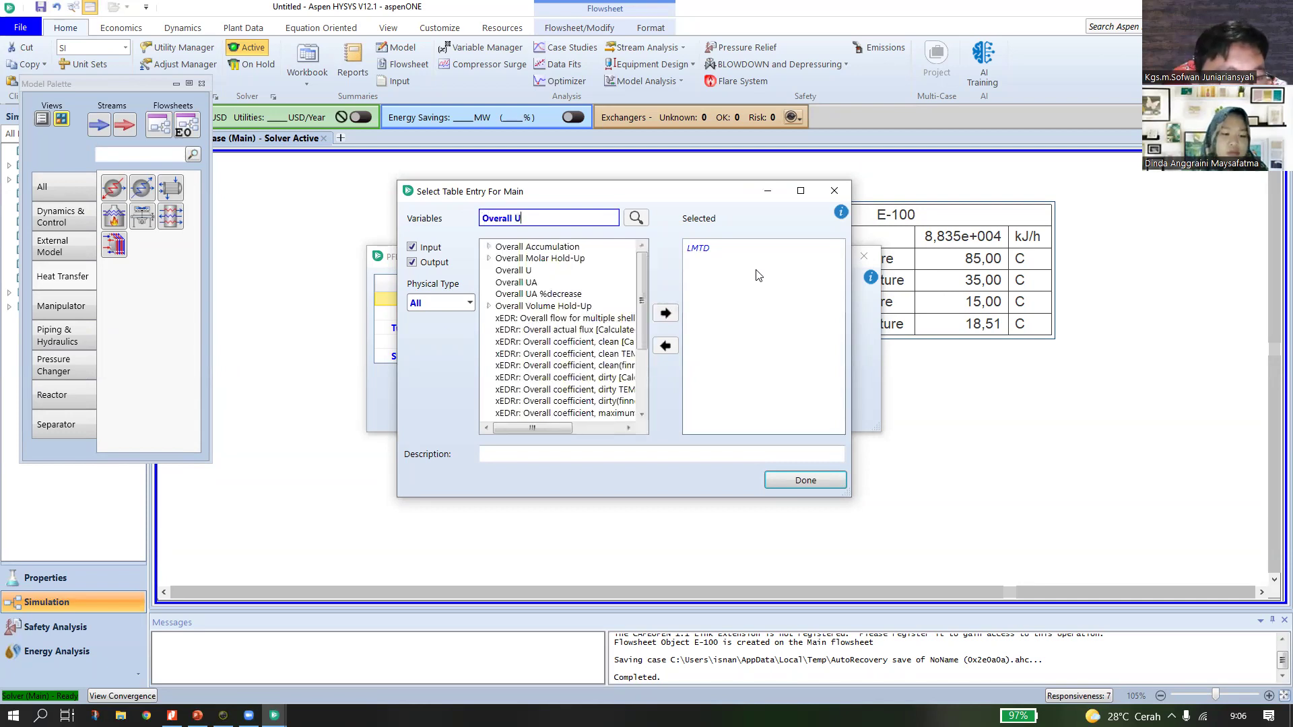
click(512, 248)
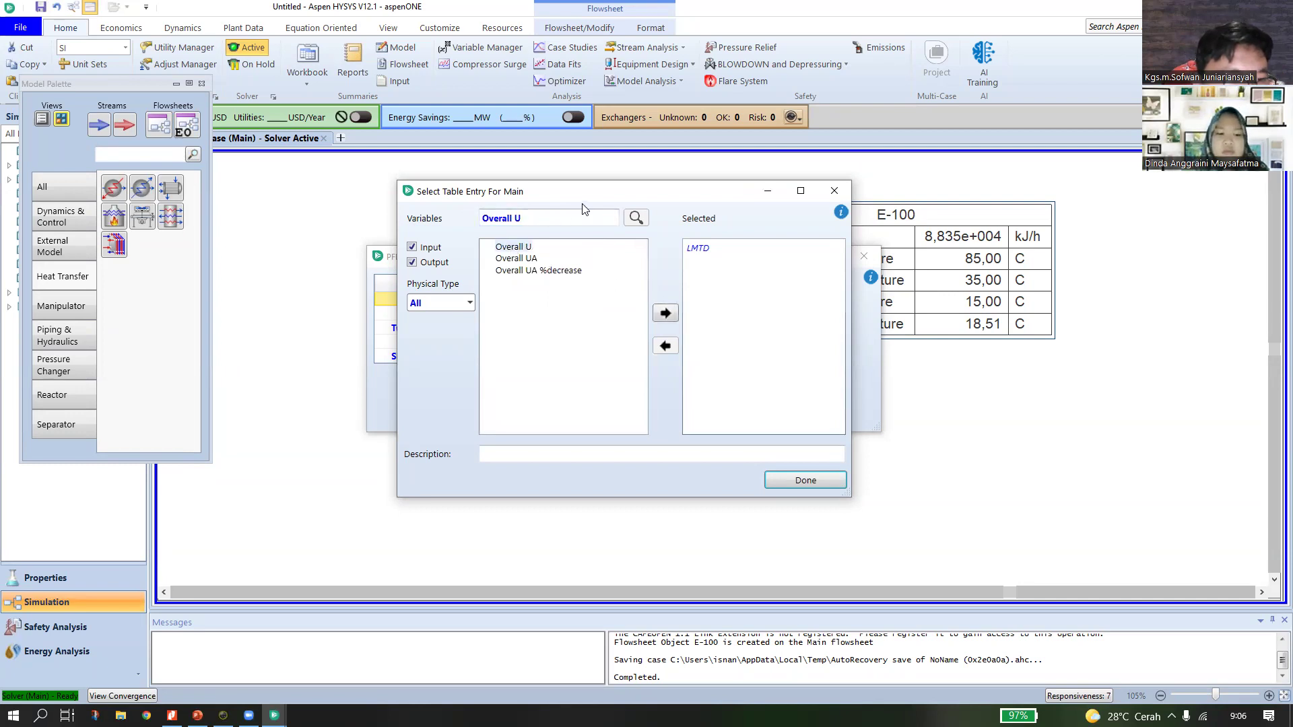
click(667, 315)
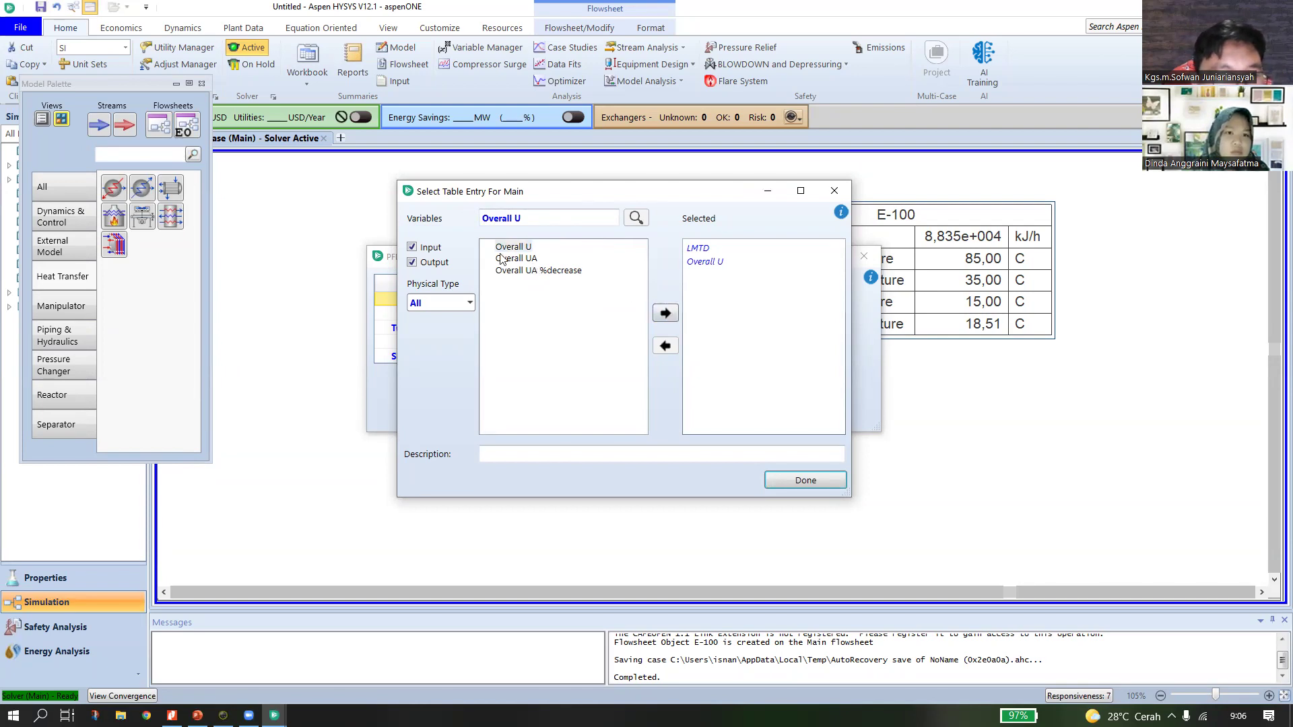
Add Overall UA to the selected entries, finish the selection and close the E-100 table settings.
click(522, 261)
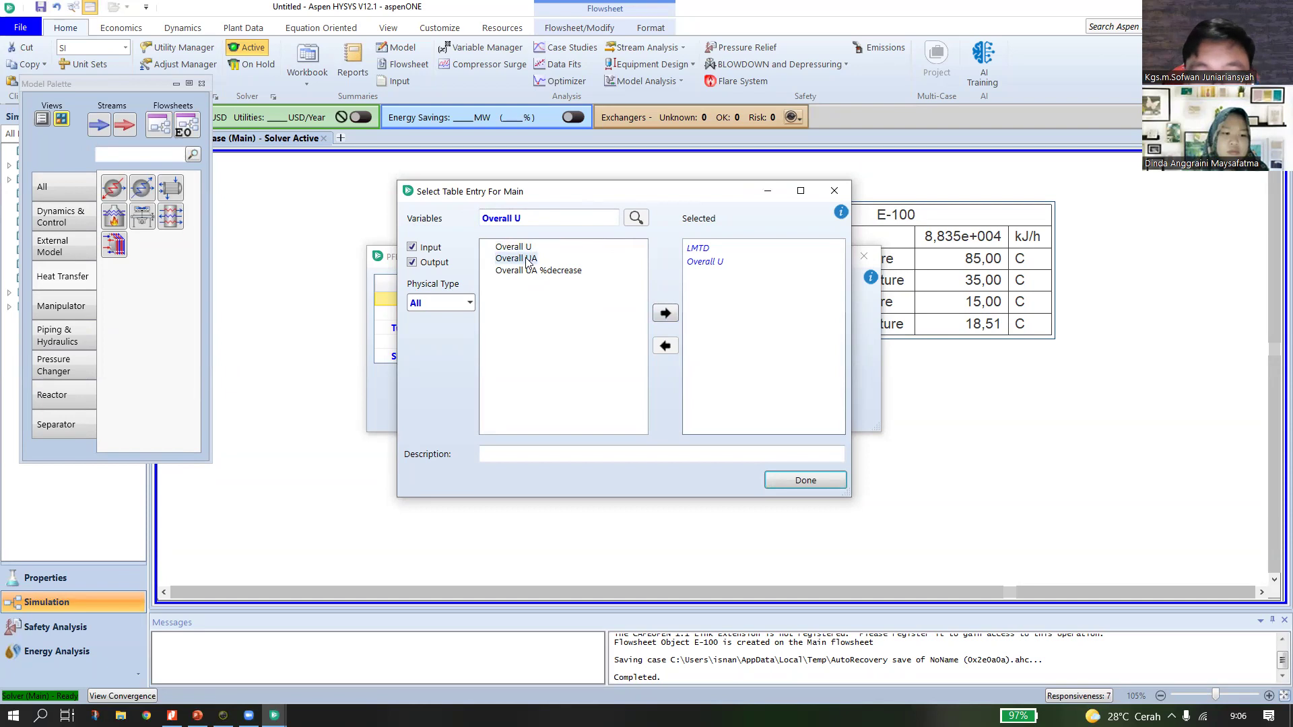
drag(614, 193, 600, 161)
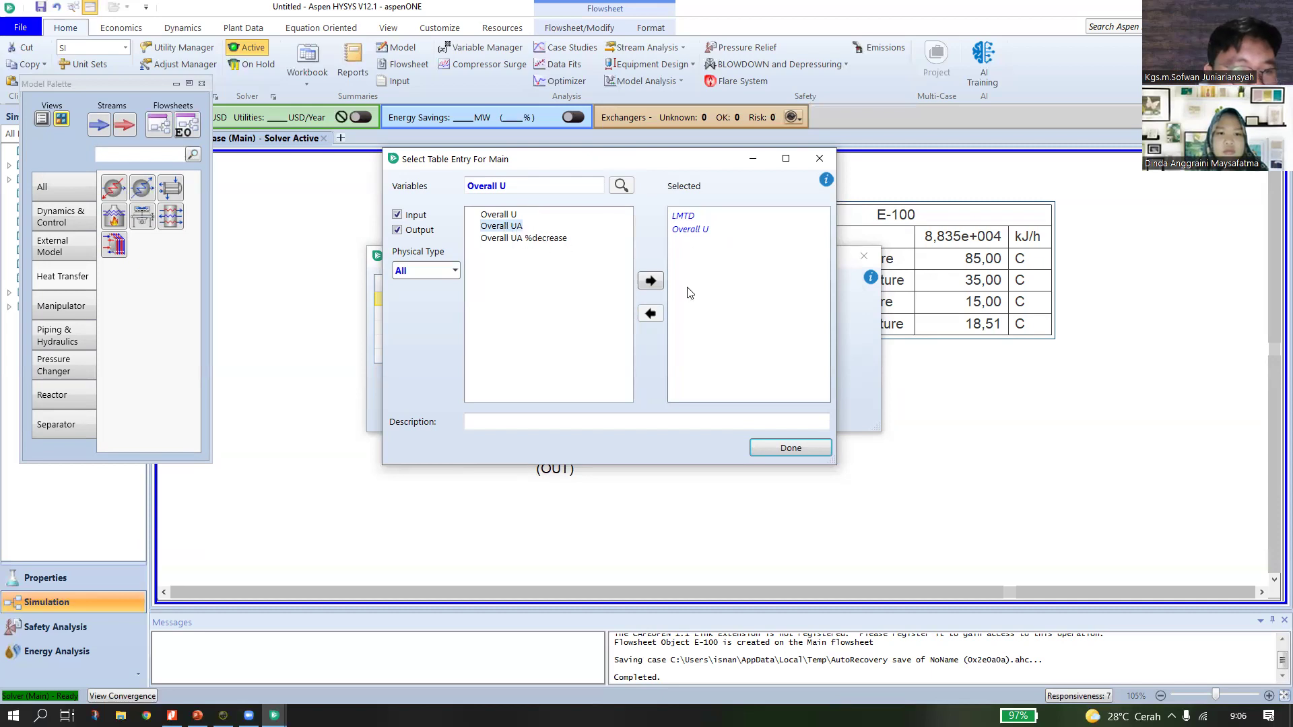
click(648, 283)
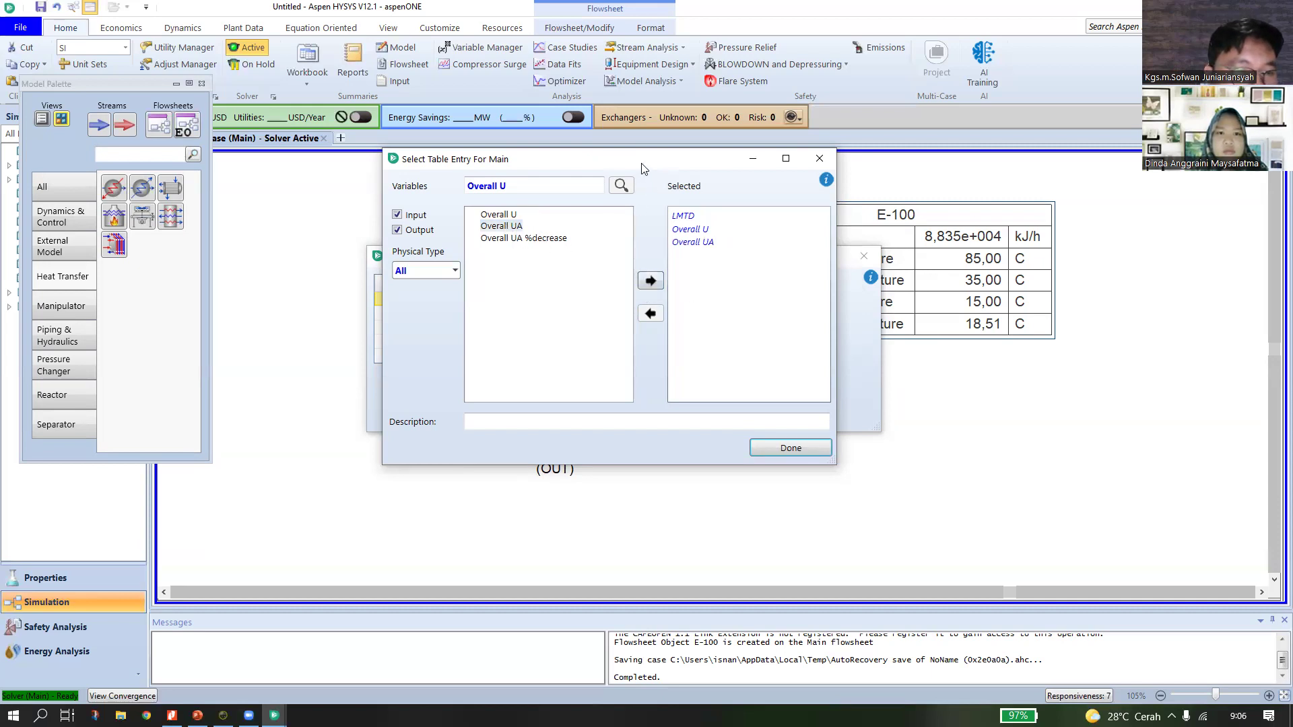
drag(635, 164, 591, 155)
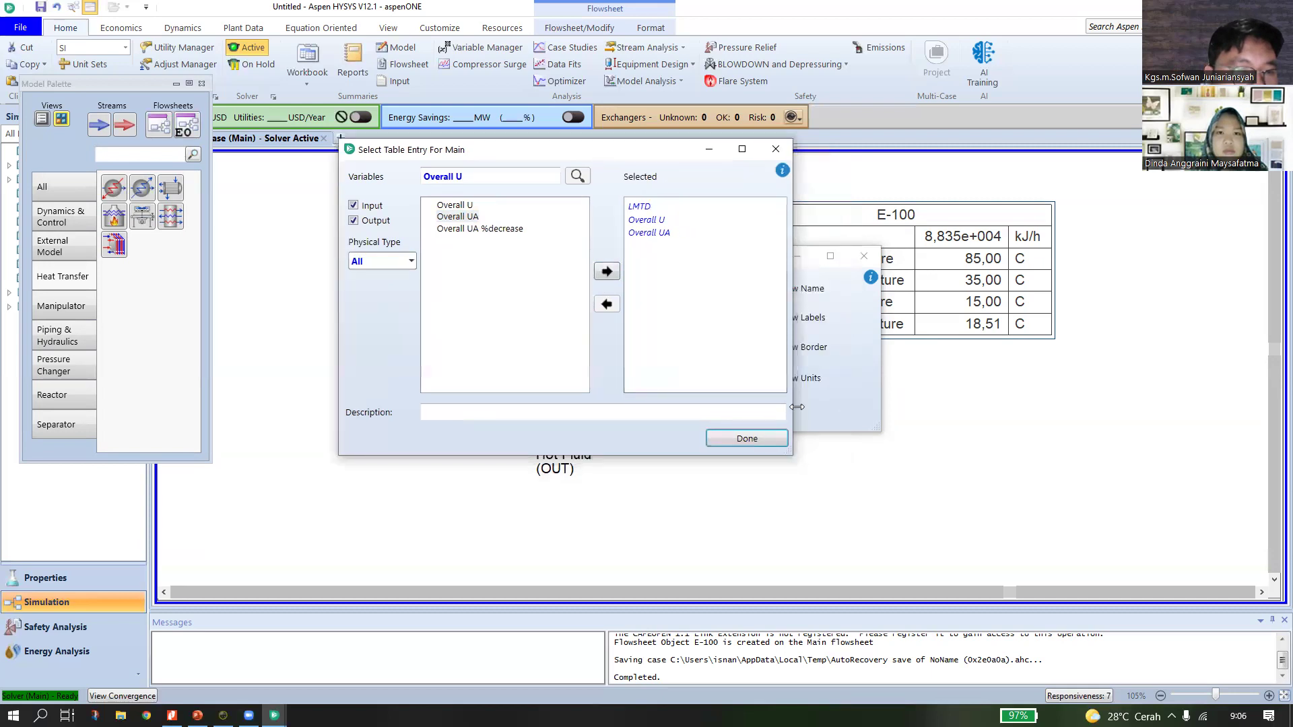
click(744, 439)
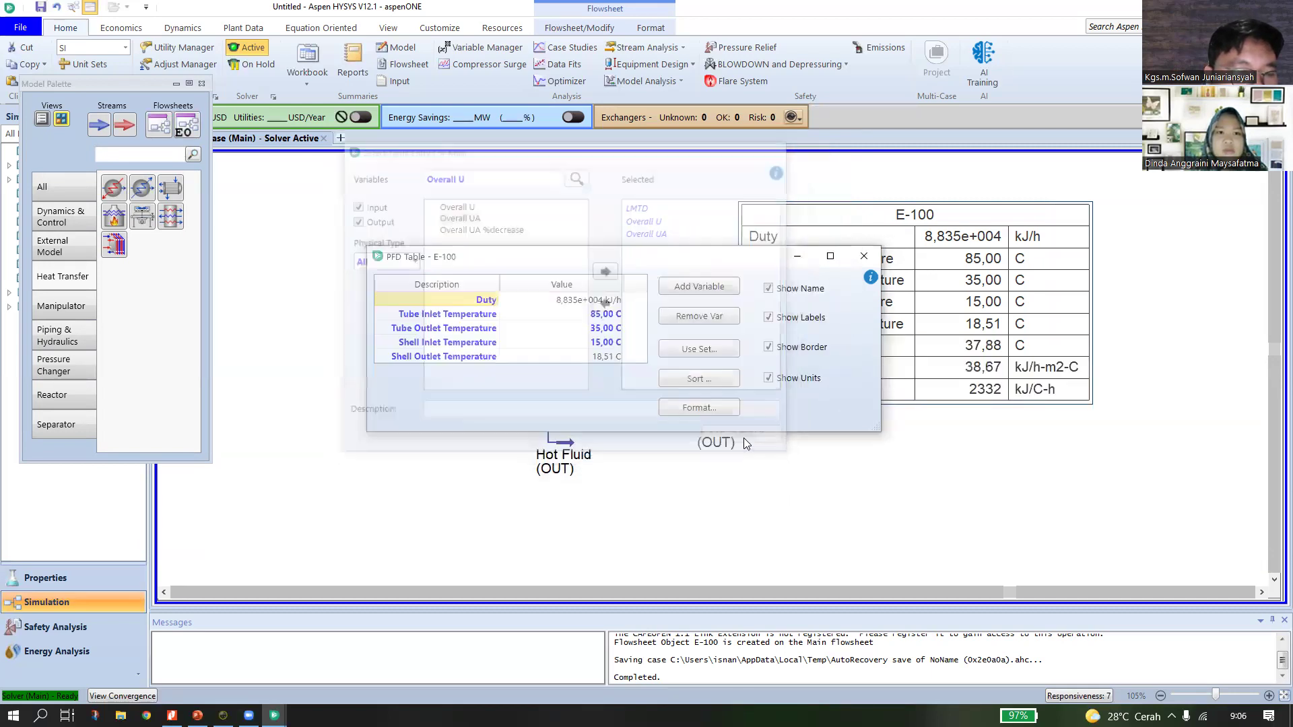
click(870, 263)
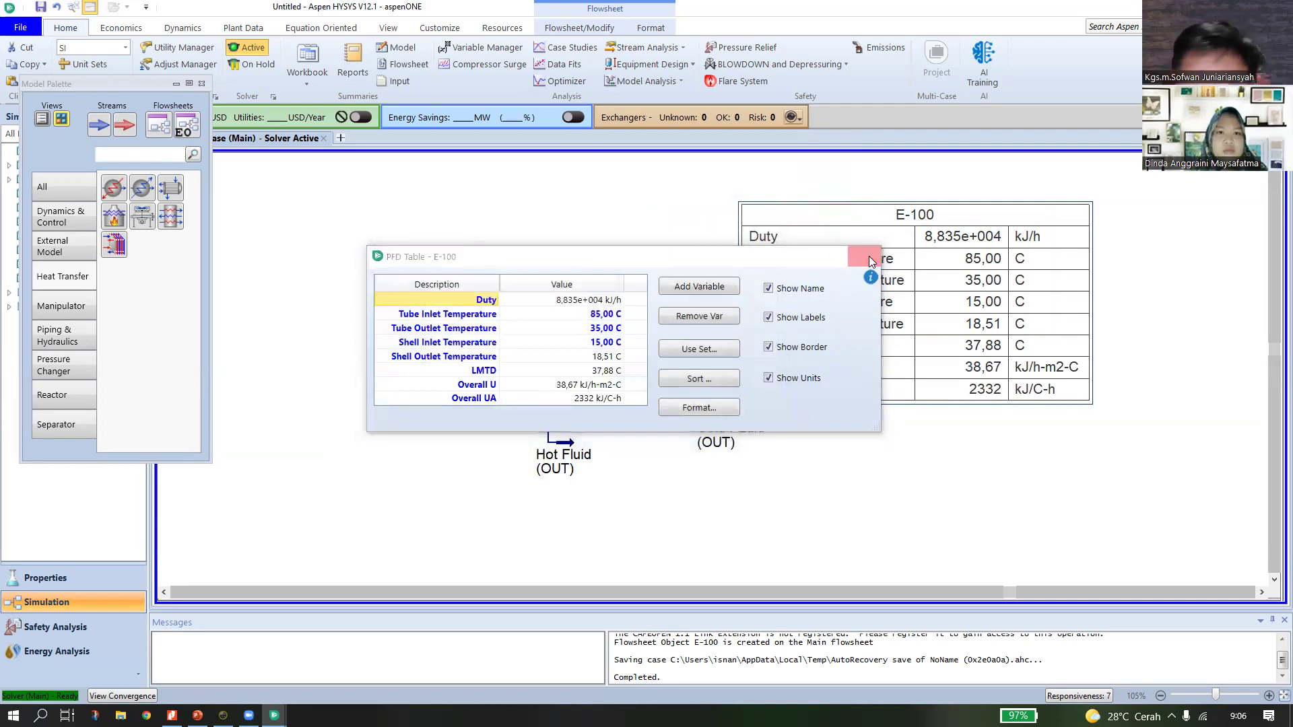
Move the E-100 results table higher on the flowsheet, clear of the exchanger, checking the questions on the PowerPoint case slide in between.
drag(950, 211, 930, 174)
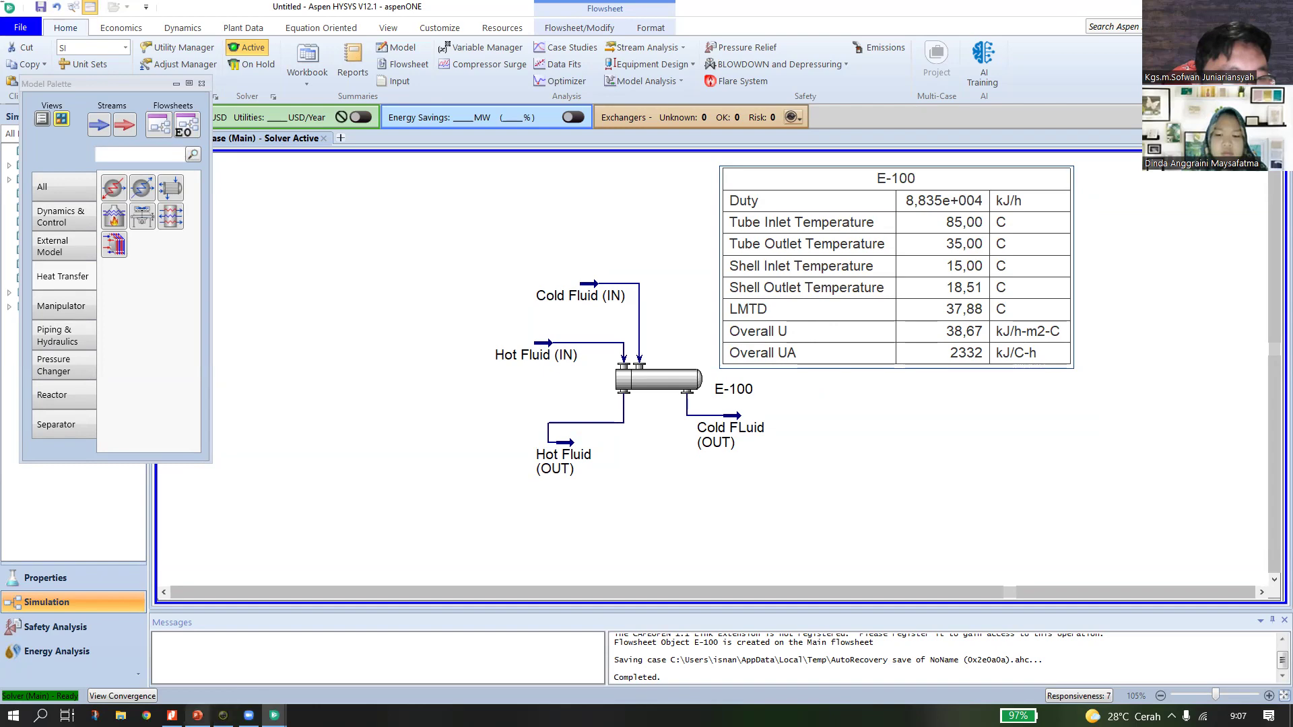
click(197, 715)
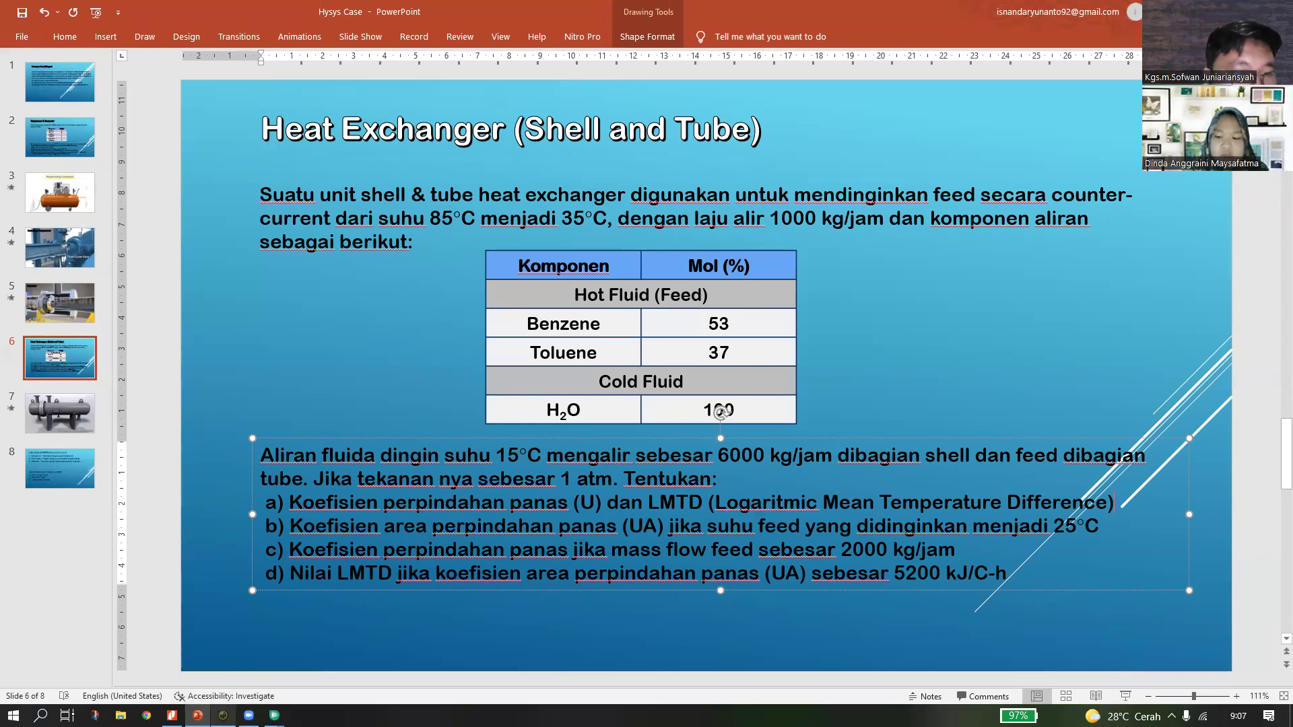
click(274, 715)
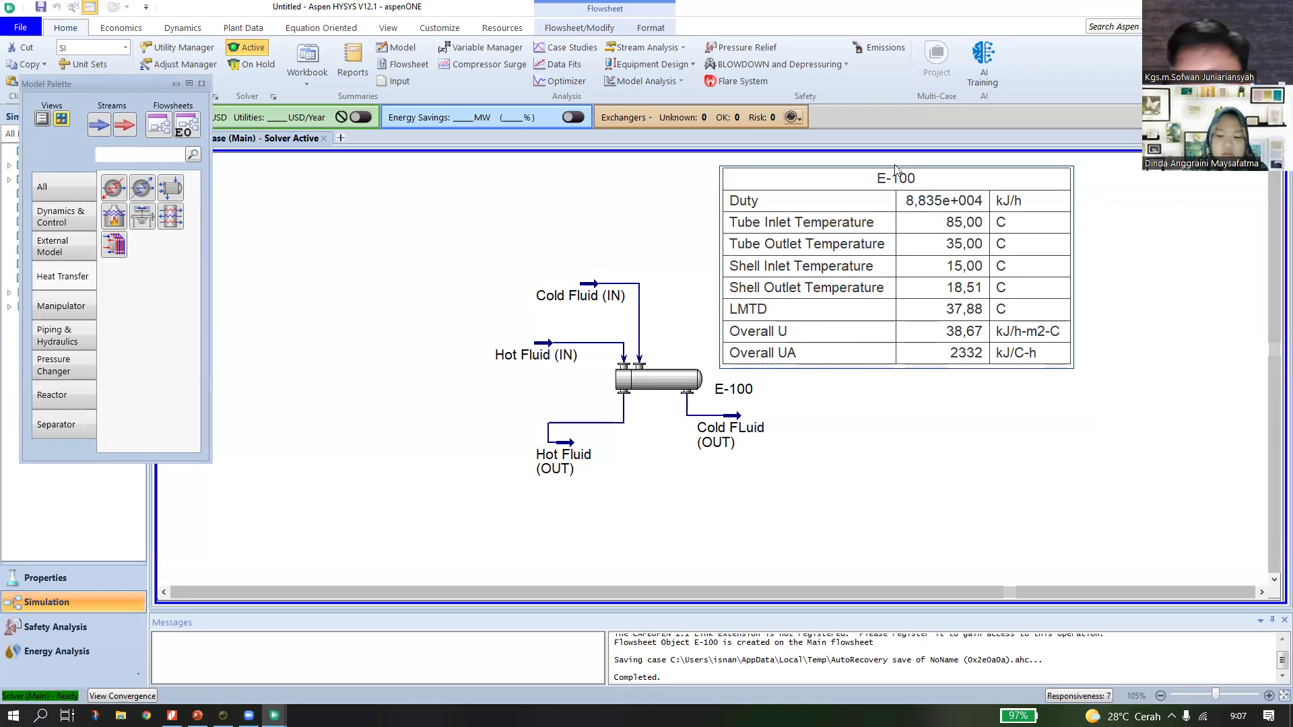
drag(857, 169, 885, 170)
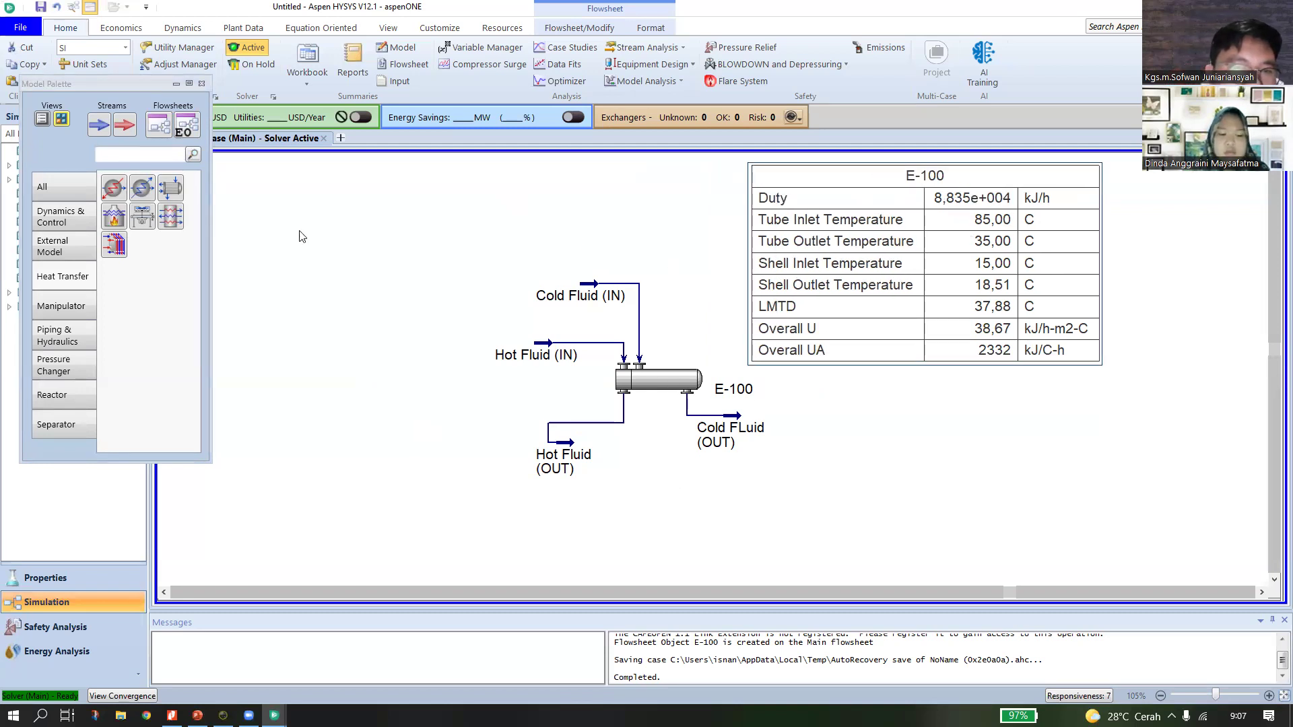
Switch to the PowerPoint case slide to read question b, and return to the Aspen HYSYS flowsheet.
mouse_move(198, 716)
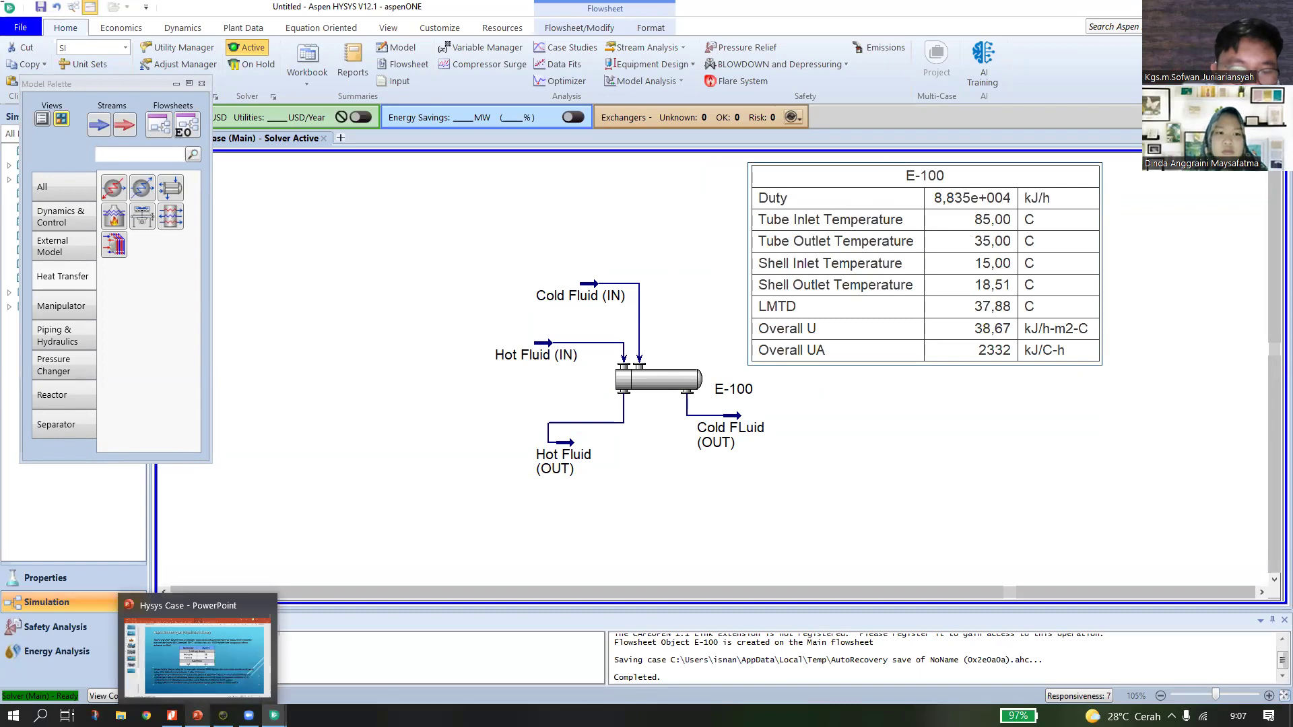
click(198, 653)
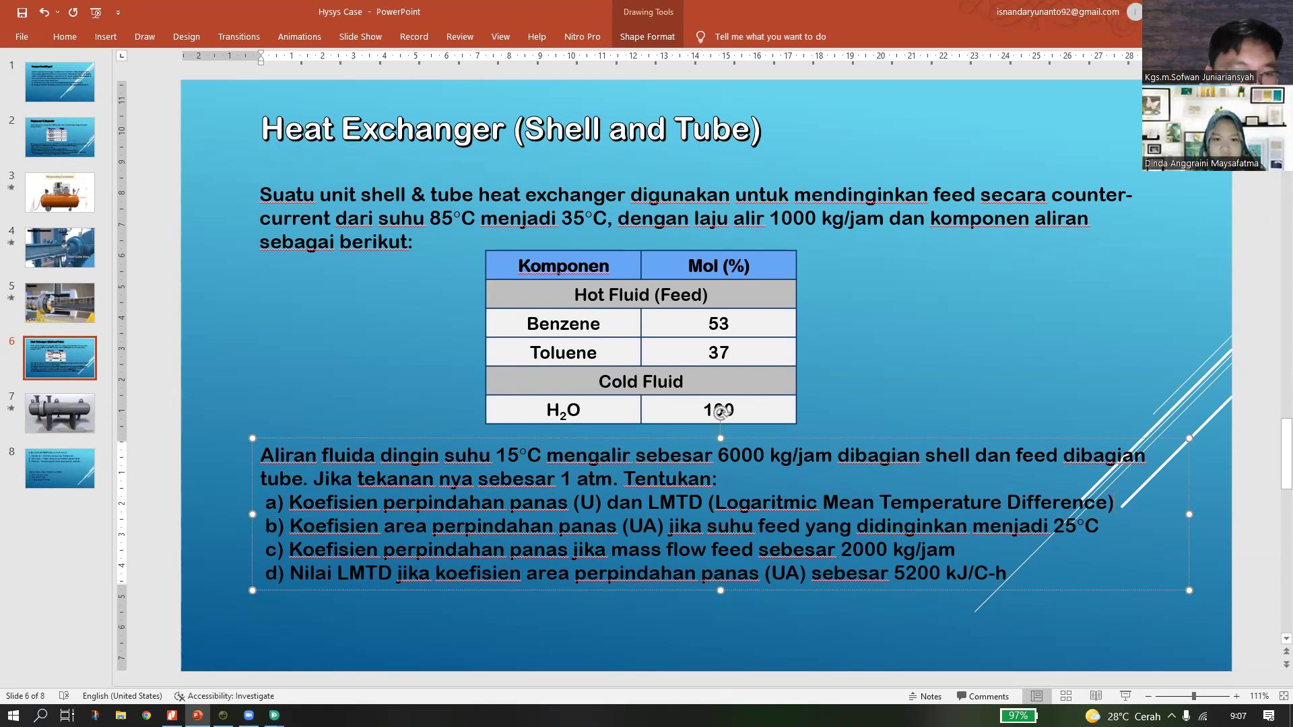
key(alt+Tab)
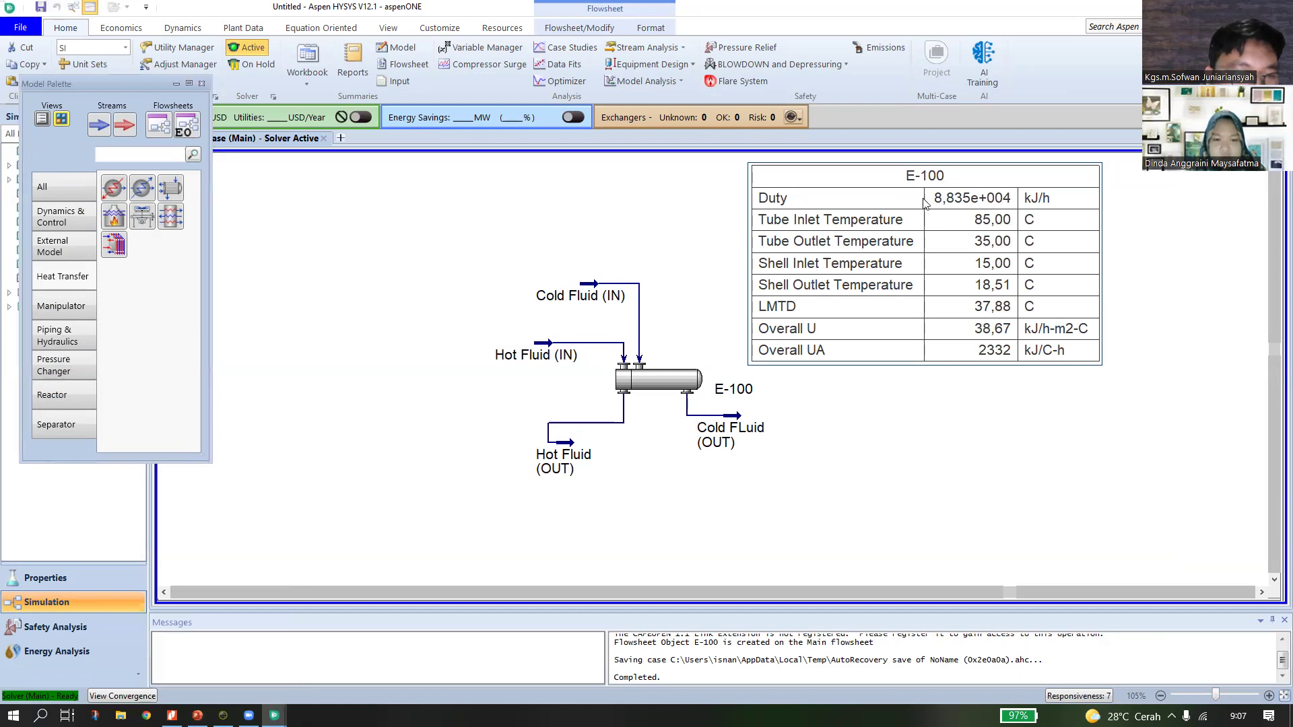
Set the Hot Fluid (OUT) temperature to 25 °C in the worksheet of heat exchanger E-100, and close the exchanger window.
double_click(663, 381)
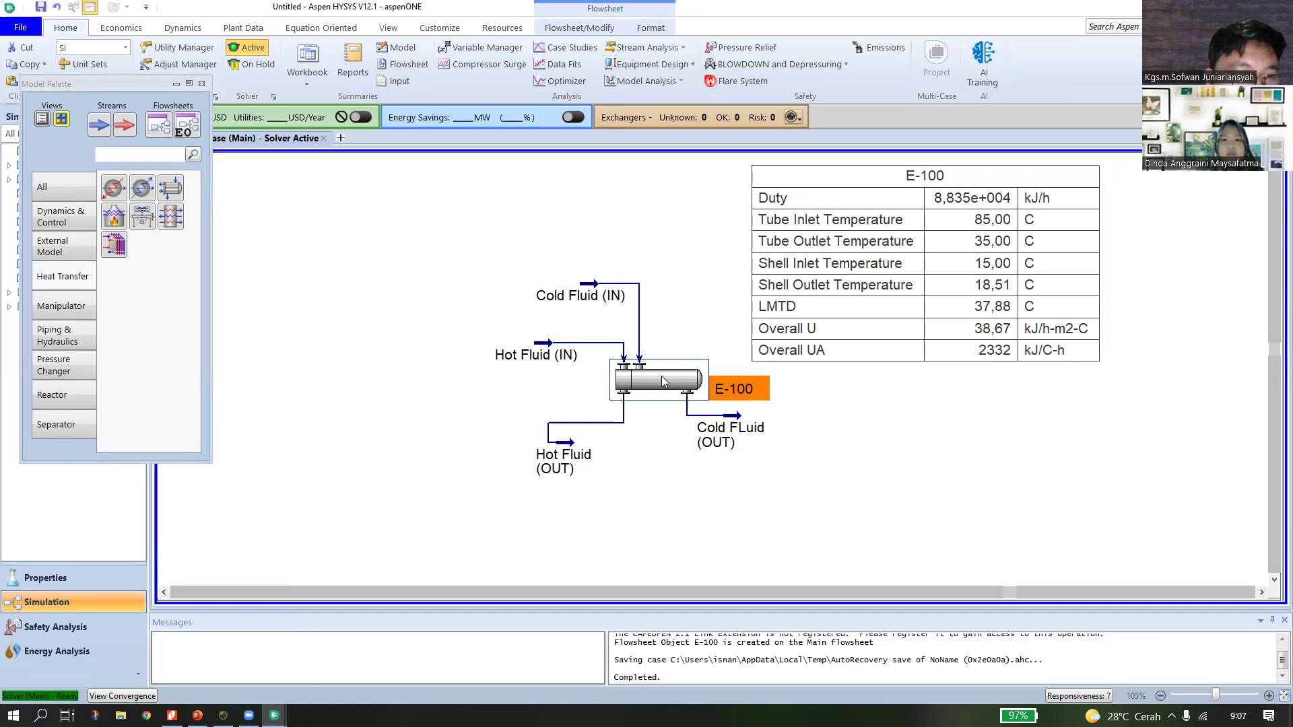
drag(676, 107, 349, 95)
click(381, 159)
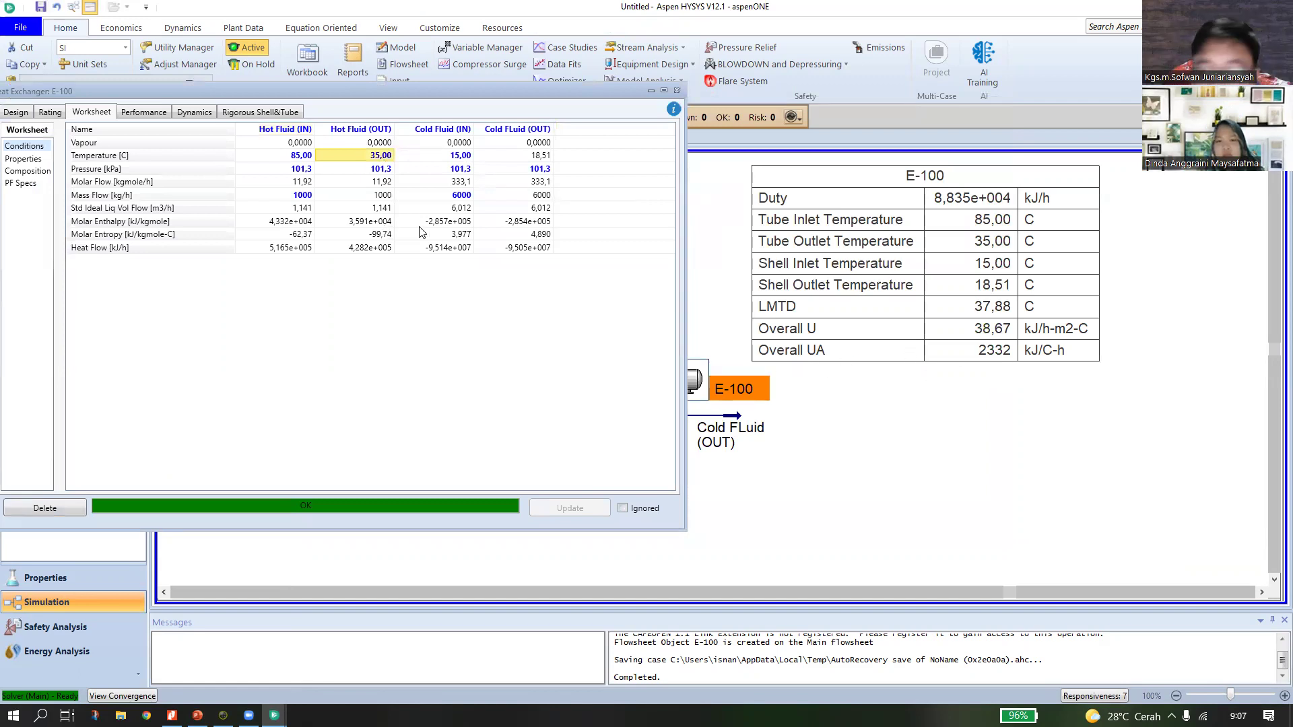
text(25)
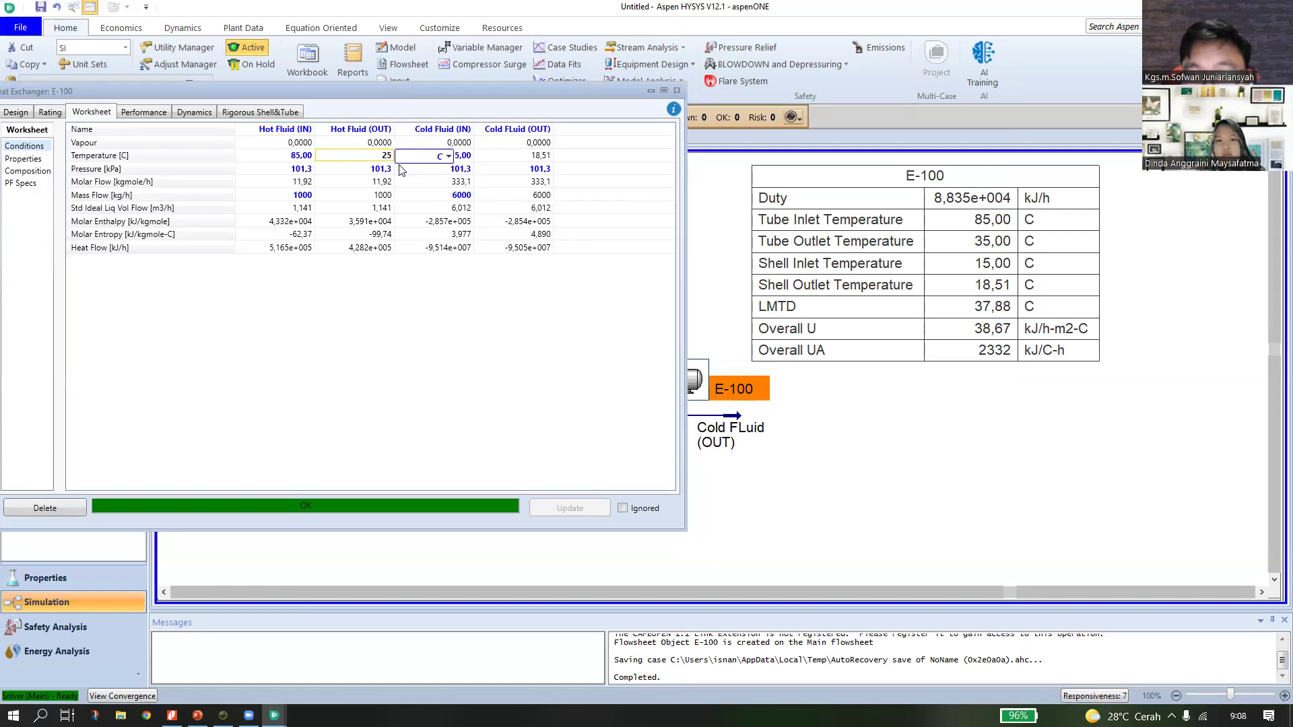
click(353, 170)
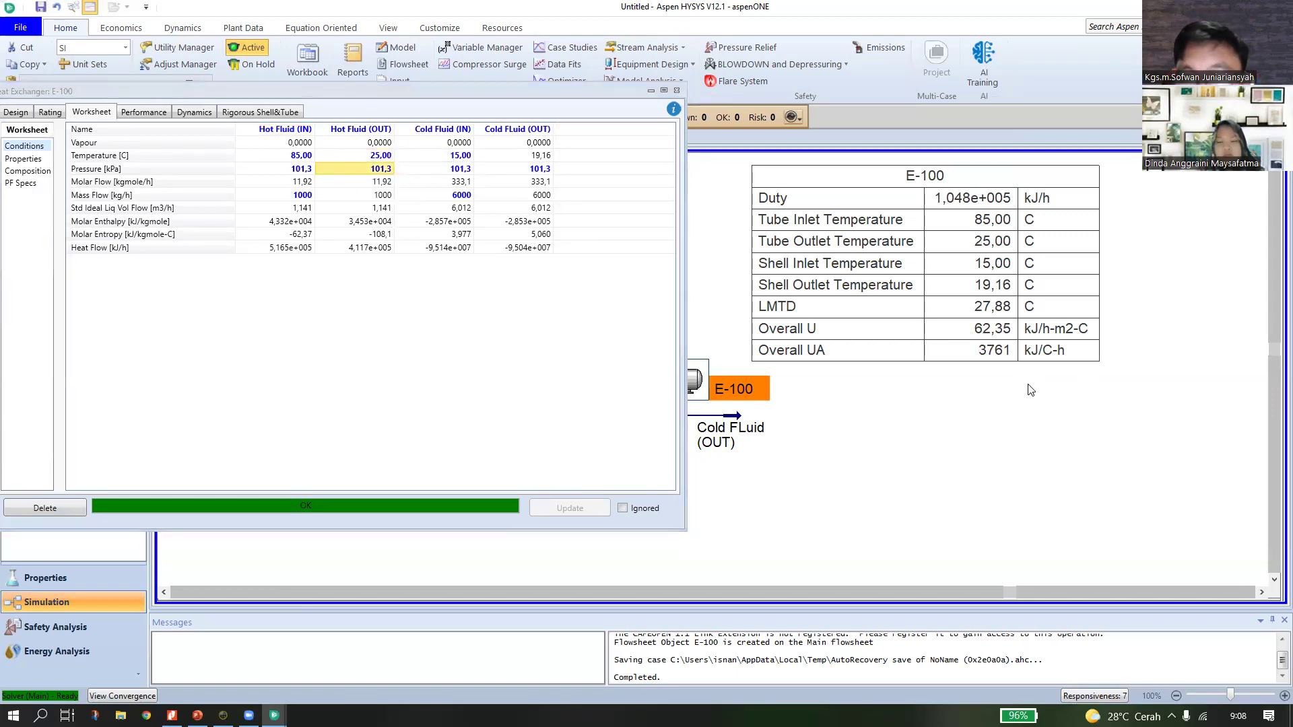
click(380, 156)
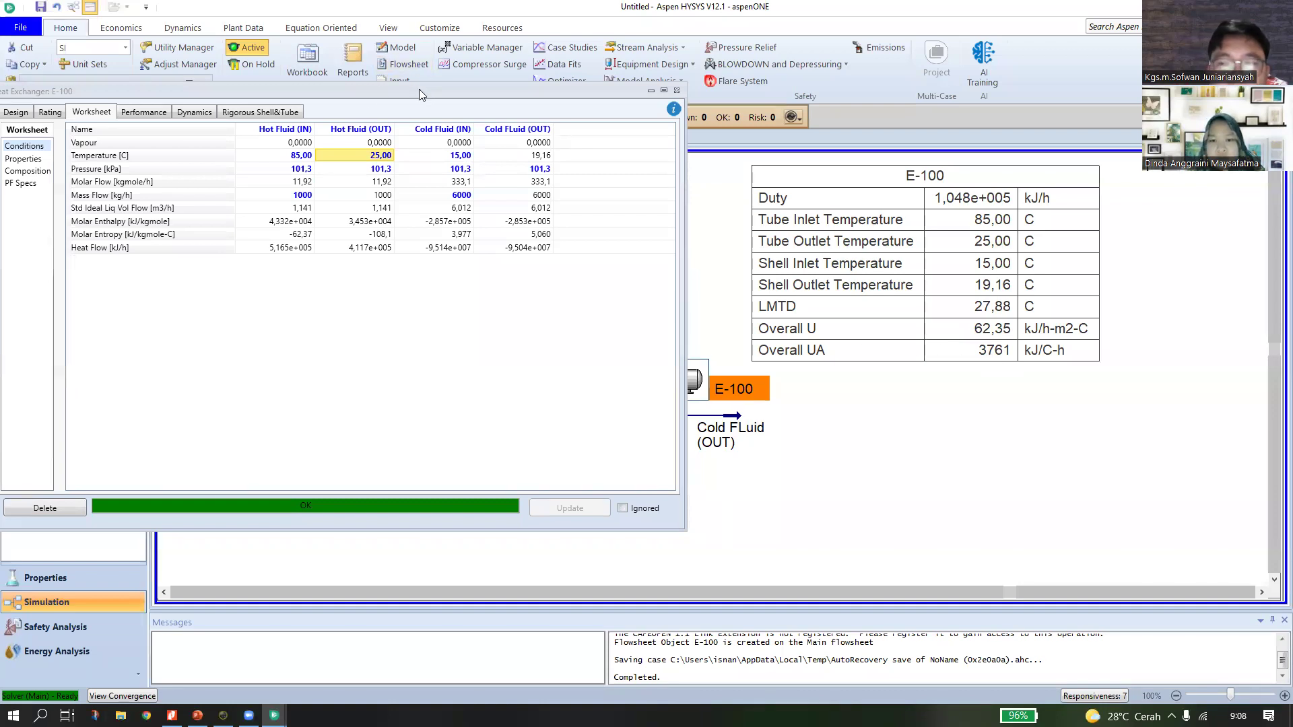
drag(469, 90, 469, 90)
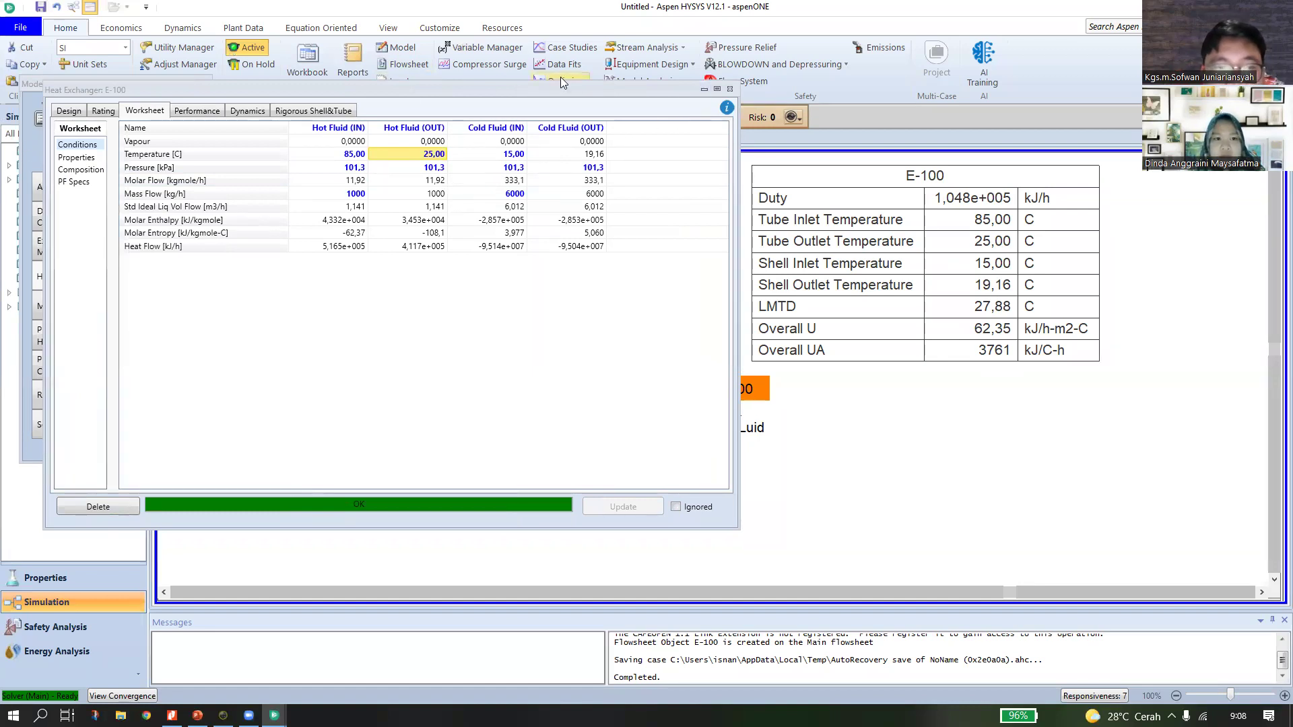
drag(530, 95, 562, 81)
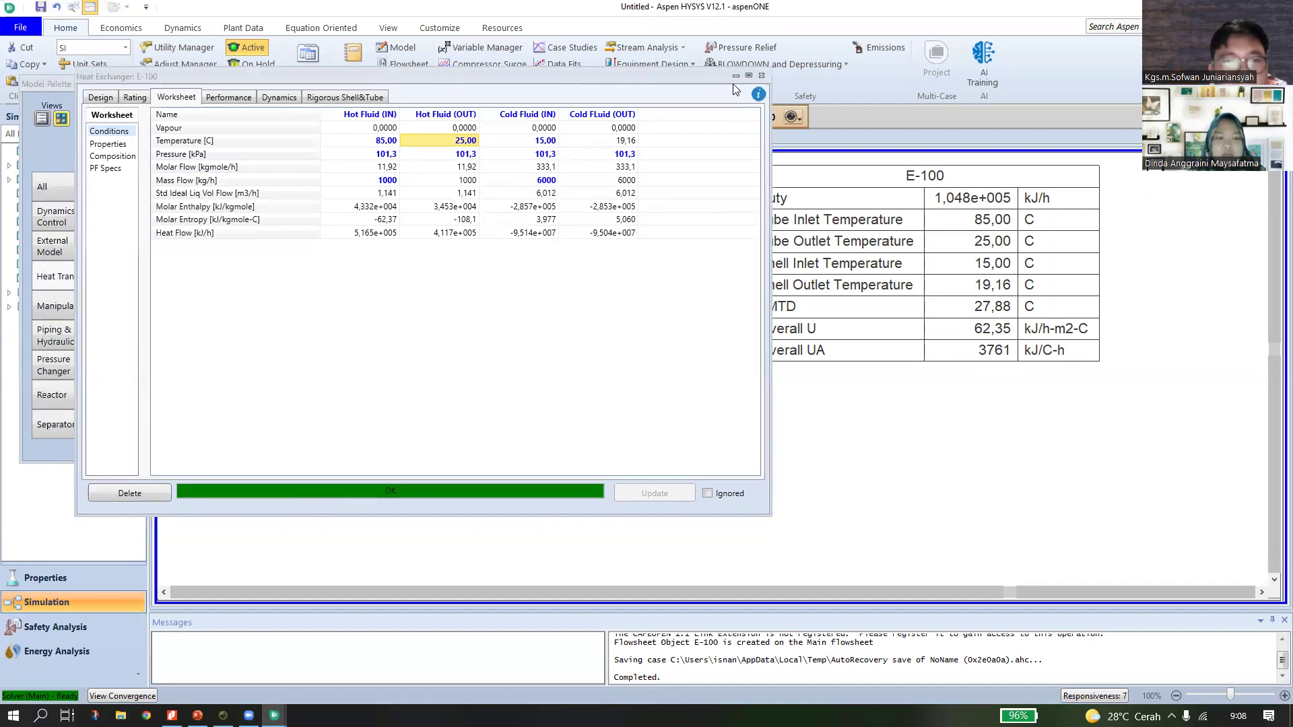
click(762, 76)
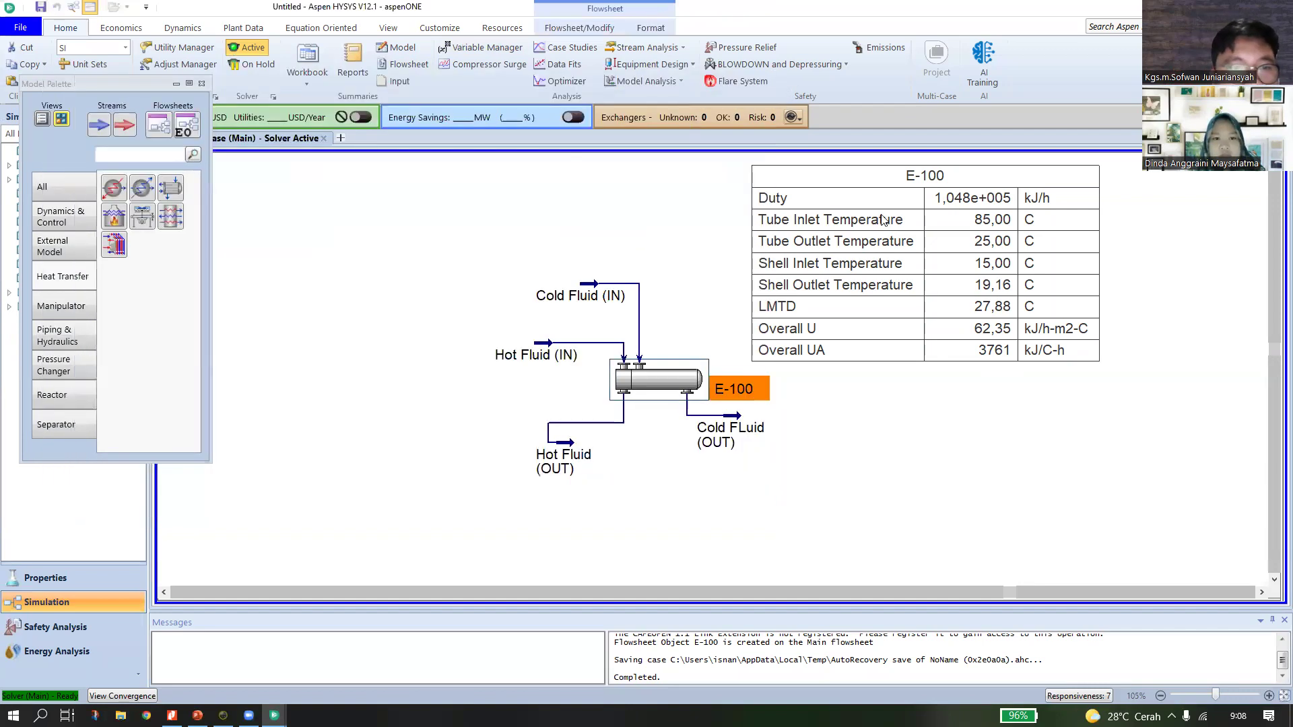
Open the E-100 results table settings and search the variables that can be added for "overall".
double_click(874, 198)
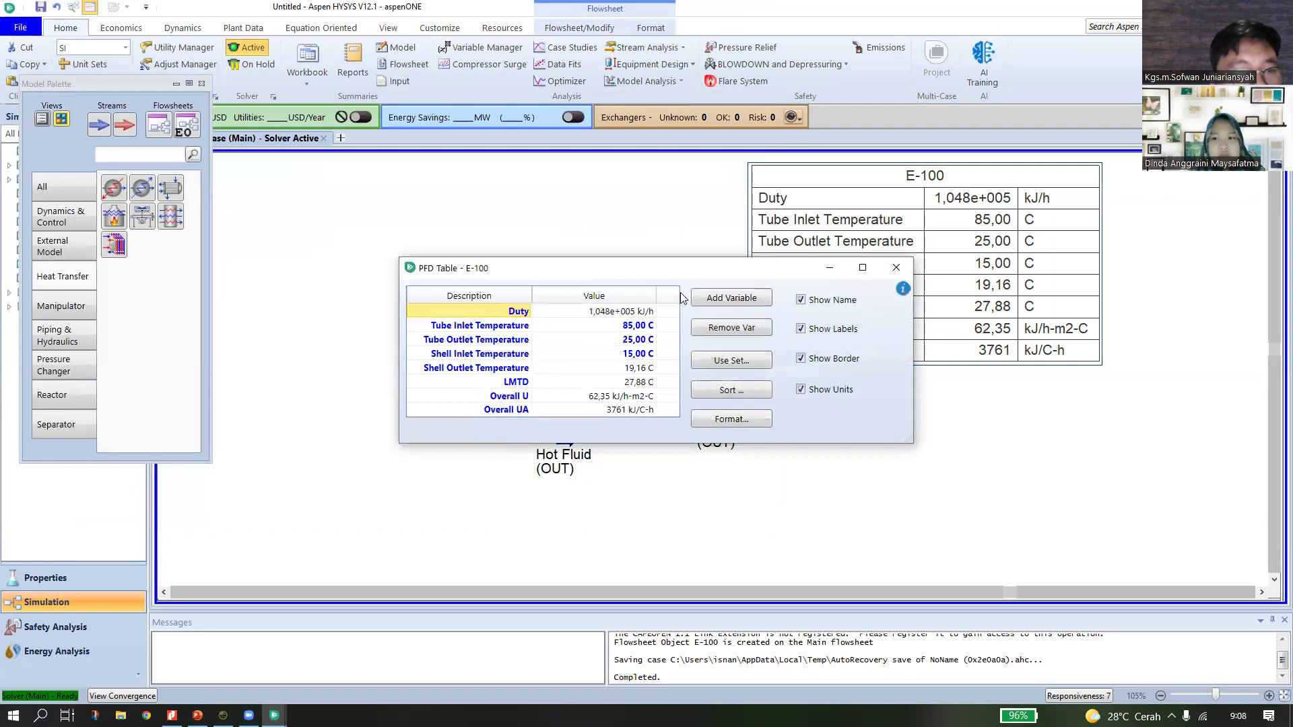
click(723, 295)
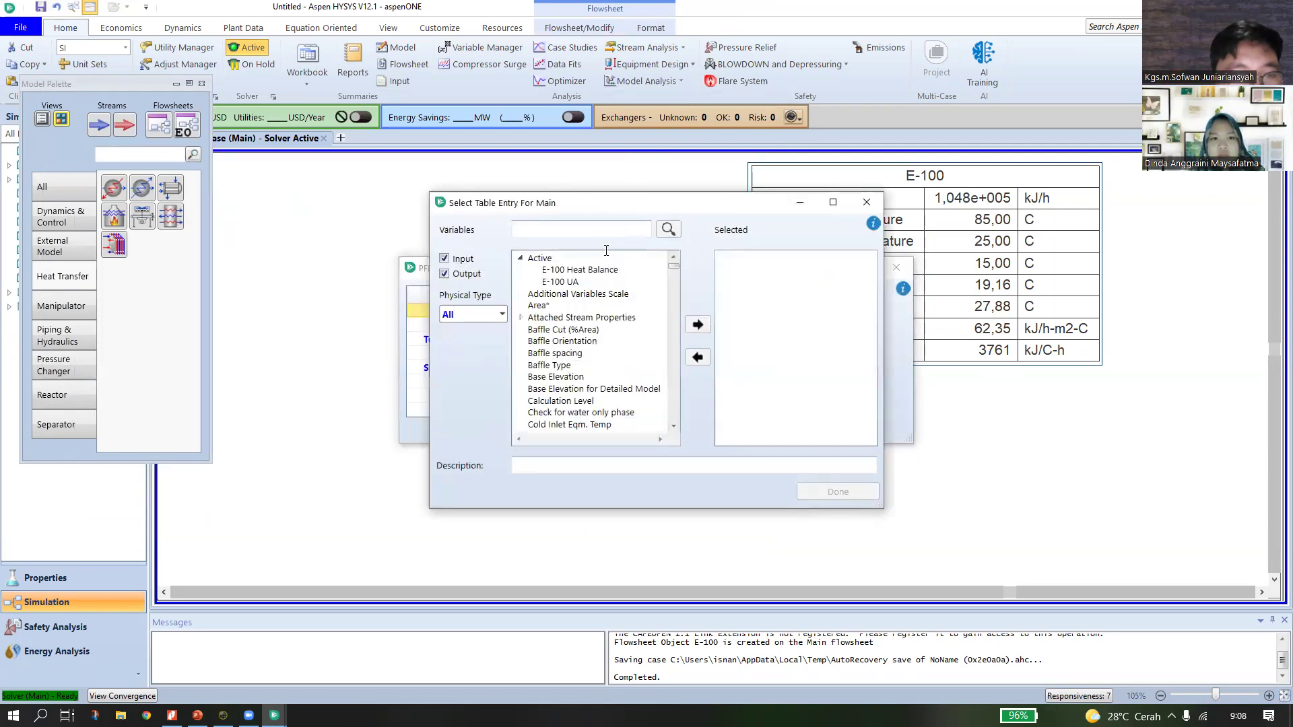
click(586, 228)
scroll(620, 327, down, 3)
scroll(621, 328, down, 5)
scroll(622, 328, up, 8)
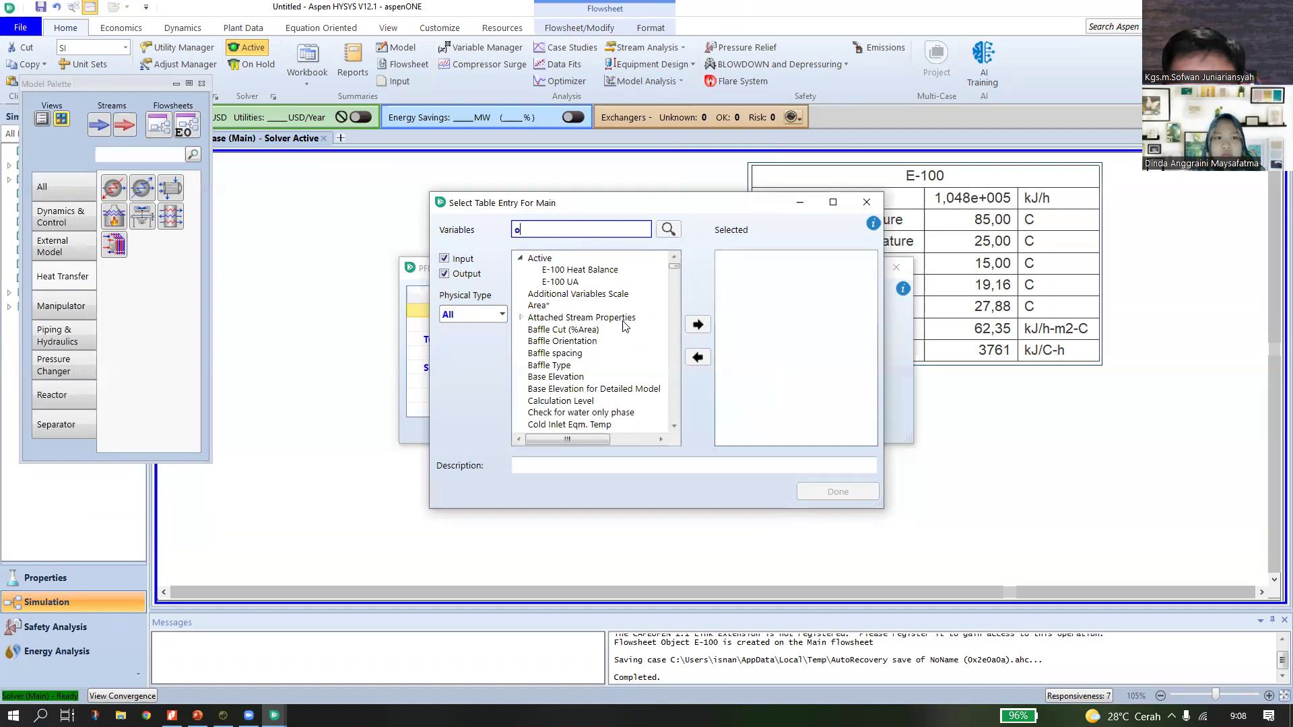
text(verall)
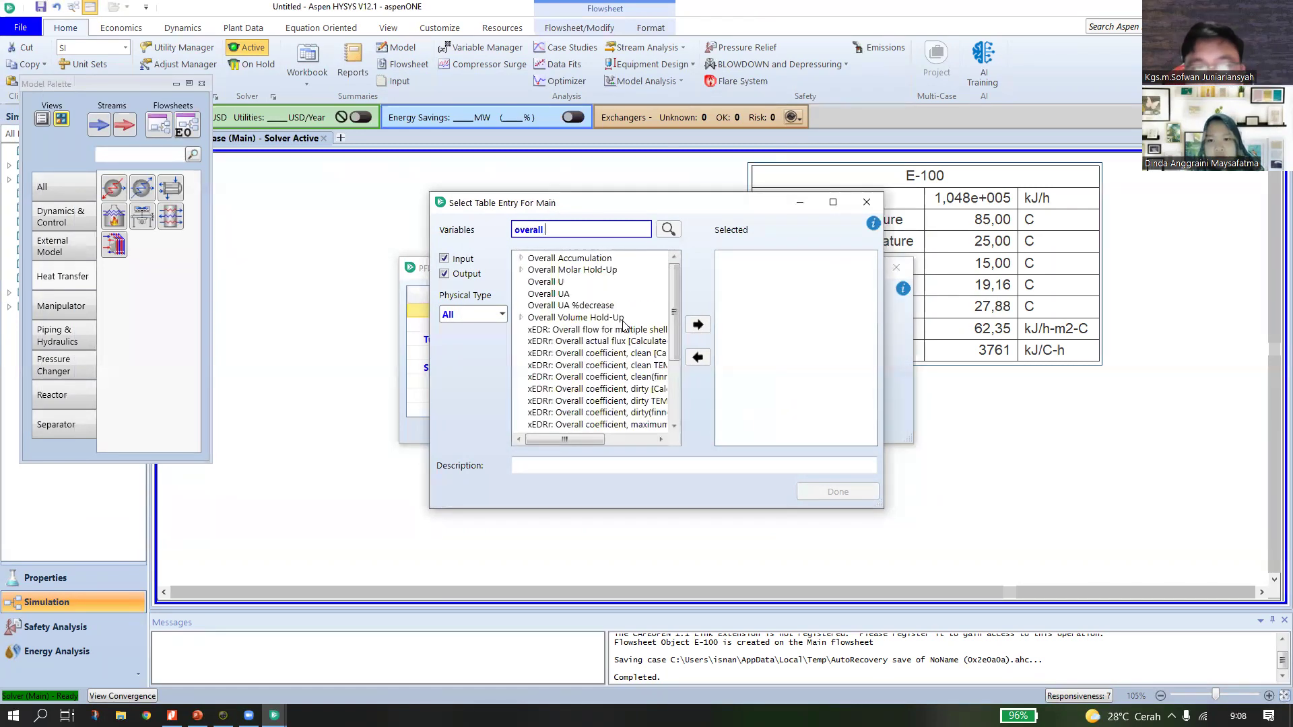
scroll(645, 339, down, 3)
scroll(644, 338, up, 3)
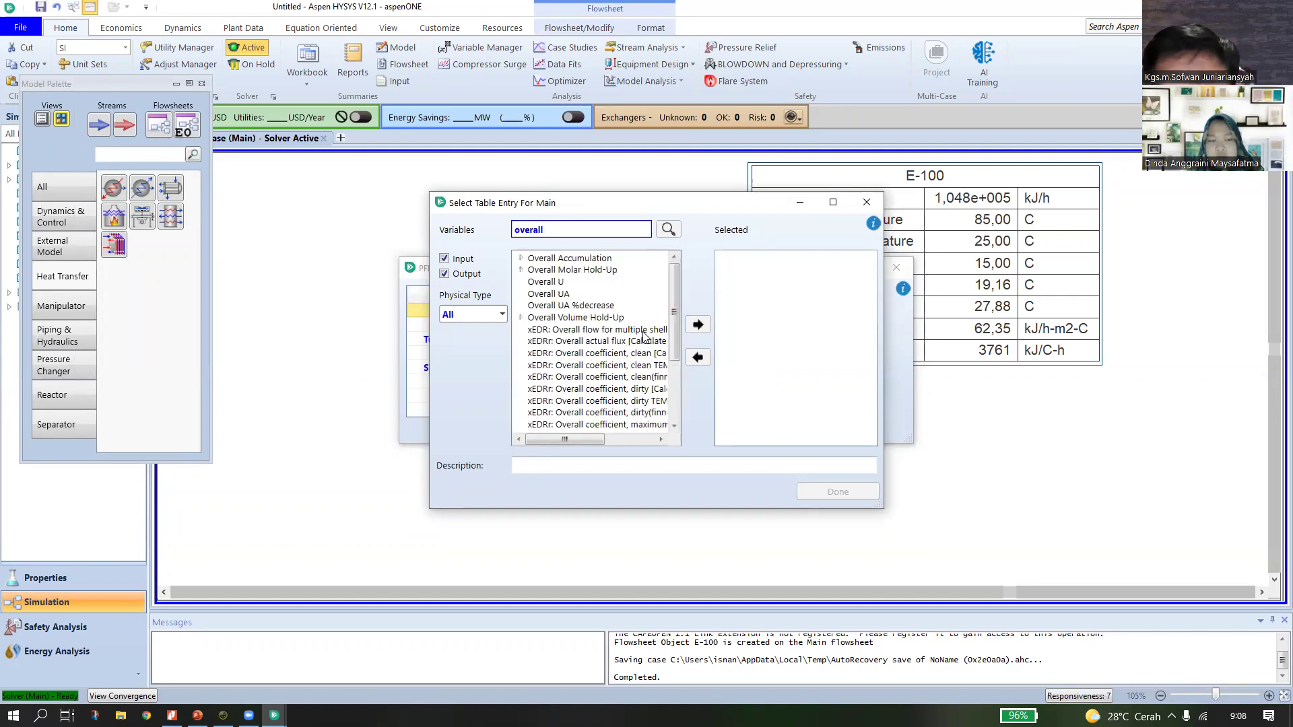
Point out the Overall U and Overall UA variables, and close the variable selection and table settings without adding anything.
click(564, 297)
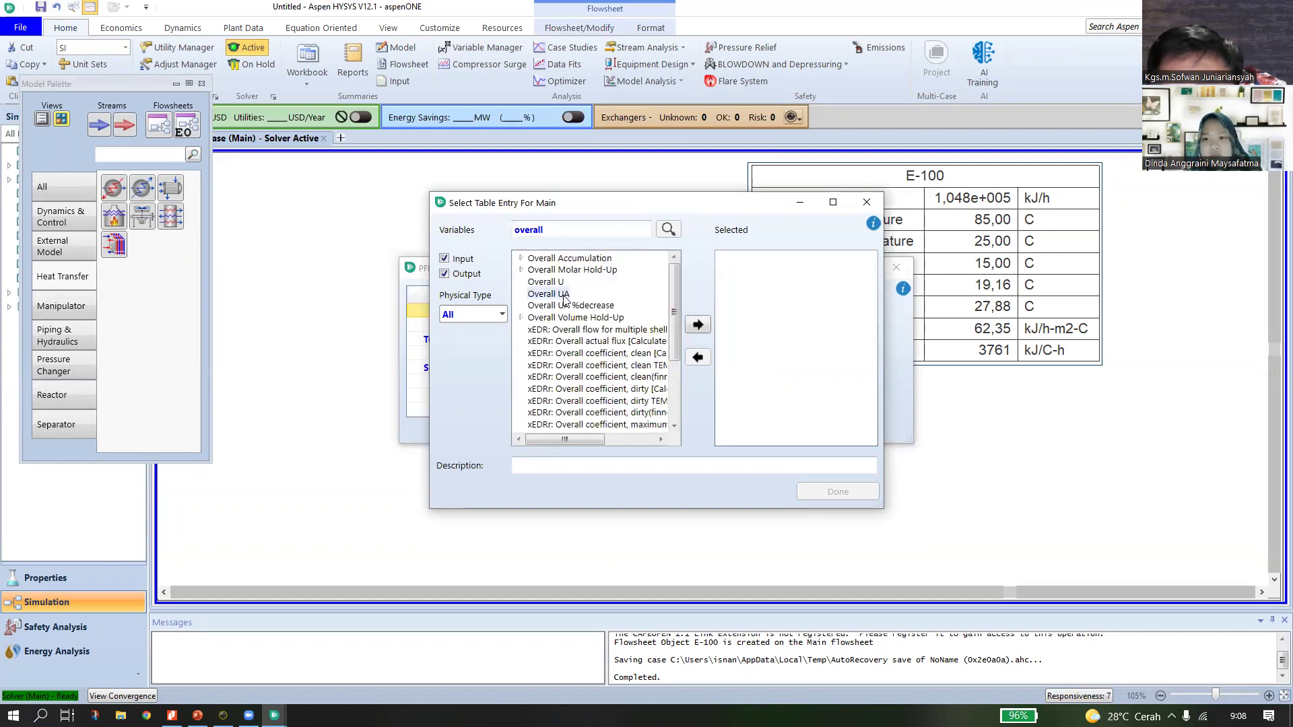
drag(611, 197, 584, 183)
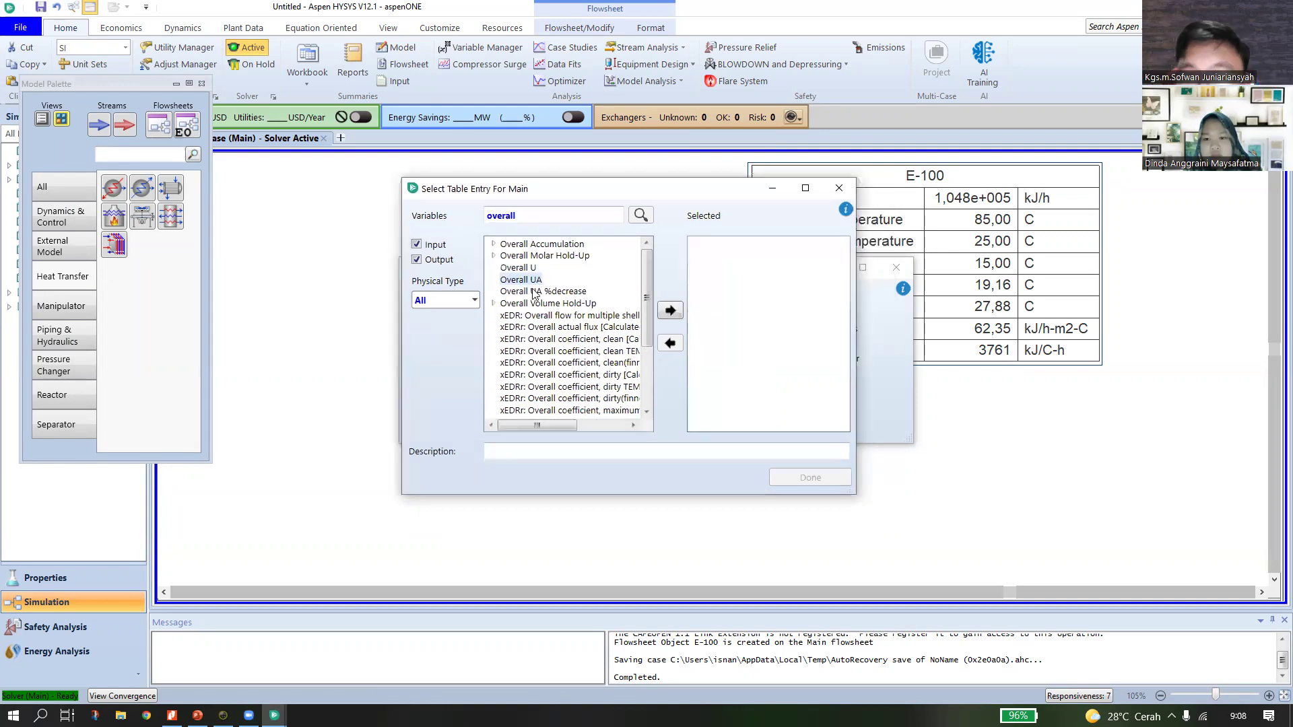
click(529, 268)
click(539, 280)
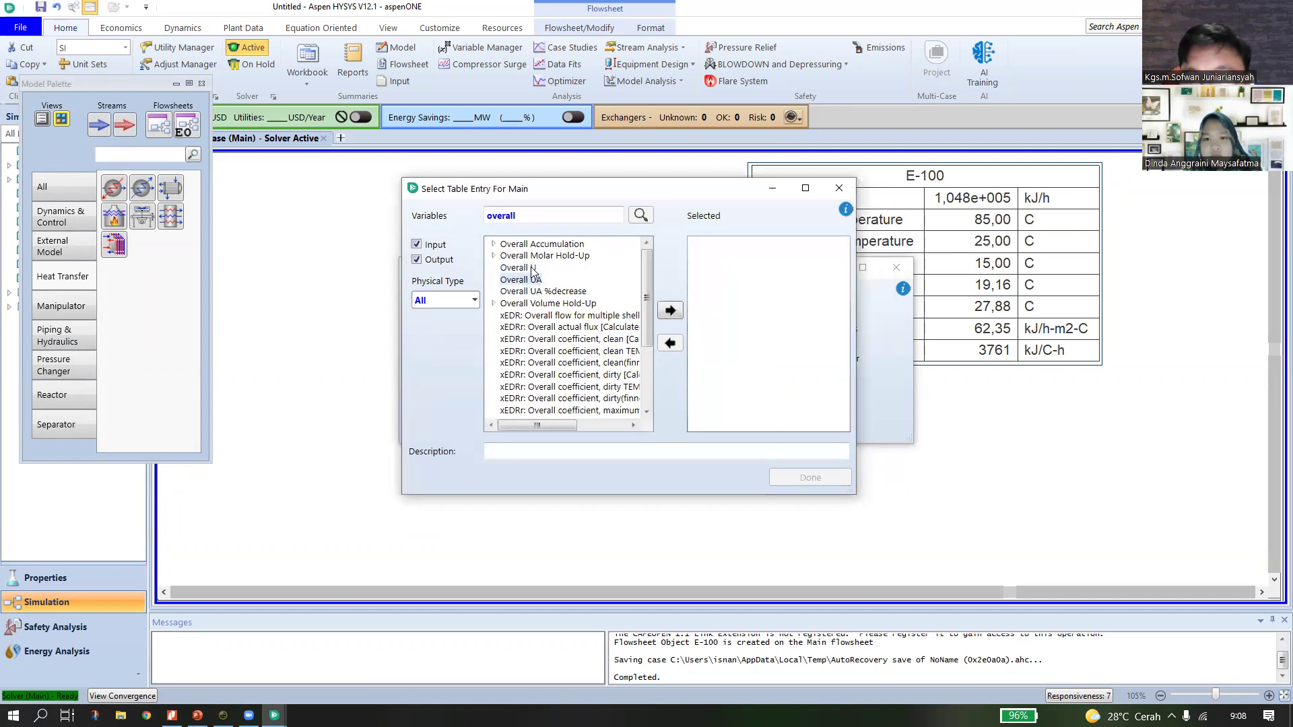
click(534, 269)
click(538, 280)
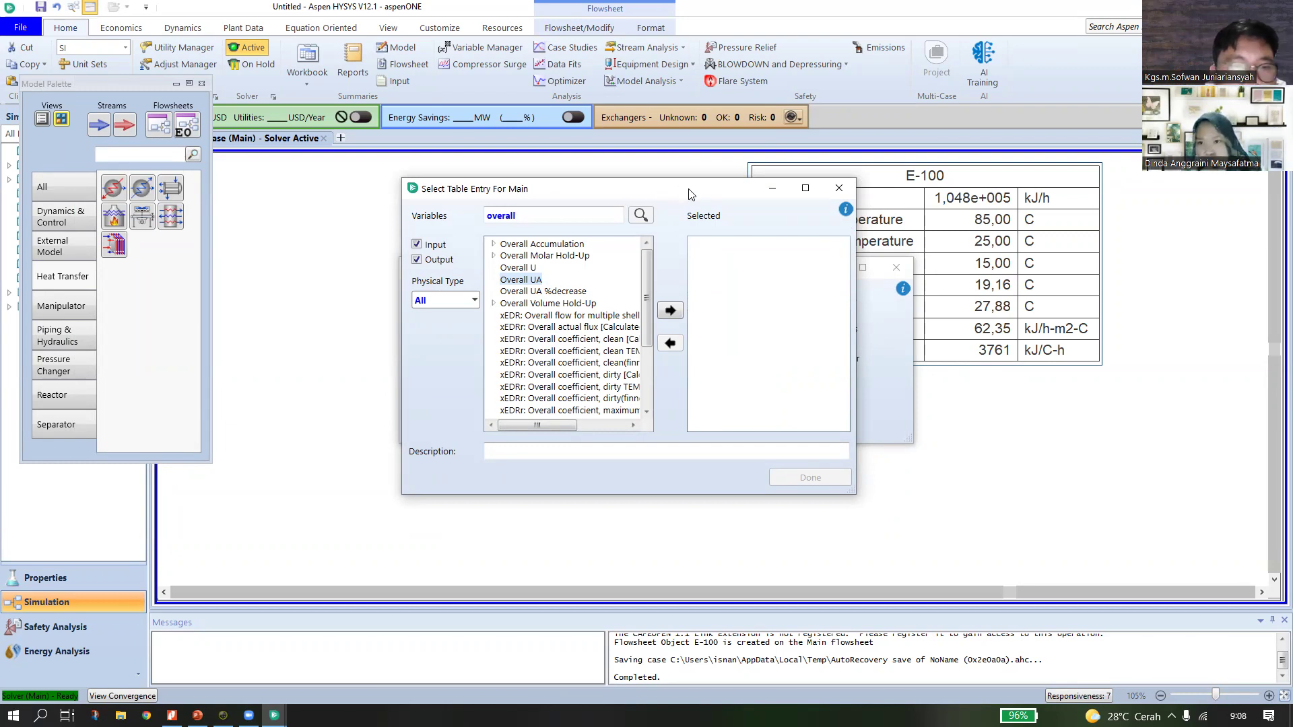
drag(690, 195, 719, 211)
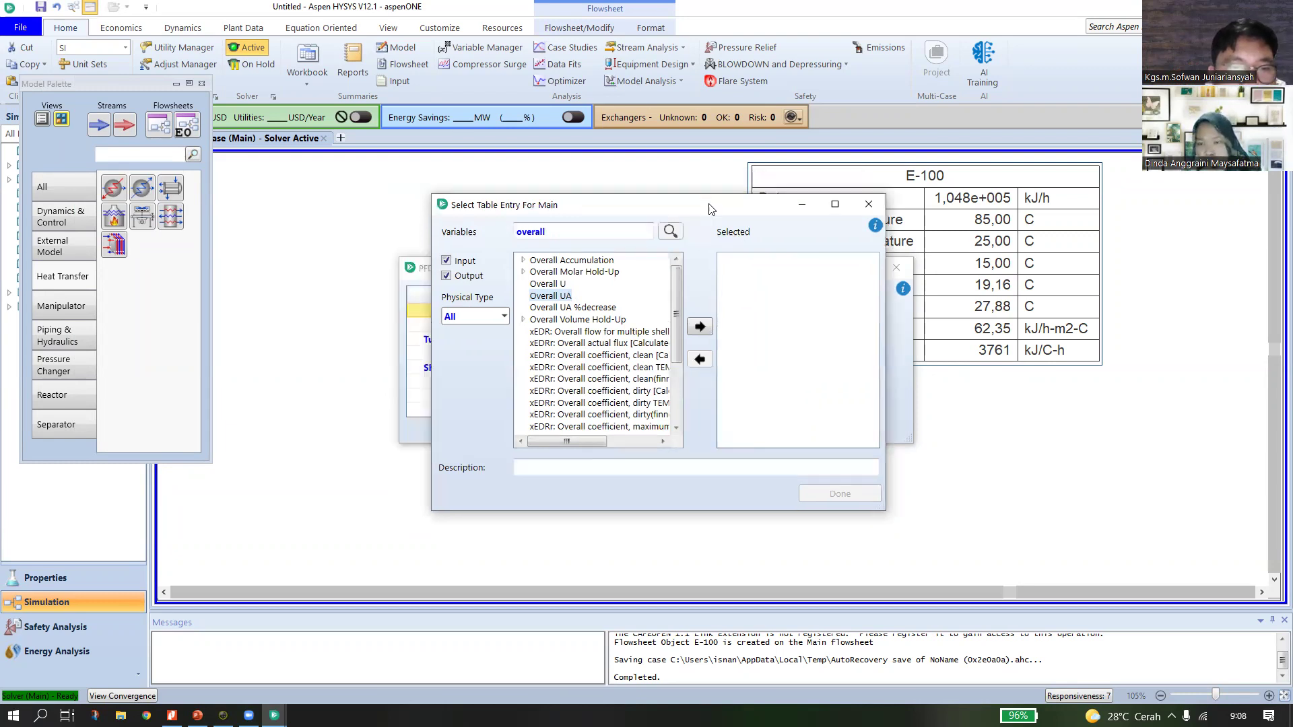
click(867, 210)
click(897, 267)
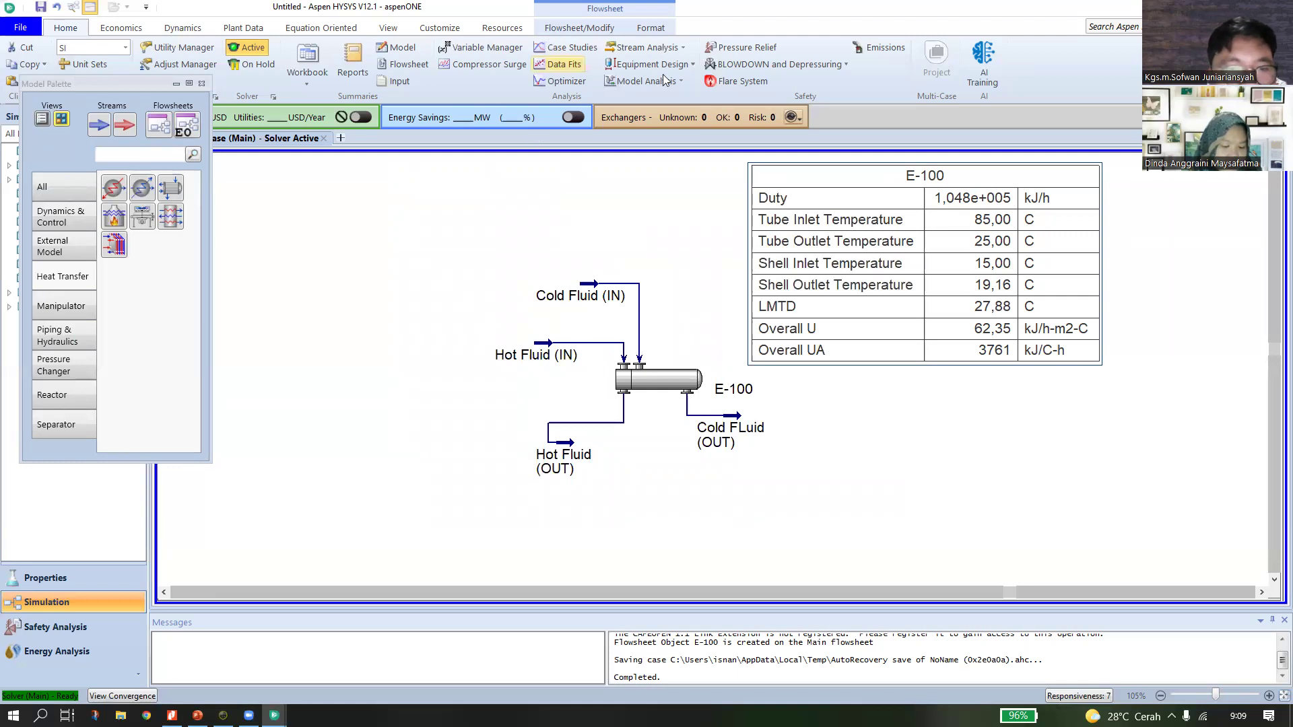
Shift the E-100 results table slightly on the flowsheet, keeping it above and clear of the exchanger.
drag(878, 174, 898, 180)
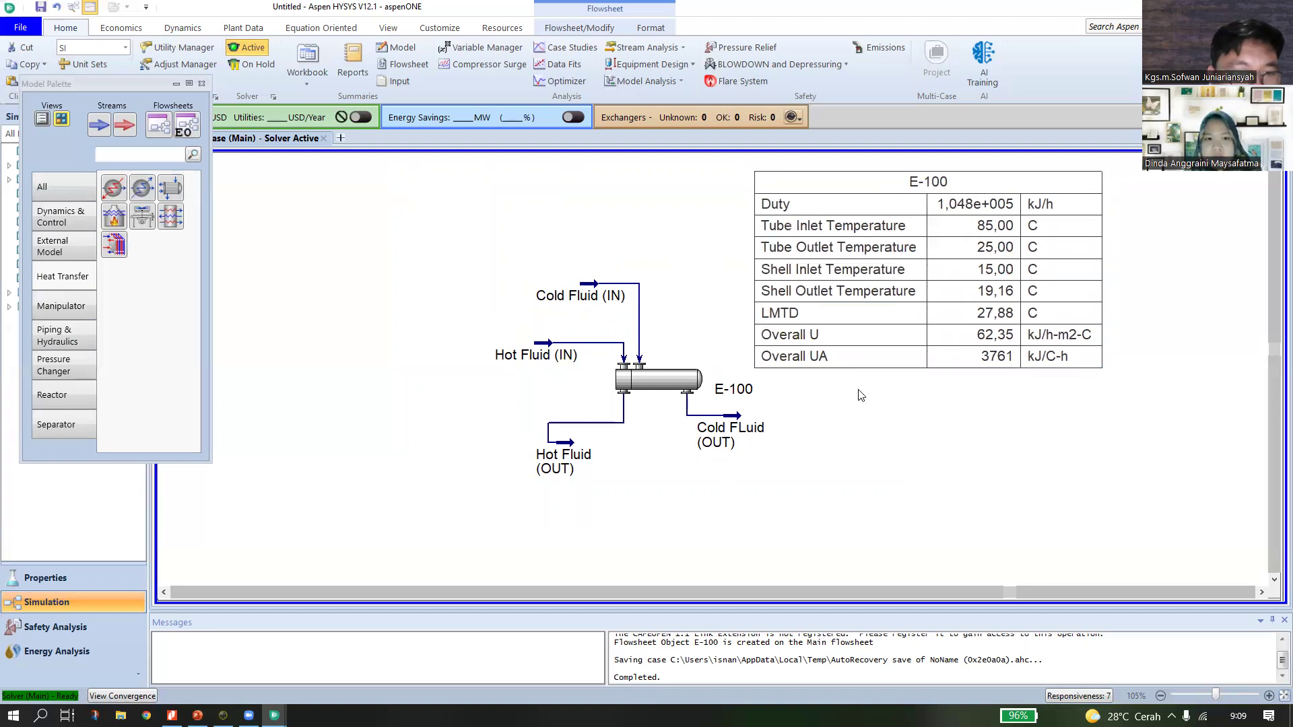
click(893, 179)
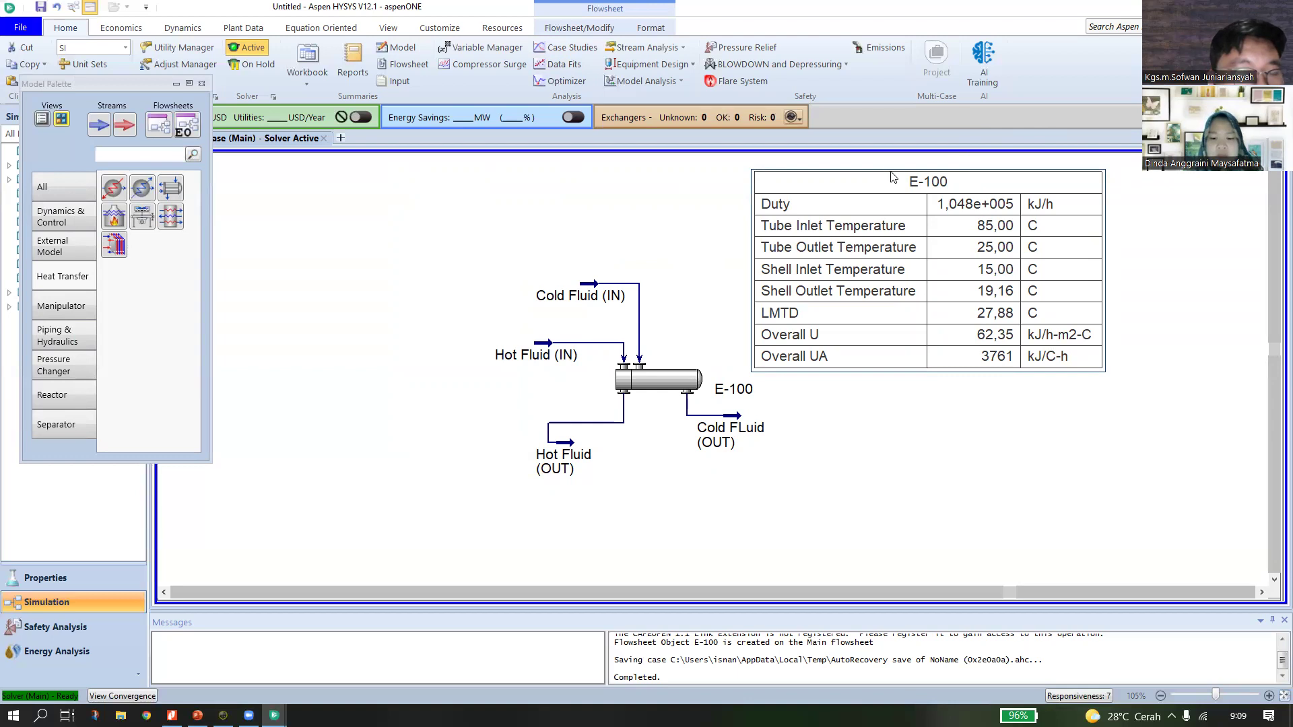
drag(900, 177, 895, 174)
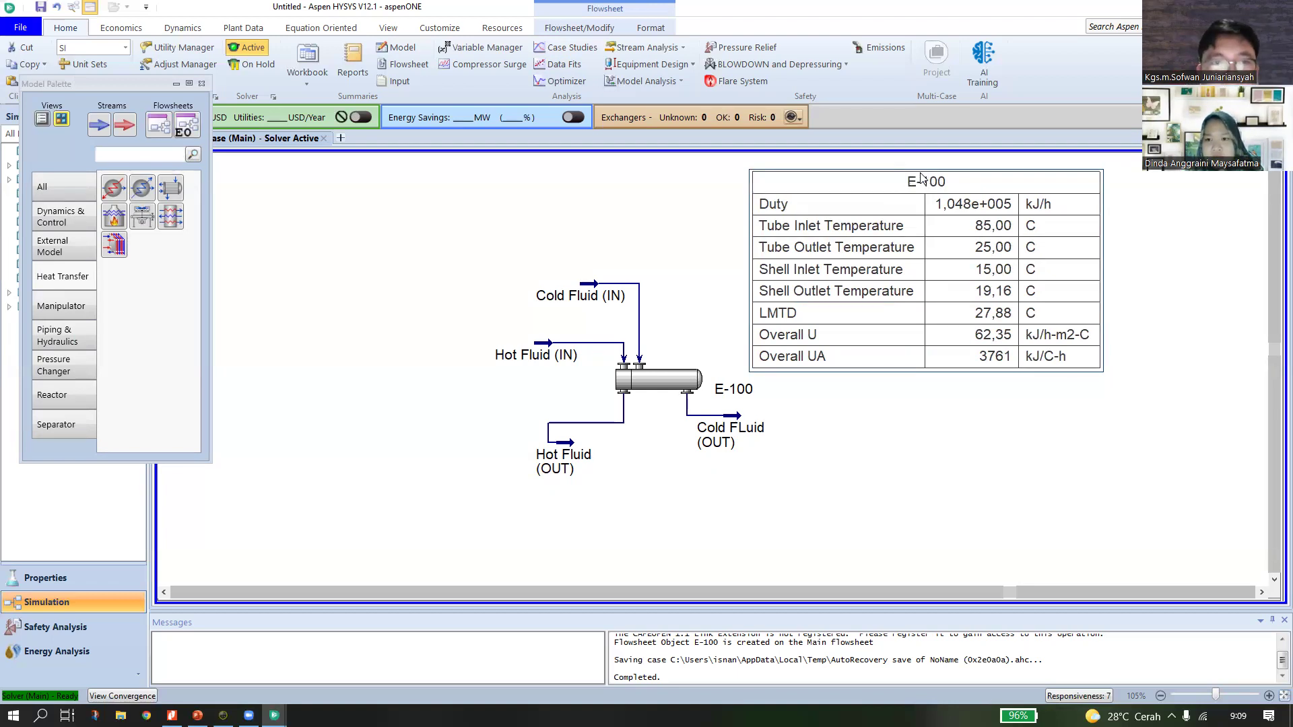
scroll(934, 181, up, 1)
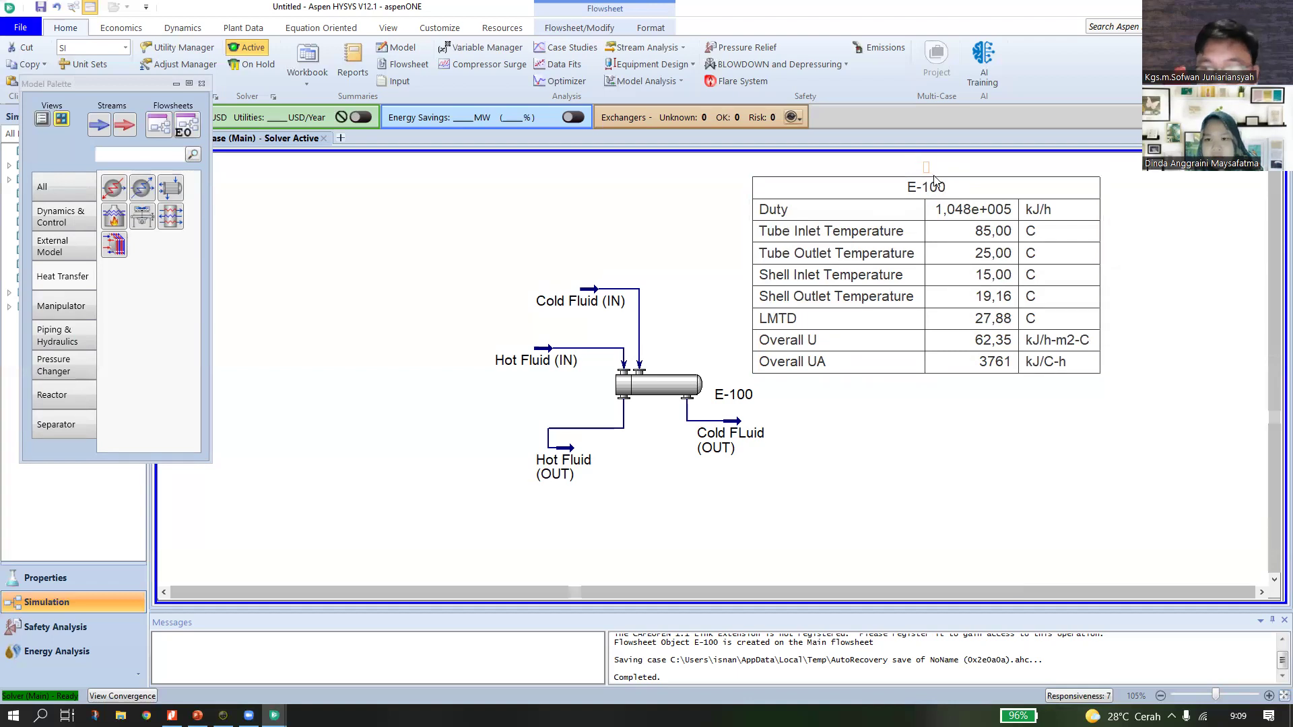
click(935, 183)
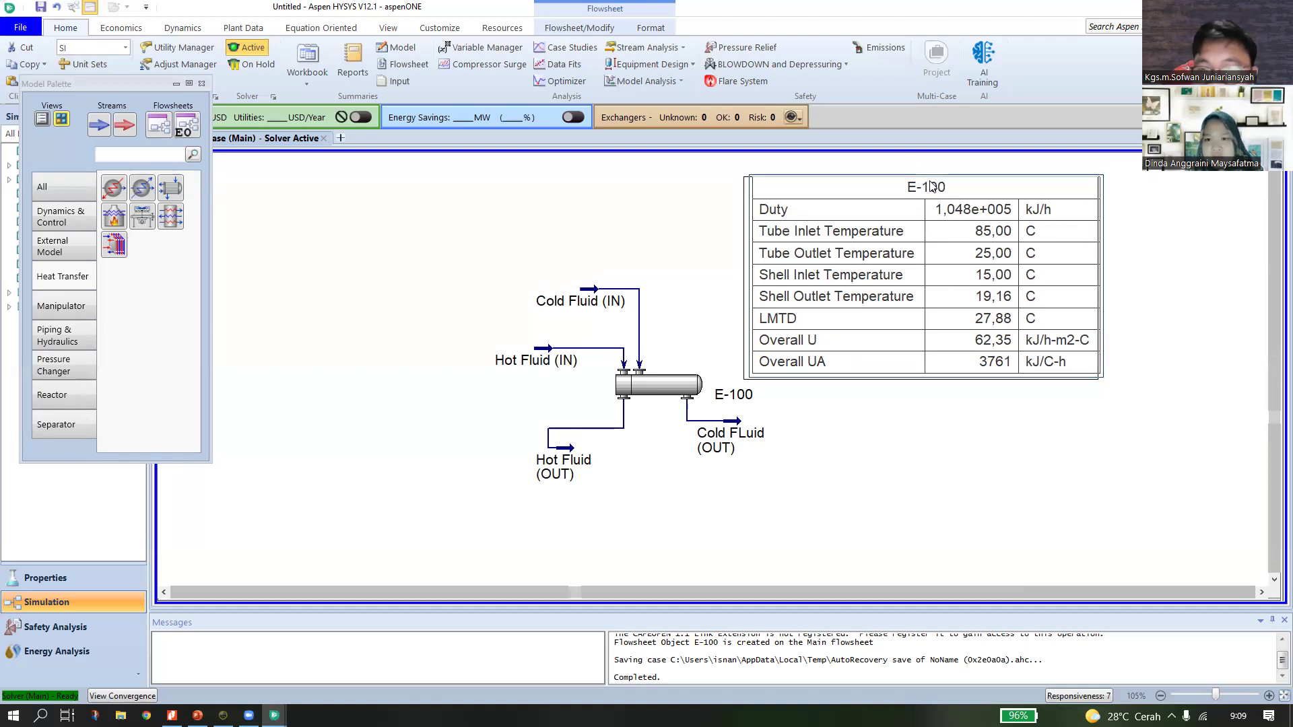
drag(933, 183, 923, 180)
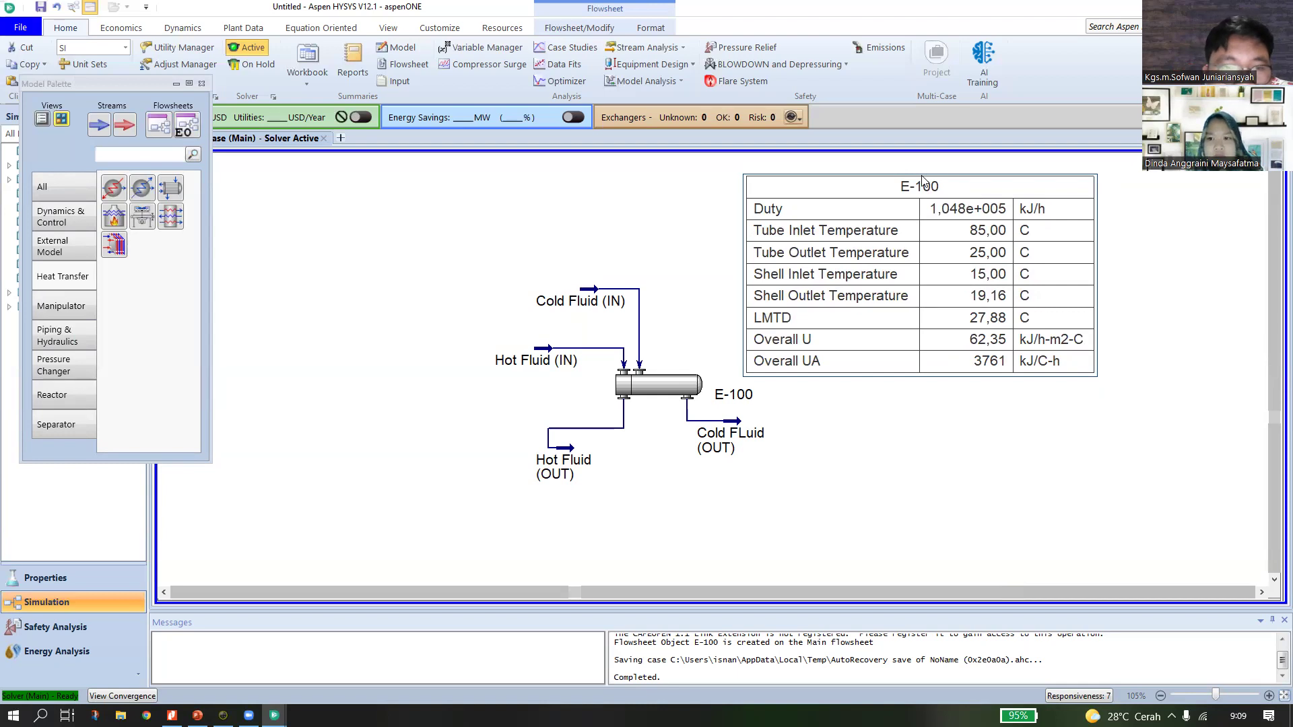
drag(921, 181, 914, 177)
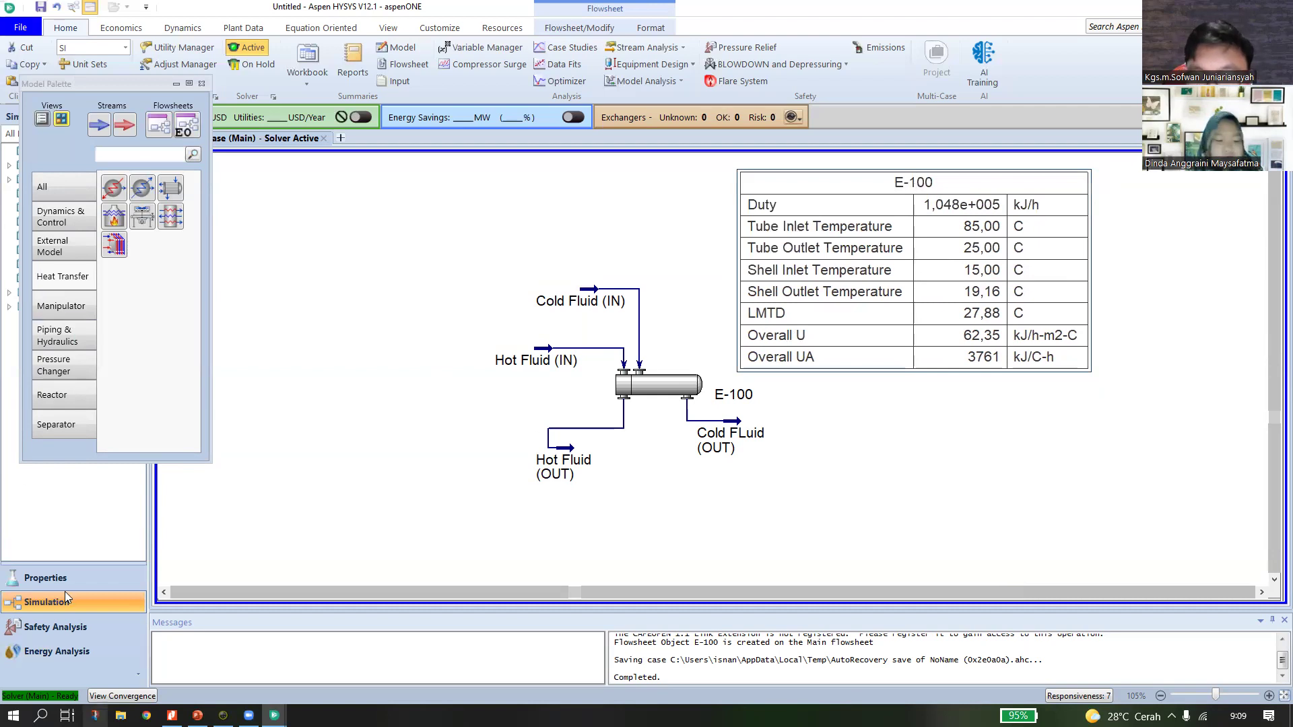
Switch to the PowerPoint case slide to read question c, and return to the Aspen HYSYS flowsheet.
click(197, 715)
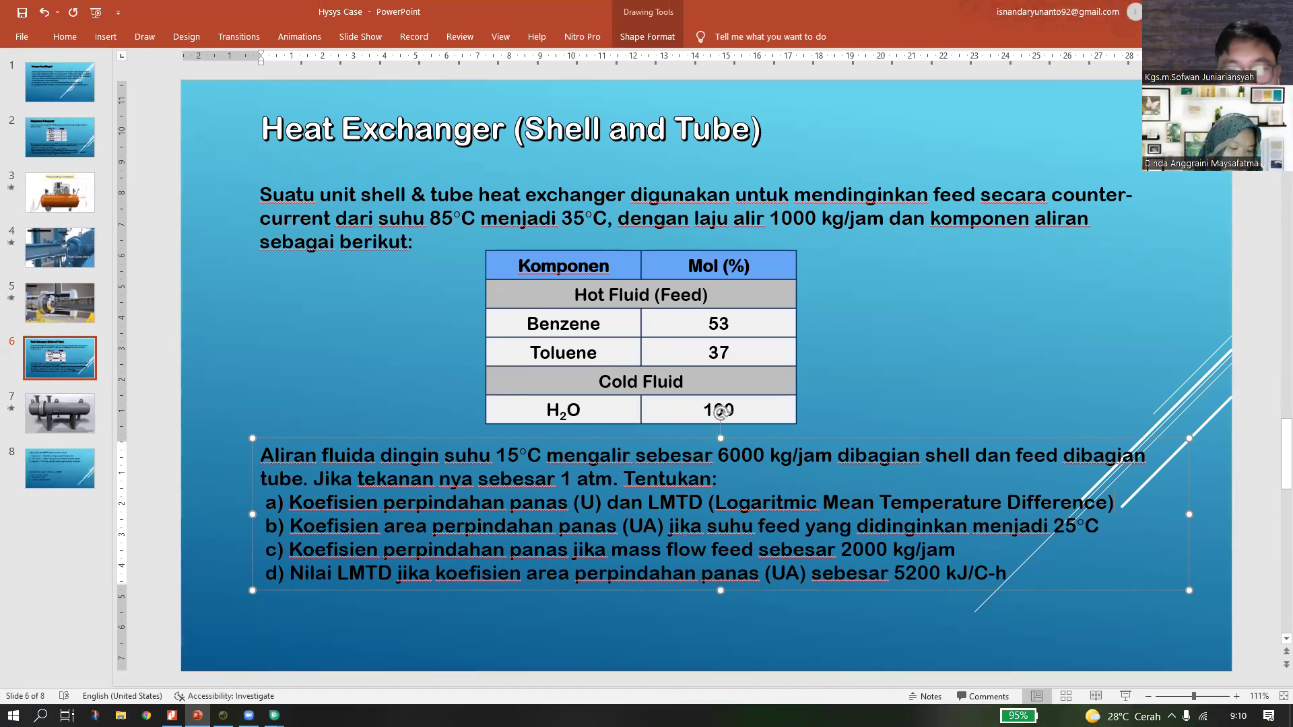
click(230, 458)
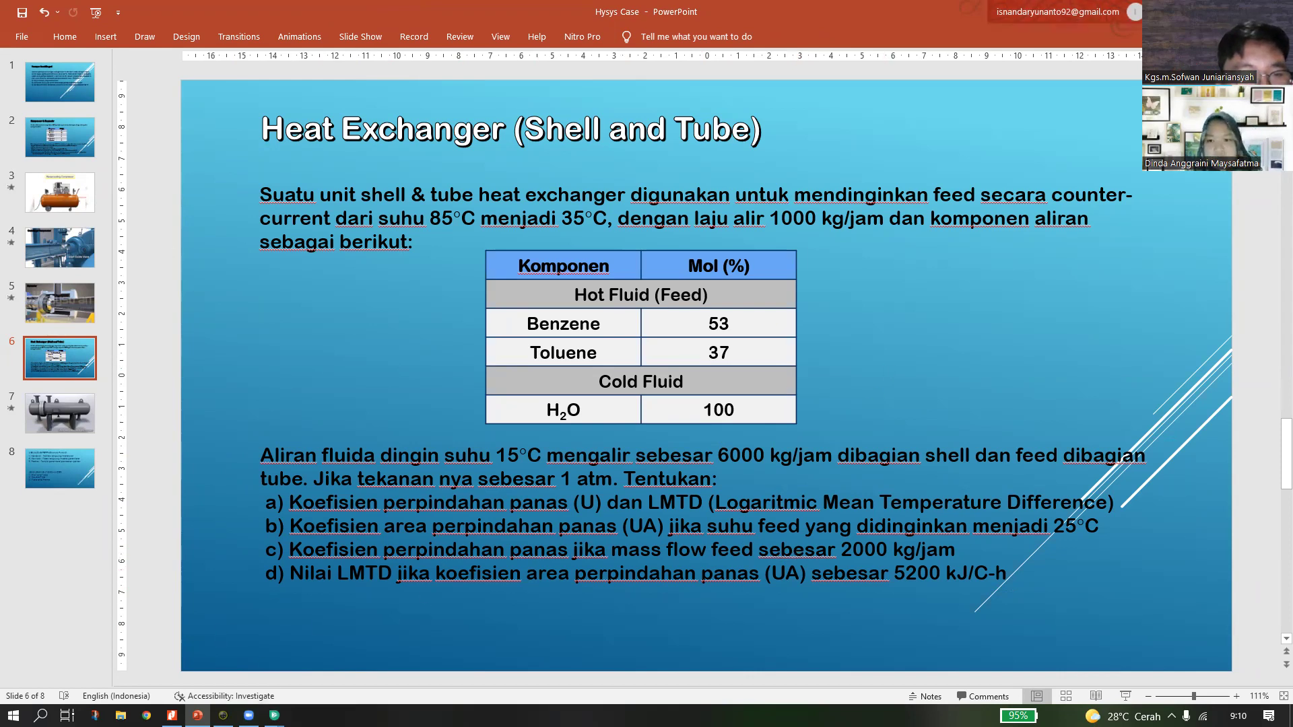
key(alt+Tab)
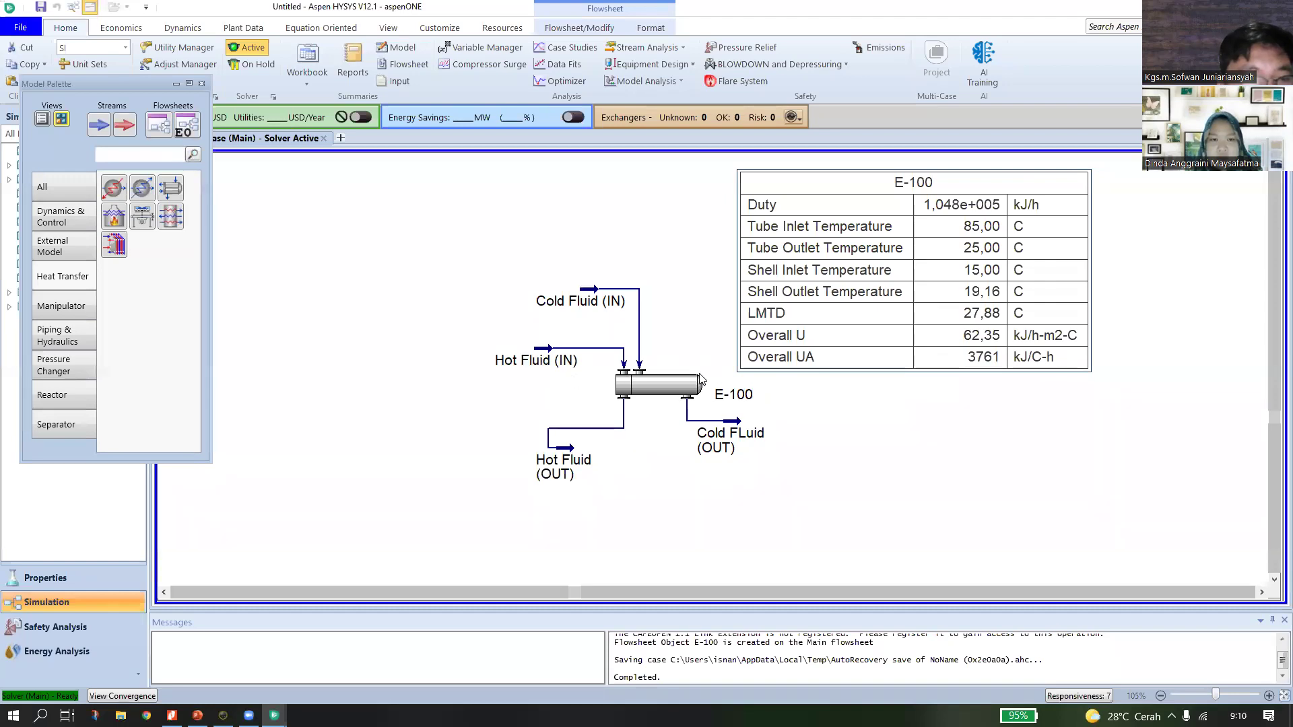
Set the Hot Fluid (IN) mass flow to 2000 kg/h in the E-100 worksheet, and move the window aside to read the results table.
double_click(659, 383)
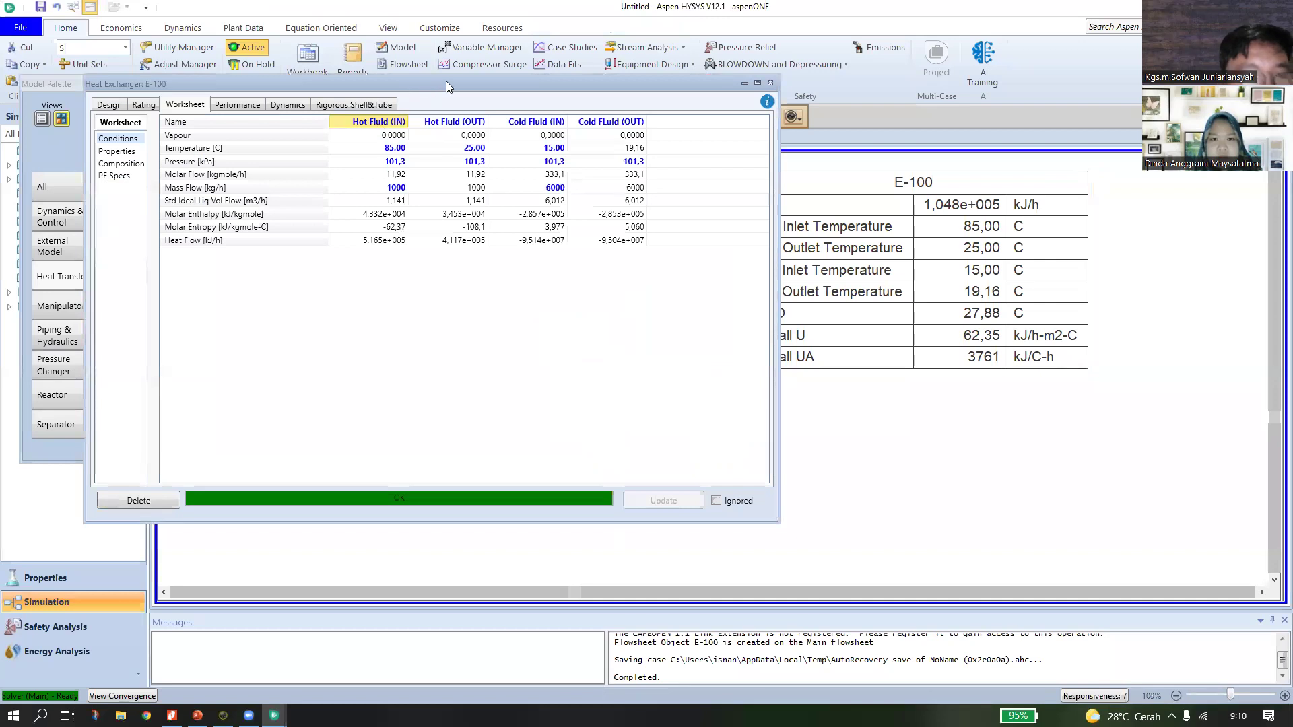
mouse_move(446, 81)
mouse_down()
mouse_move(478, 80)
mouse_move(465, 78)
mouse_up()
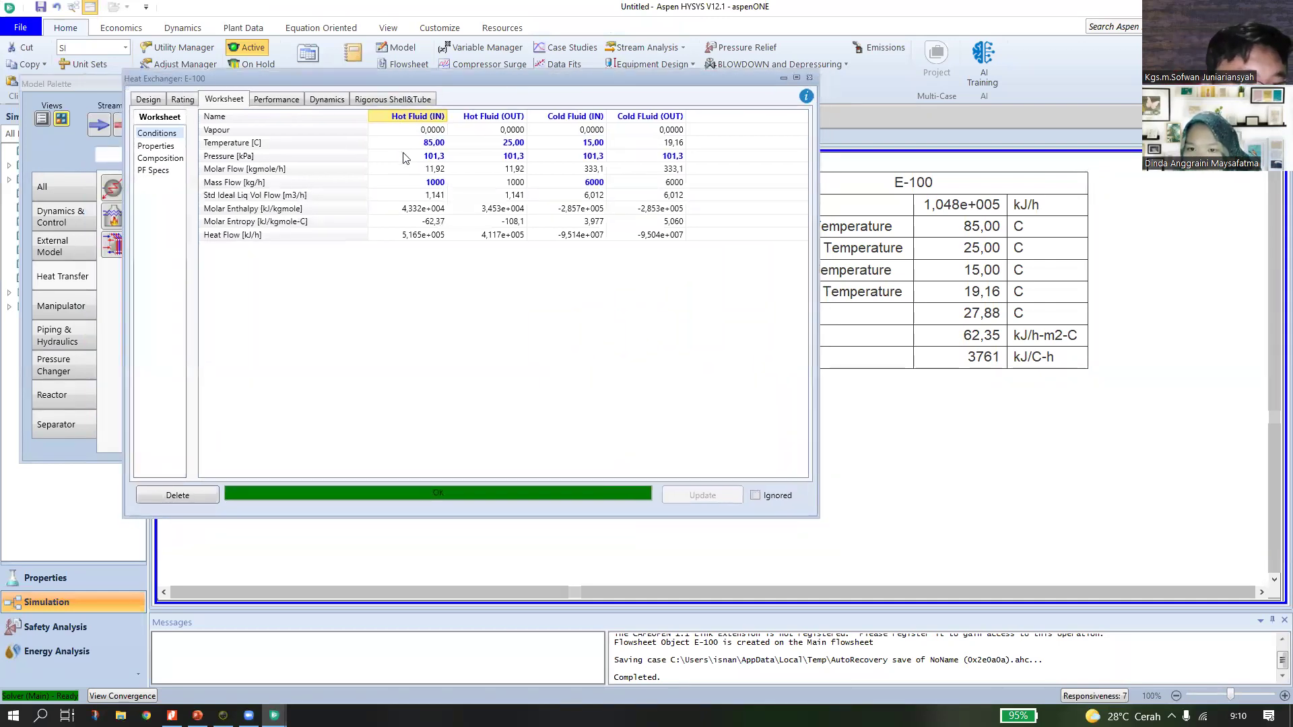
click(434, 187)
text(2)
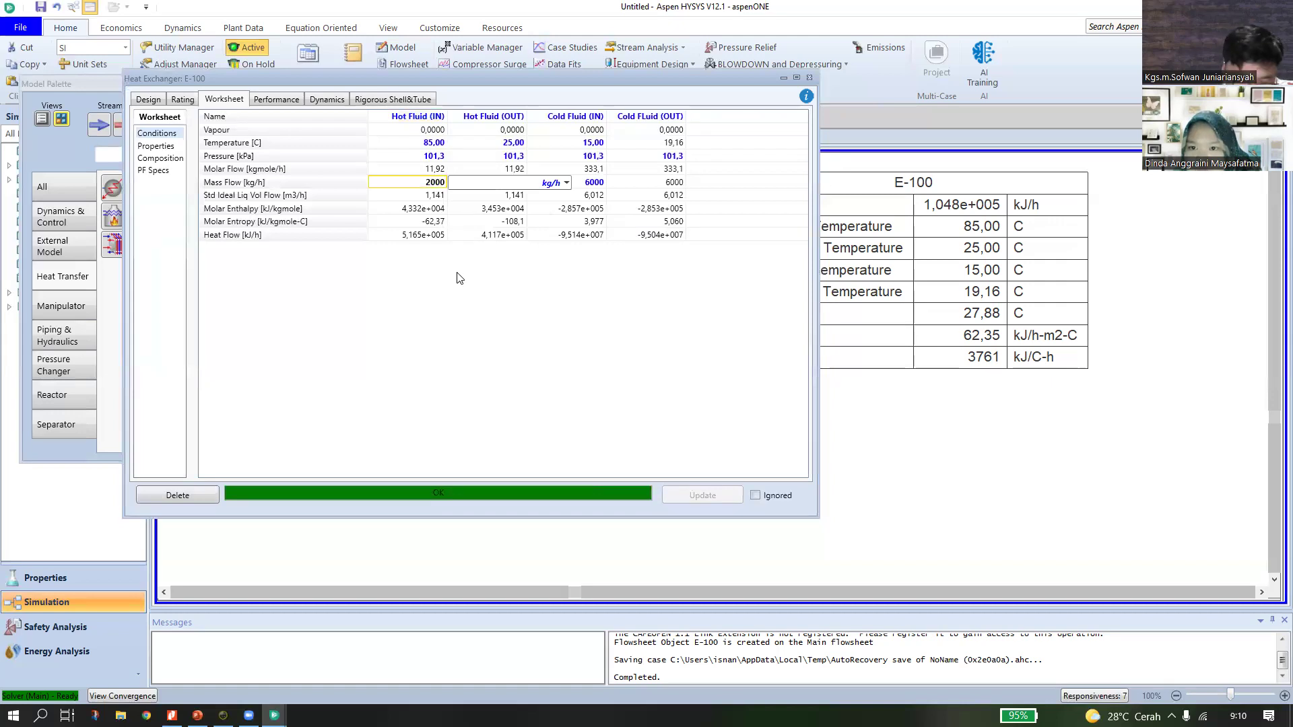
key(Return)
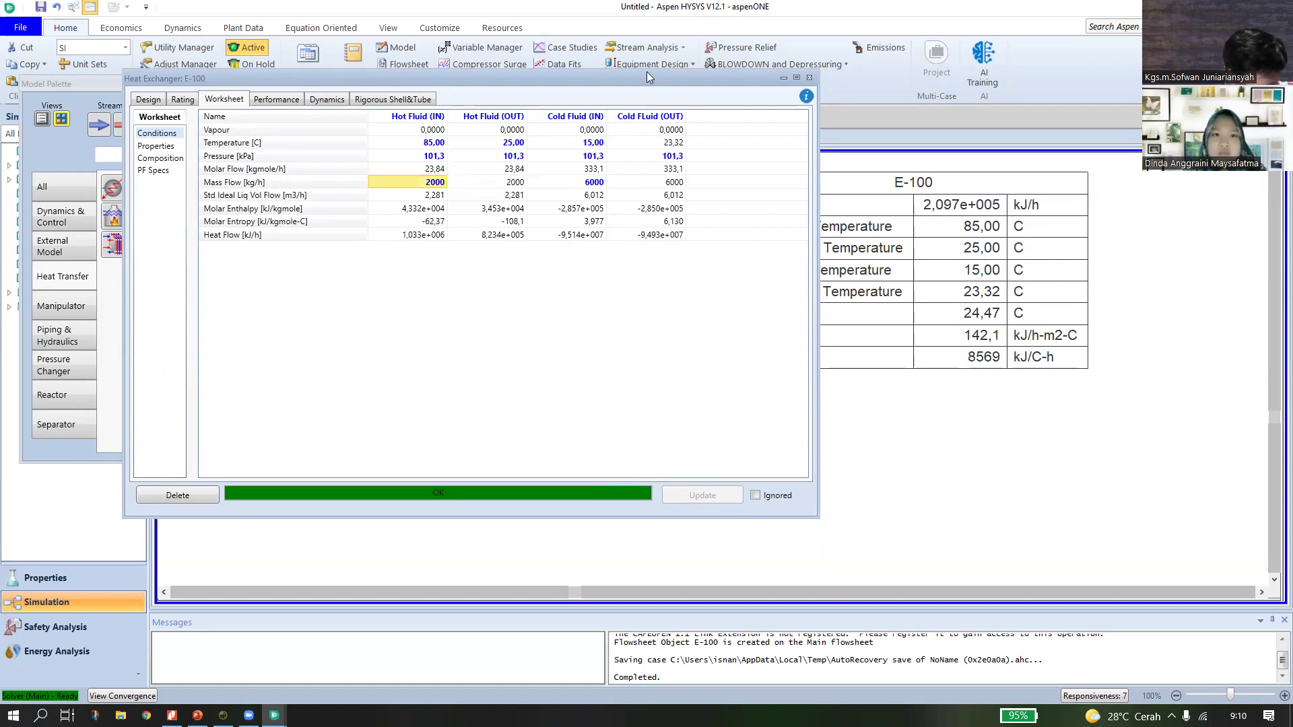
drag(648, 81, 657, 86)
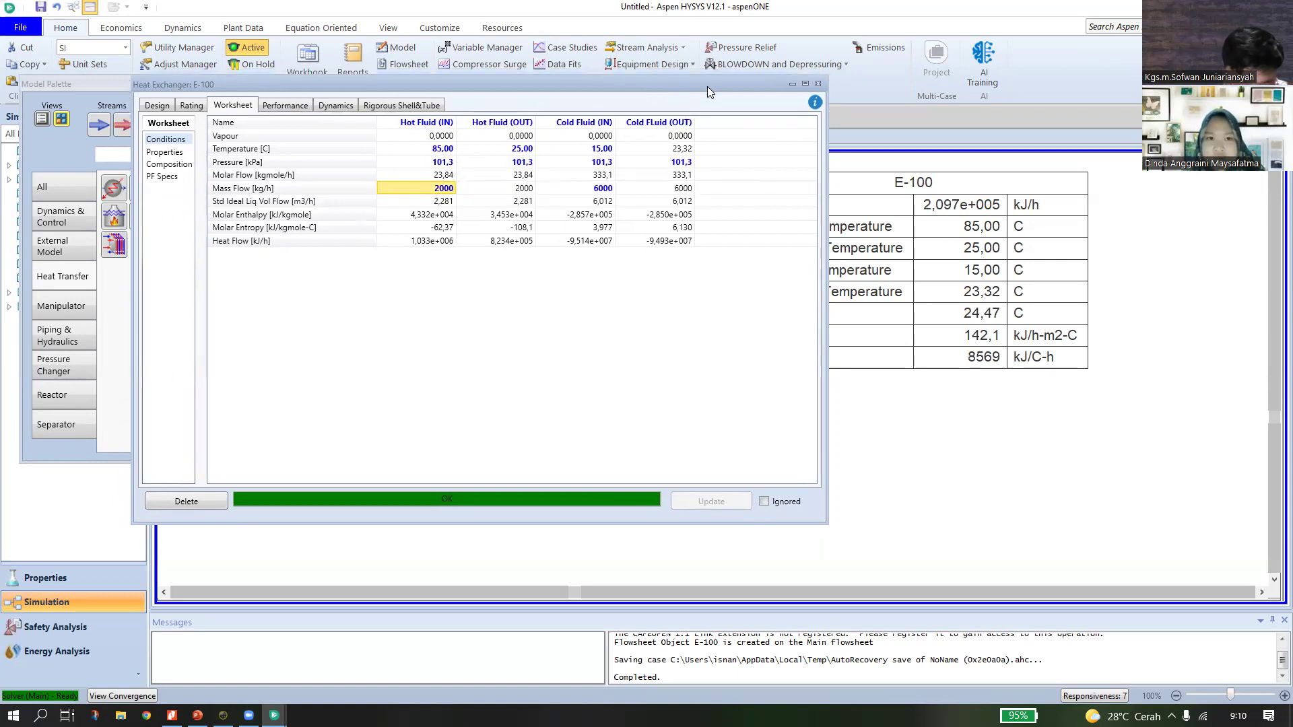
drag(707, 86, 543, 91)
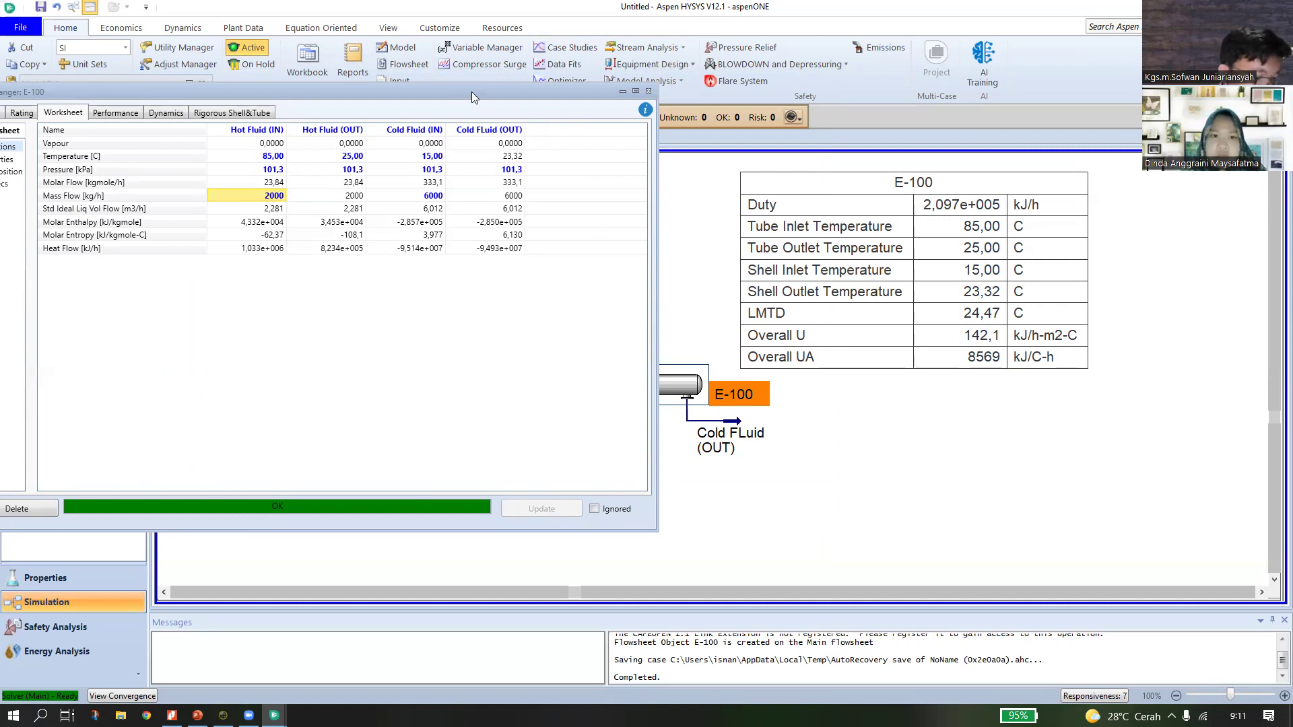
drag(472, 97, 665, 71)
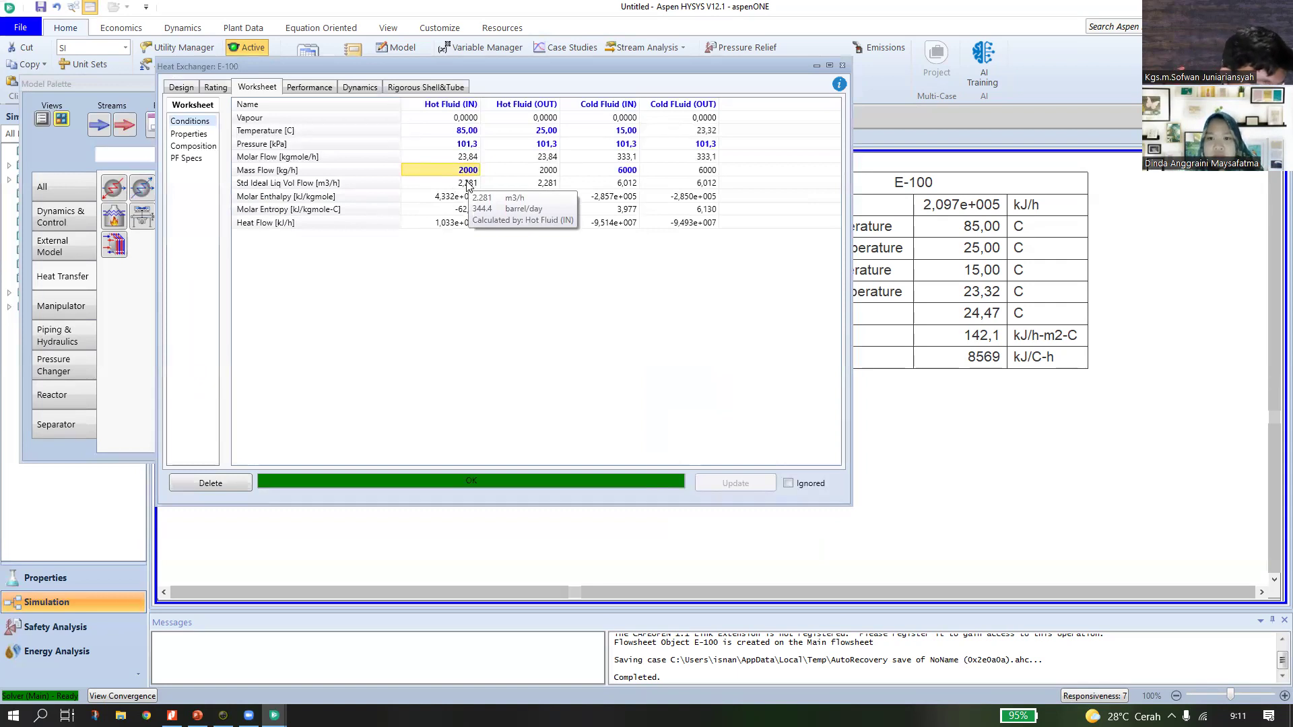
Set the Hot Fluid (IN) mass flow to 1000 kg/h and back to 2000 kg/h to compare the E-100 results.
double_click(474, 170)
text(1000)
key(Return)
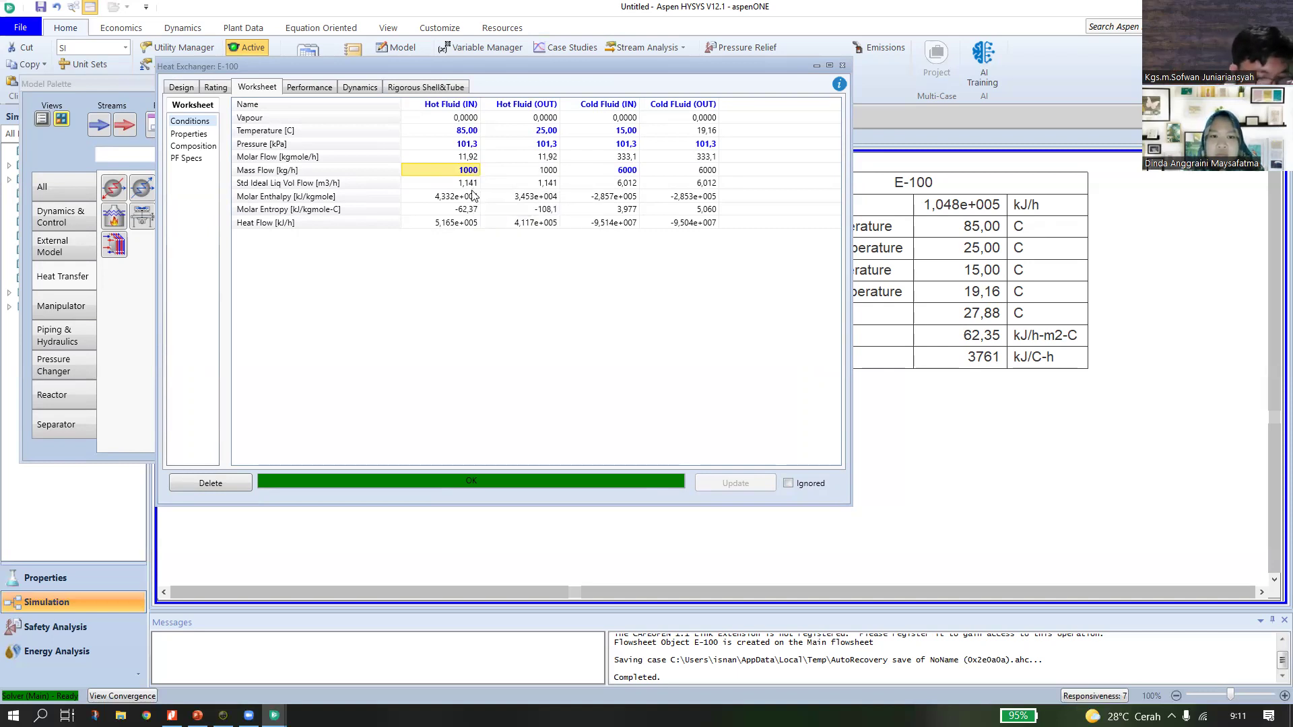
text(200)
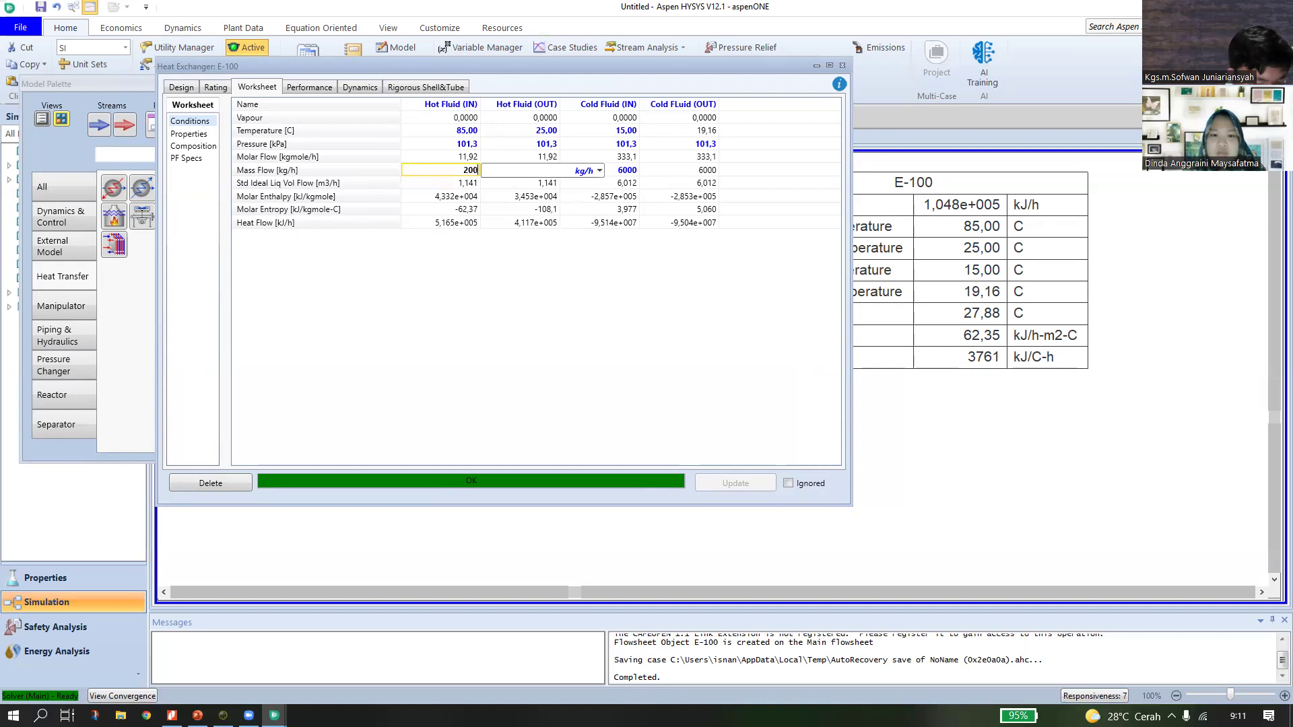
key(Return)
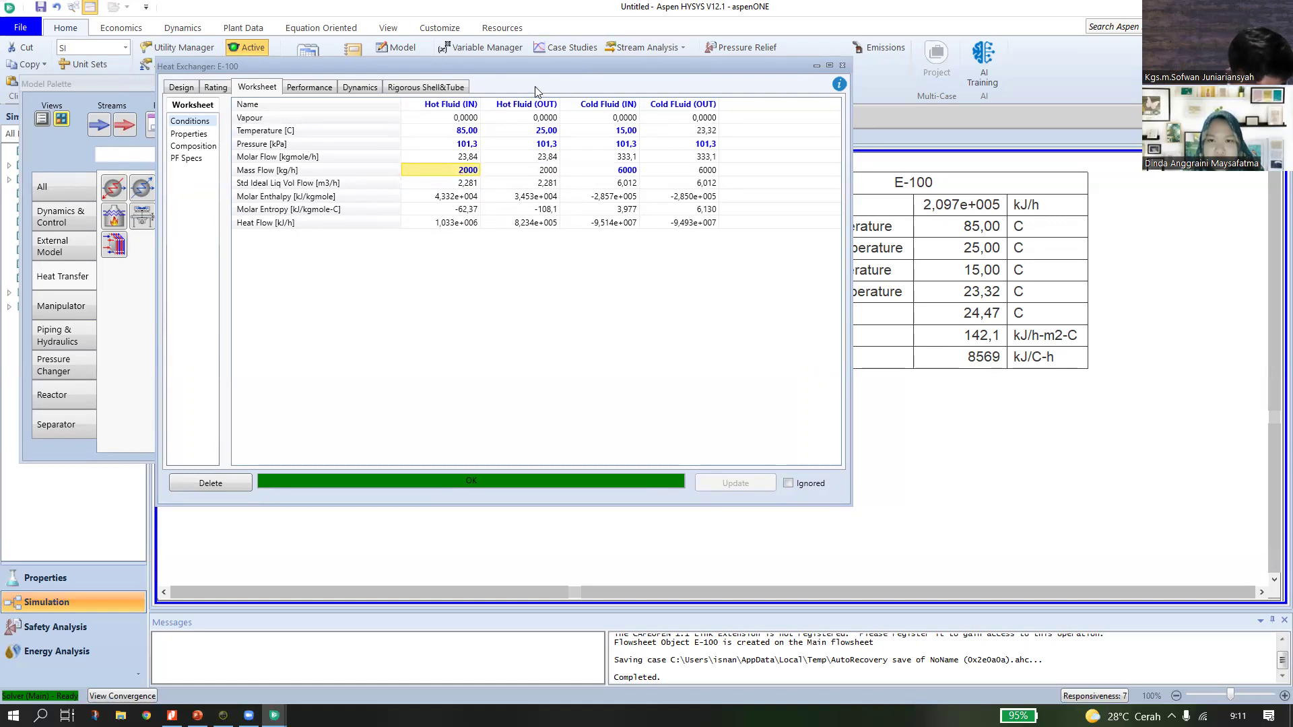
View the stream properties in the E-100 worksheet and return to the stream conditions.
drag(517, 65, 578, 66)
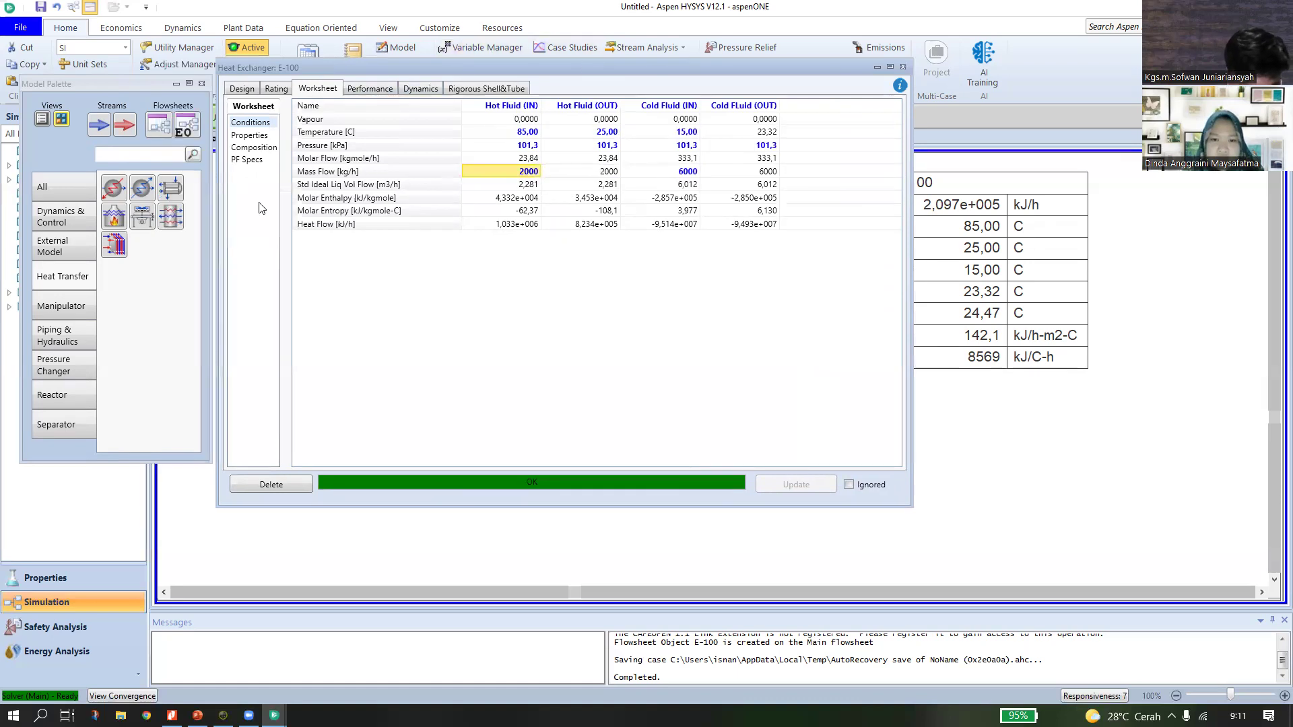
click(251, 137)
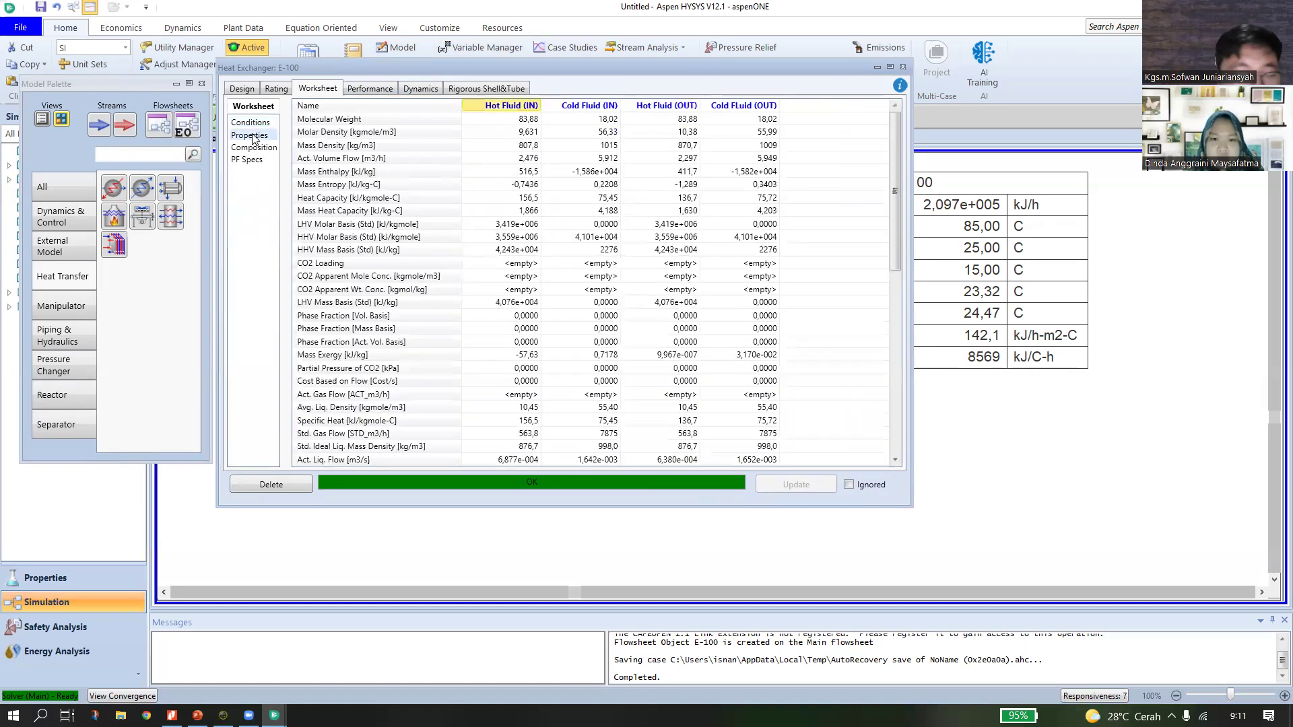
drag(545, 67, 522, 53)
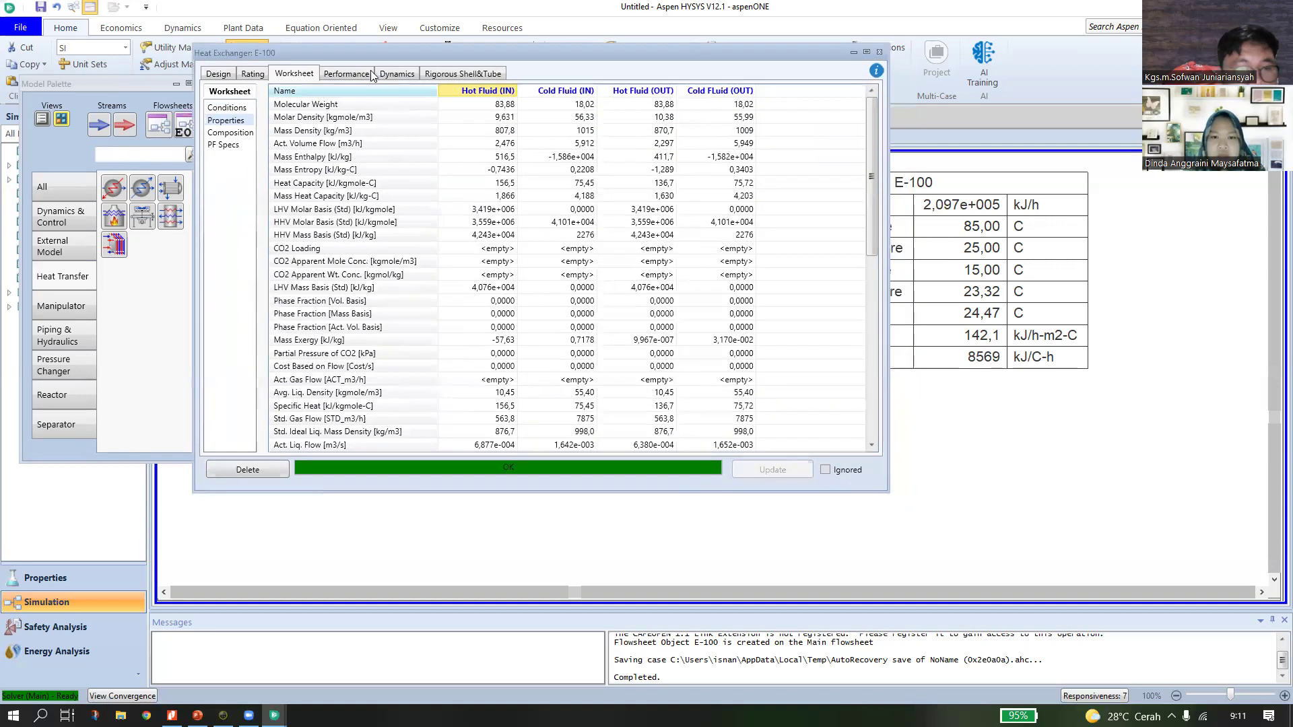
click(232, 108)
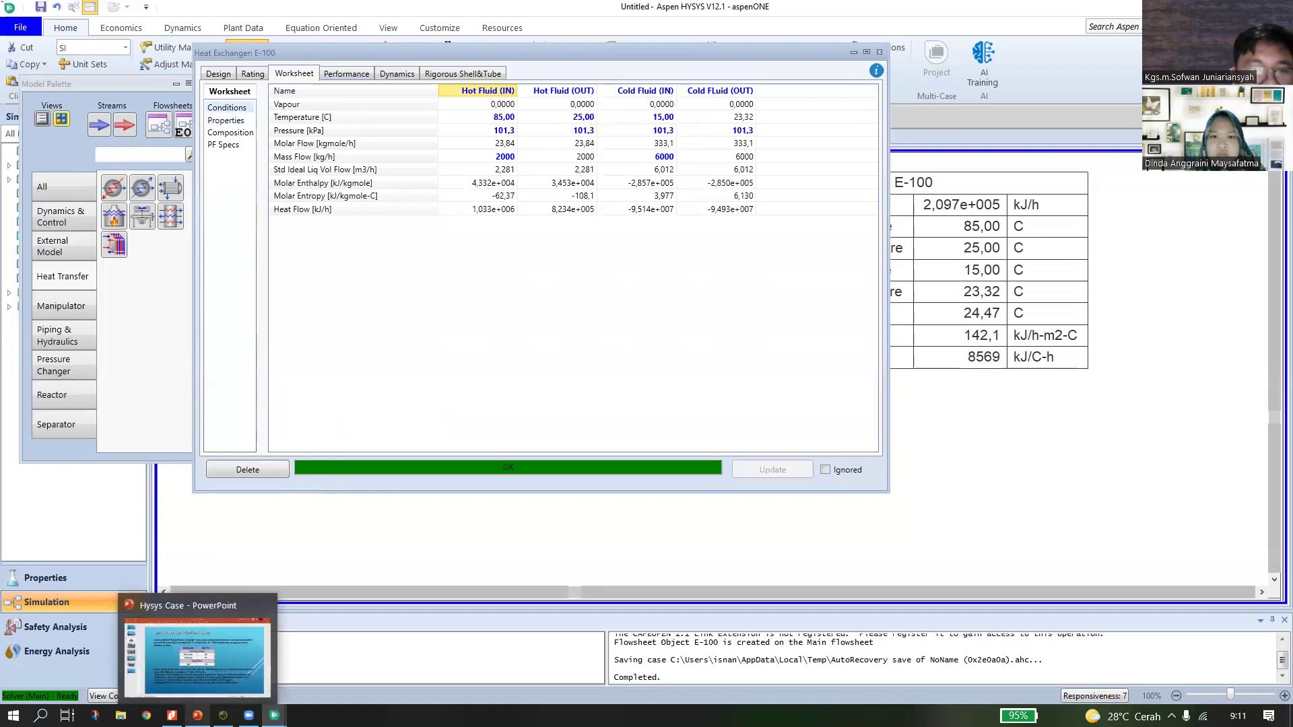
Switch to the PowerPoint case slide to read question d on LMTD, and return to Aspen HYSYS.
click(197, 715)
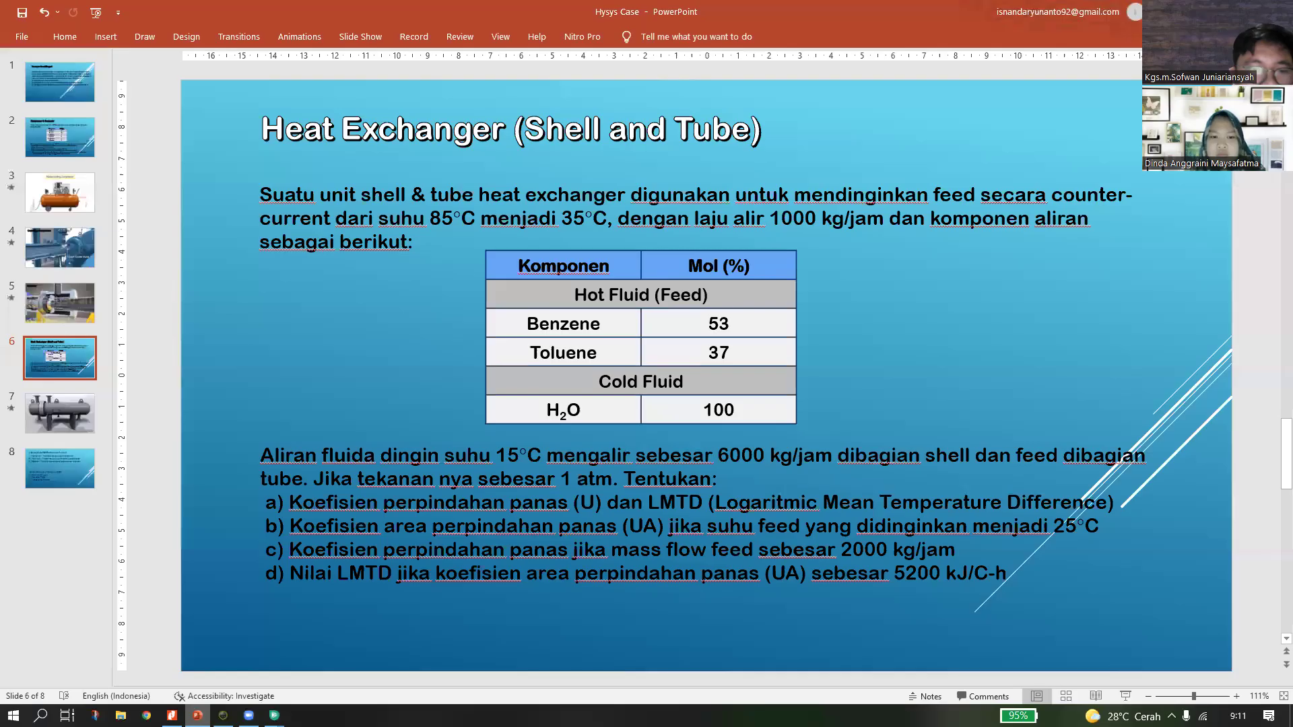
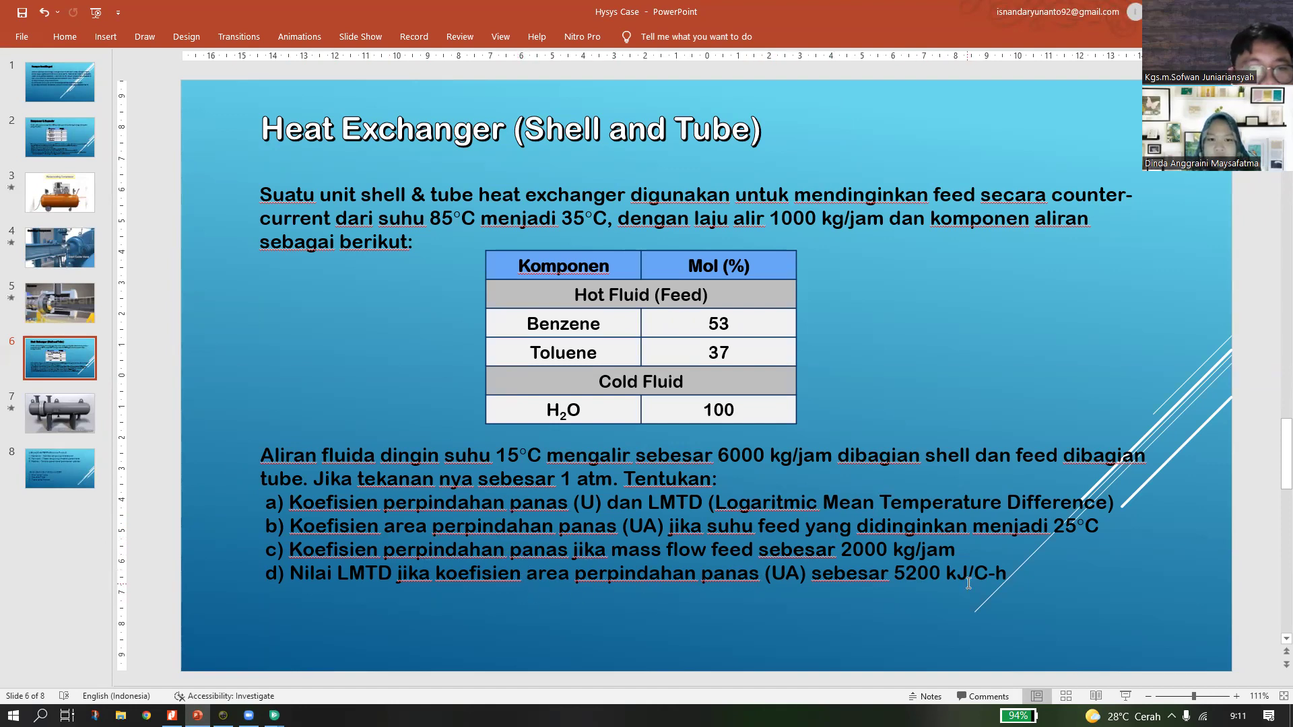
drag(293, 576, 395, 569)
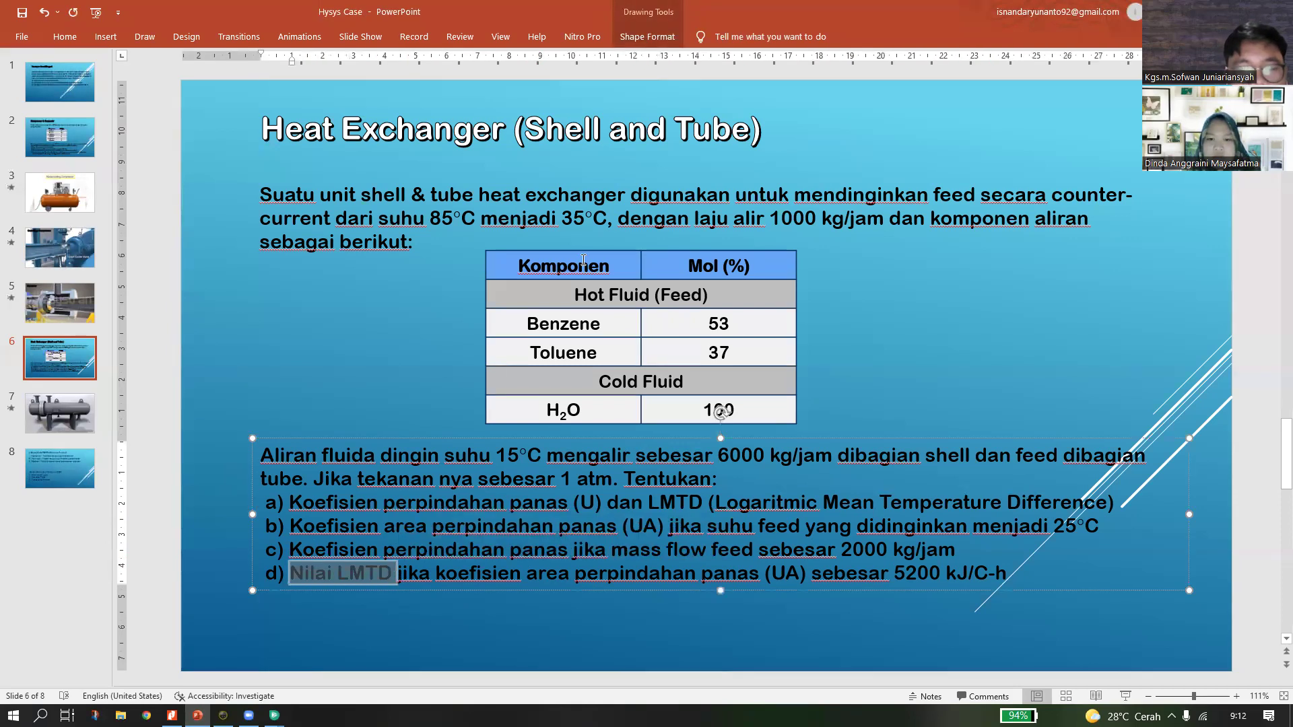
click(366, 623)
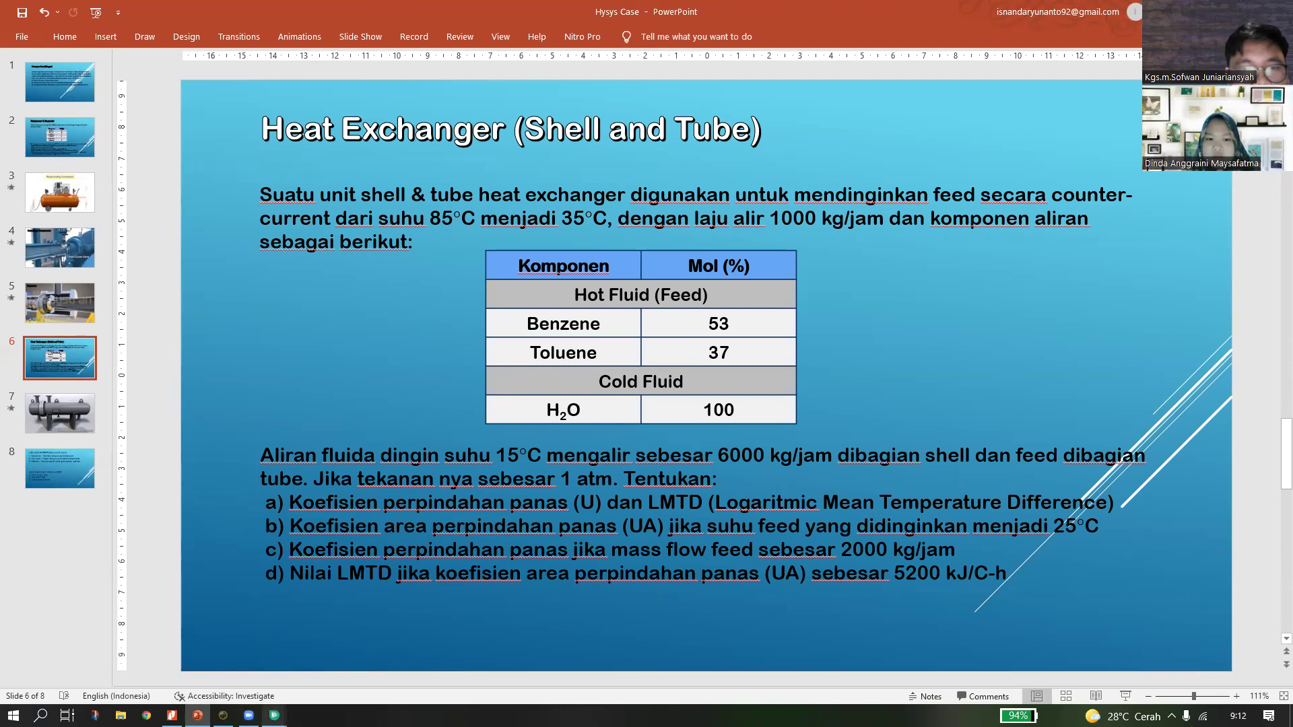
mouse_move(274, 715)
click(390, 641)
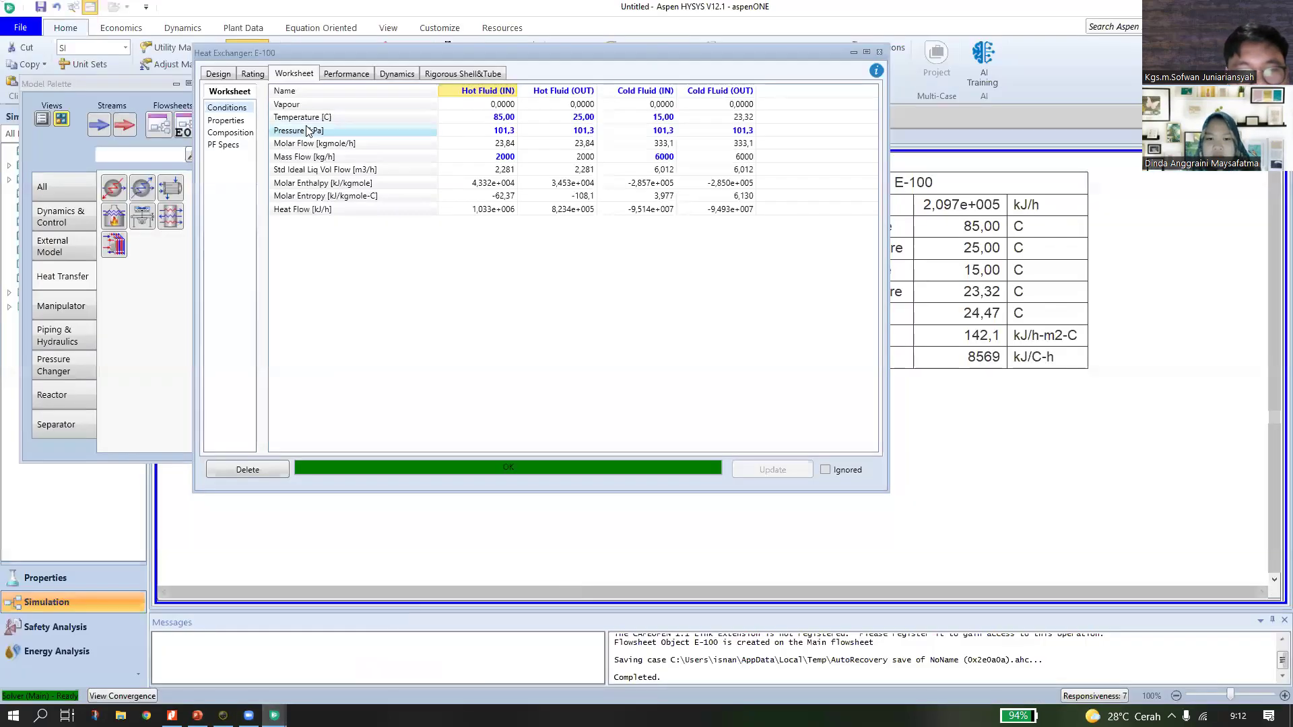
Look through the E-100 design and rating pages for the overall UA, including the parameters, sizing, nozzles, specs and user variables.
click(218, 73)
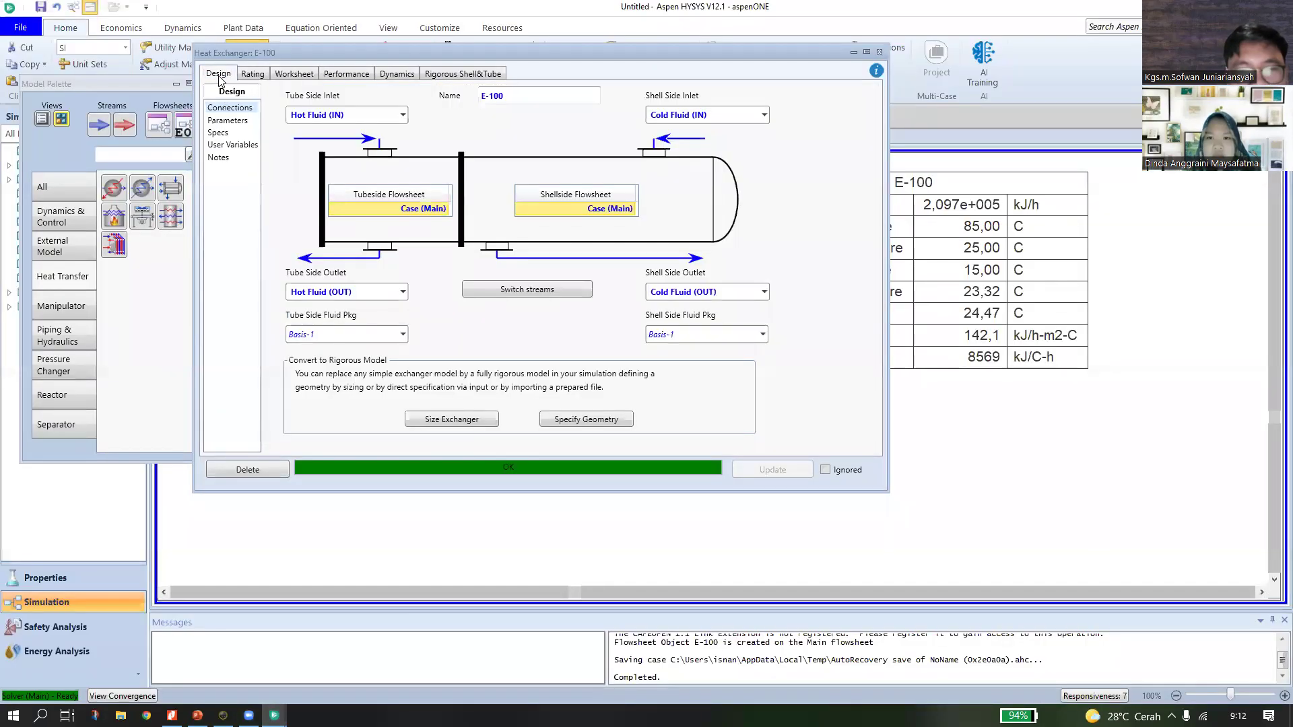
click(233, 120)
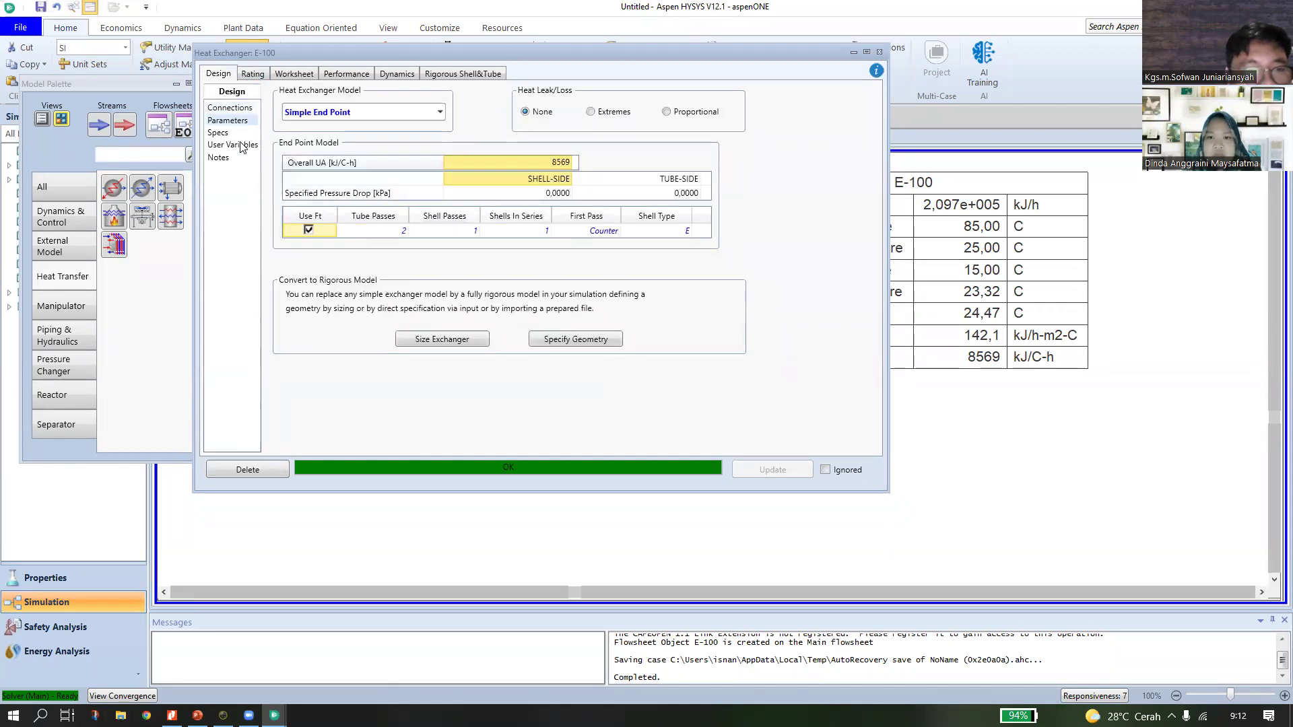
click(254, 74)
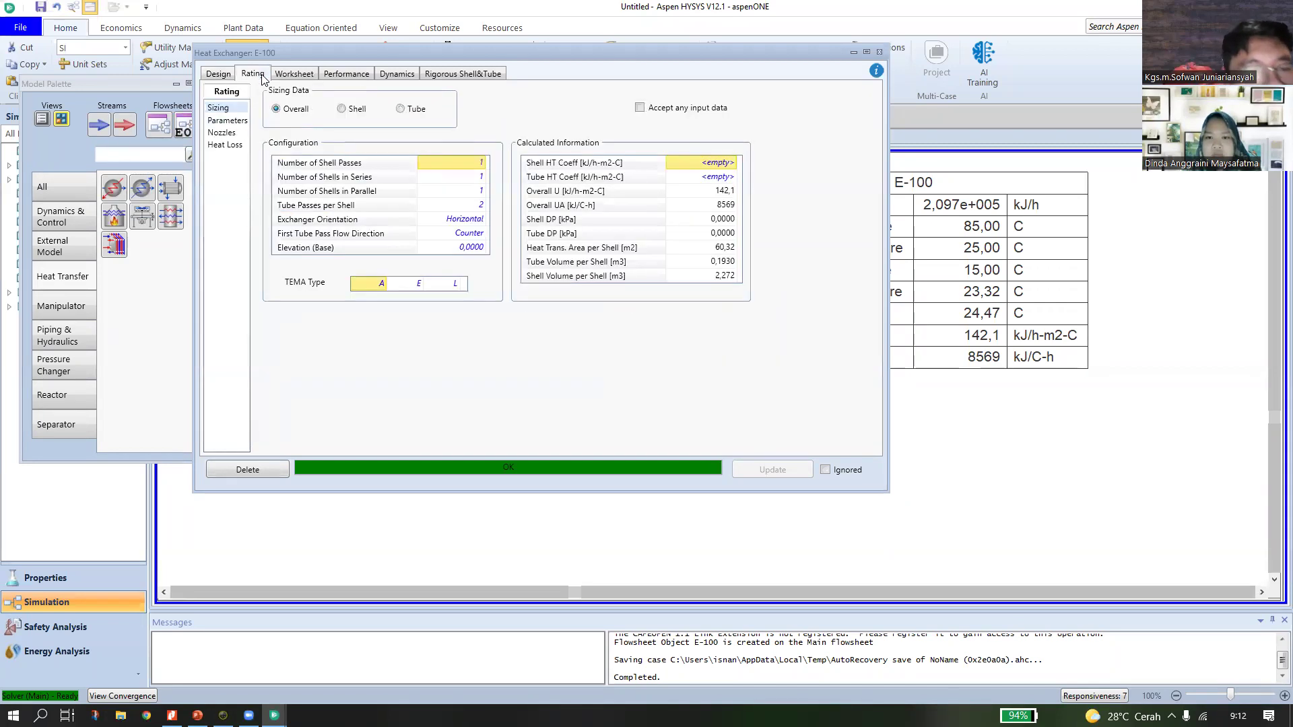
click(229, 121)
click(228, 133)
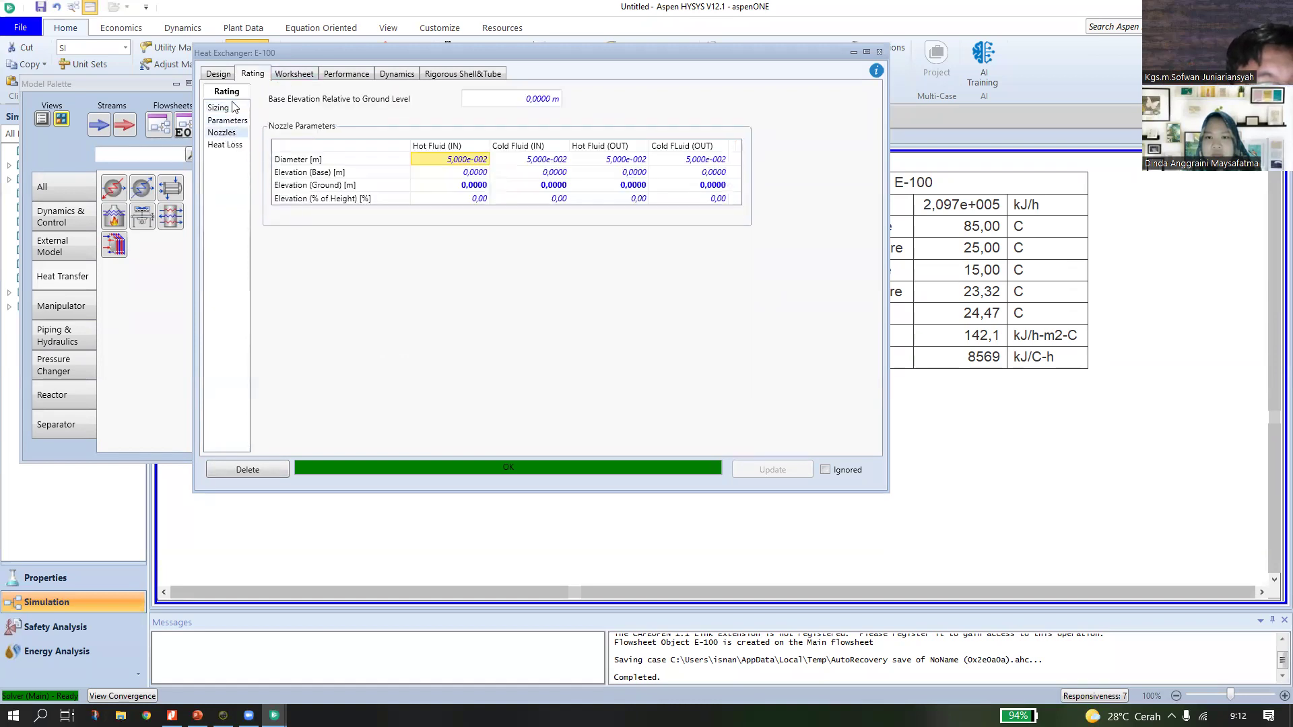
click(218, 109)
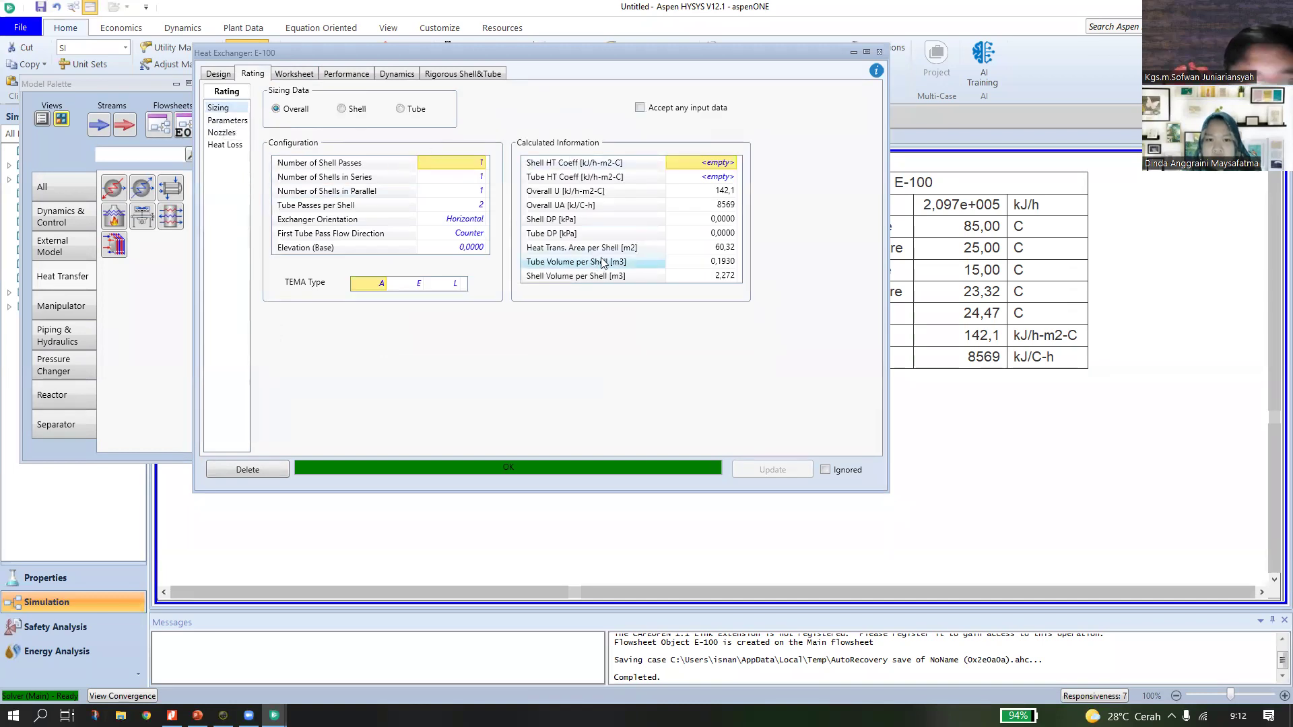
click(218, 74)
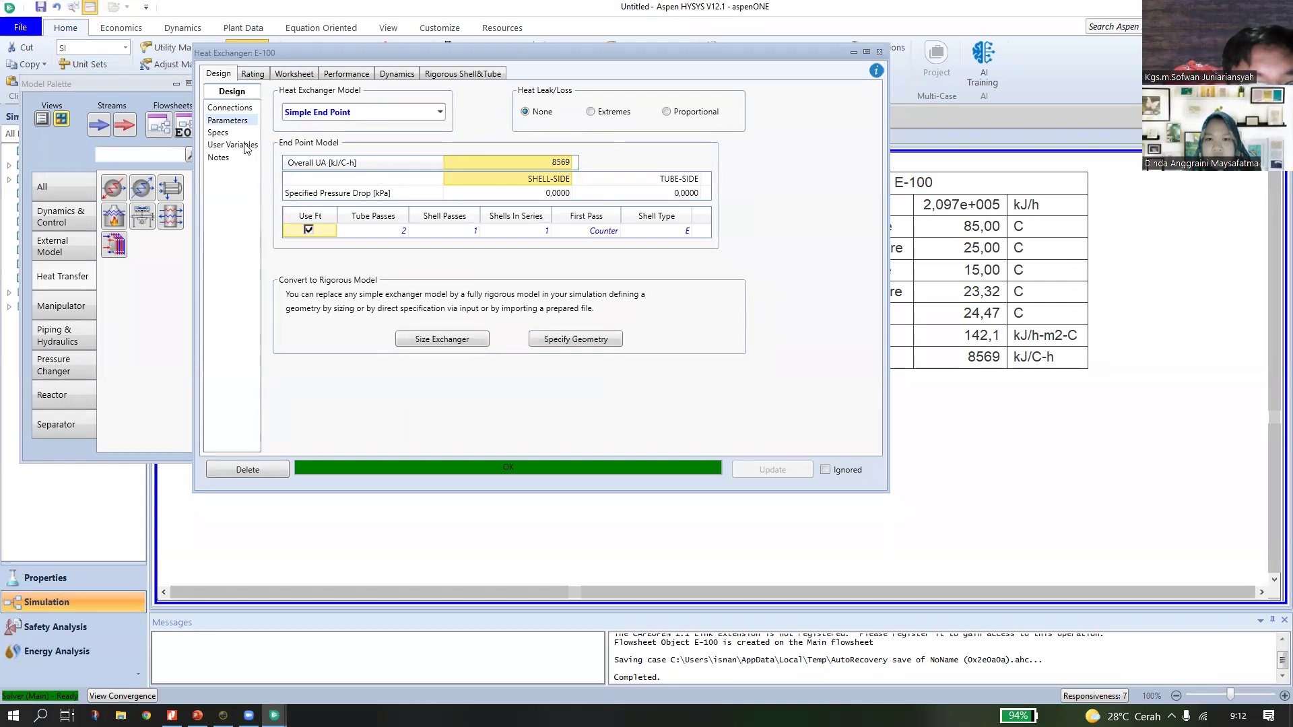
click(220, 133)
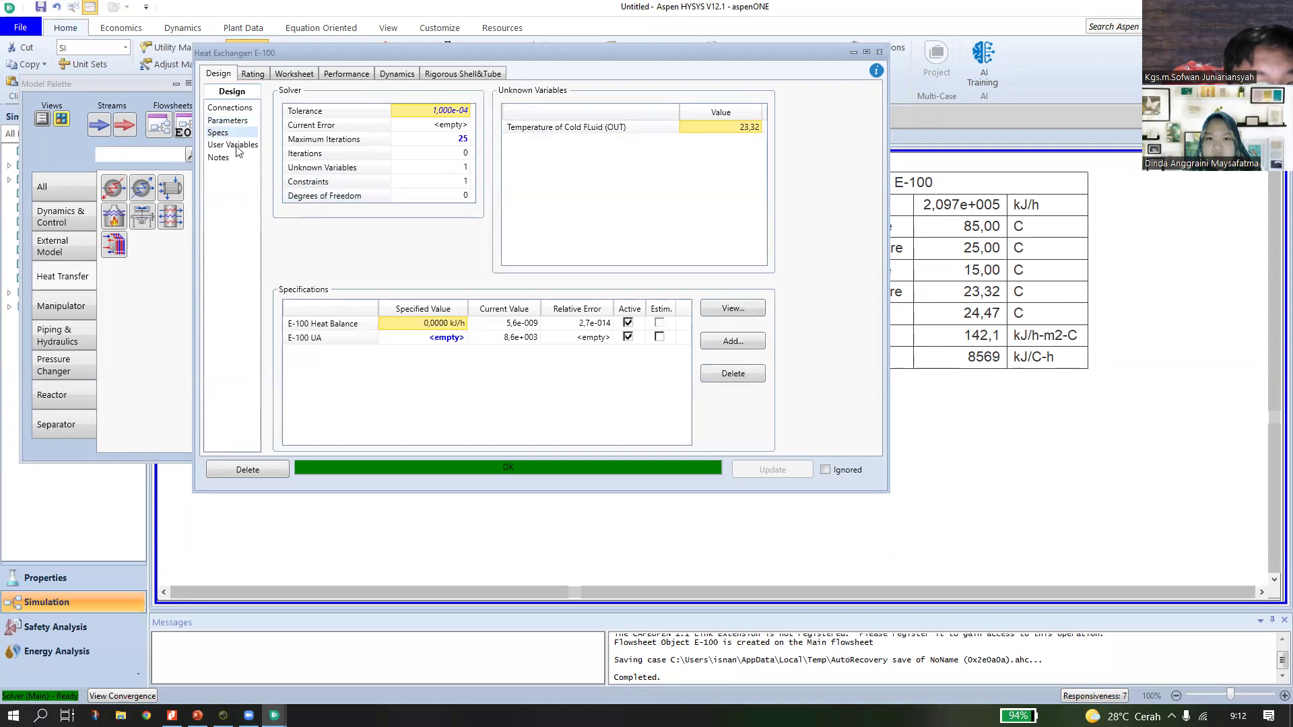
click(235, 145)
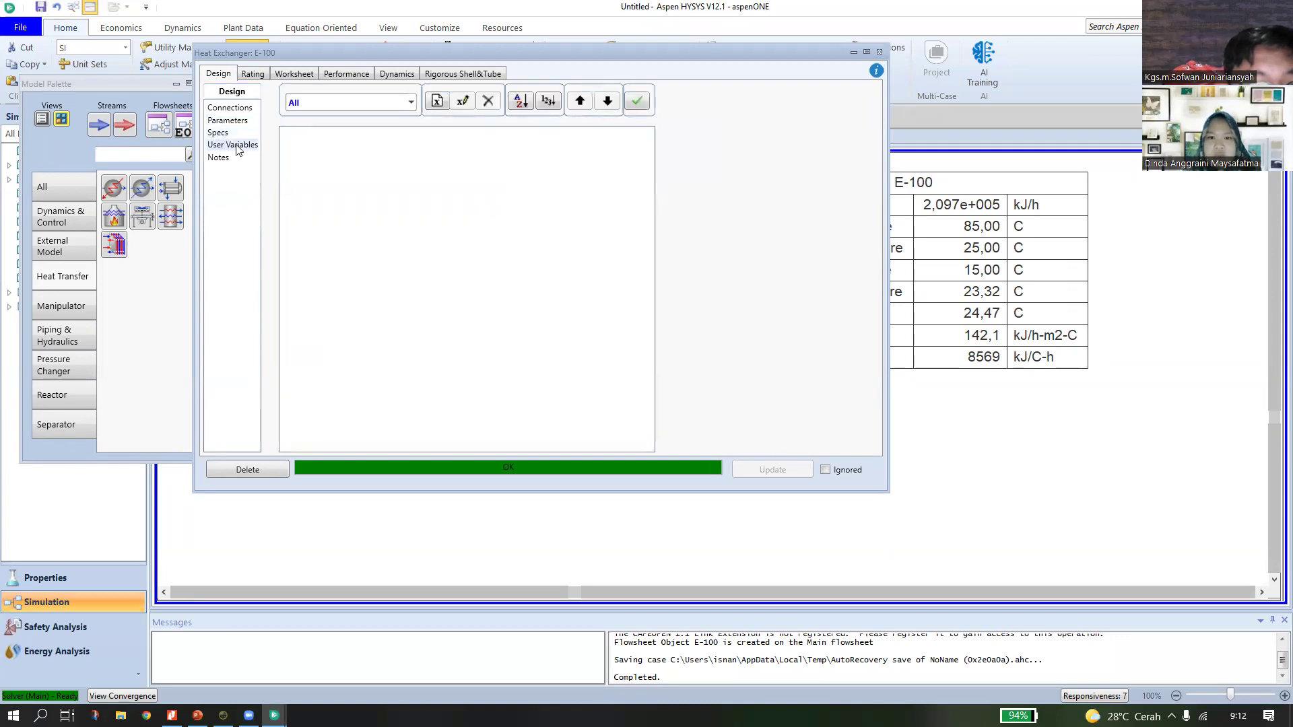
click(235, 110)
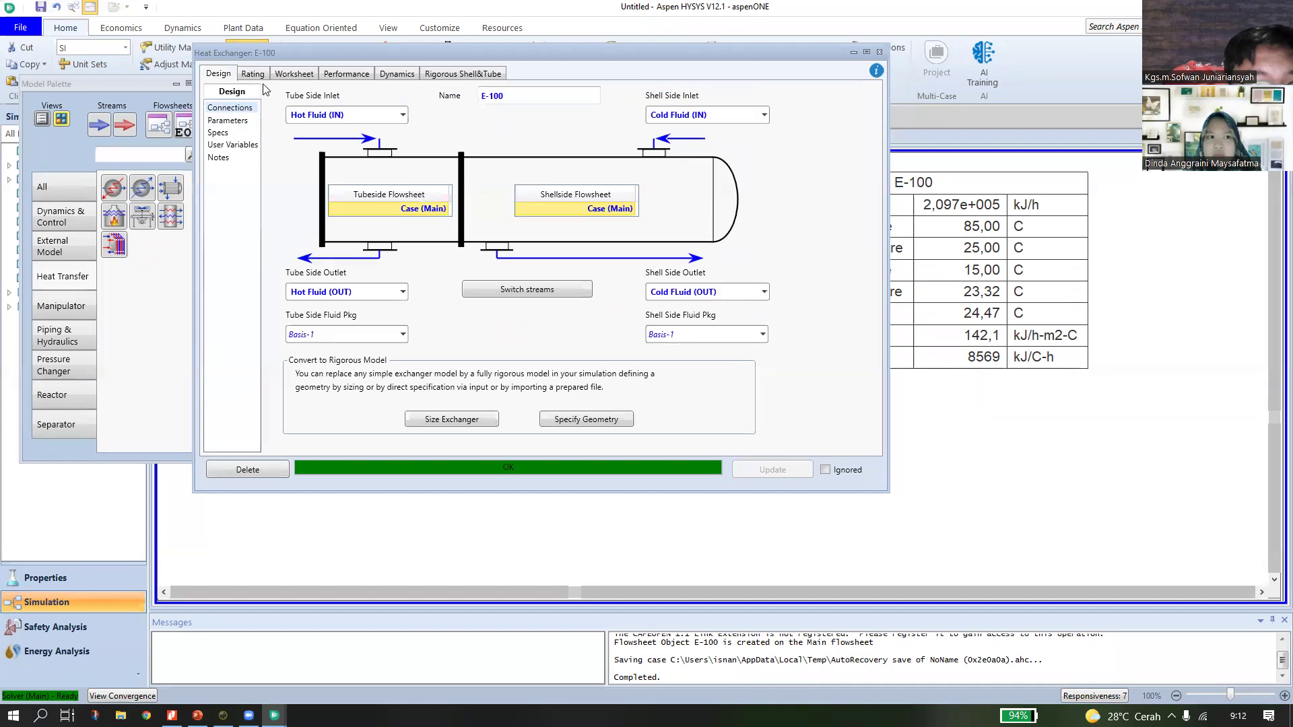
Check the LMTD in the E-100 performance details and move the exchanger window slightly lower.
click(347, 73)
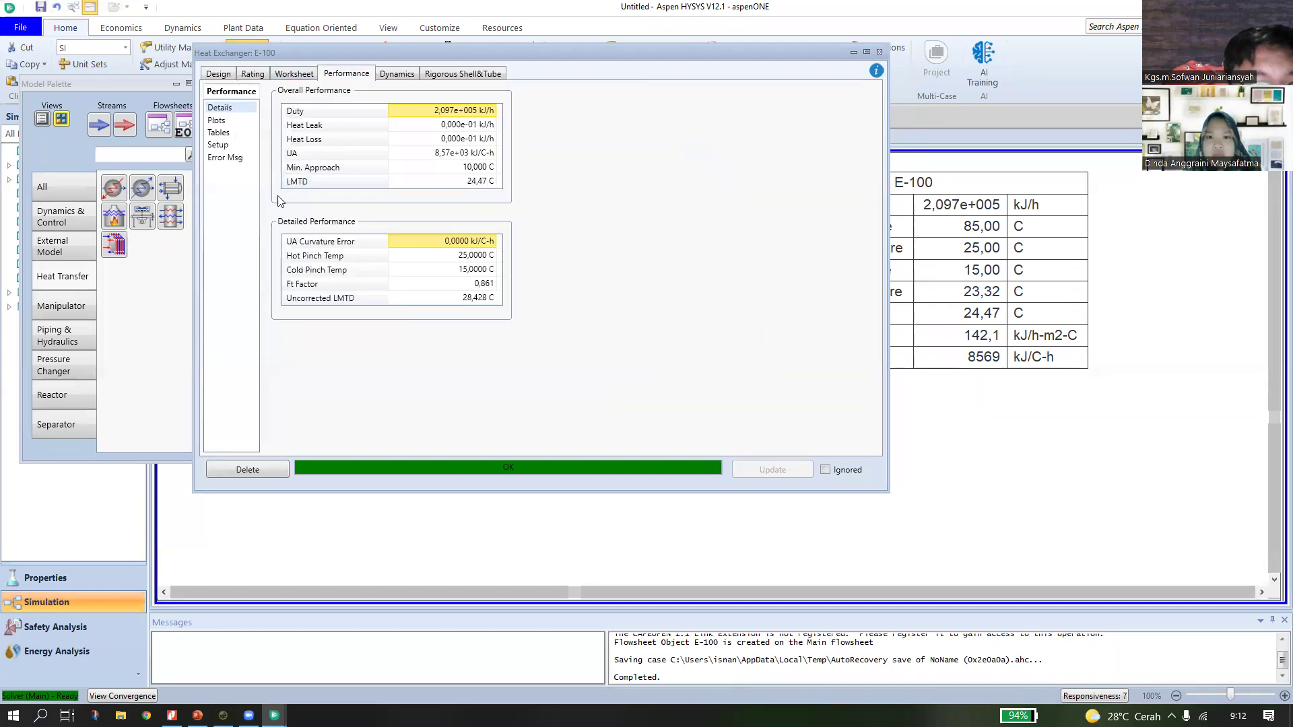
click(474, 182)
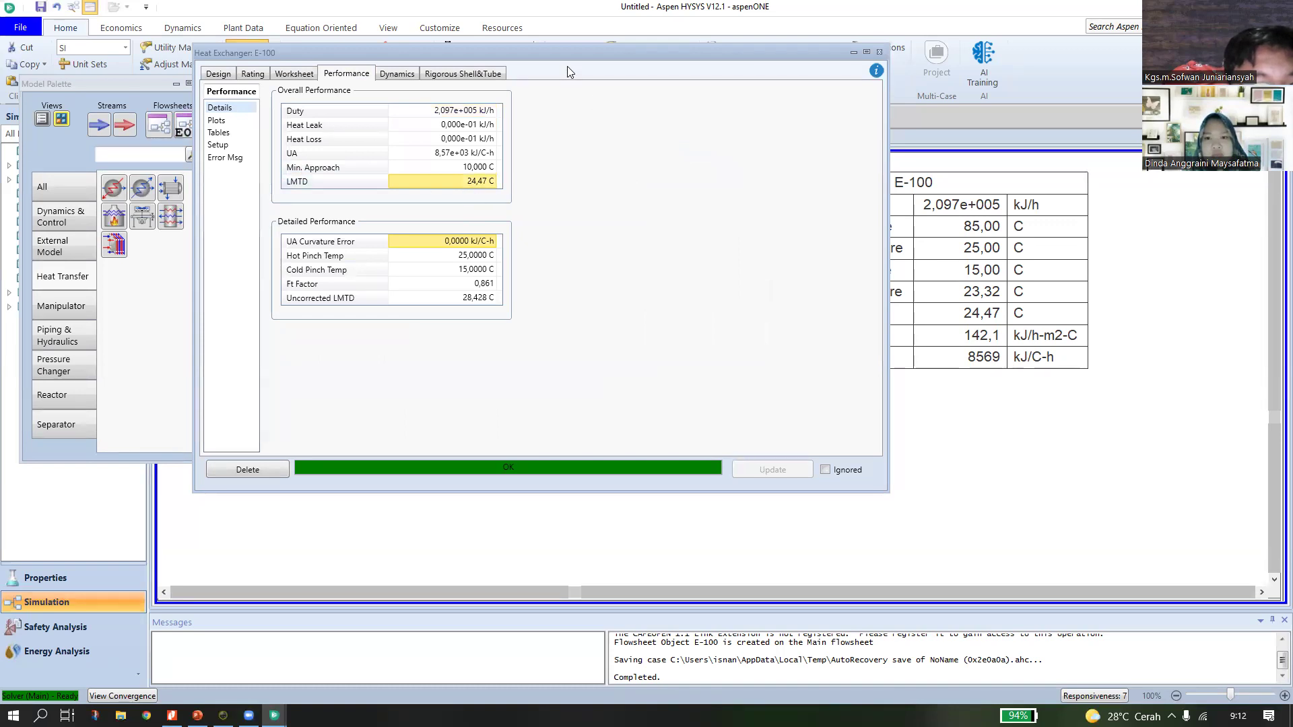
drag(567, 52, 583, 86)
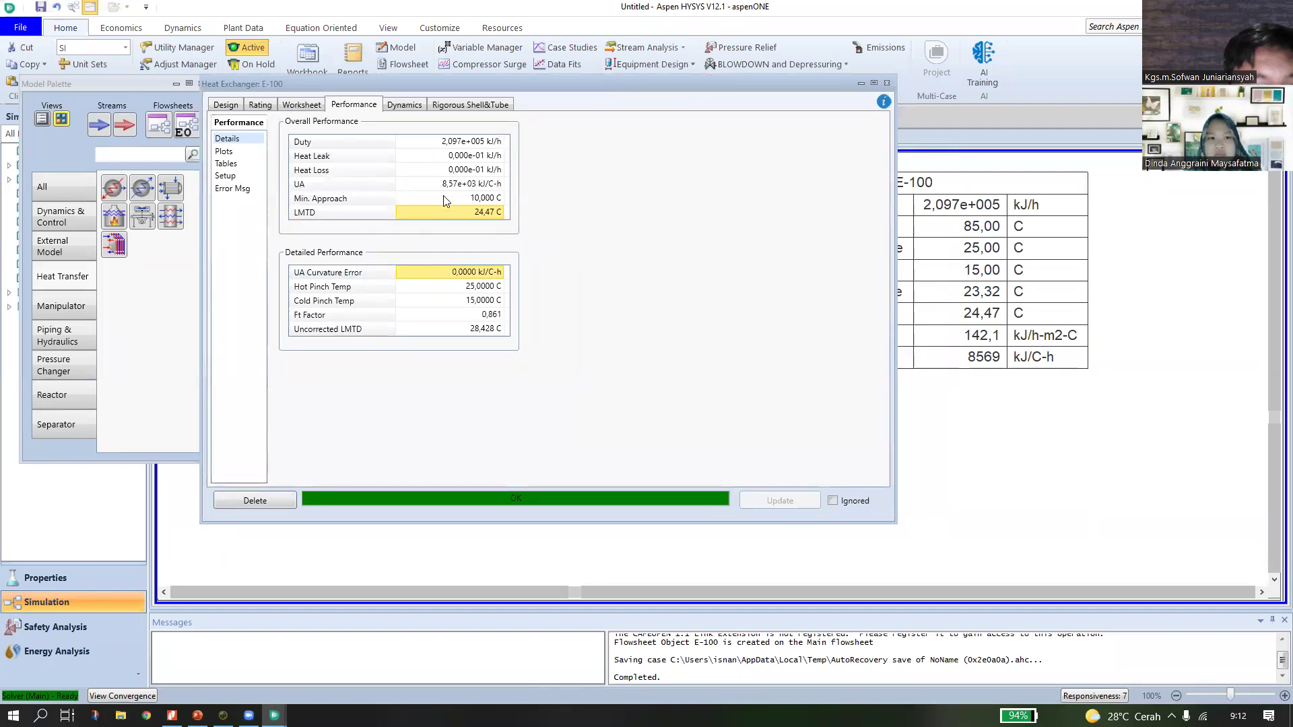
Clear the Hot Fluid (OUT) temperature in the E-100 worksheet and check the performance details.
click(302, 106)
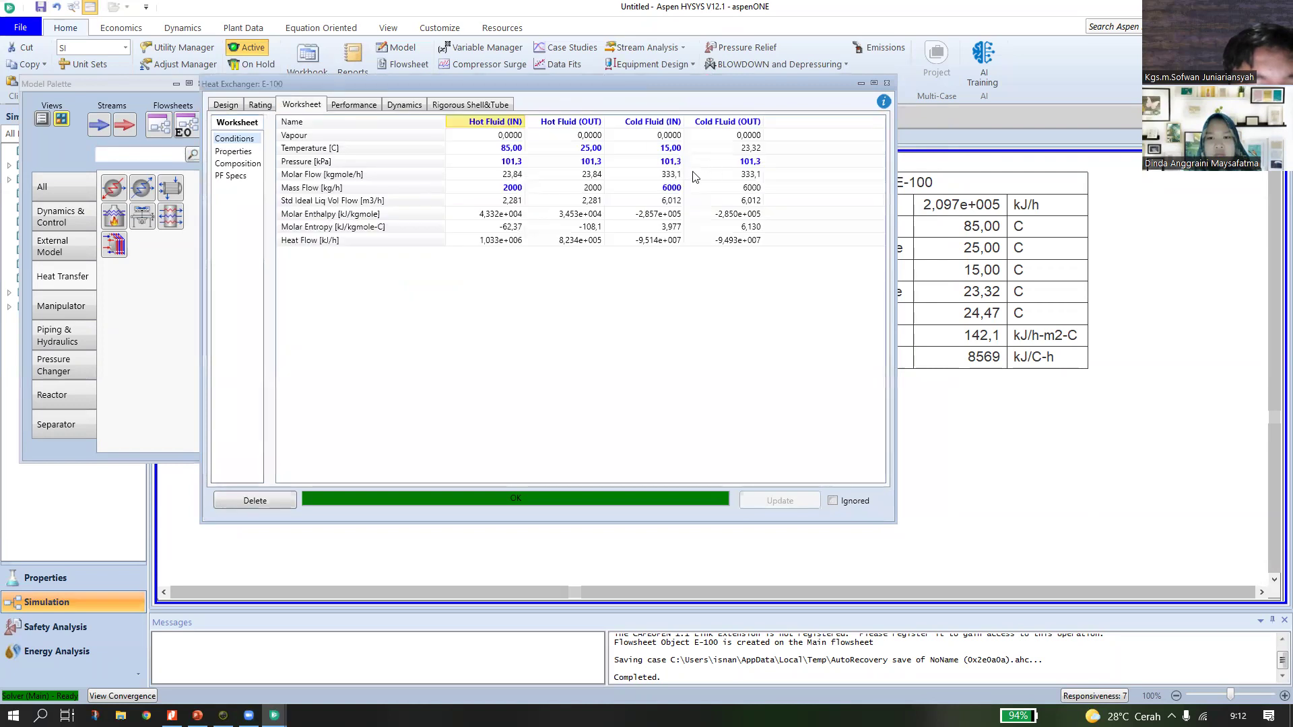
click(593, 149)
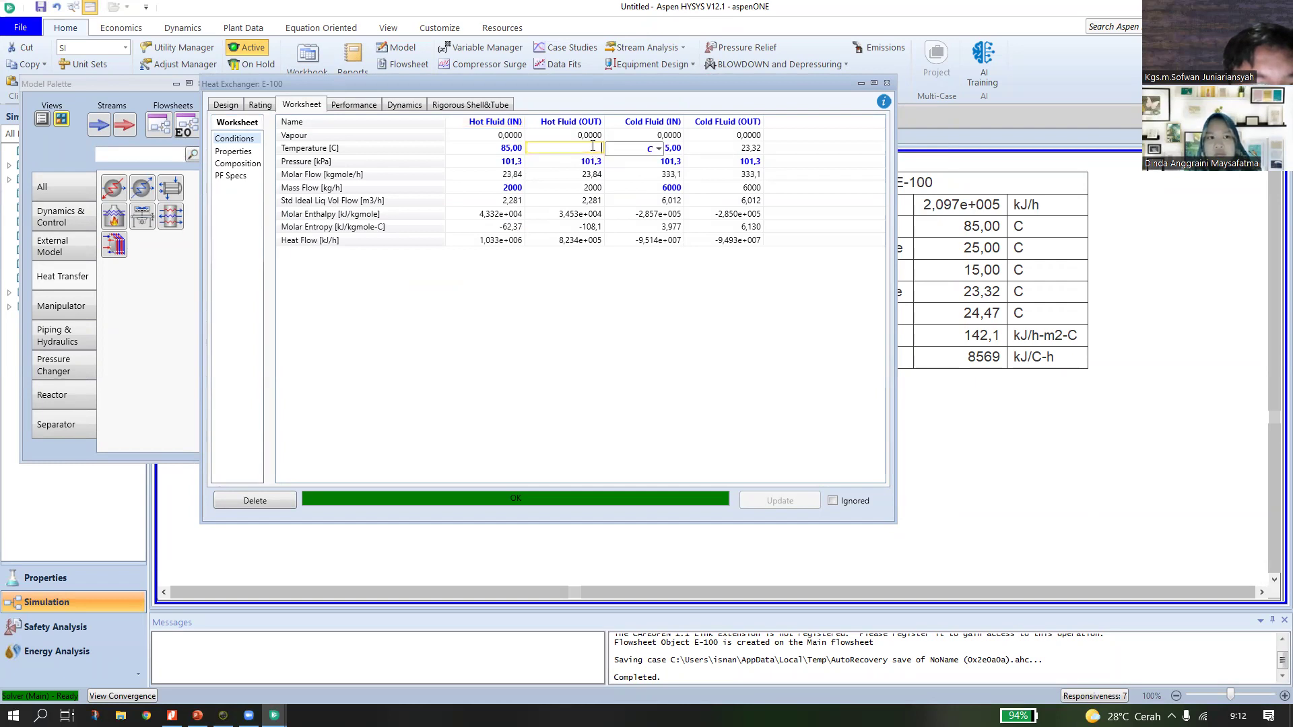
key(Delete)
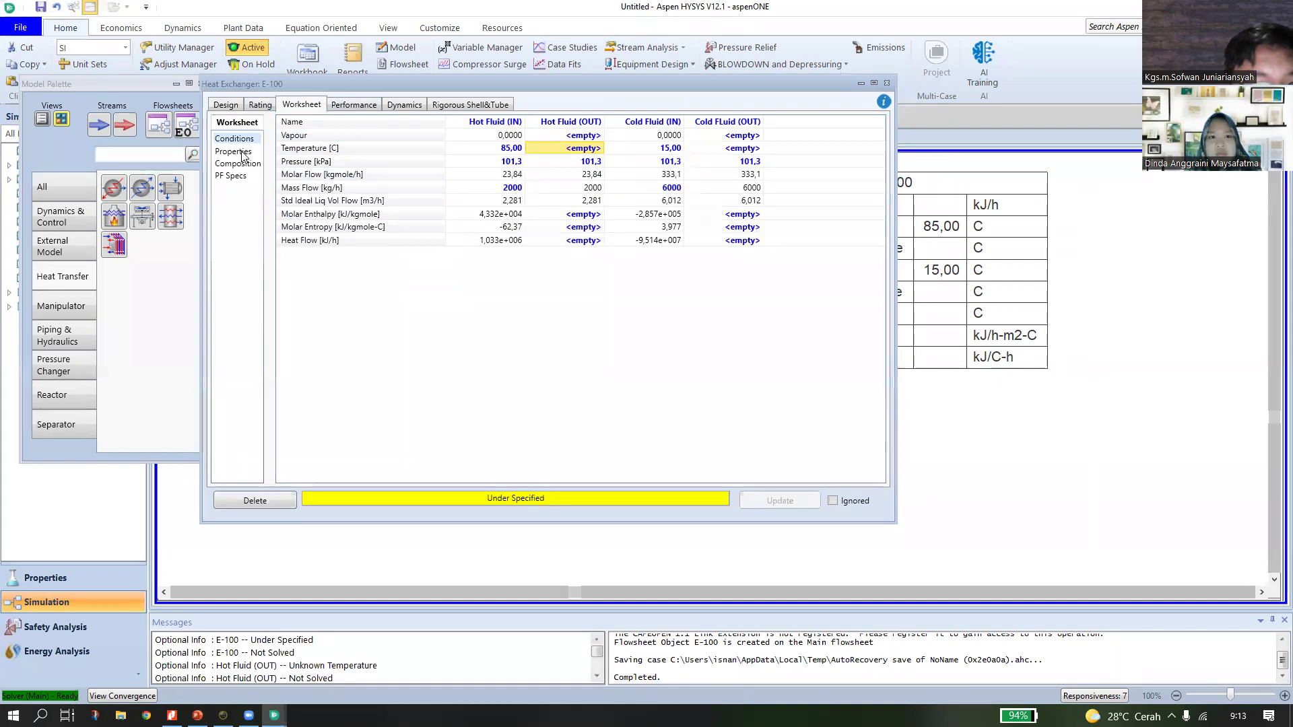
click(233, 152)
click(354, 105)
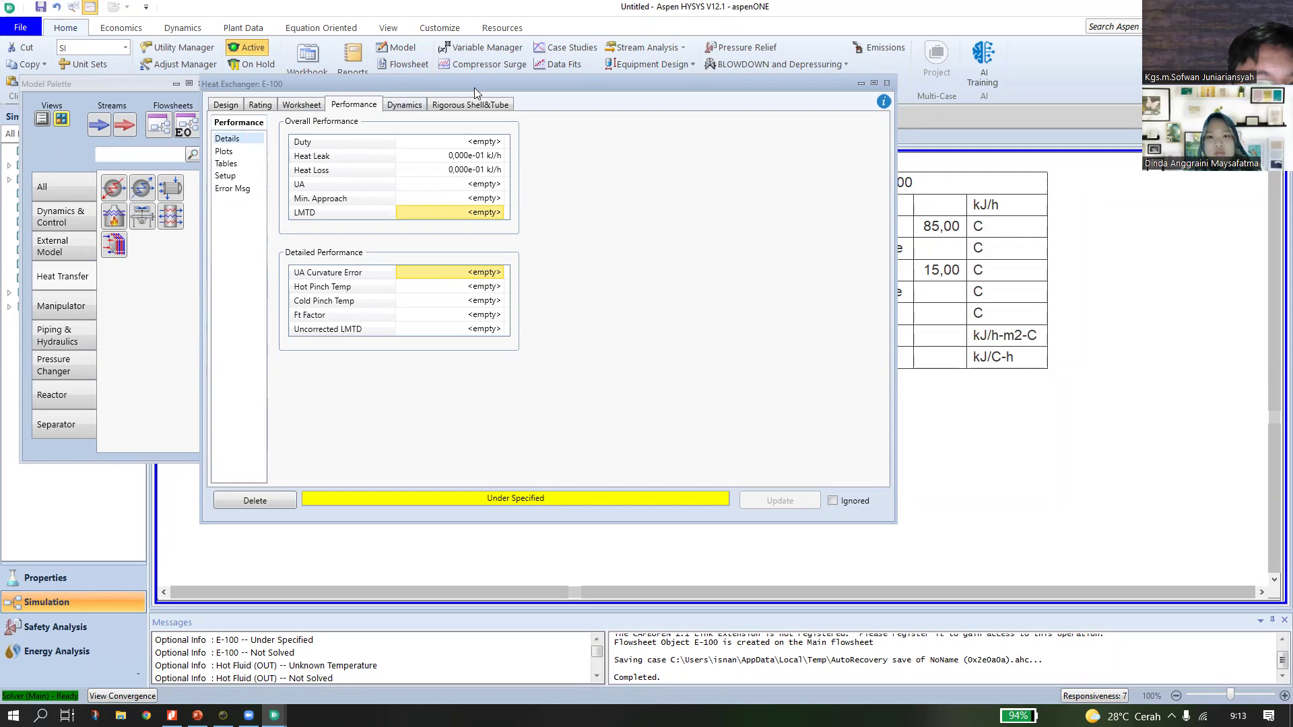
drag(474, 87, 428, 76)
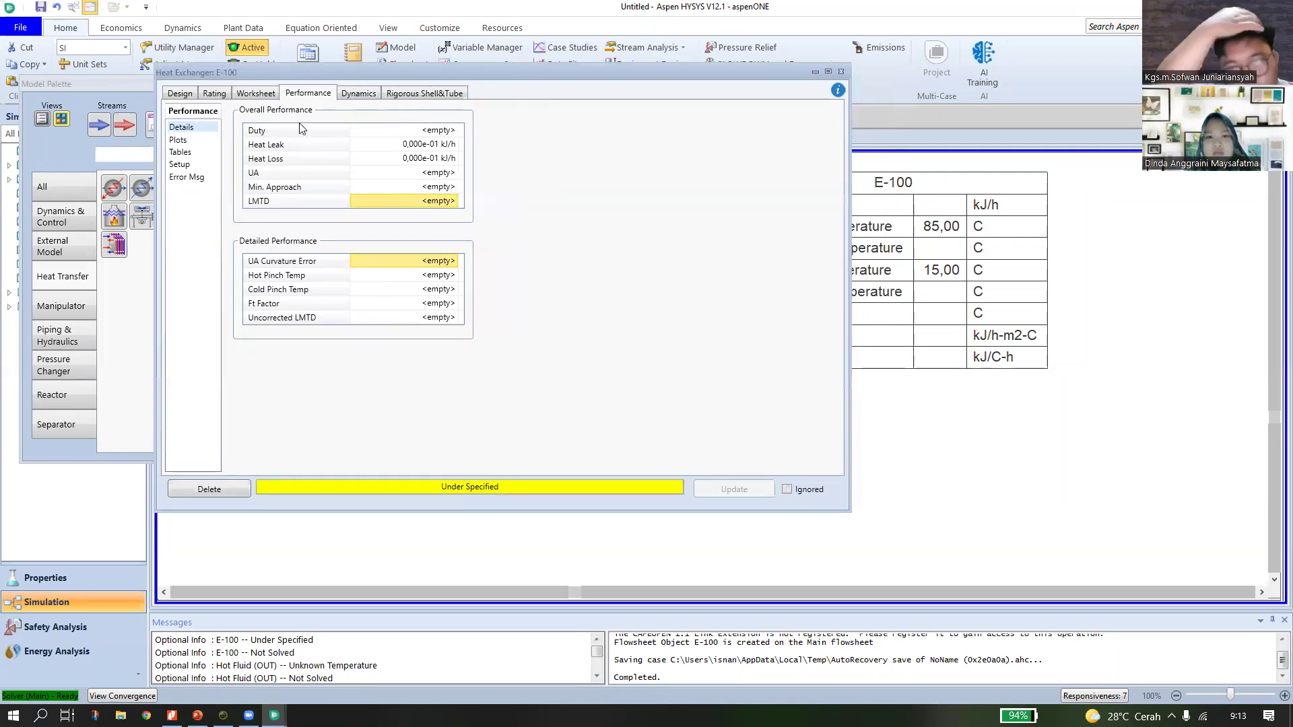
Clear the Hot Fluid (IN) temperature in the E-100 worksheet conditions.
click(256, 92)
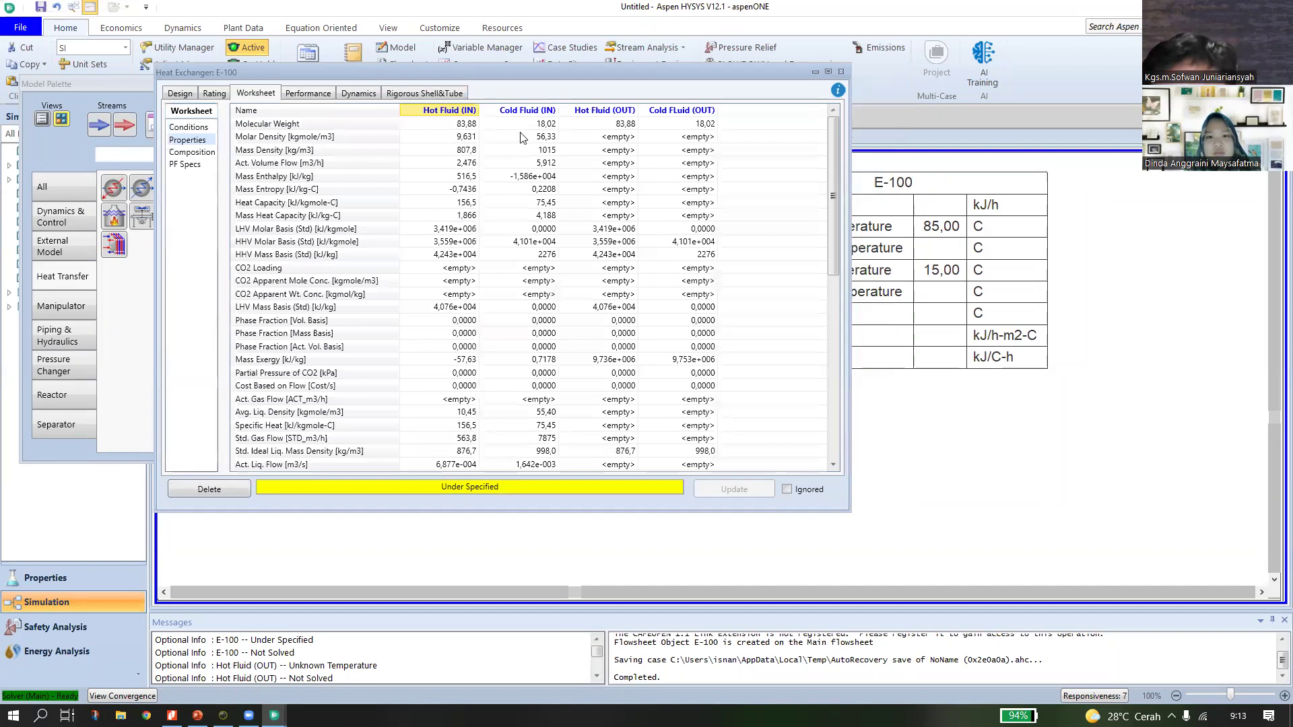
click(188, 127)
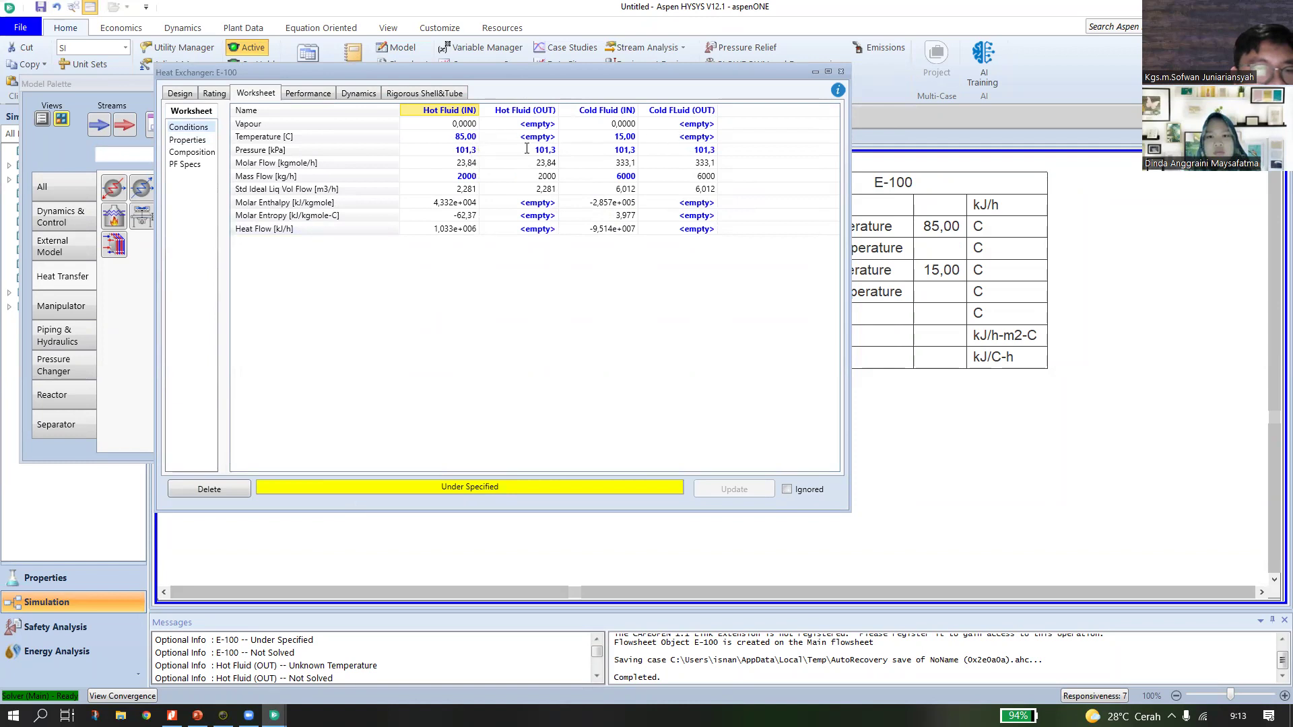
click(469, 133)
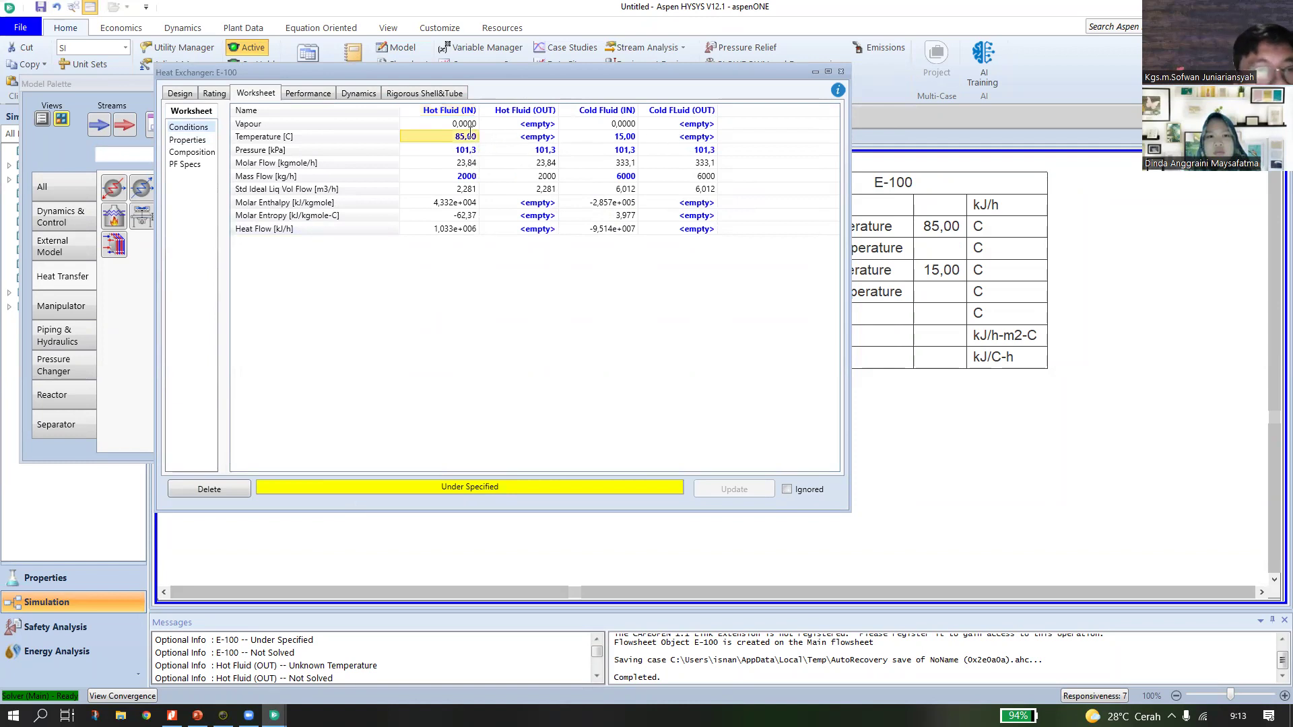
key(Delete)
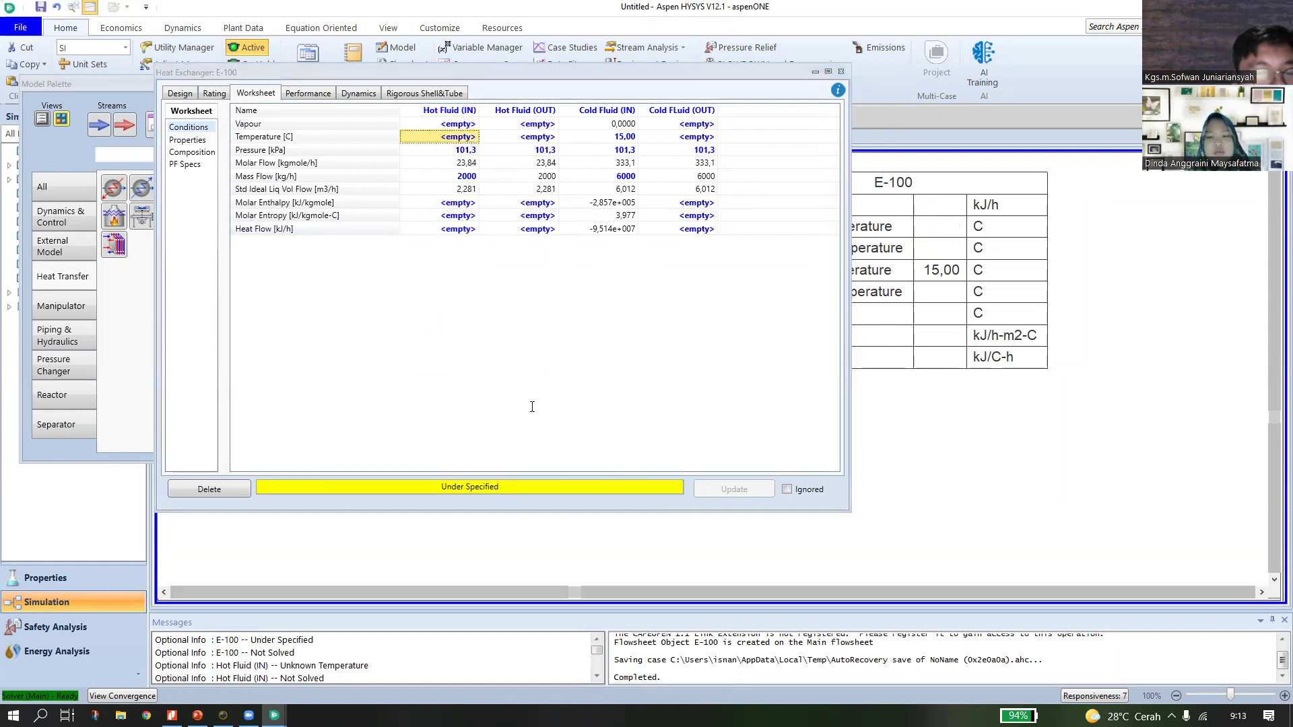
Check the E-100 design, rating and performance pages for the overall UA and LMTD fields, and return to the worksheet conditions.
click(220, 88)
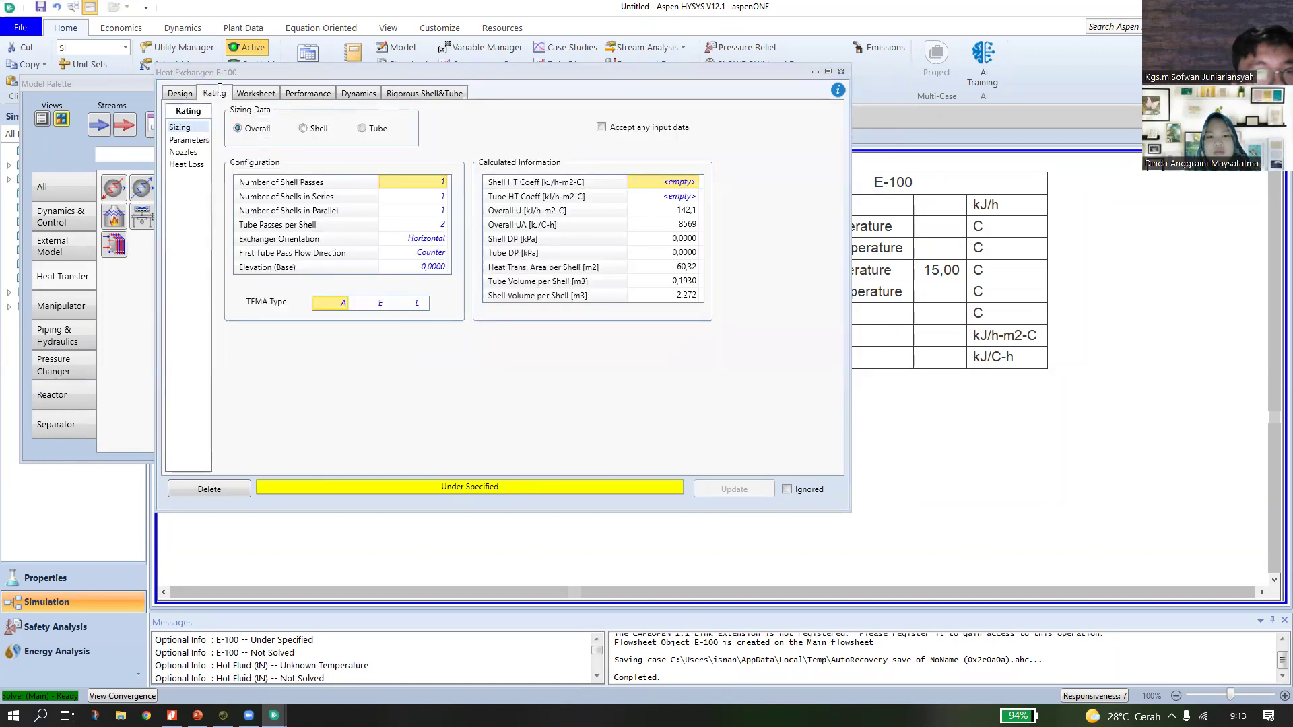
click(258, 95)
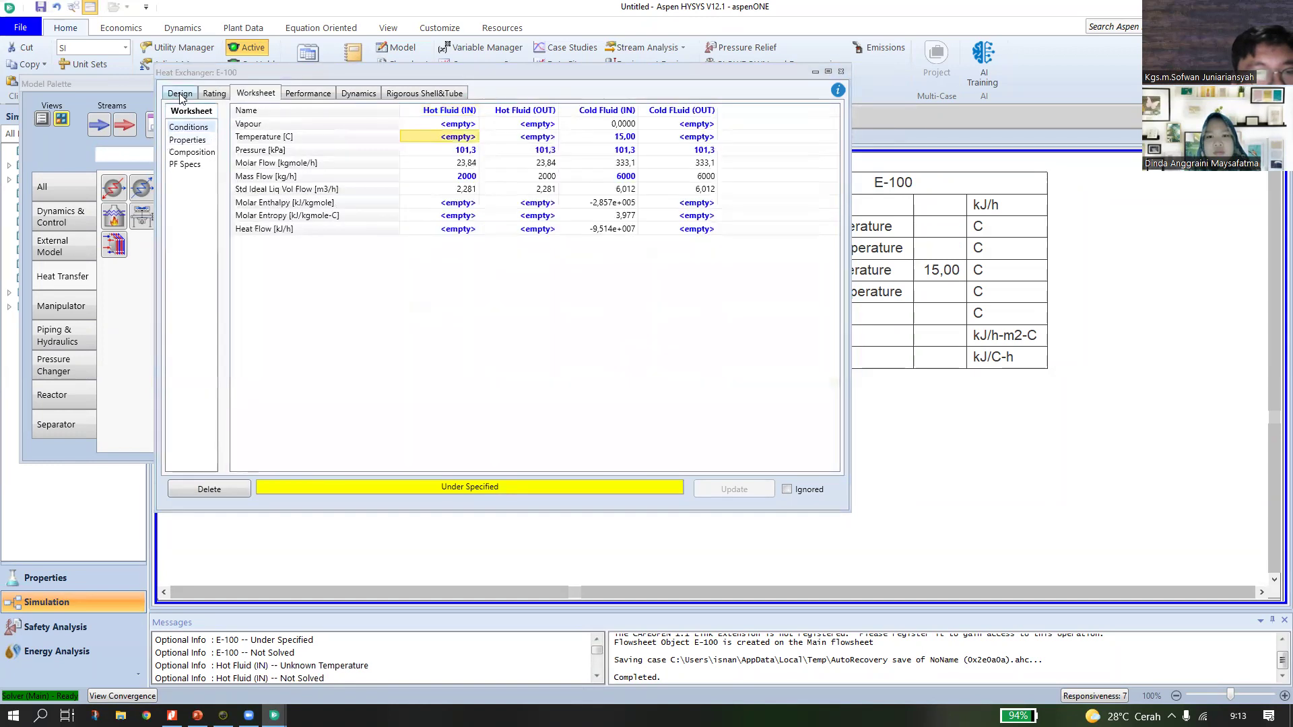
click(180, 94)
click(189, 139)
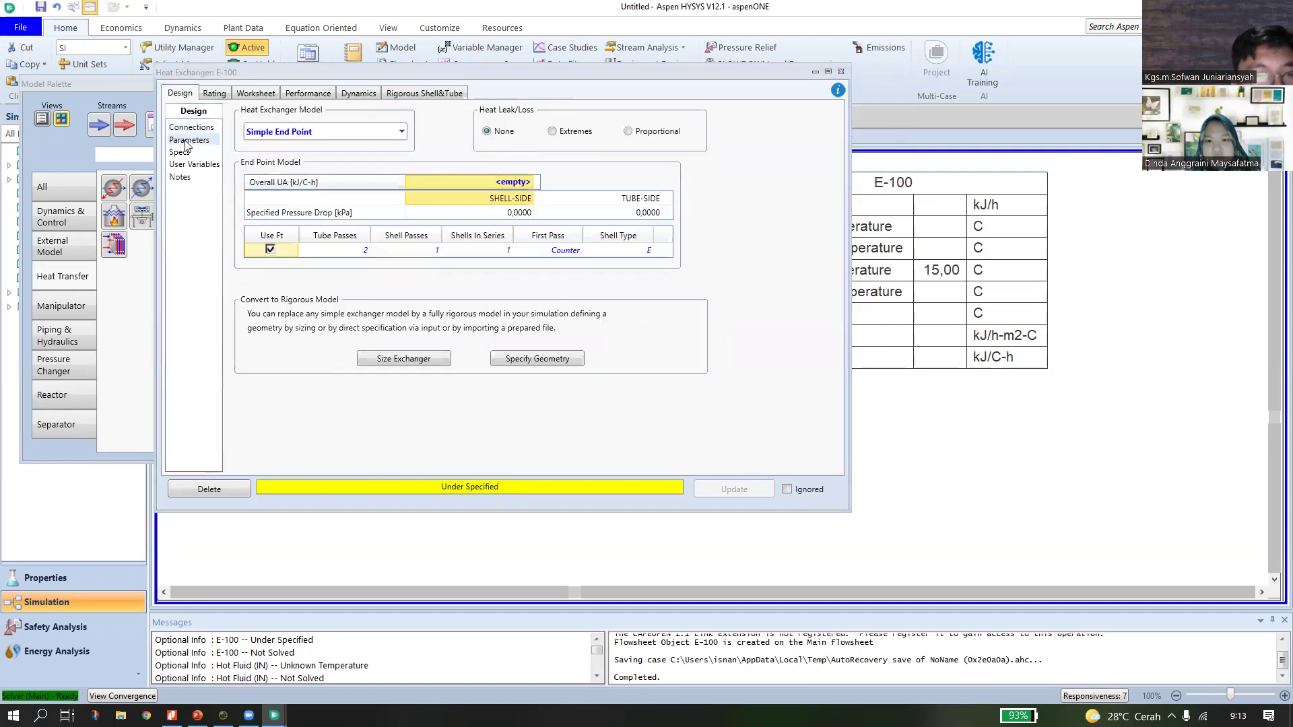
key(ctrl+Tab)
click(202, 141)
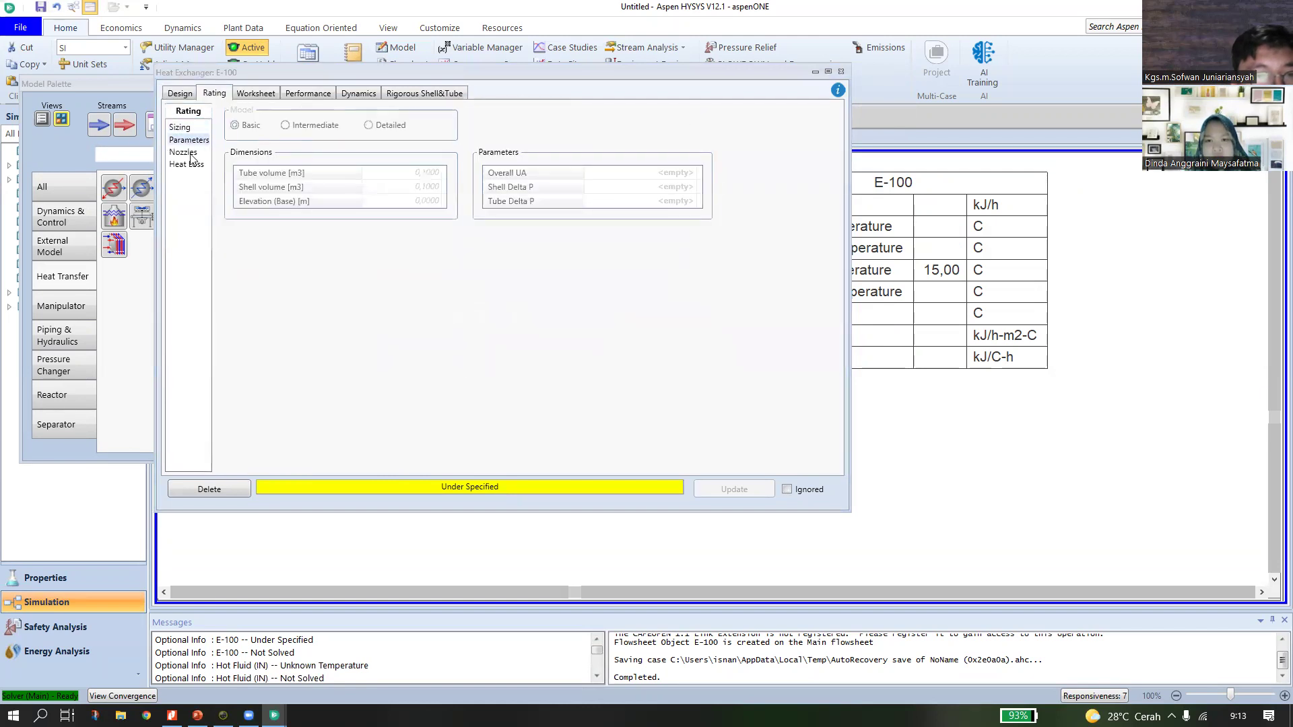
key(Down)
click(192, 129)
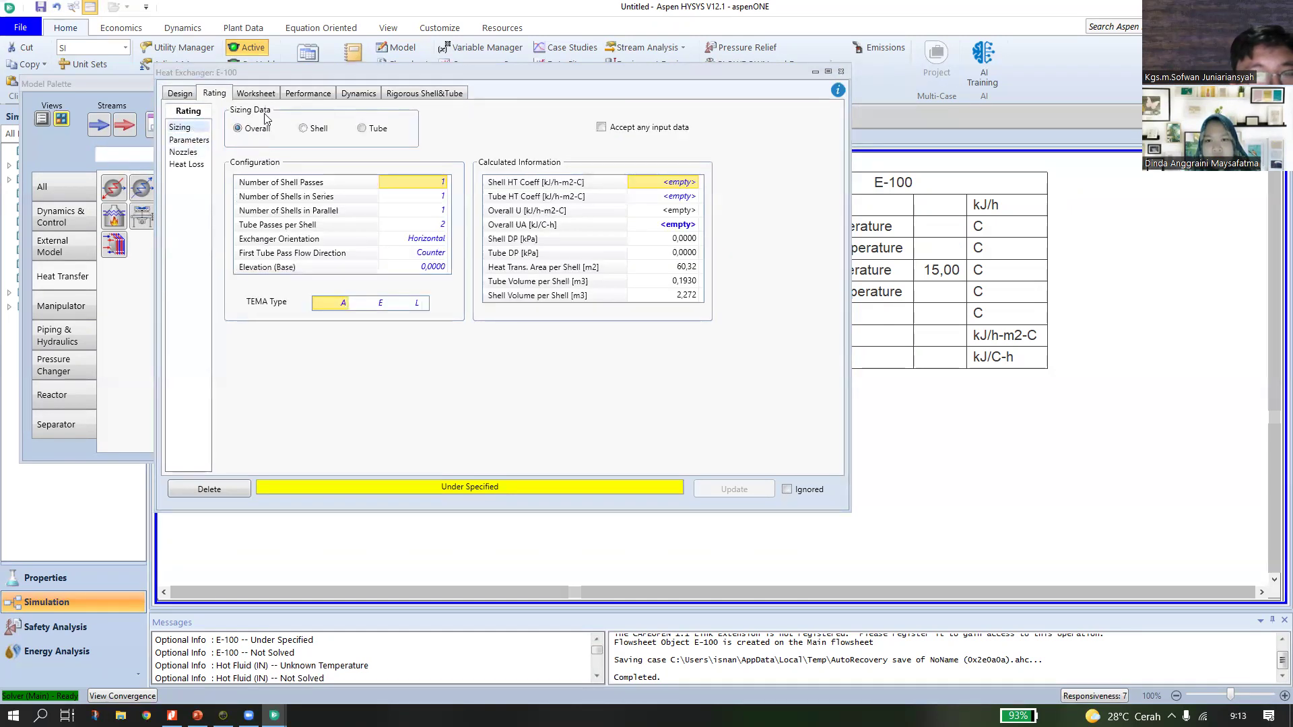
click(303, 97)
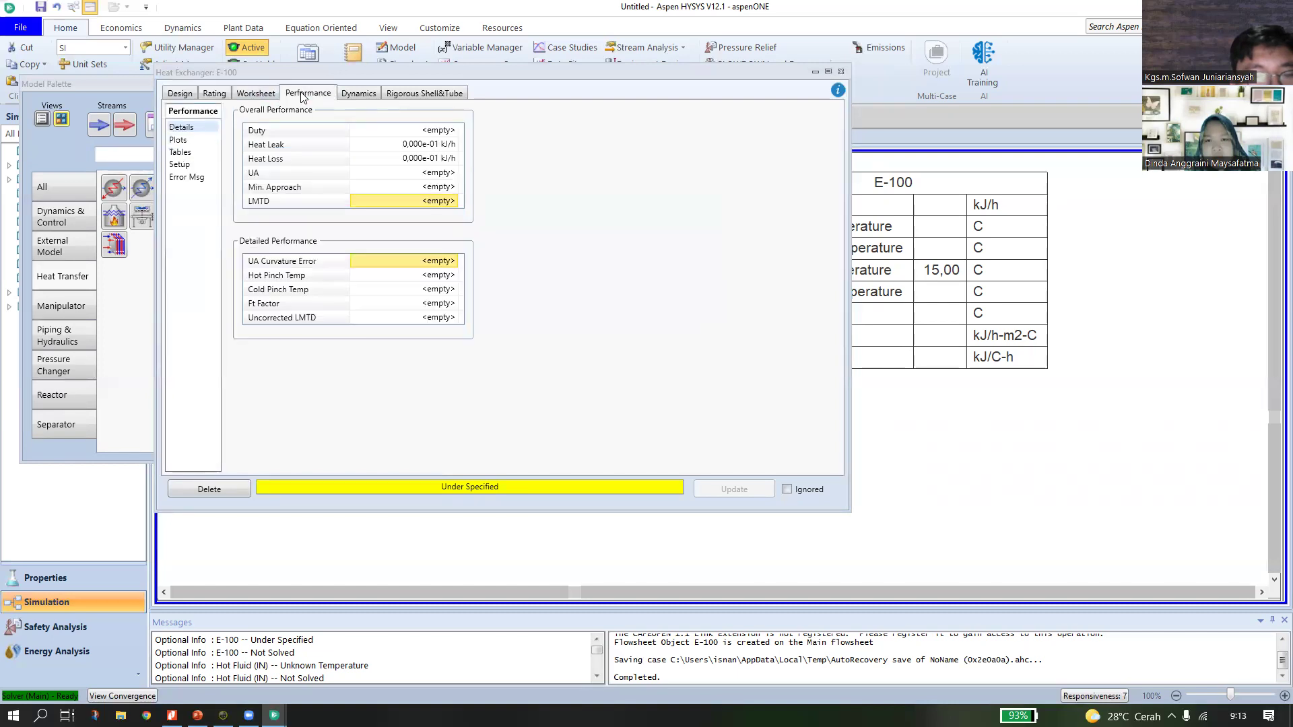
click(441, 187)
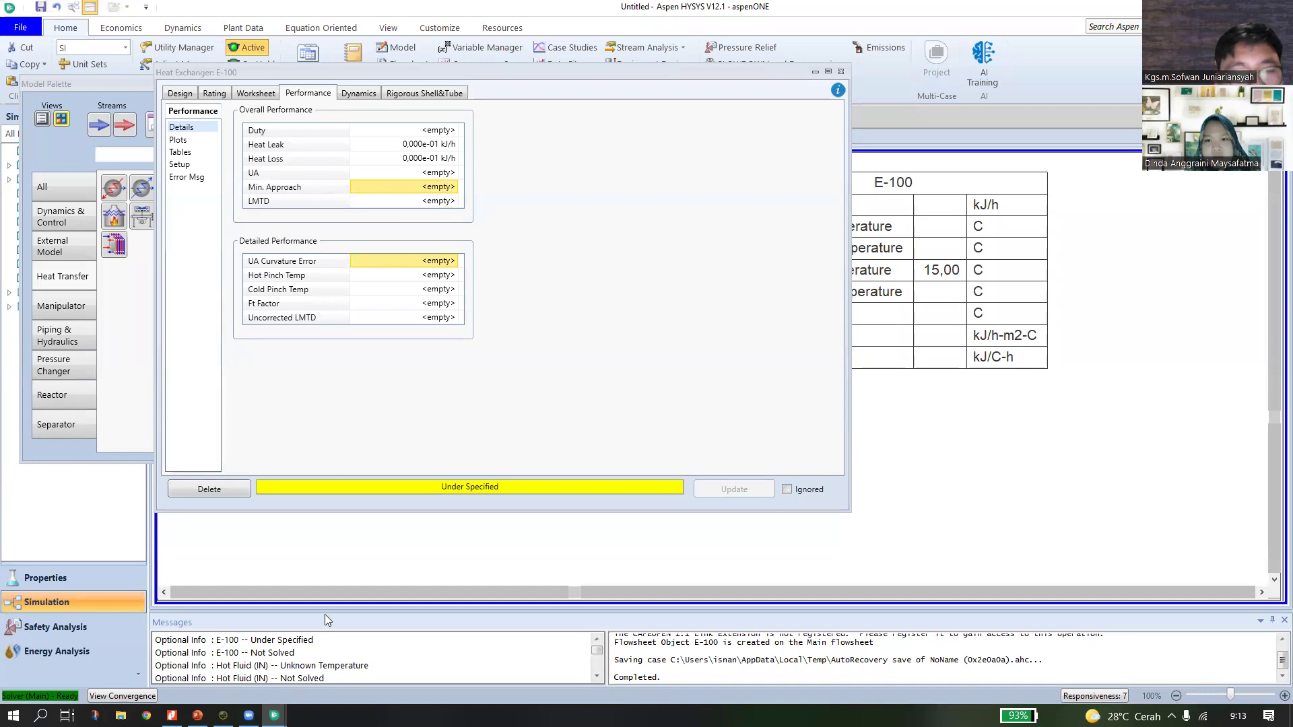
click(225, 96)
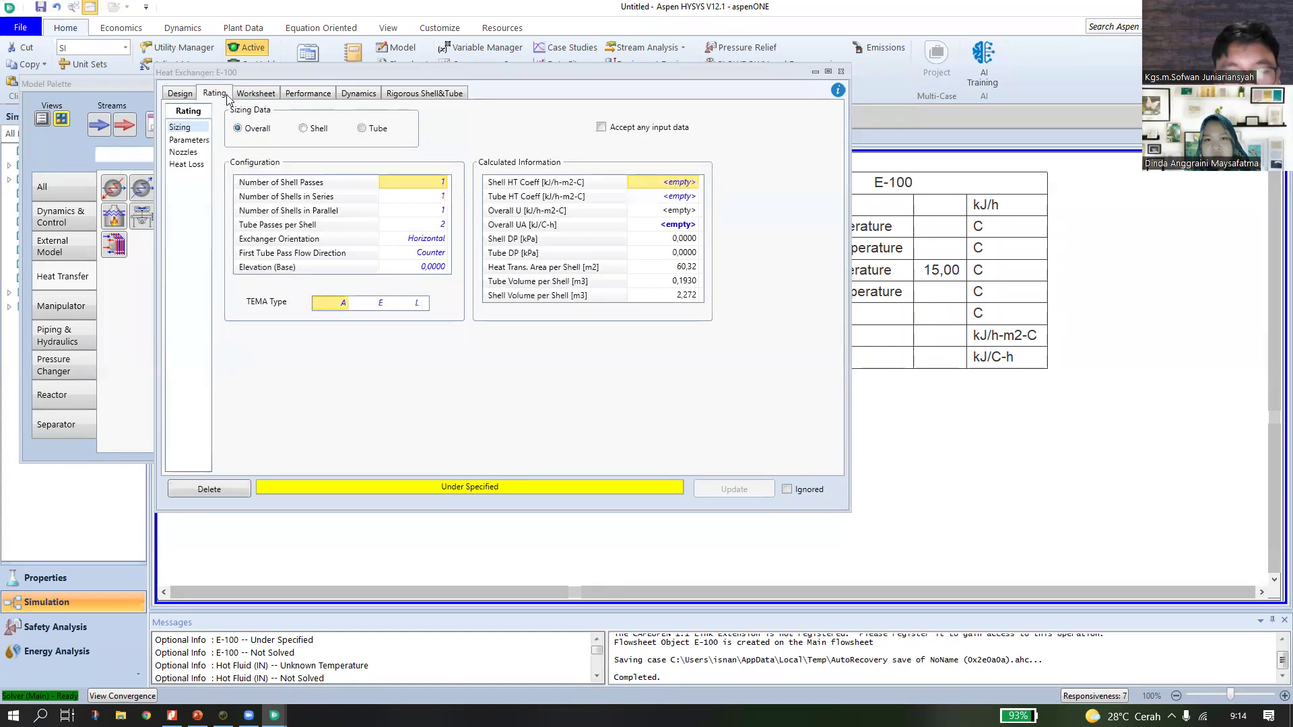
click(258, 93)
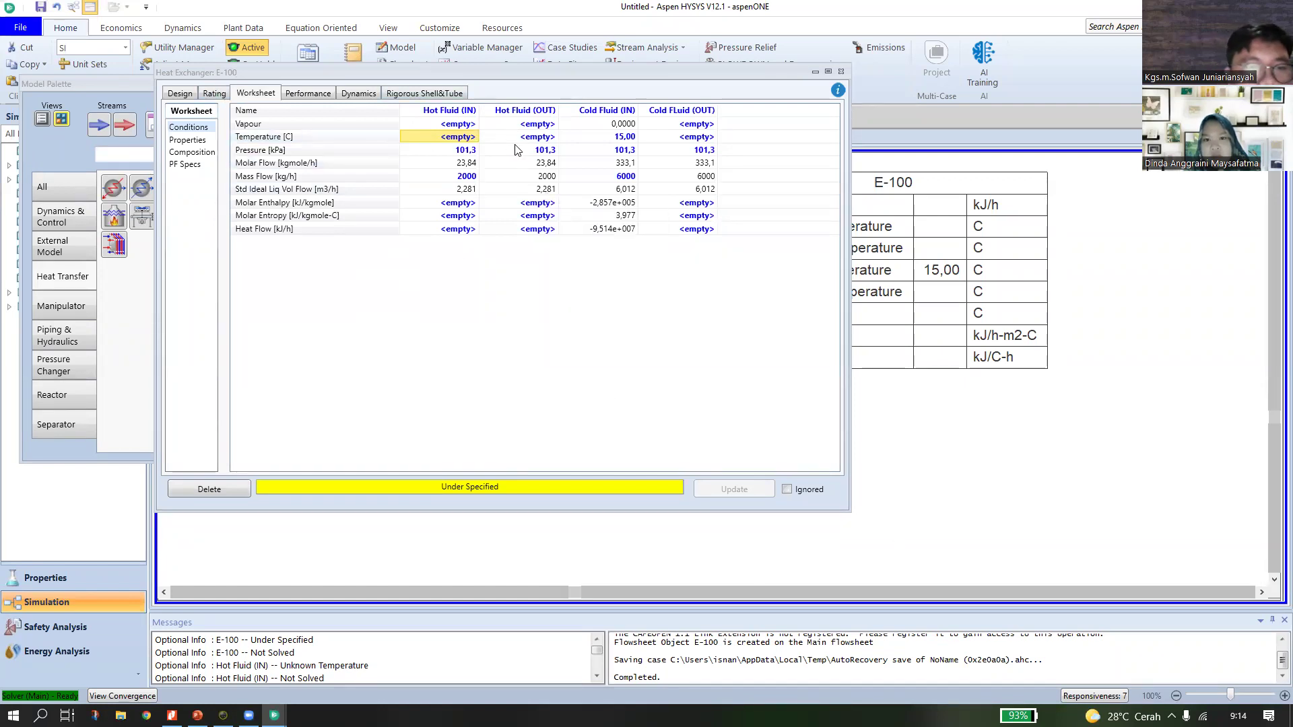
Check the required UA on the PowerPoint problem slide and set the E-100 overall UA to 5200 kJ/C-h in HYSYS.
click(180, 94)
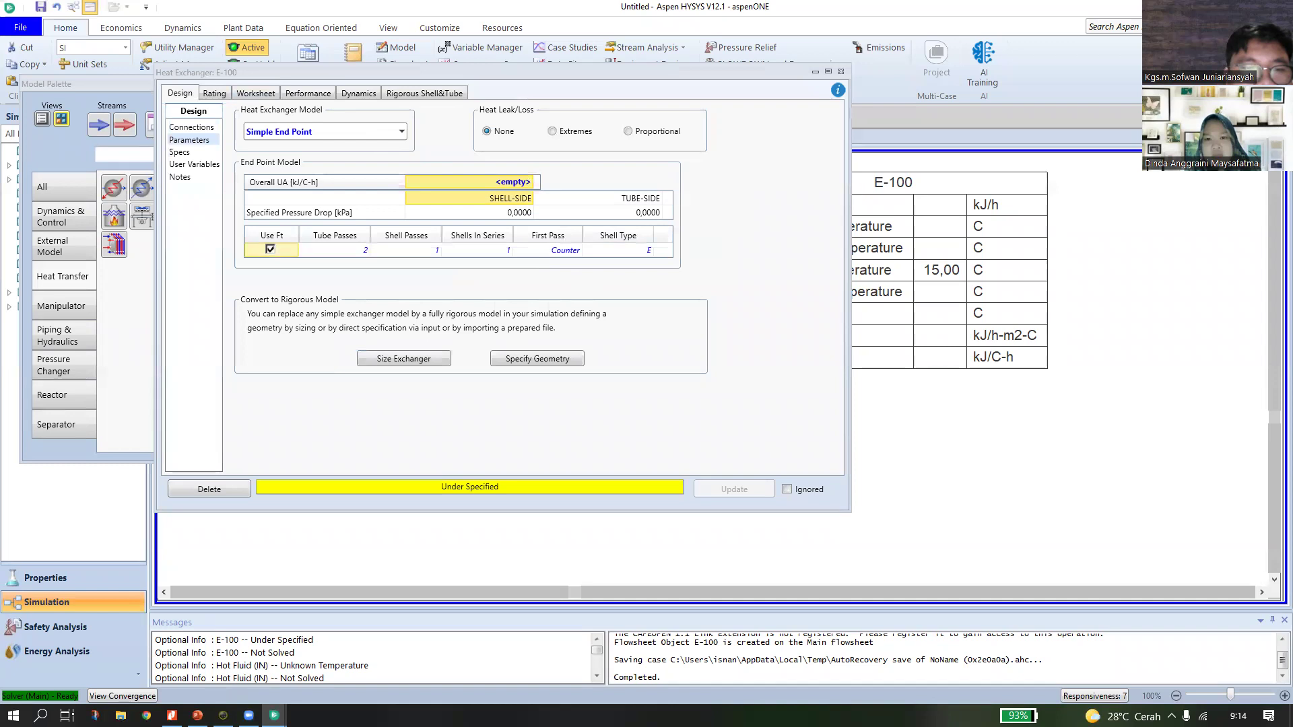
click(197, 715)
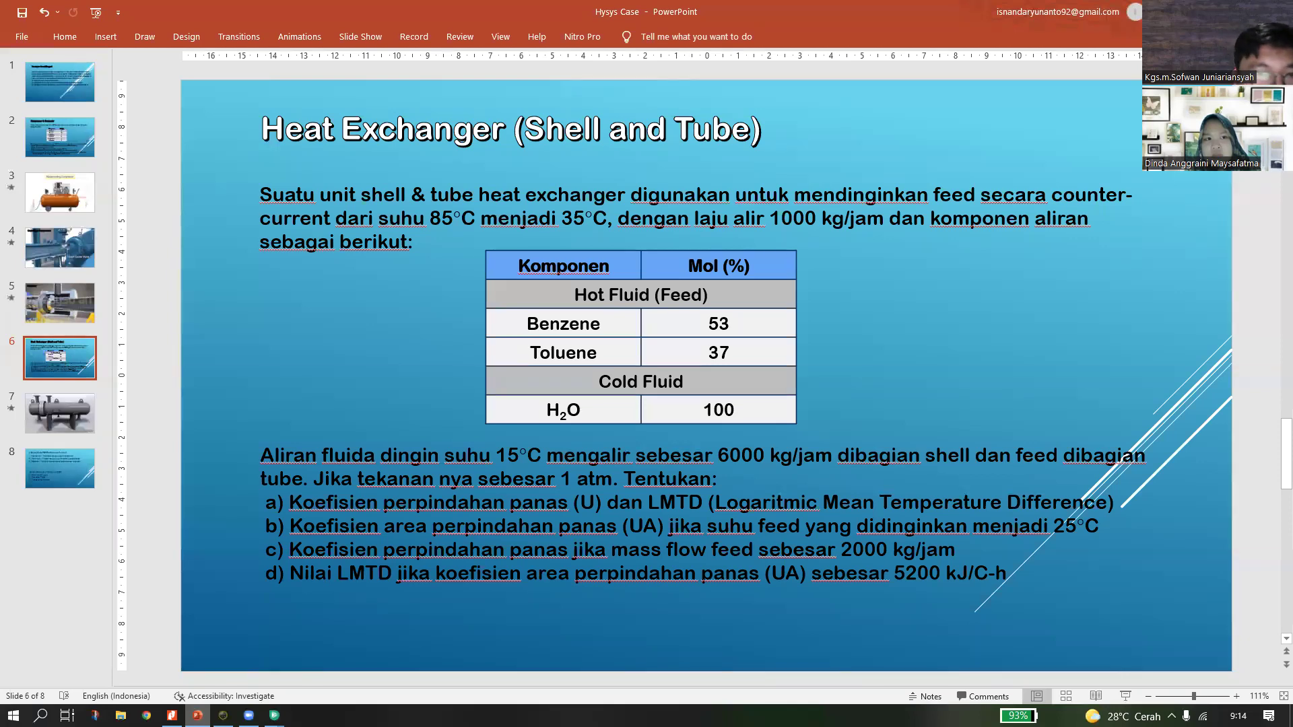
click(1206, 12)
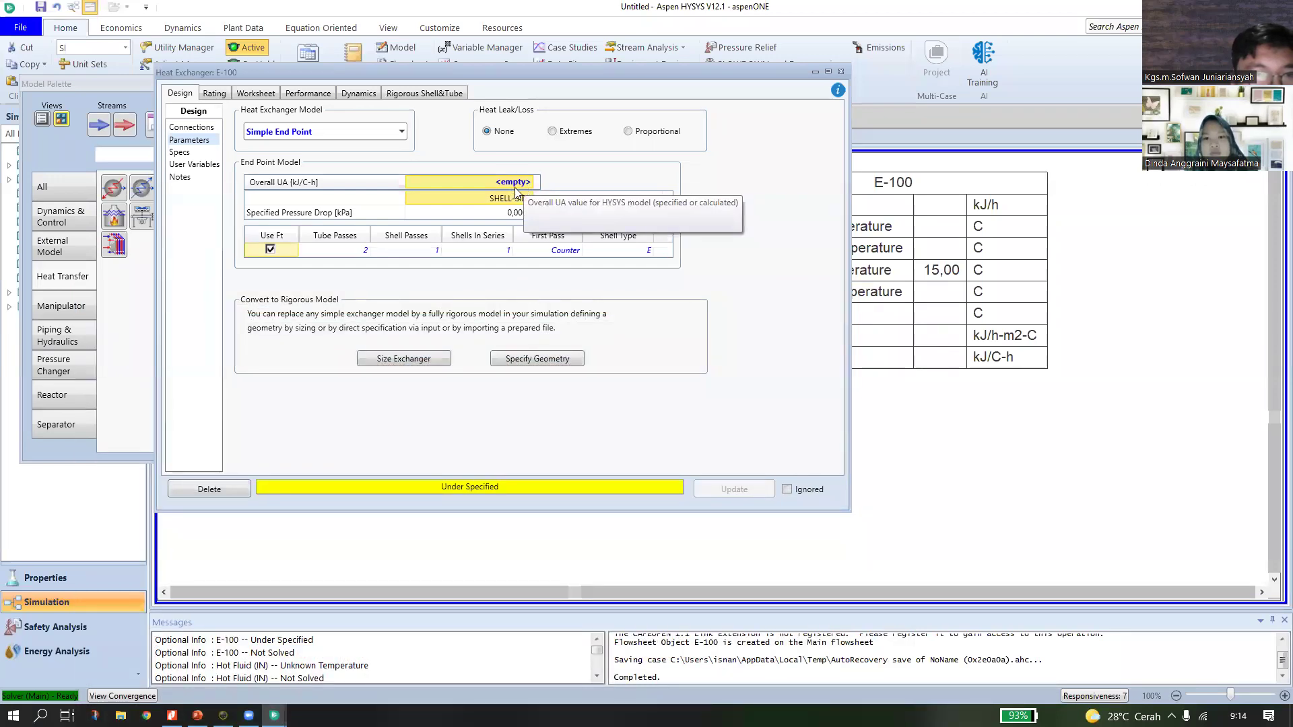
right_click(515, 191)
click(557, 177)
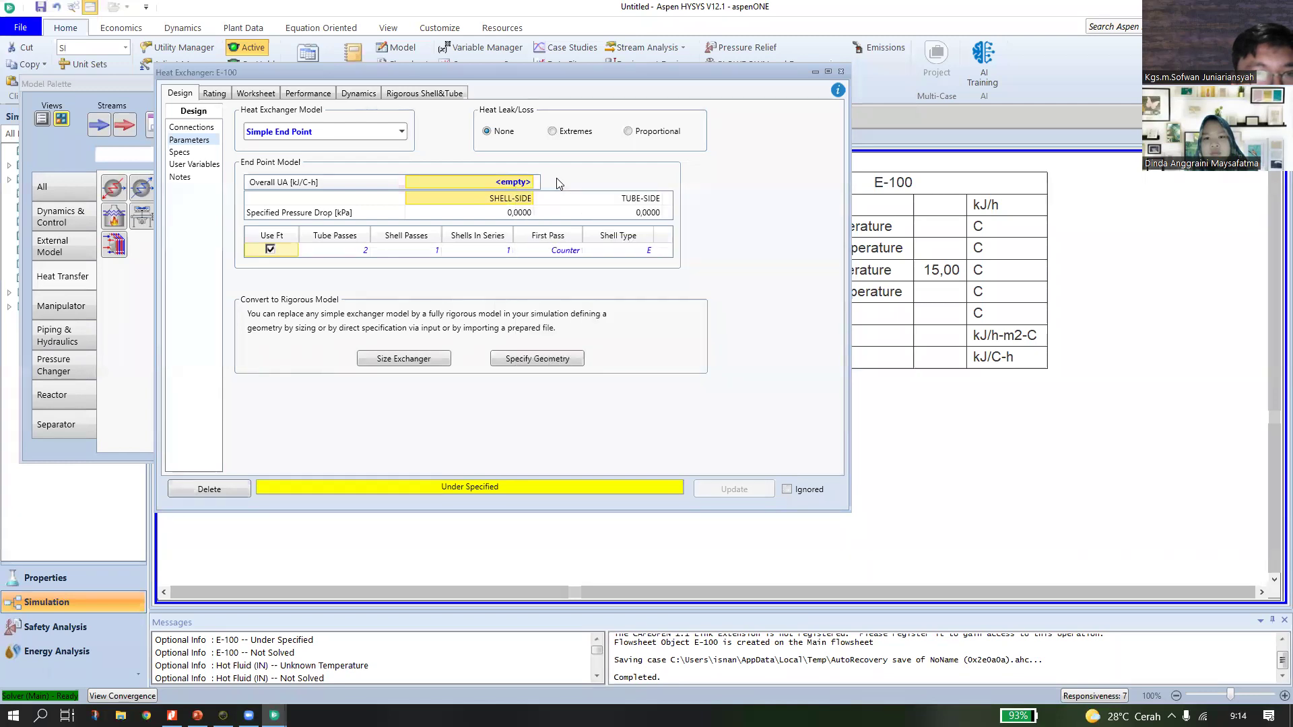
click(525, 181)
text(200)
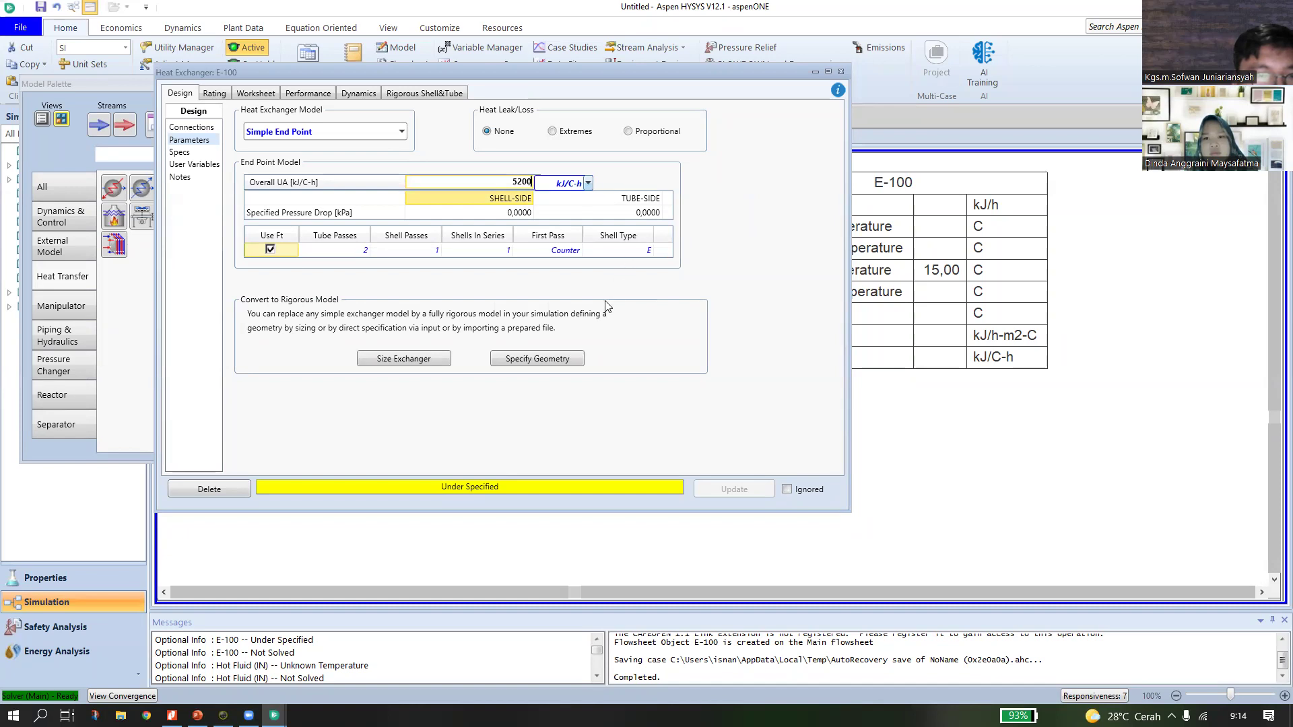
key(Return)
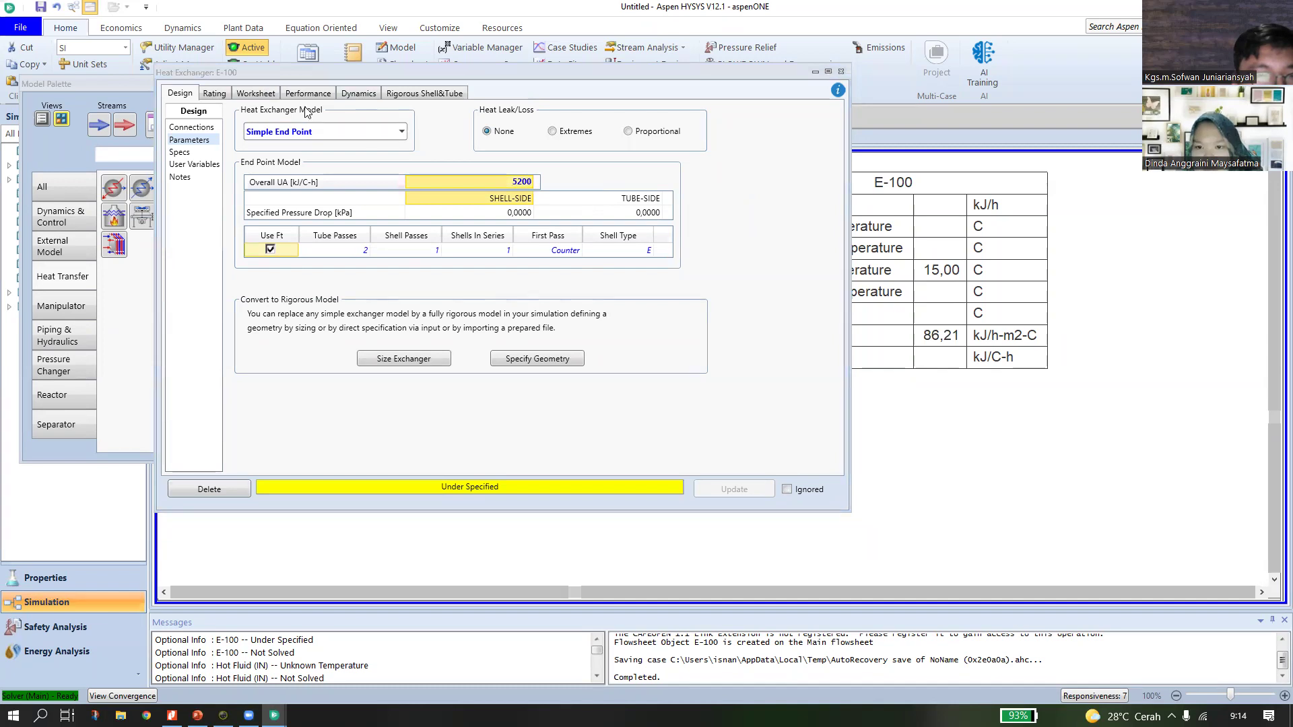
Set the Hot Fluid (IN) temperature to 85 °C in the E-100 worksheet conditions.
click(250, 94)
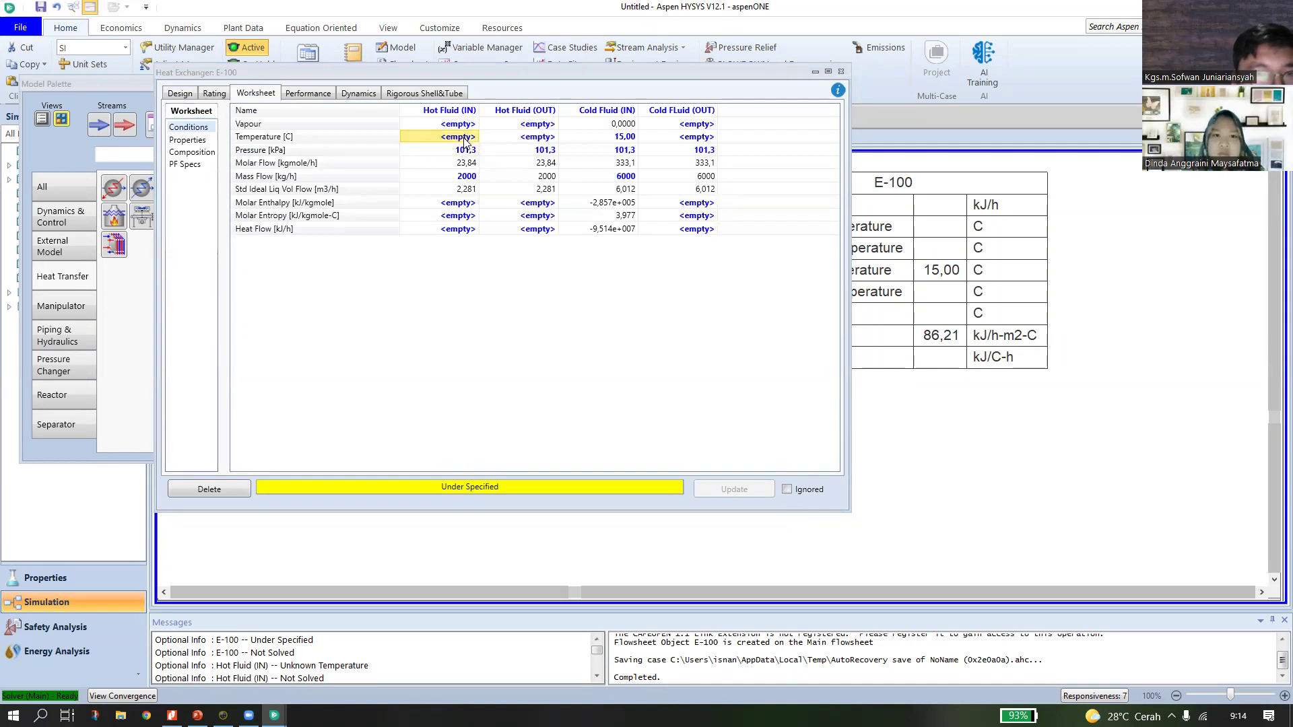
text(85)
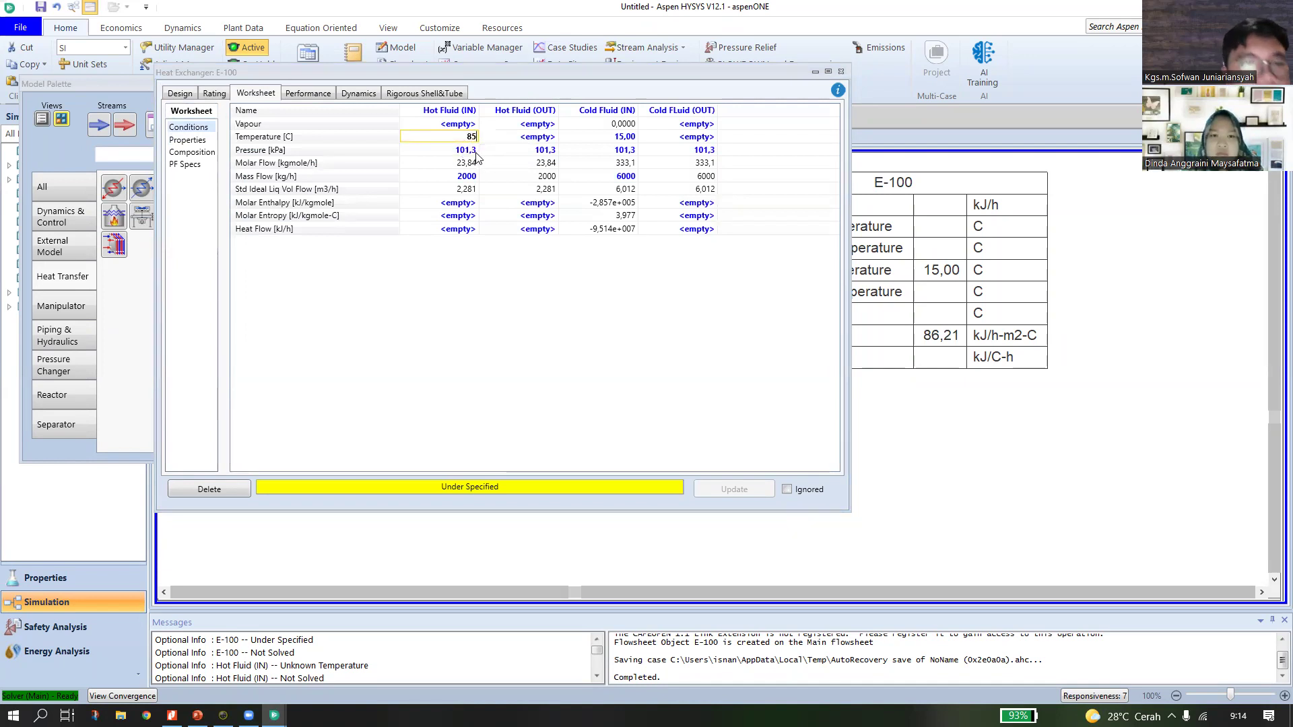
key(Return)
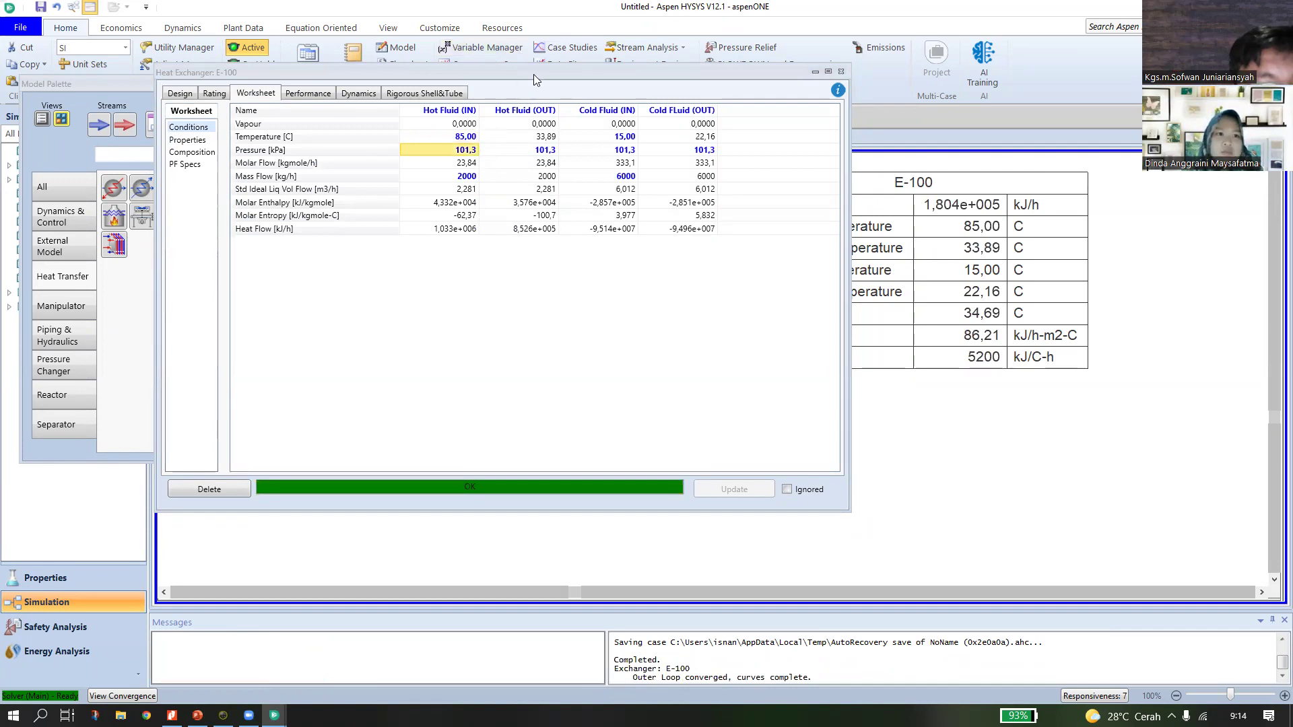
Move the E-100 window aside to read the LMTD in the flowsheet results table.
drag(534, 75, 530, 77)
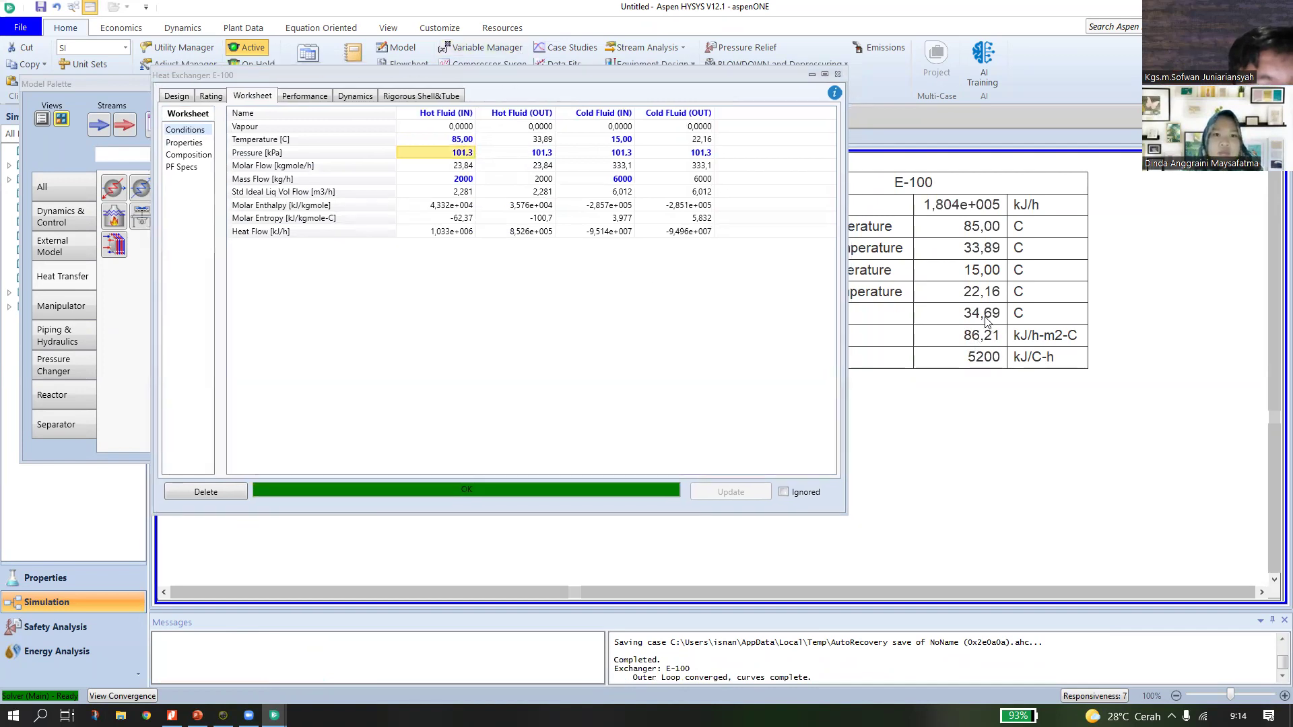
drag(699, 74, 605, 44)
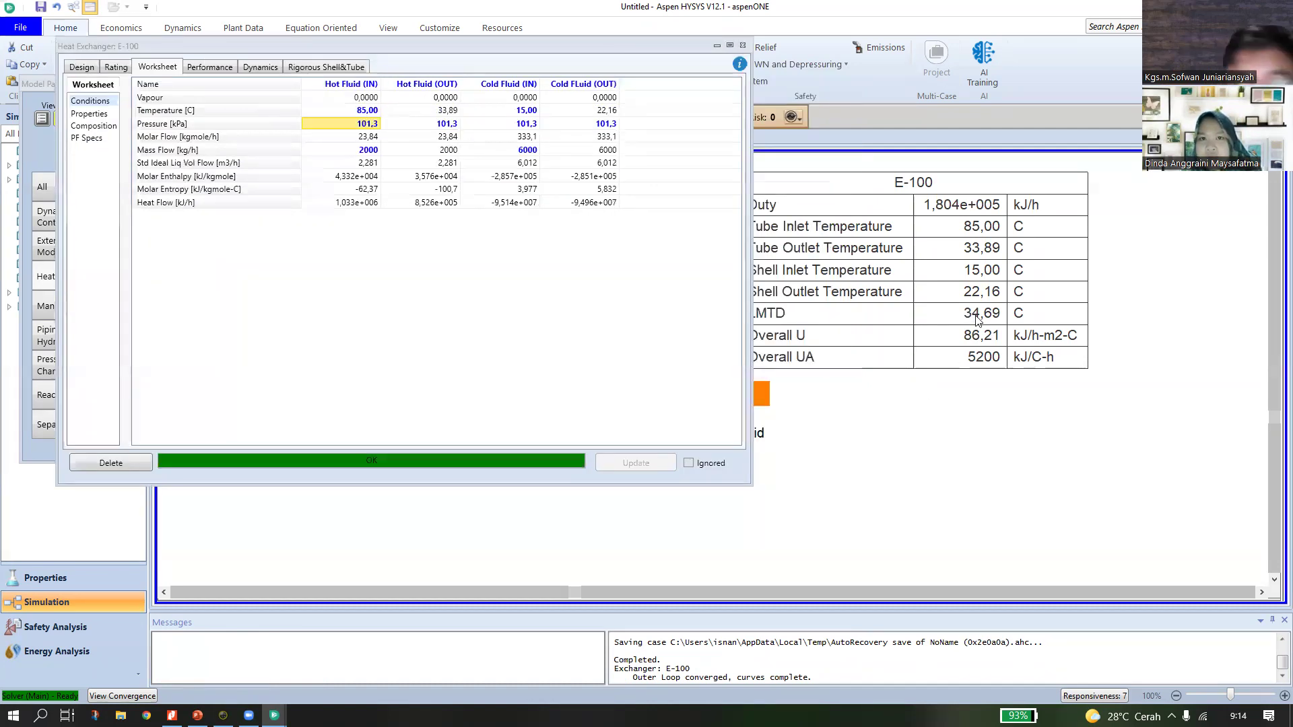
drag(425, 49, 536, 64)
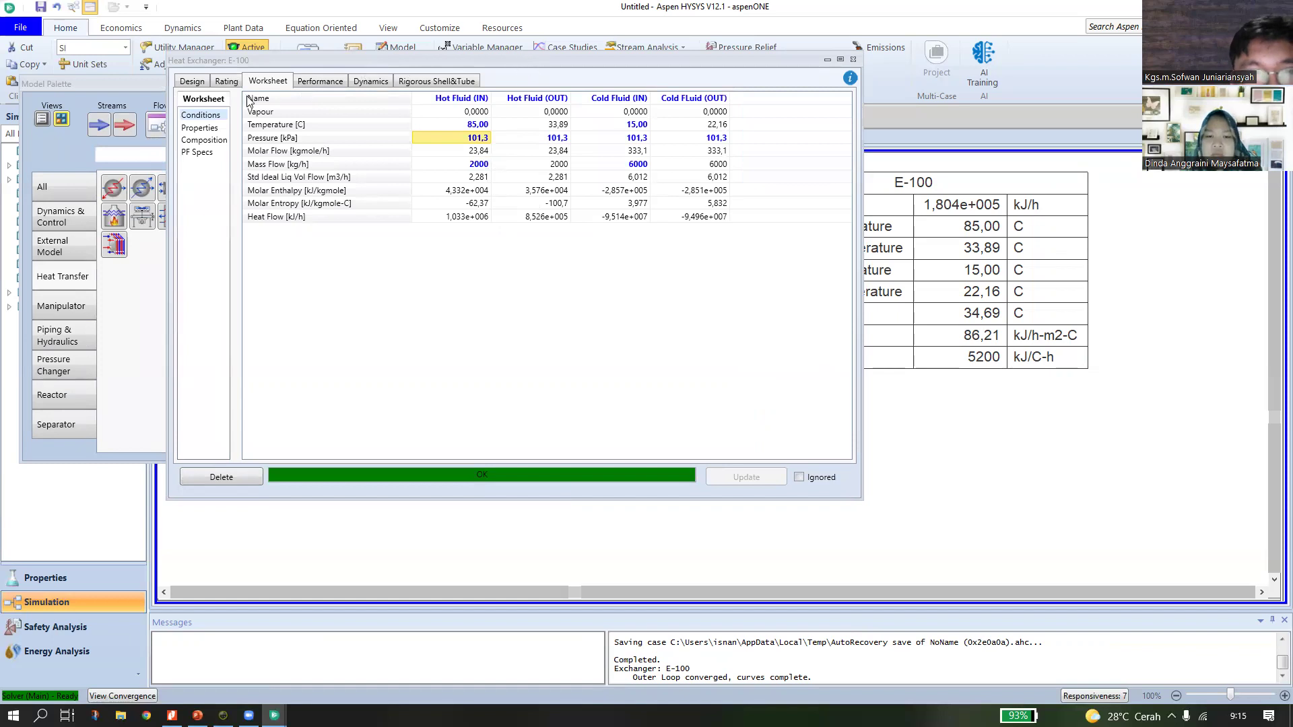
Set the first tube pass of E-100 to Co-Current in the design parameters.
click(193, 82)
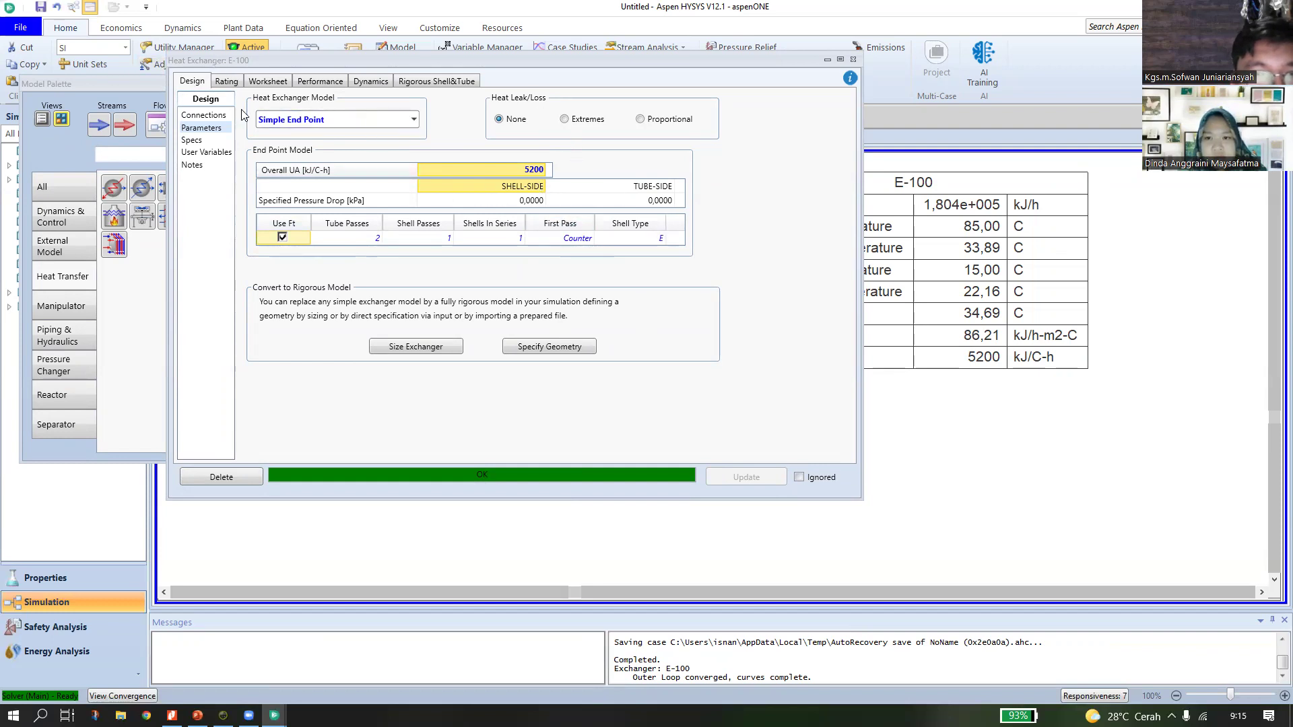
click(590, 238)
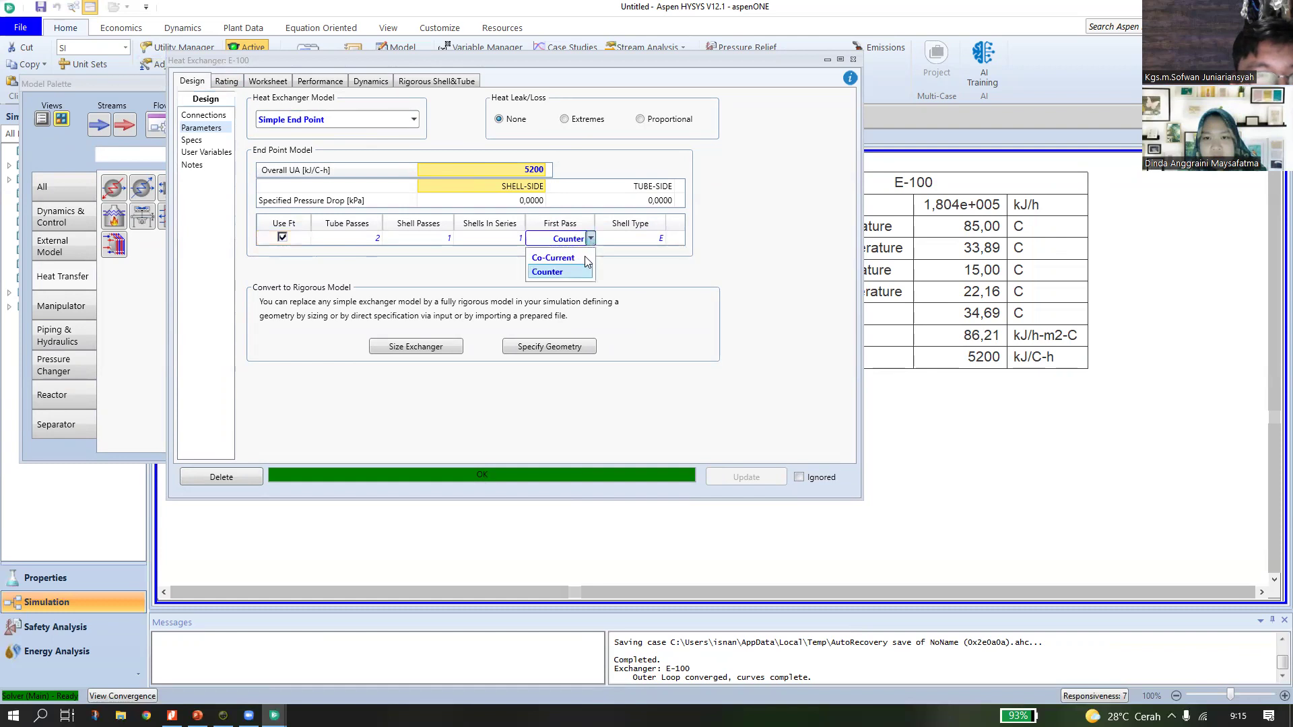
click(549, 273)
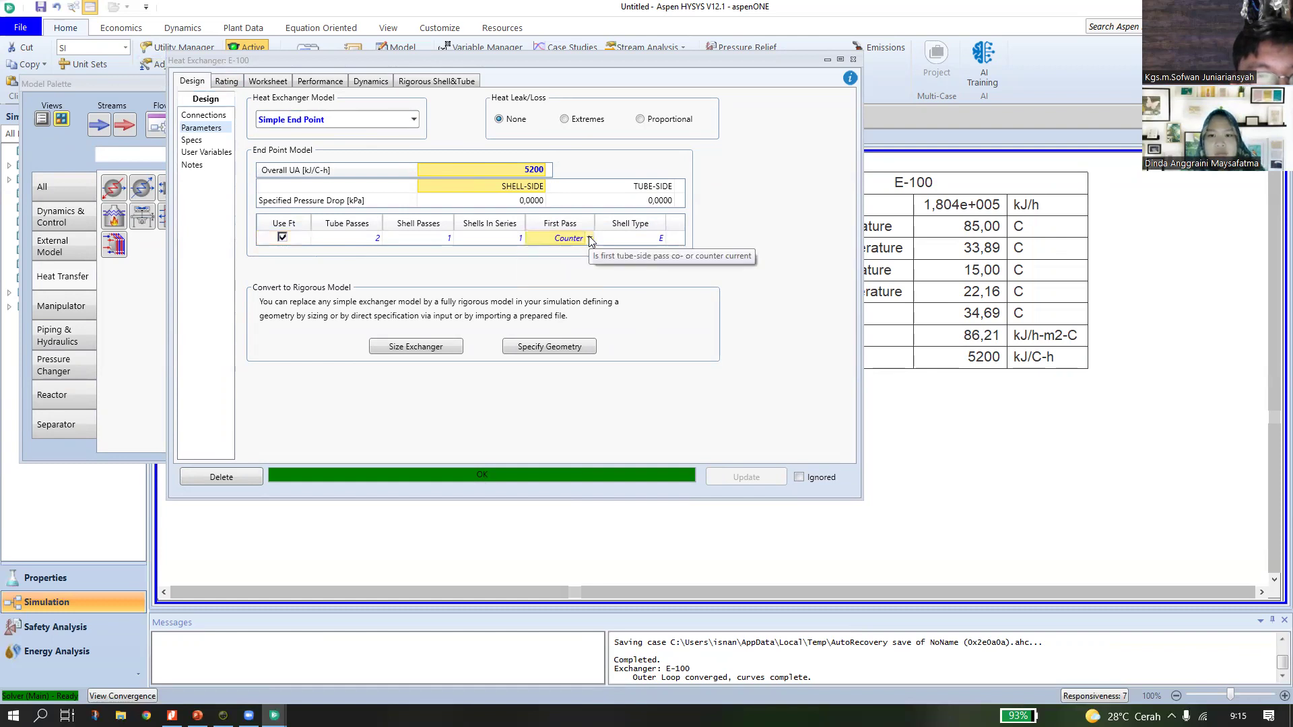
click(591, 238)
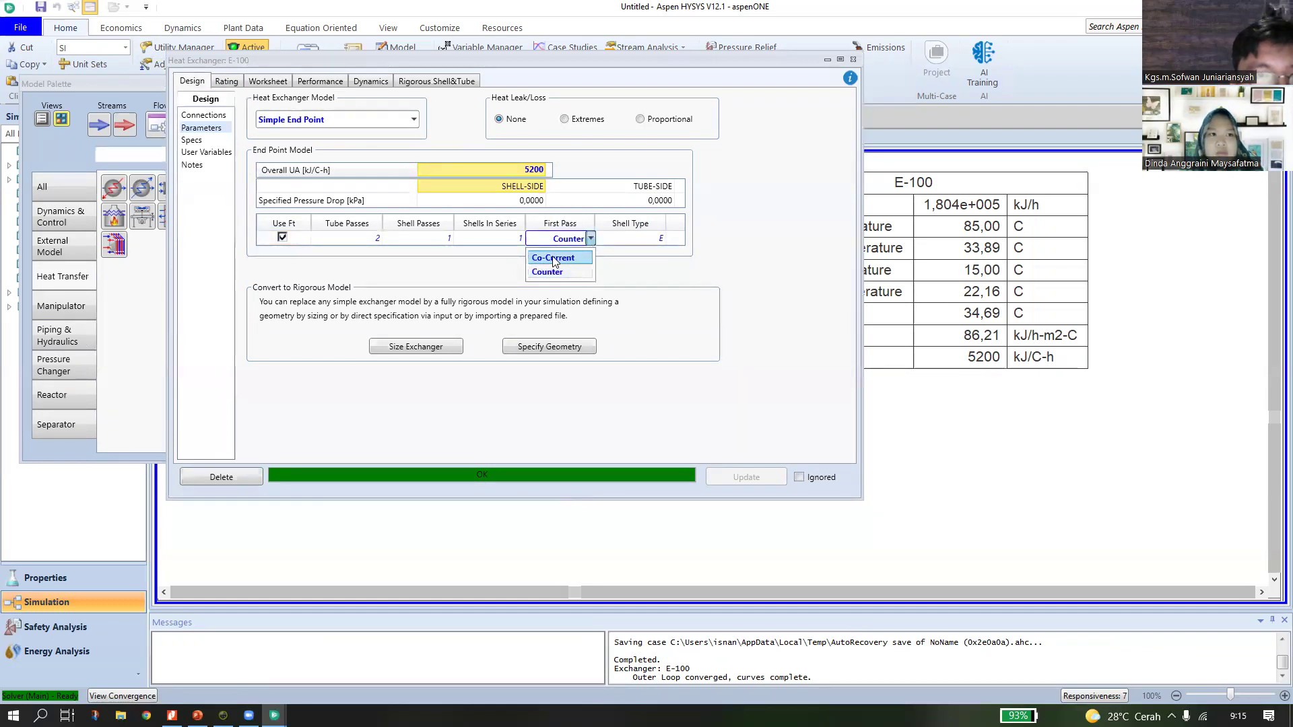
click(553, 258)
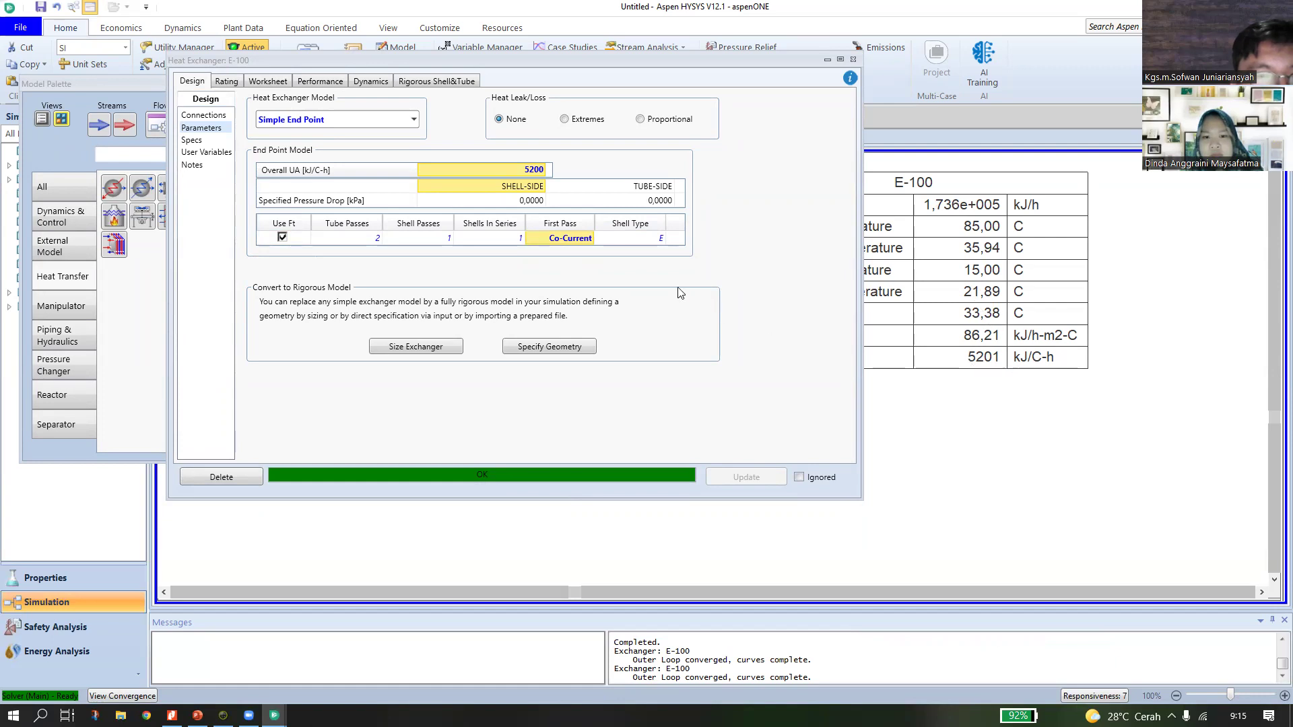
Compare the co-current results in the flowsheet table and switch the first tube pass back to Counter.
click(549, 236)
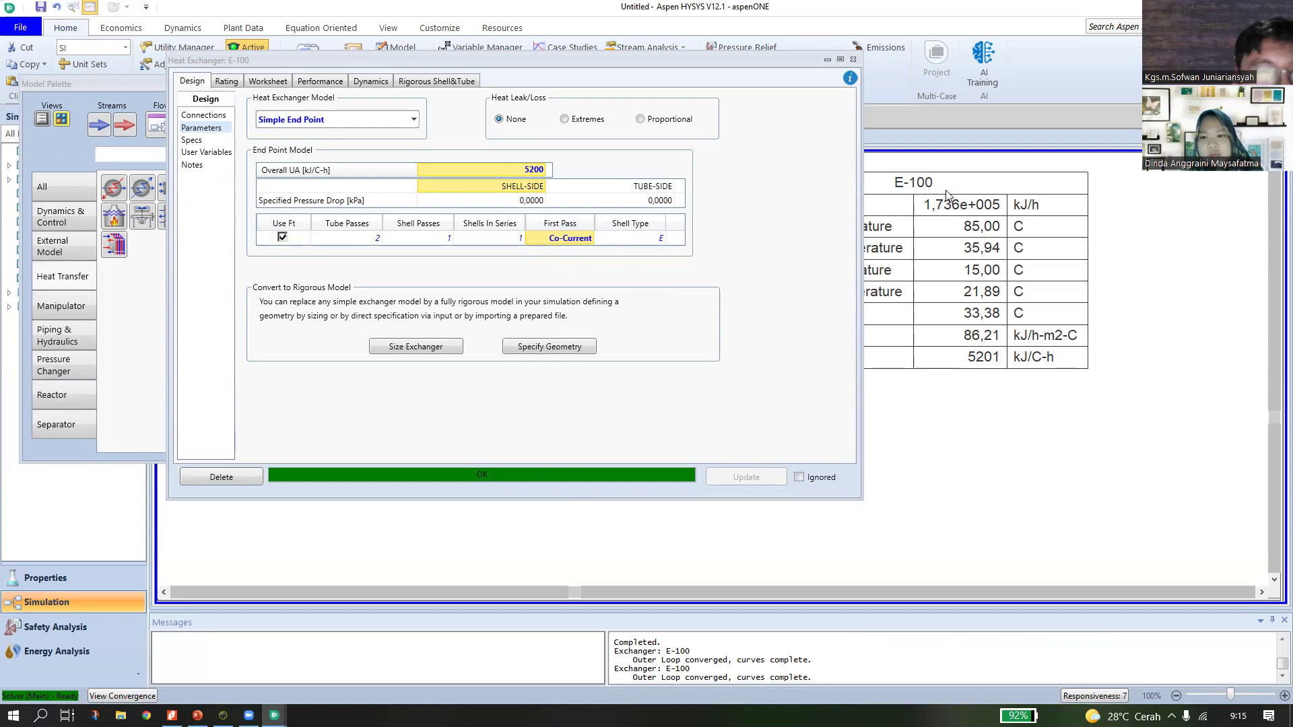
click(586, 238)
click(591, 239)
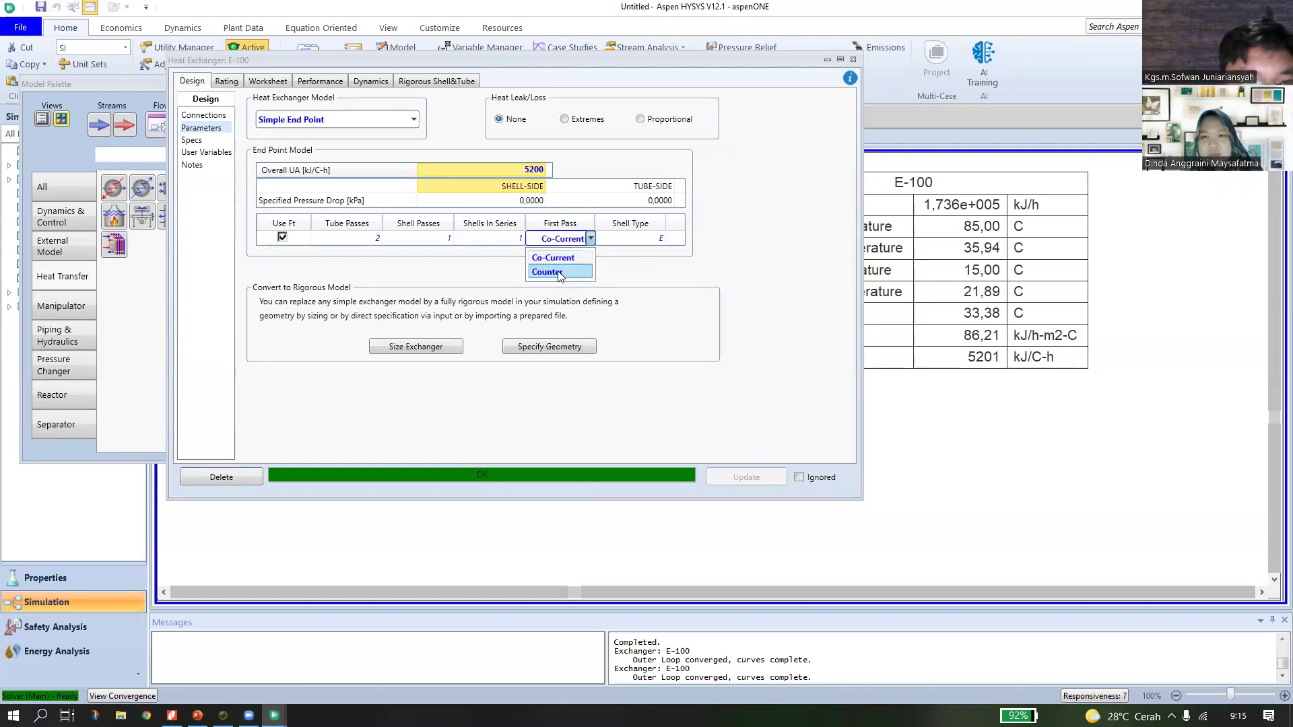
click(558, 272)
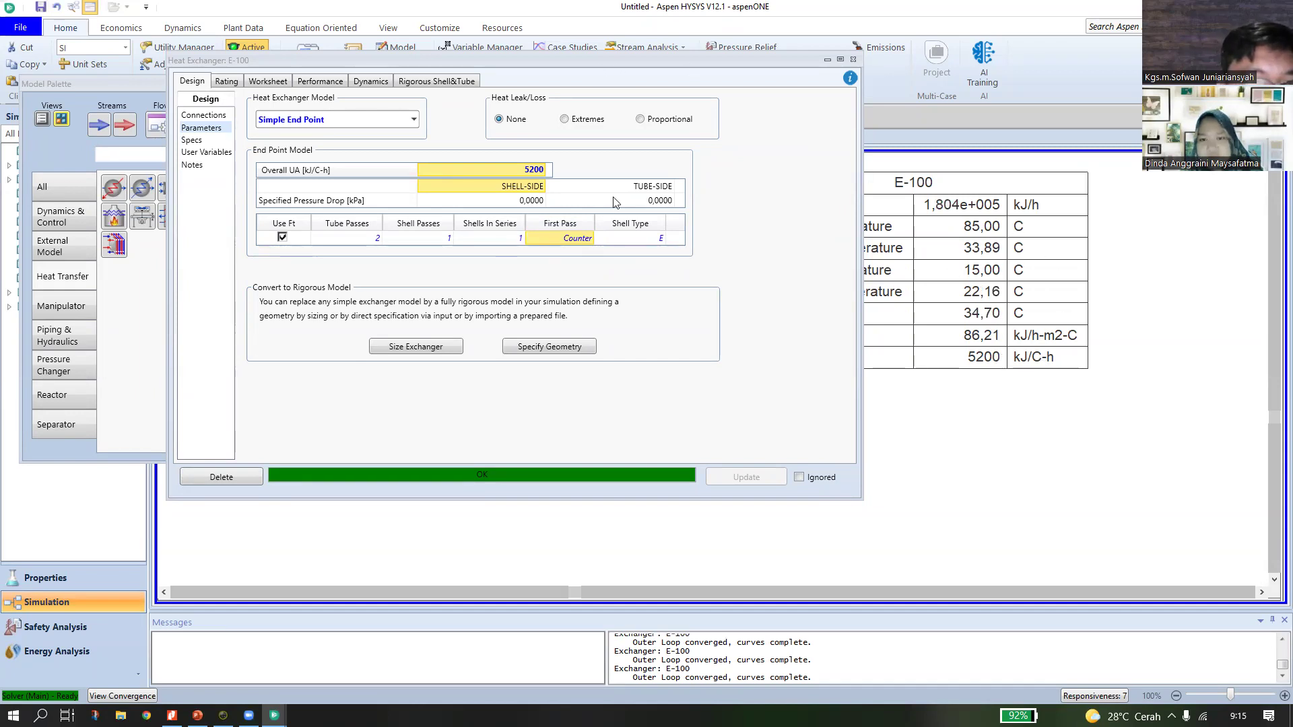
Reposition the E-100 window and review the worksheet conditions and stream properties.
drag(601, 65, 625, 73)
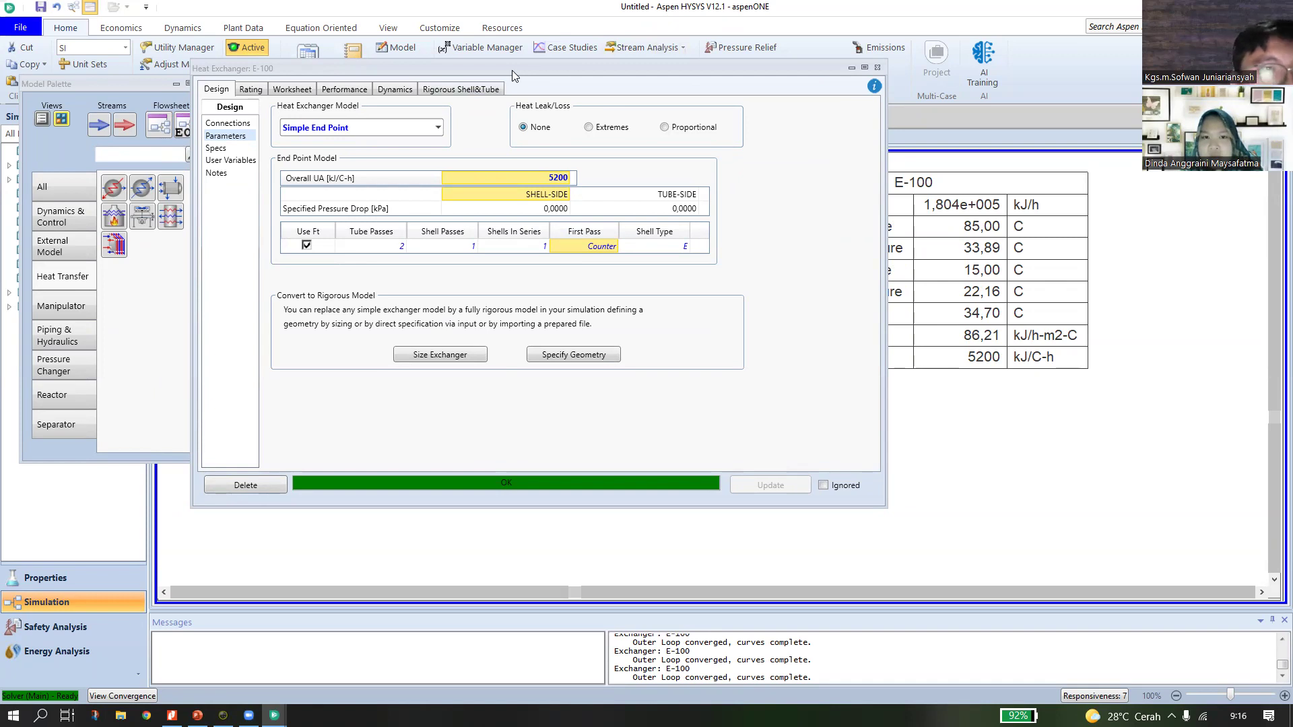
drag(512, 70, 521, 86)
drag(291, 91, 294, 84)
click(305, 101)
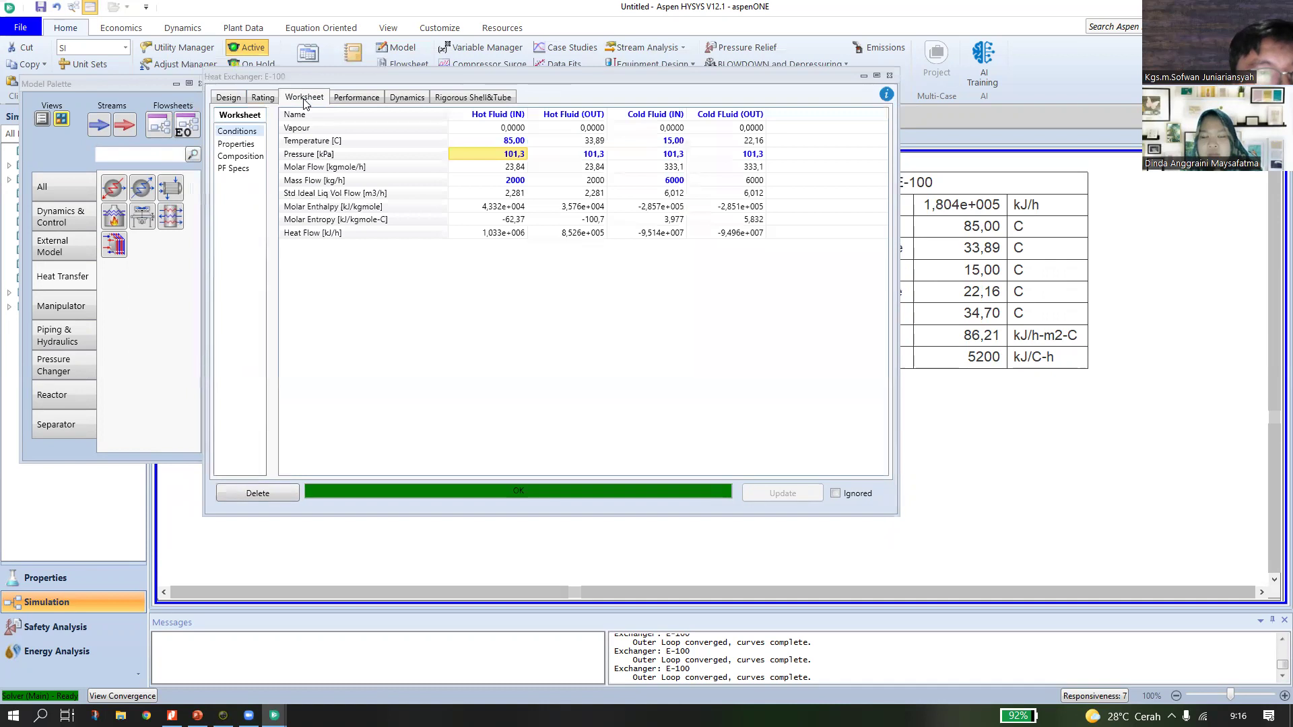
click(235, 146)
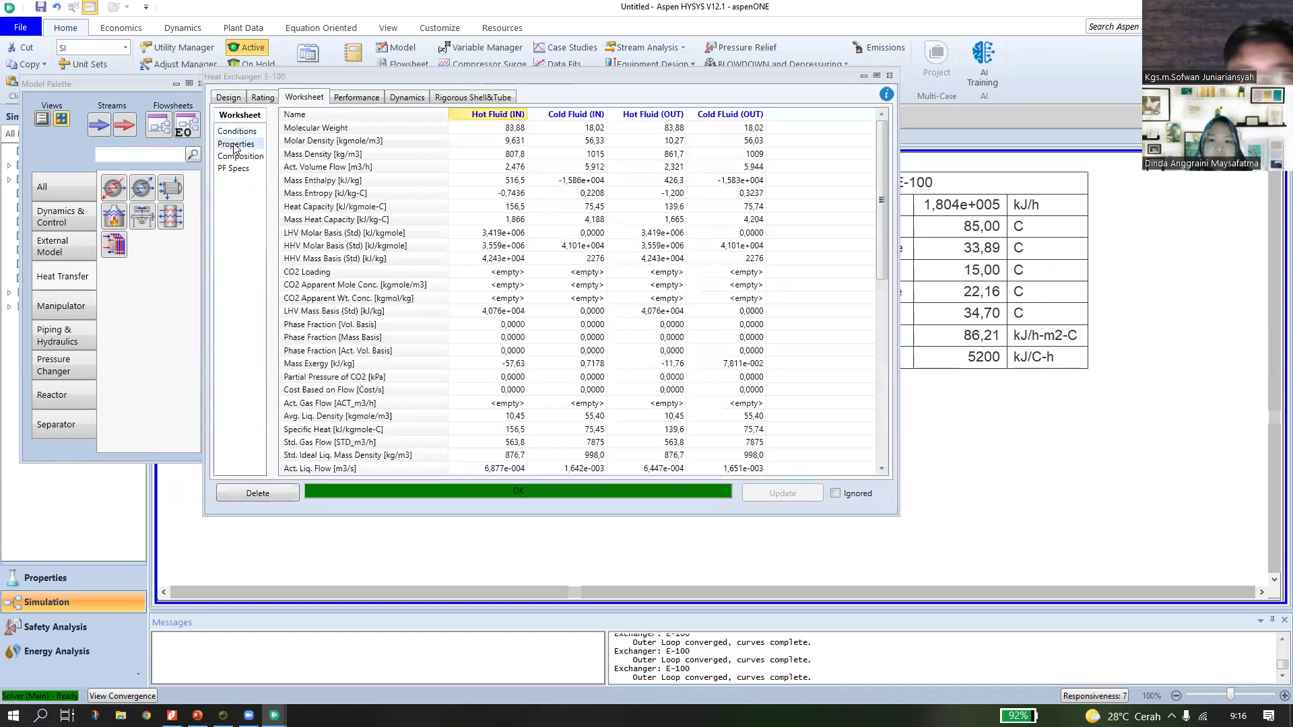
Examine the overall sizing configuration in the E-100 rating data, including the orientation options, shell counts and tube passes.
click(263, 97)
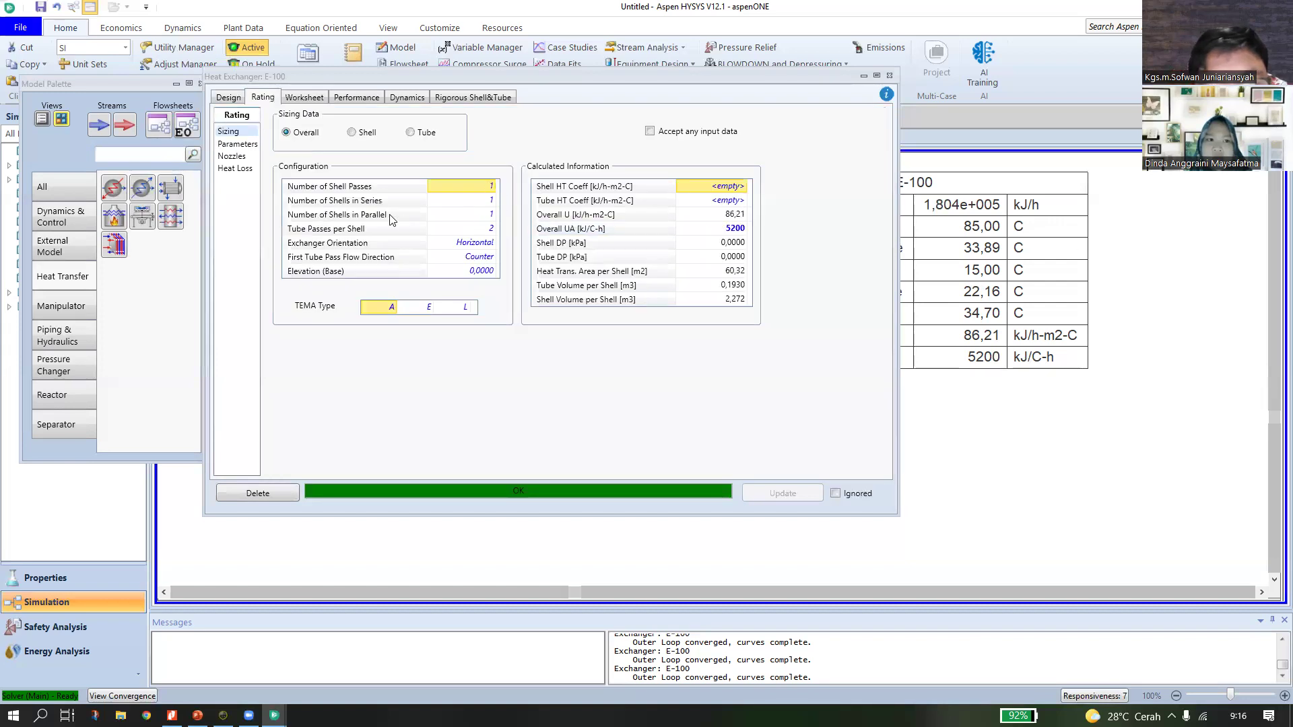
mouse_move(491, 248)
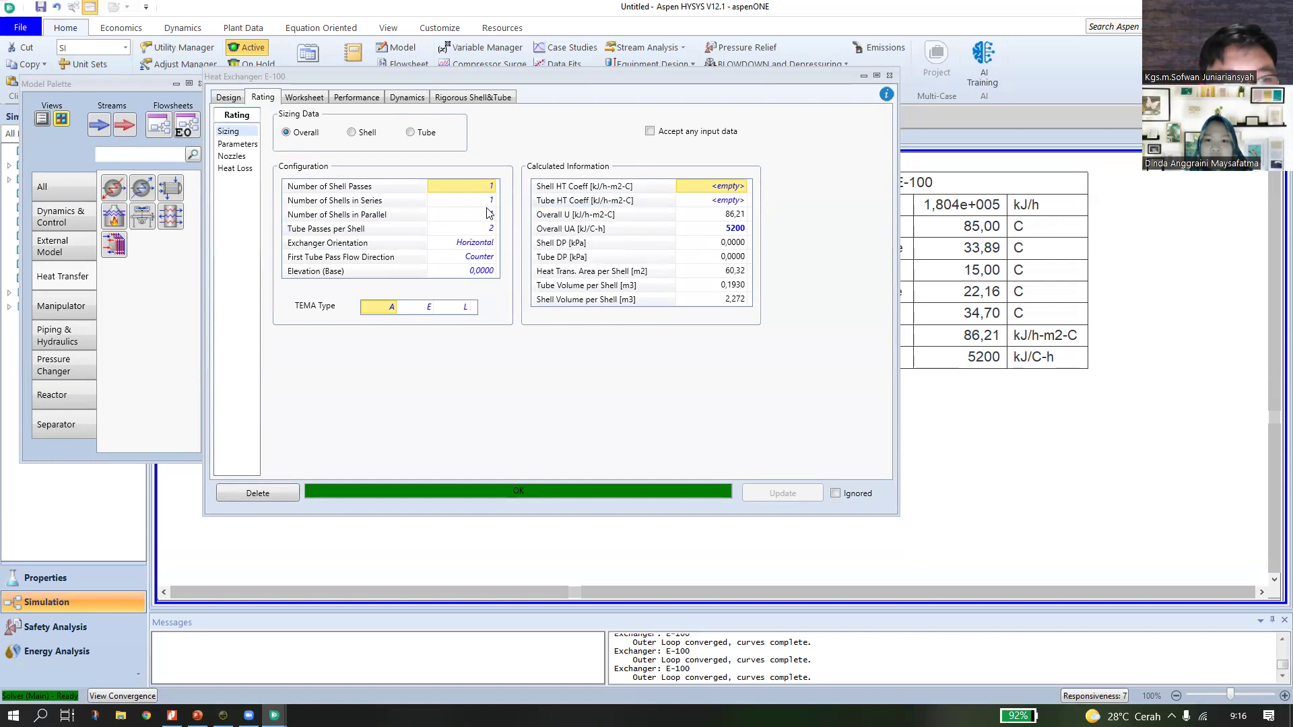
click(491, 244)
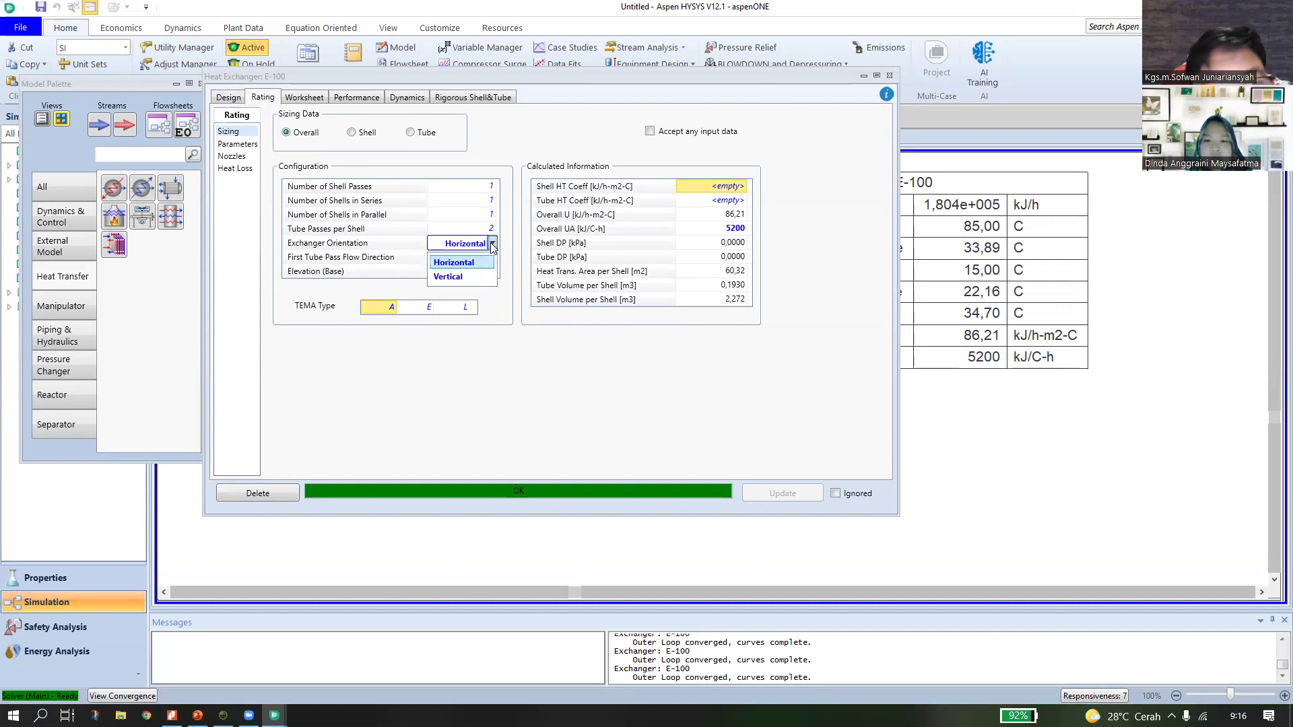
click(426, 241)
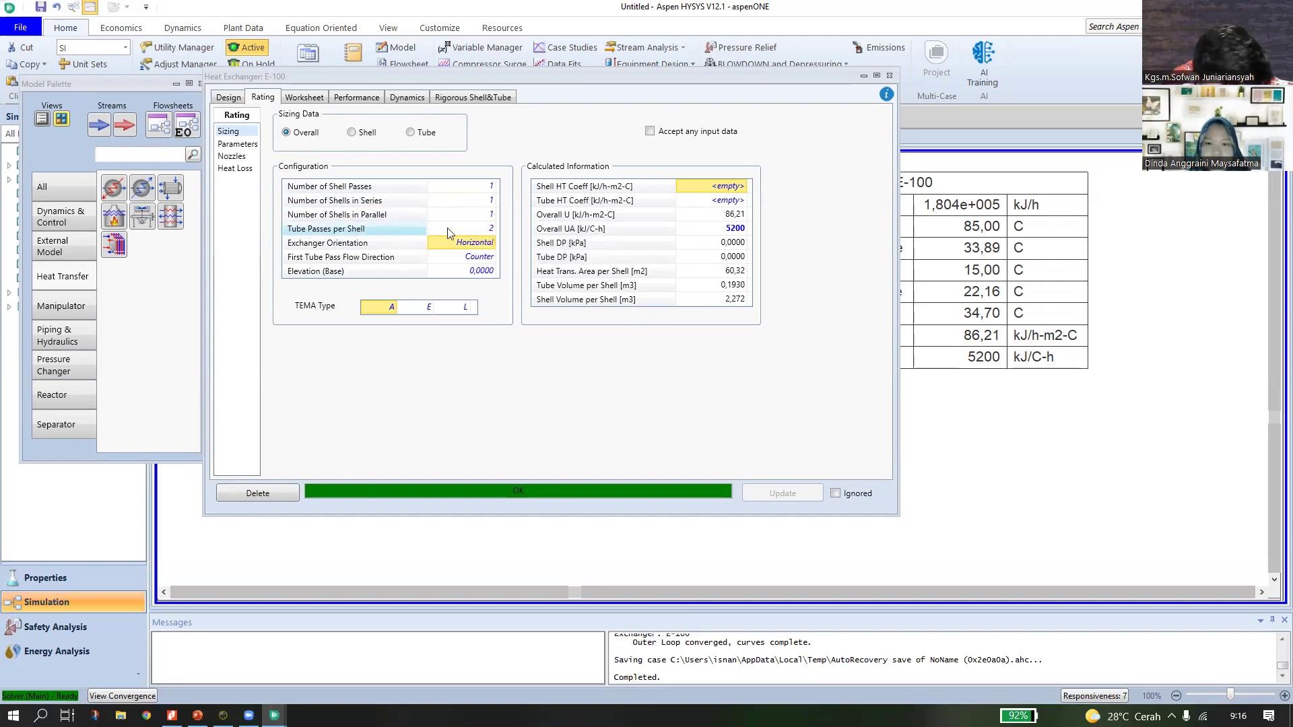
click(489, 229)
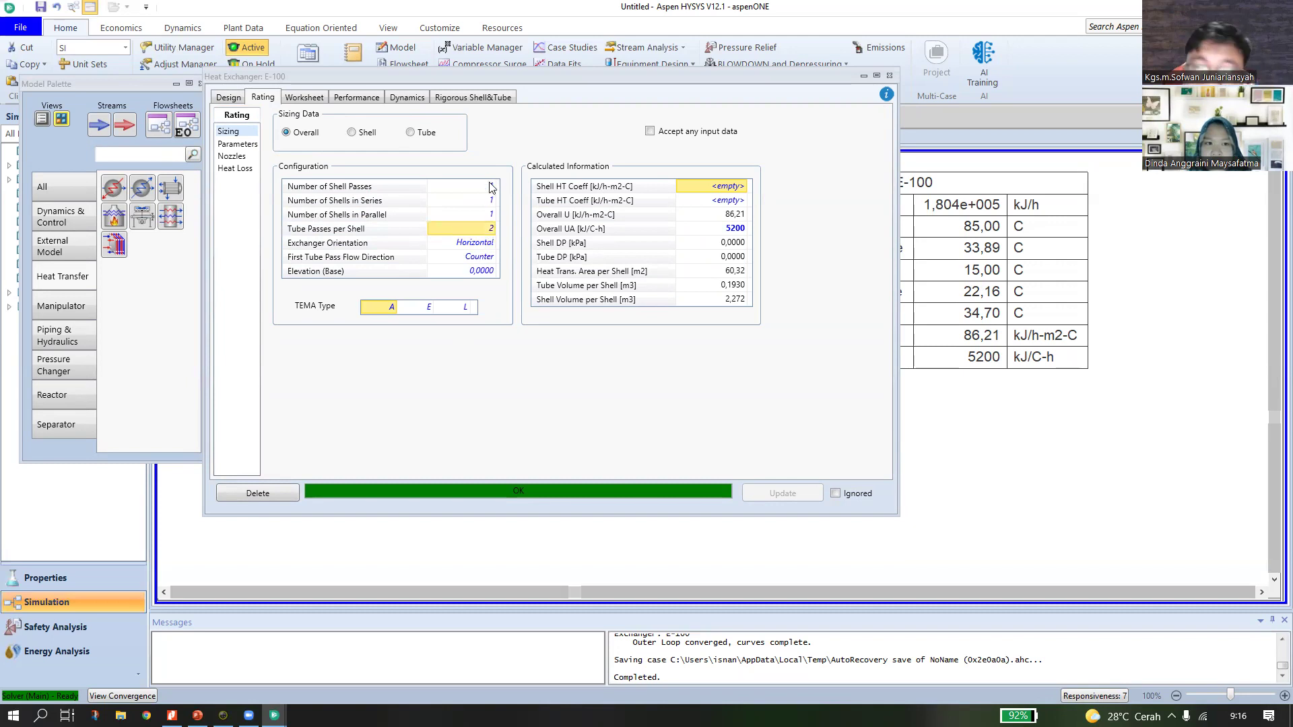
click(491, 187)
click(488, 200)
click(485, 214)
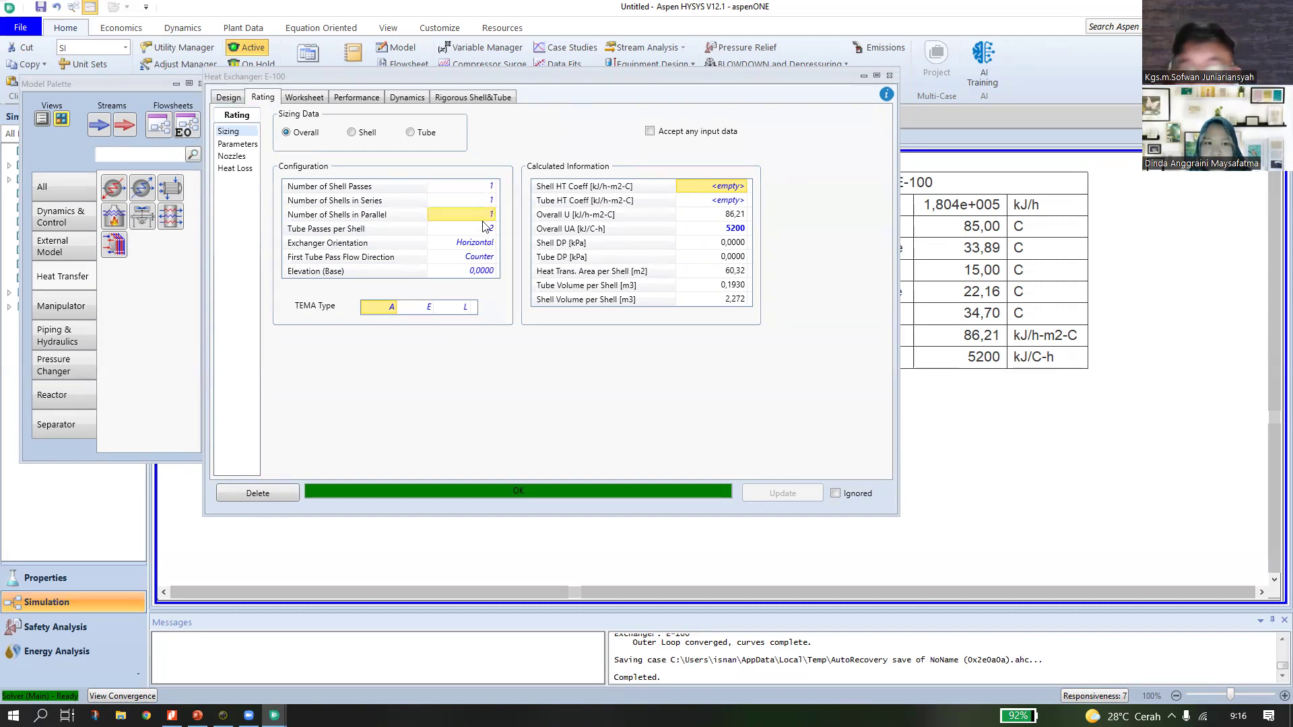
Examine the shell sizing data, including the tubes per shell and baffle type options, and return to the E-100 design parameters.
click(352, 132)
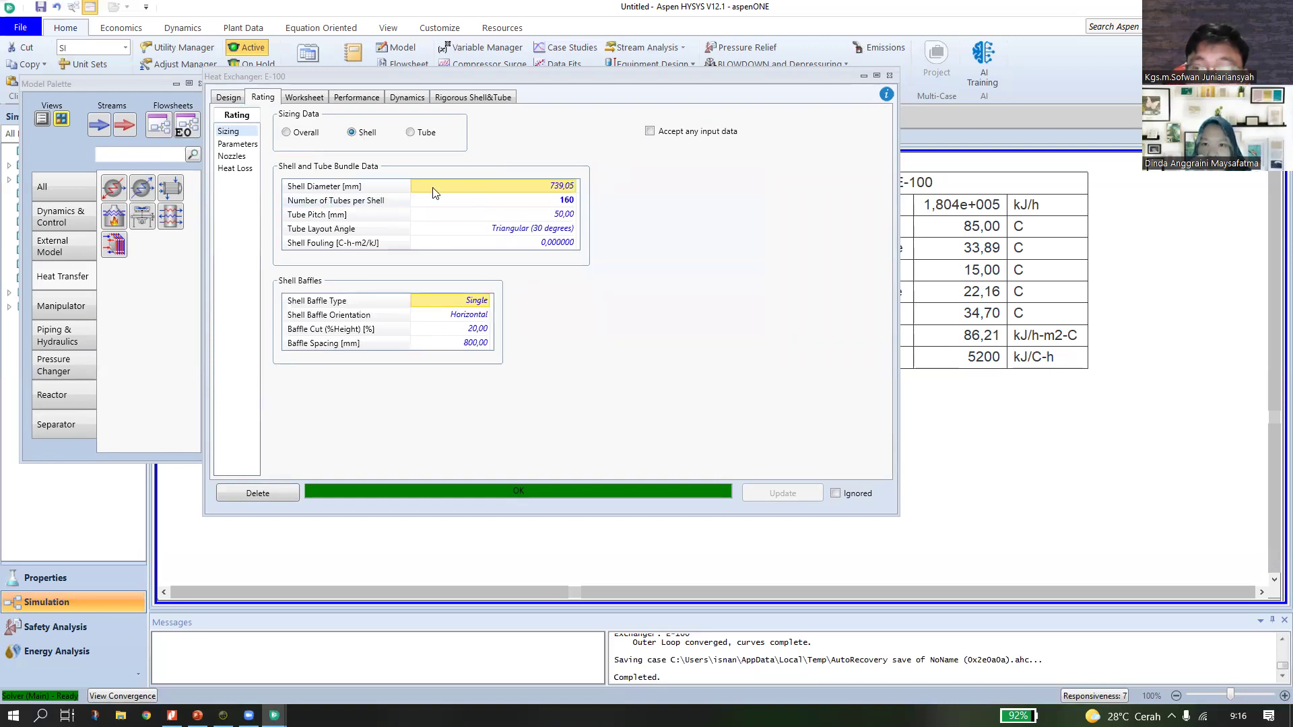
click(569, 201)
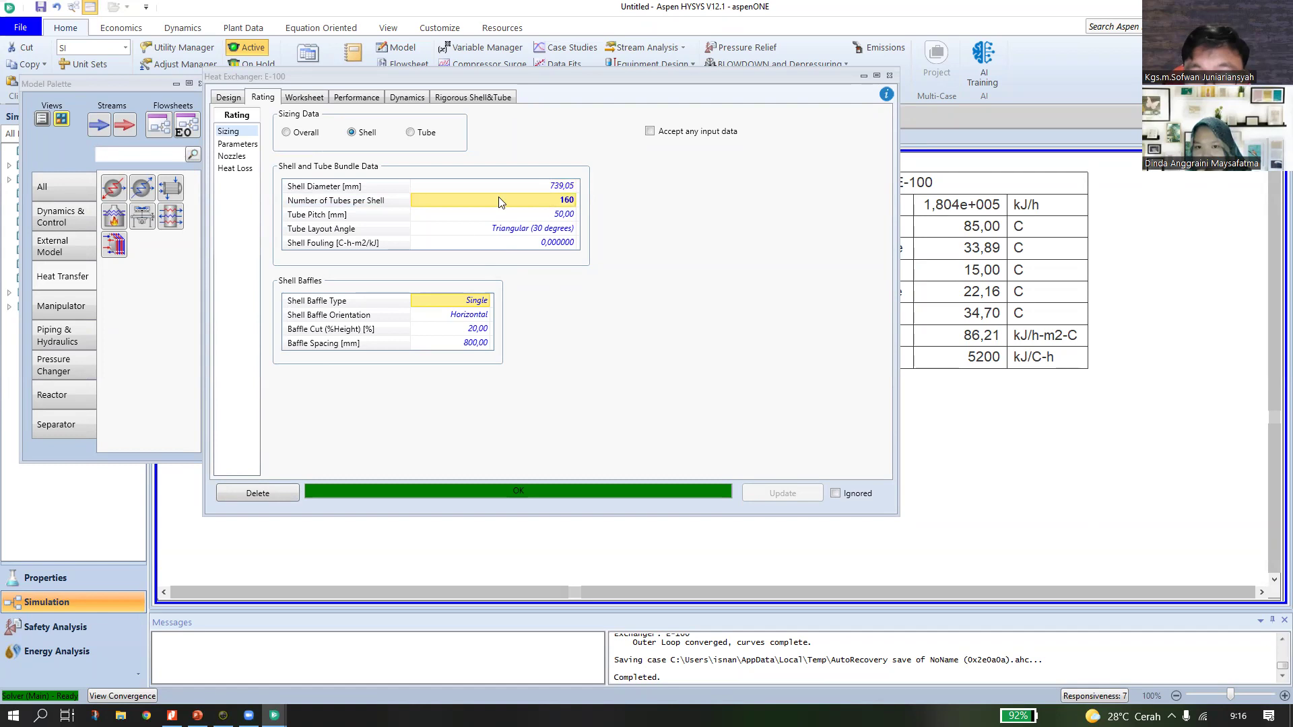
click(479, 301)
click(485, 301)
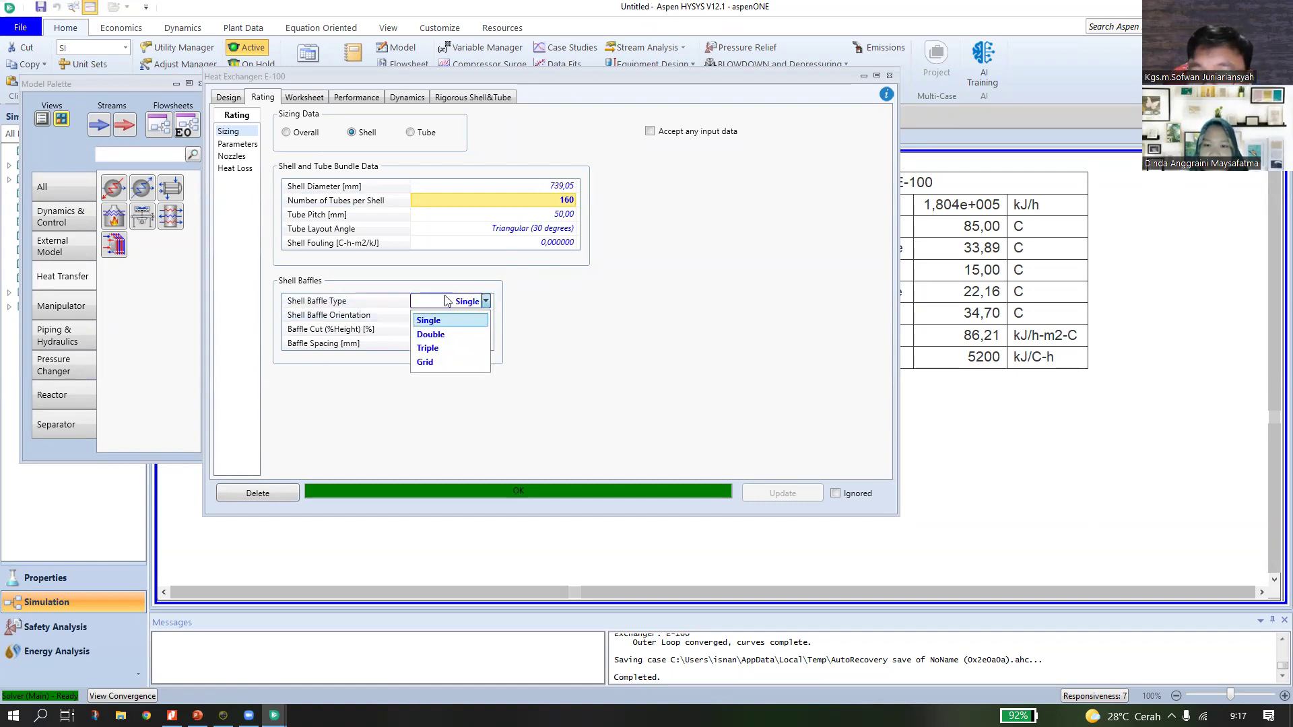
click(486, 301)
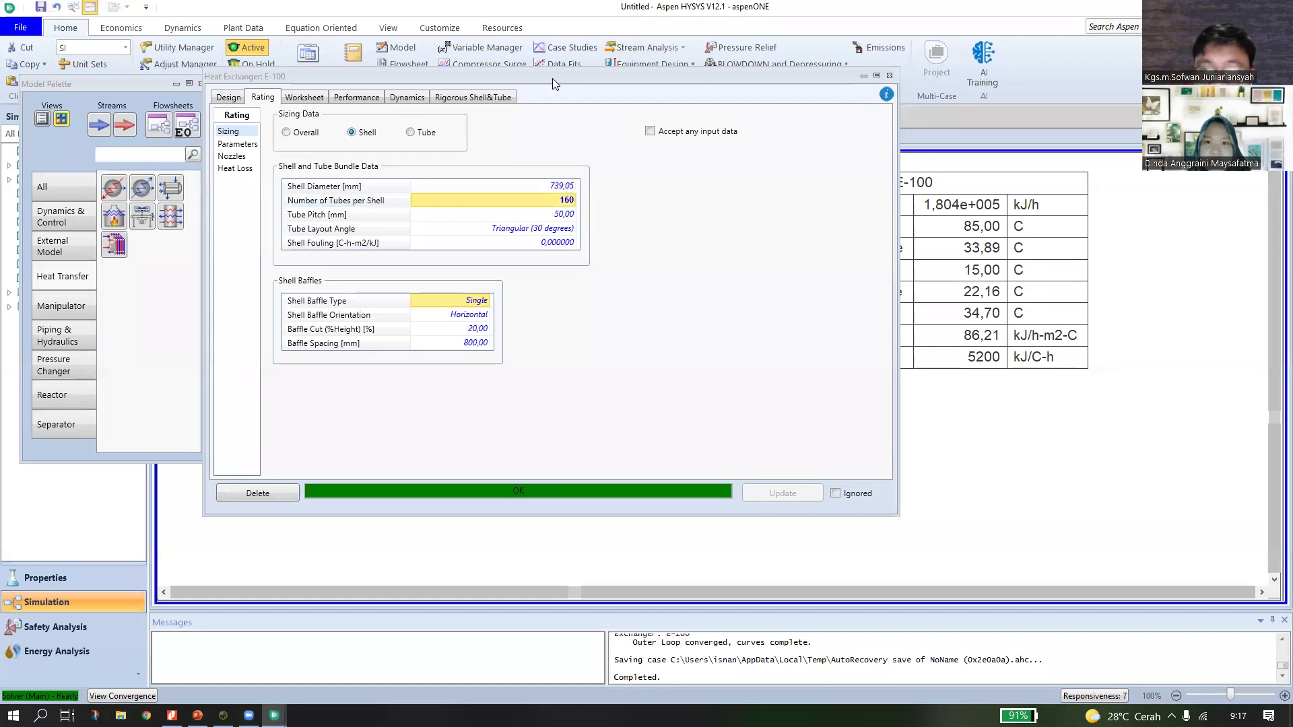
drag(552, 78, 593, 87)
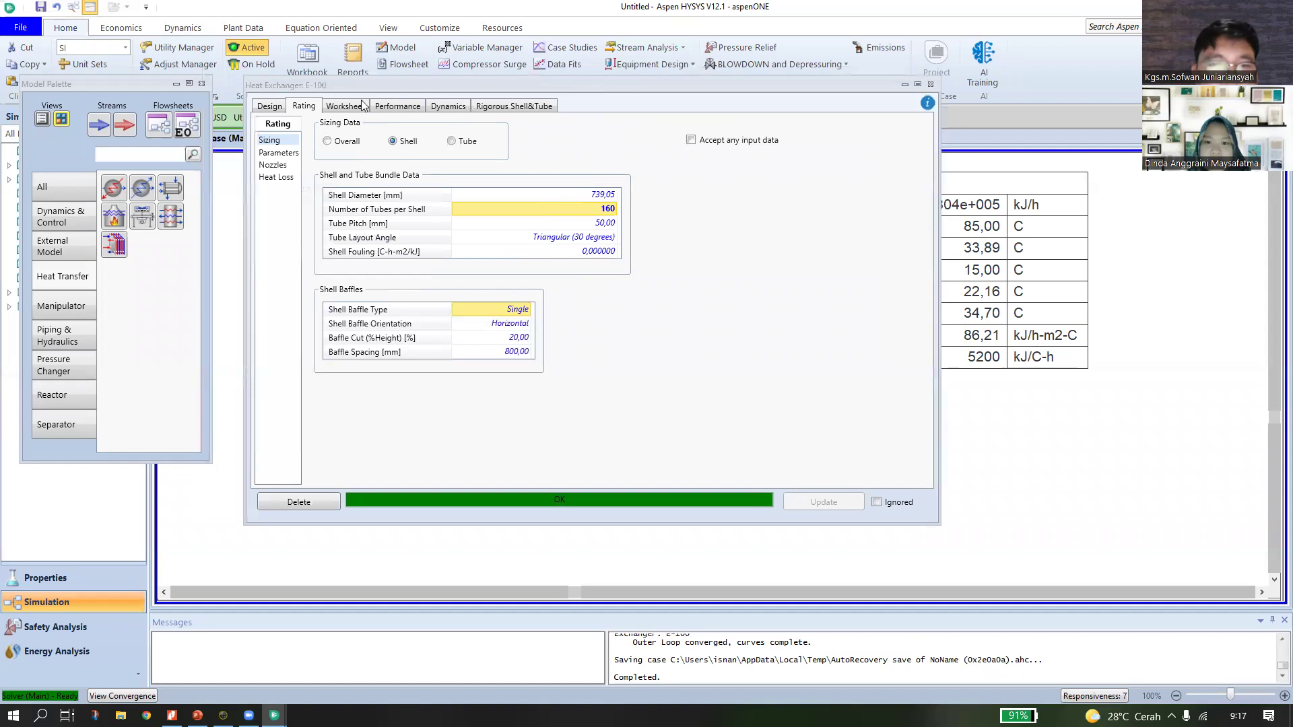
click(270, 107)
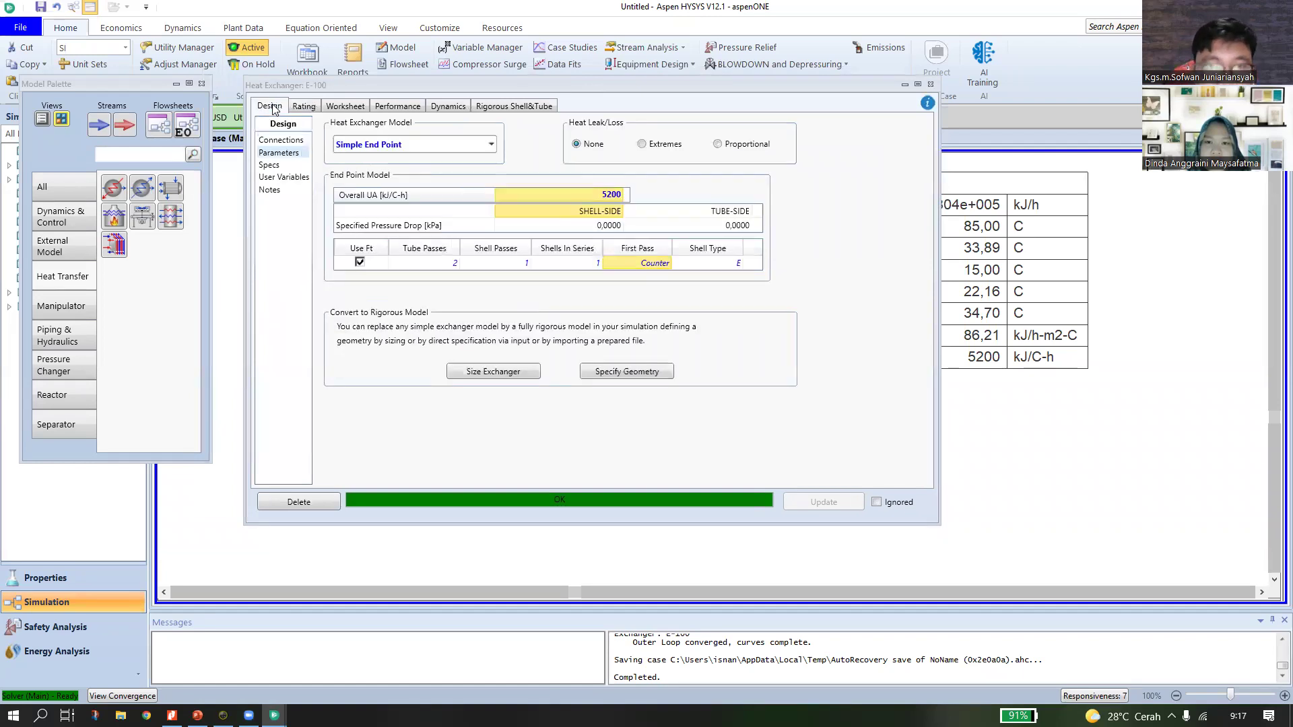
Close the E-100 window and shift the E-100 results table slightly farther from the exchanger diagram.
click(931, 84)
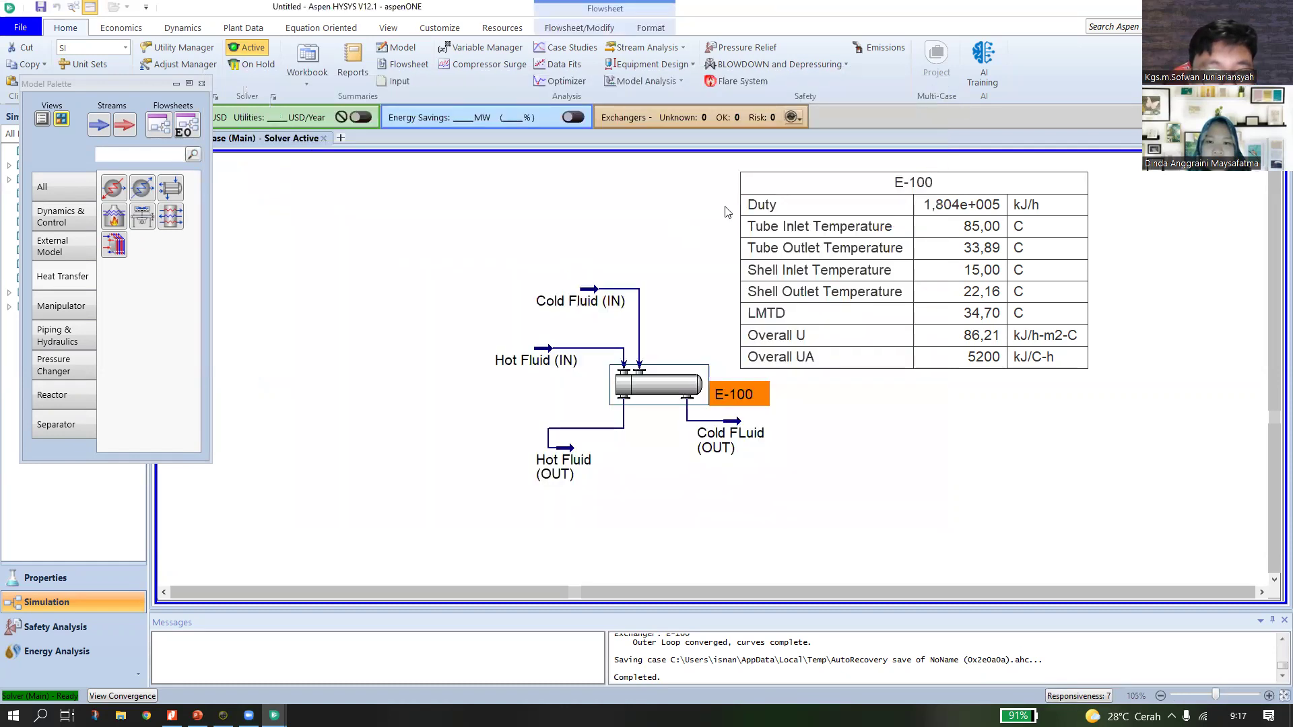
click(917, 381)
drag(827, 179, 854, 177)
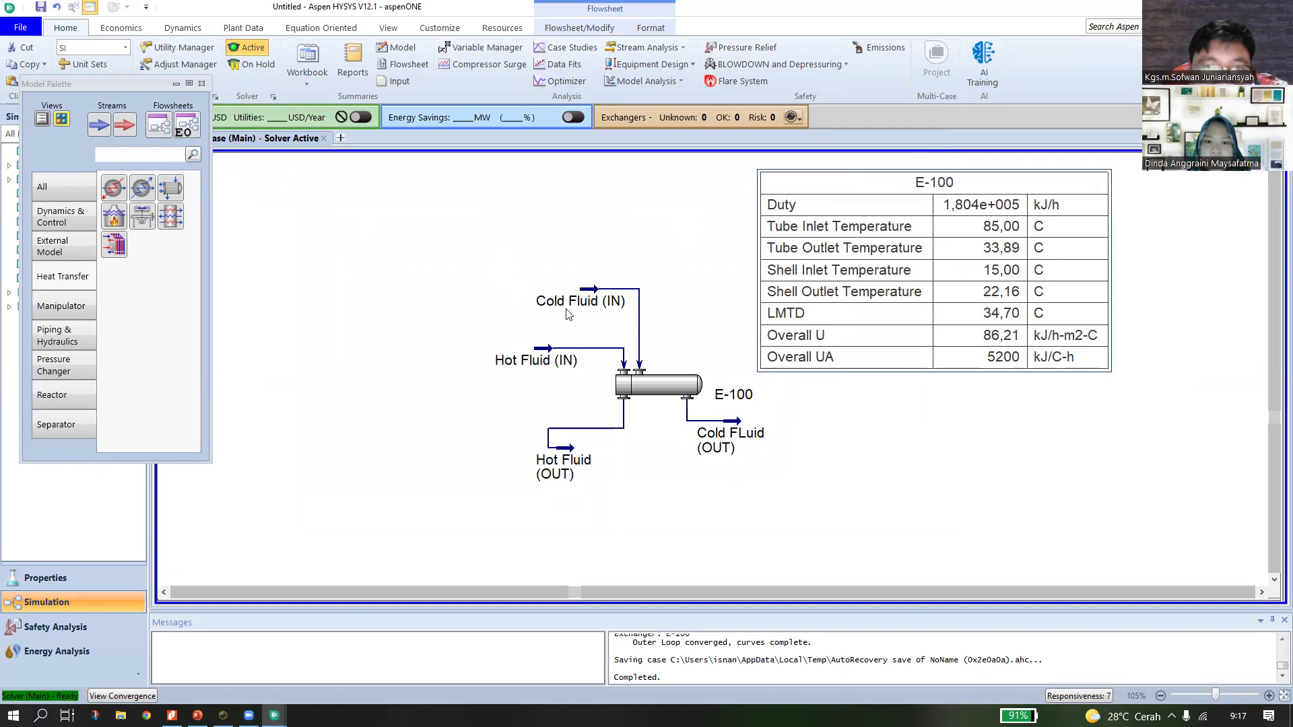
drag(427, 254, 895, 485)
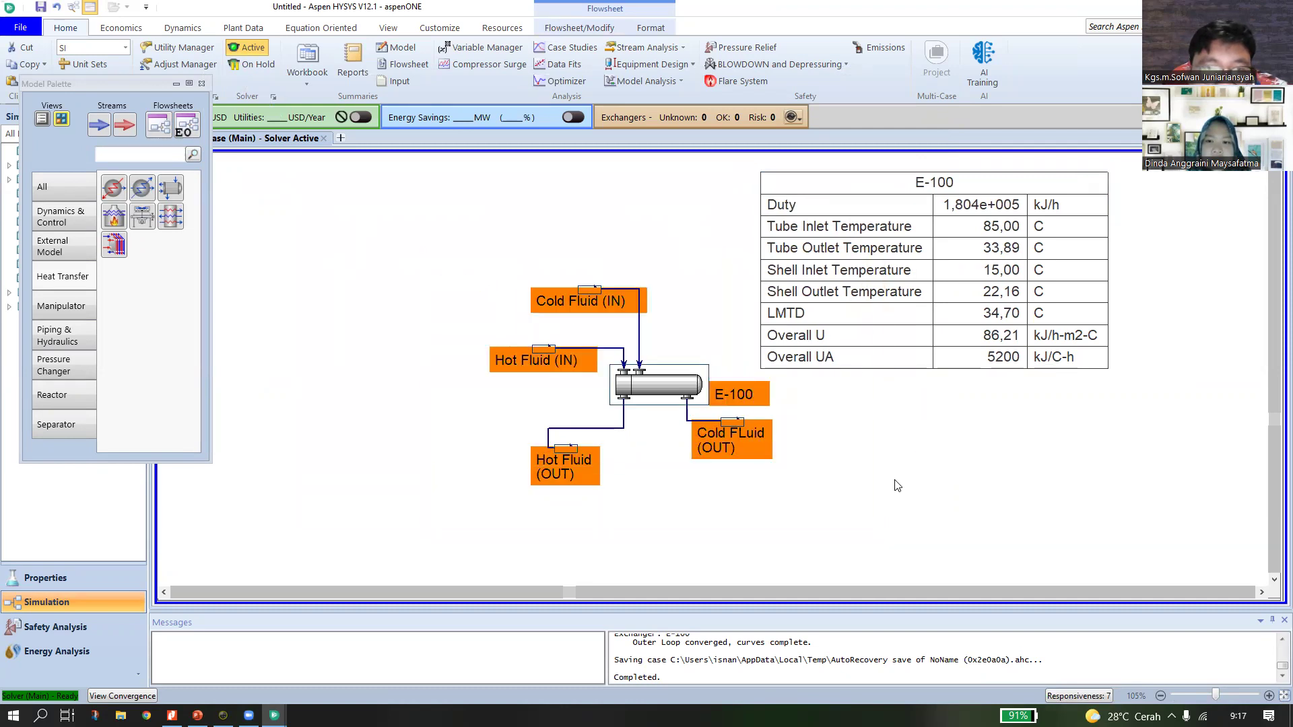
click(683, 350)
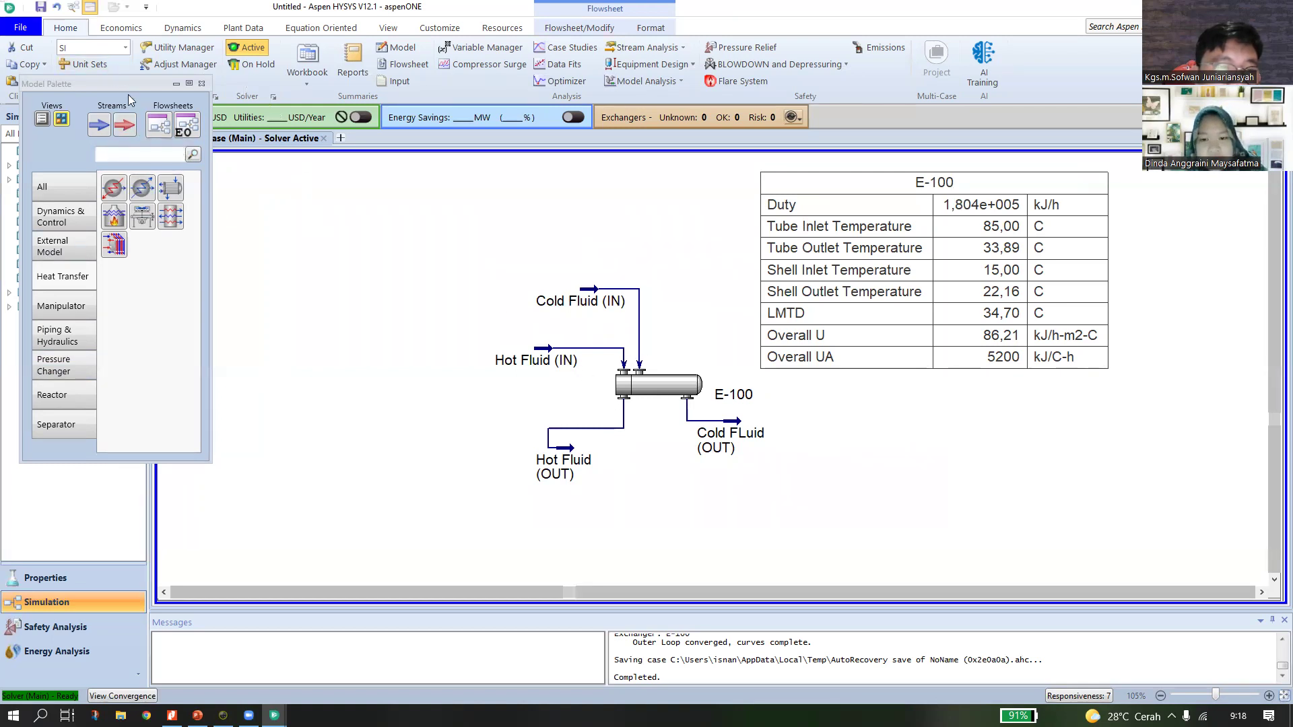
Place a heater in the empty area beside the exchanger flowsheet and view its connection settings.
drag(129, 84, 109, 125)
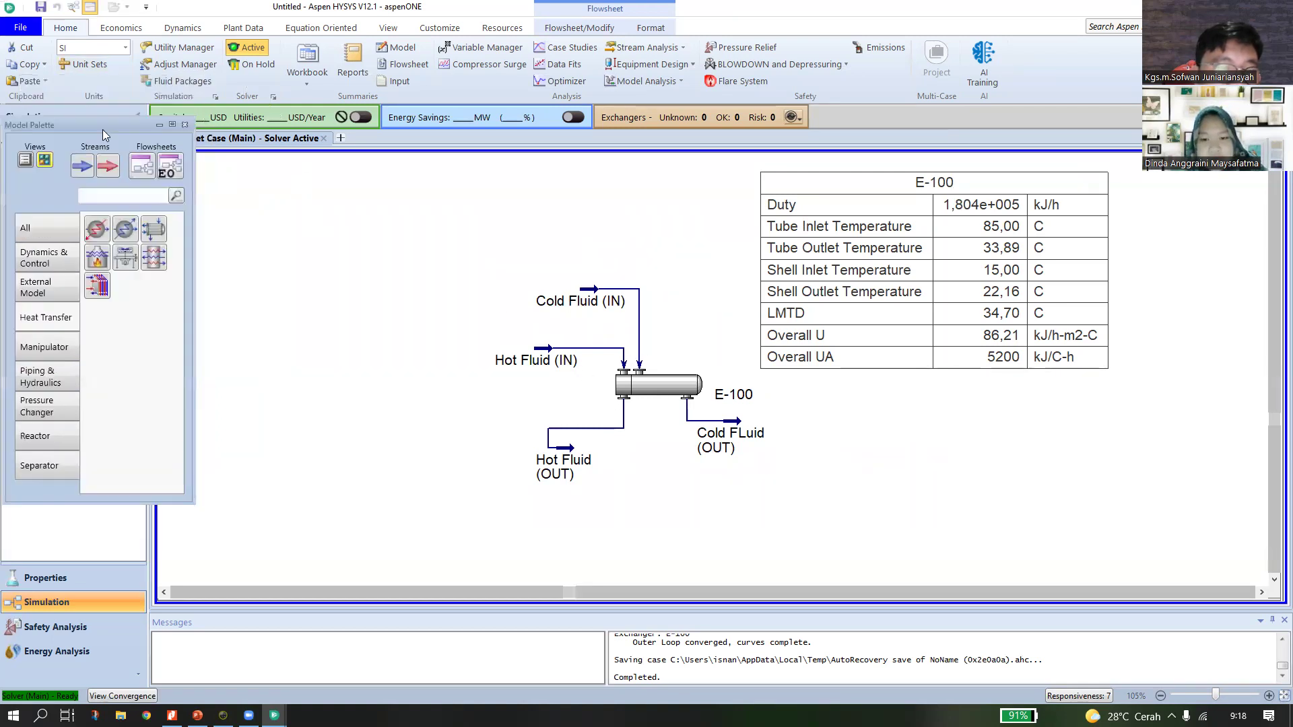
click(94, 231)
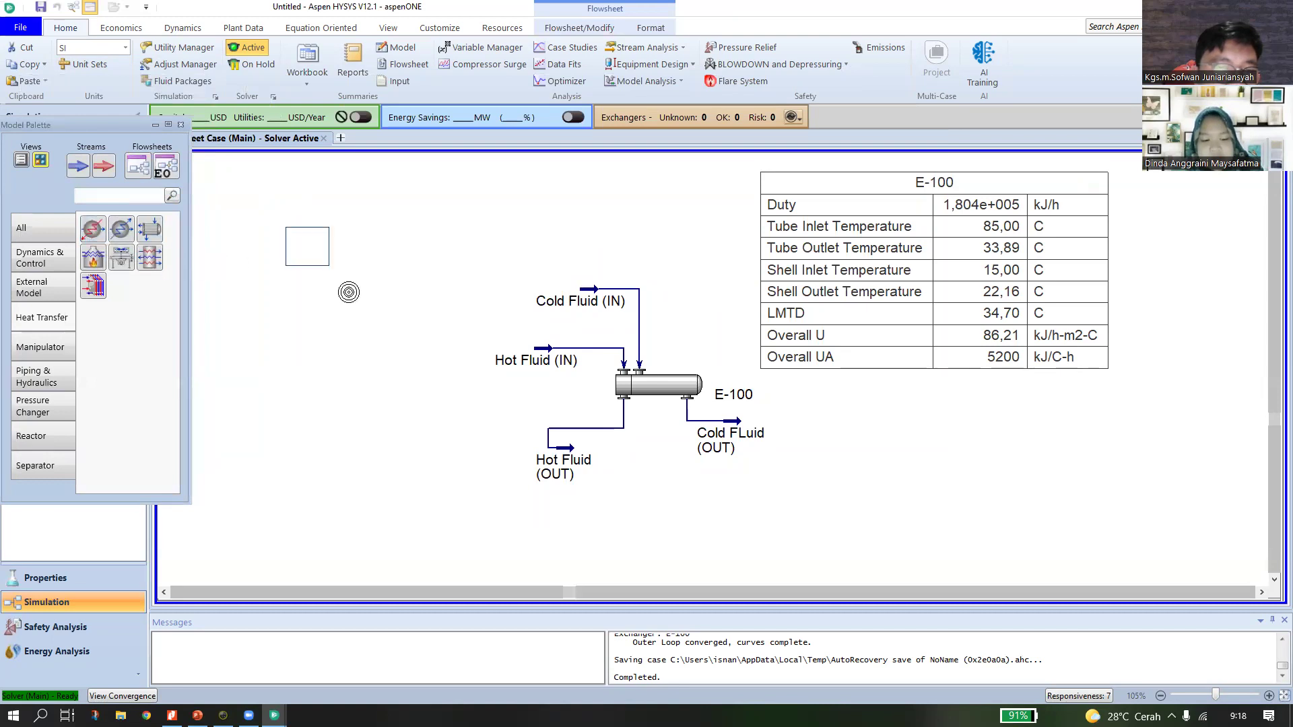
click(349, 291)
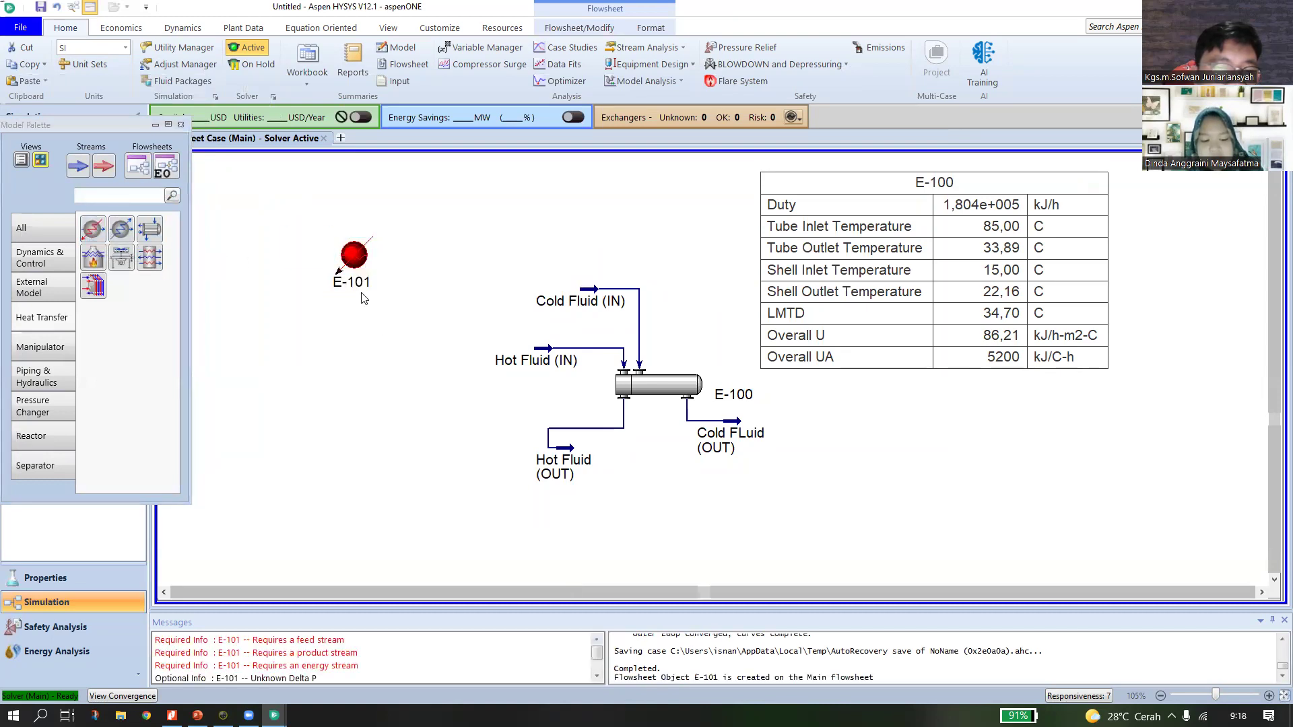
mouse_move(358, 258)
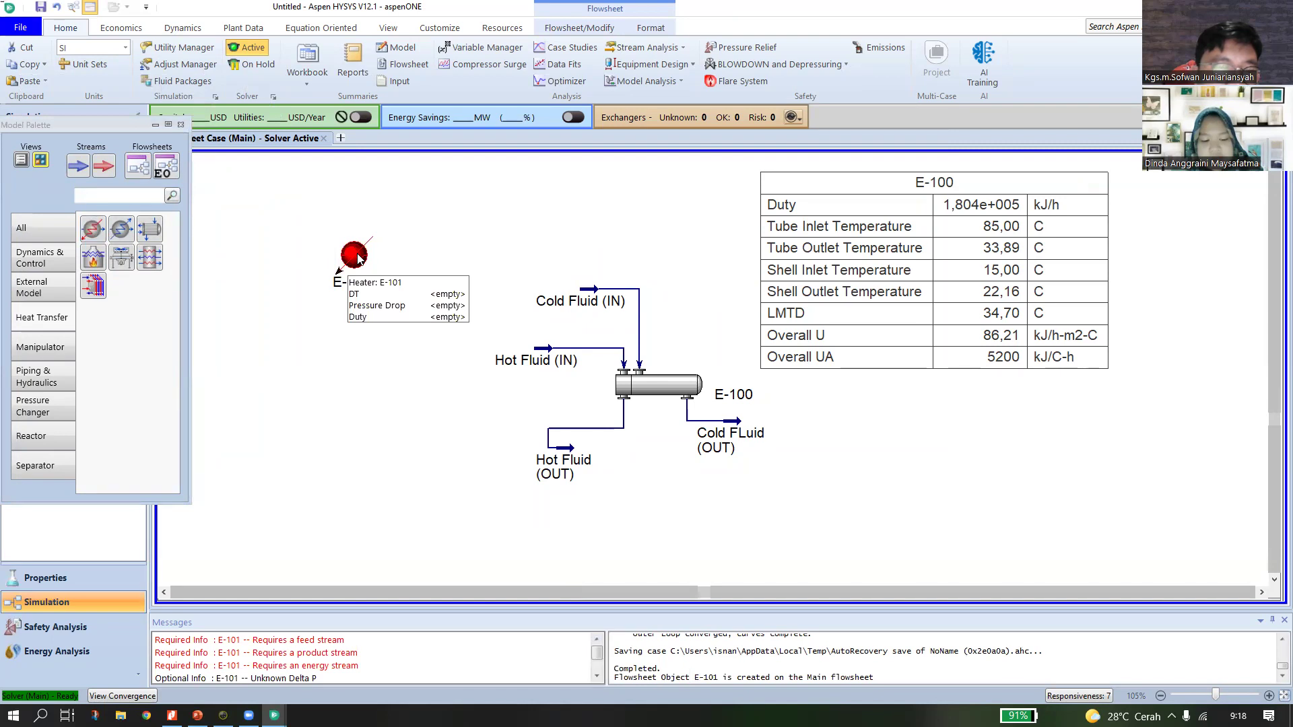
double_click(355, 255)
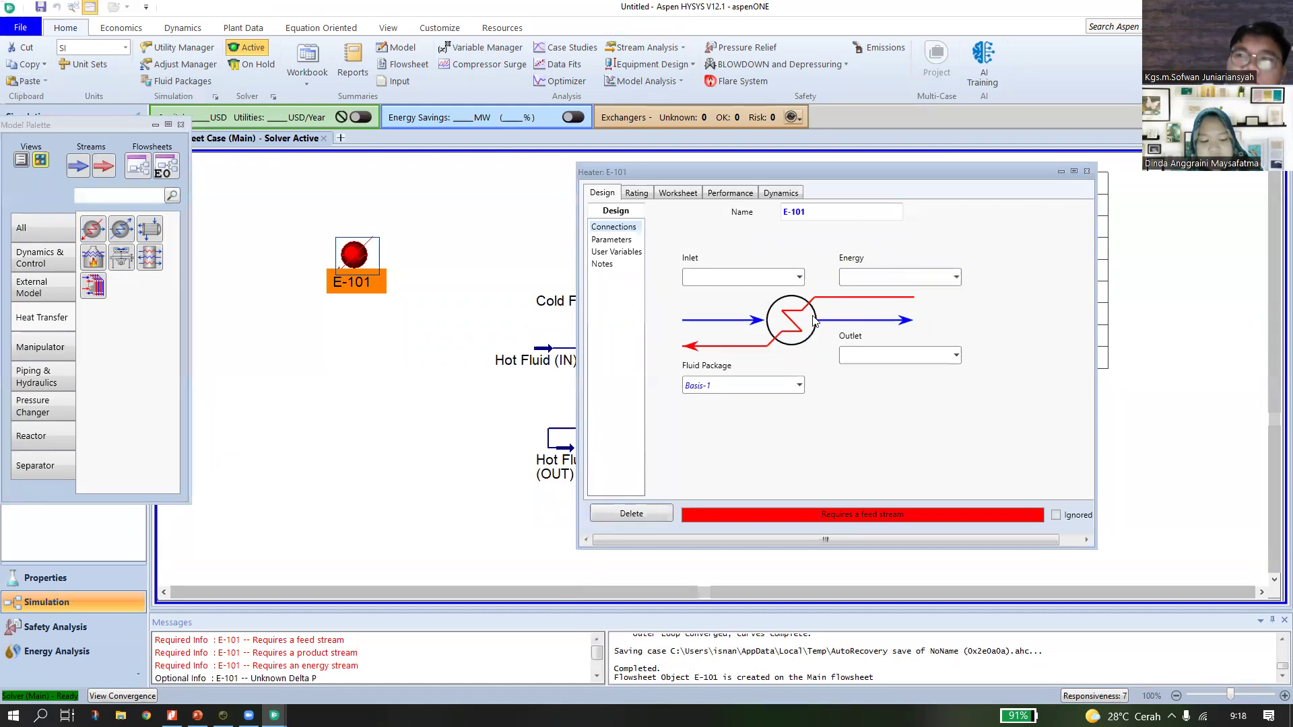
click(1086, 171)
Place a cooler below the heater, view its connection settings and nudge it into position.
drag(111, 239, 360, 356)
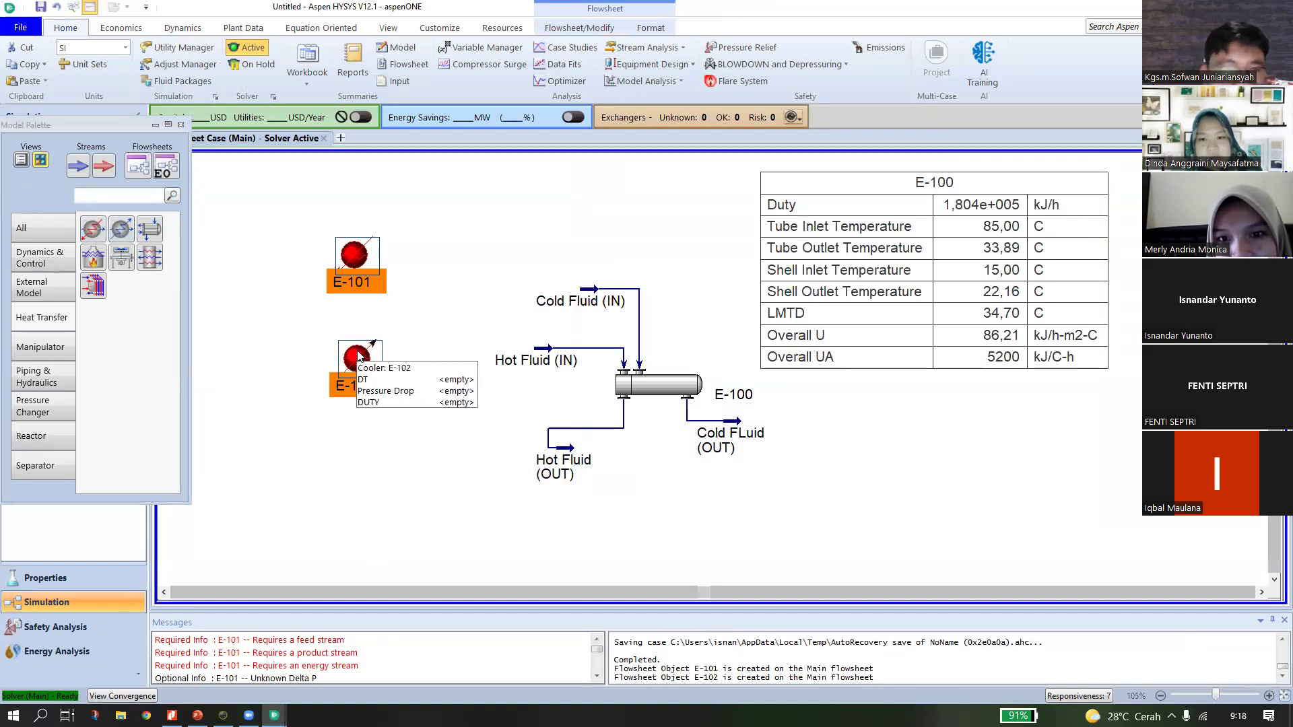
click(380, 445)
double_click(356, 364)
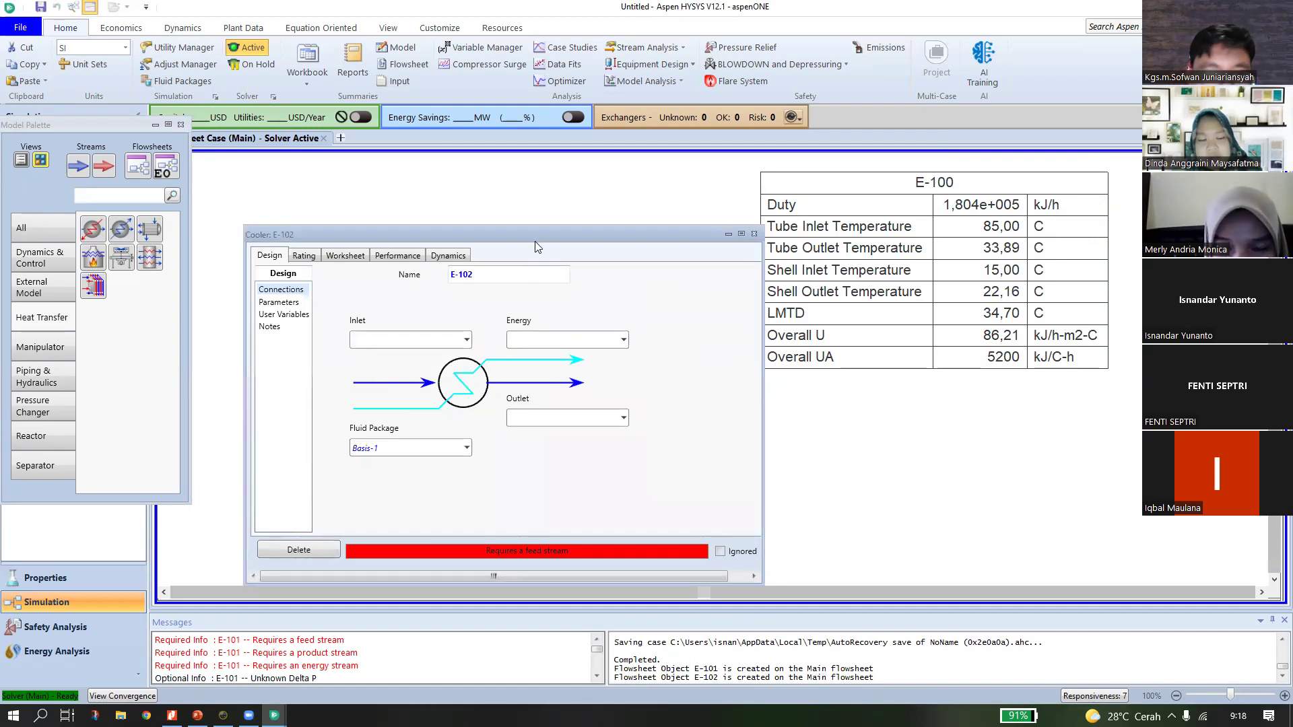
drag(528, 235, 536, 131)
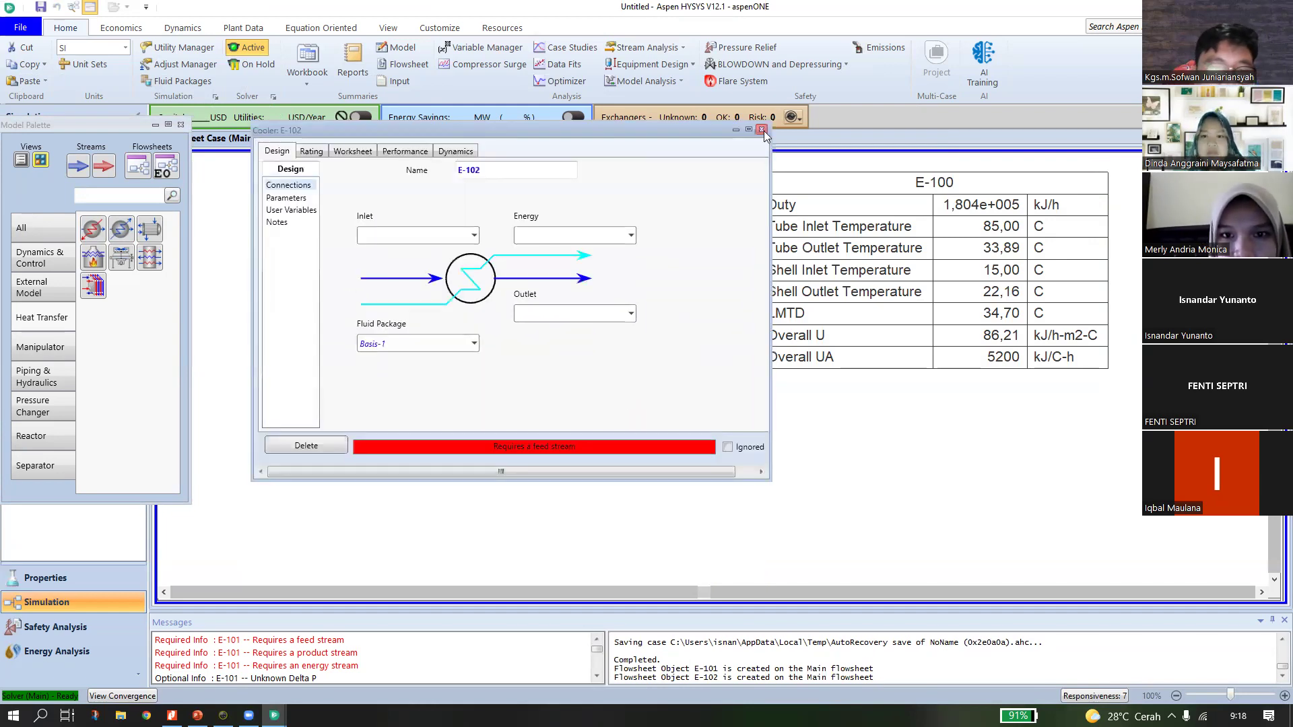
click(763, 129)
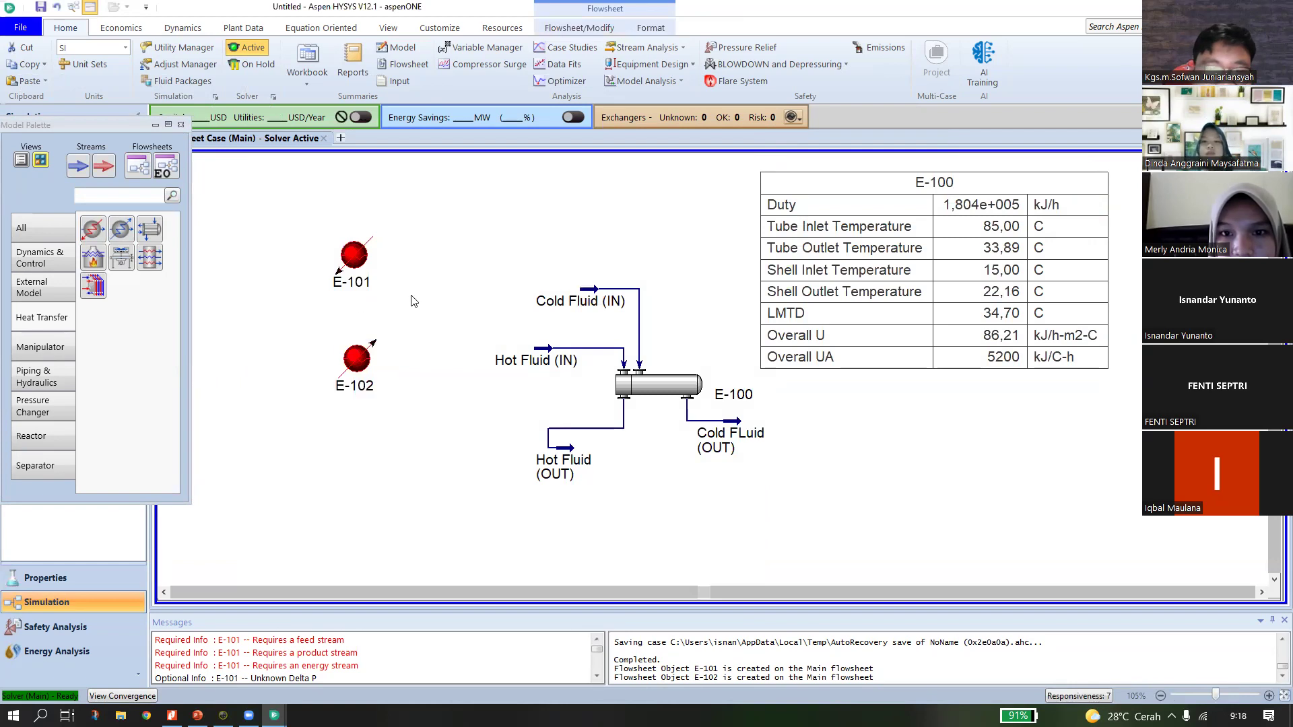
click(345, 364)
drag(345, 365, 336, 359)
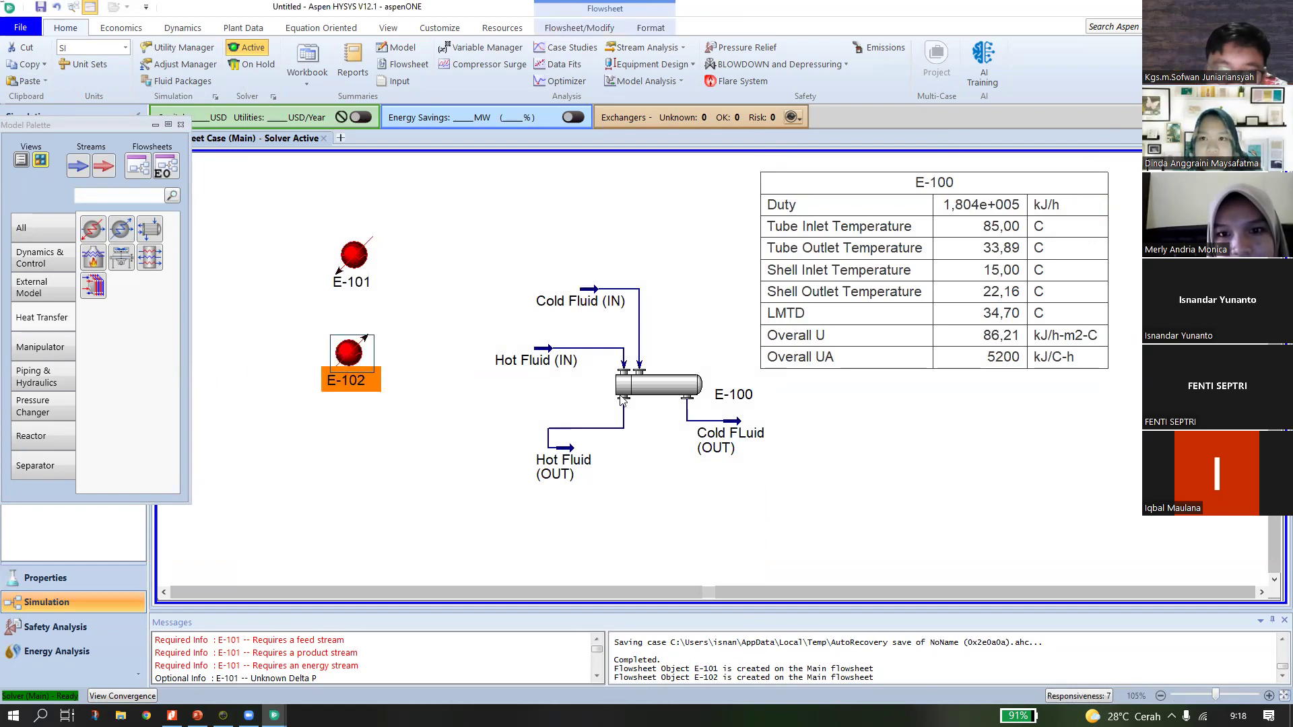
drag(477, 250, 875, 521)
click(780, 496)
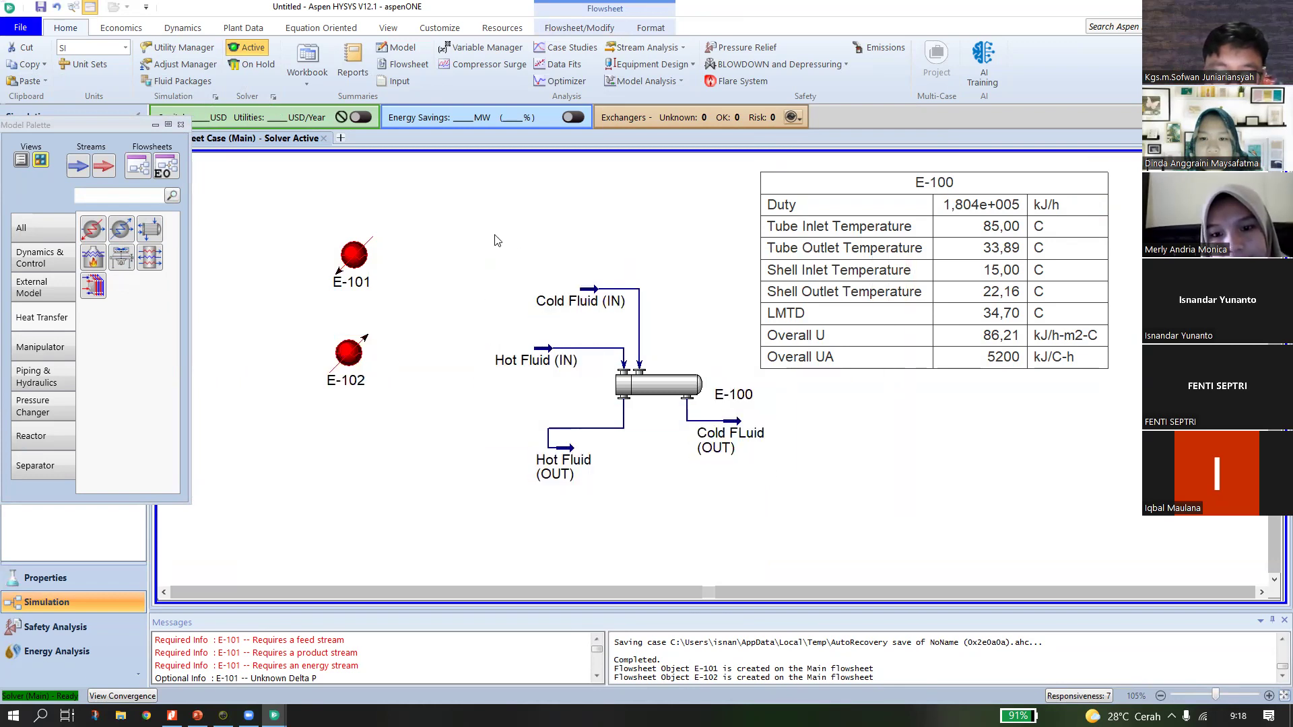
Add a plate exchanger beside the heater and examine its hot and cold side connection settings.
click(92, 288)
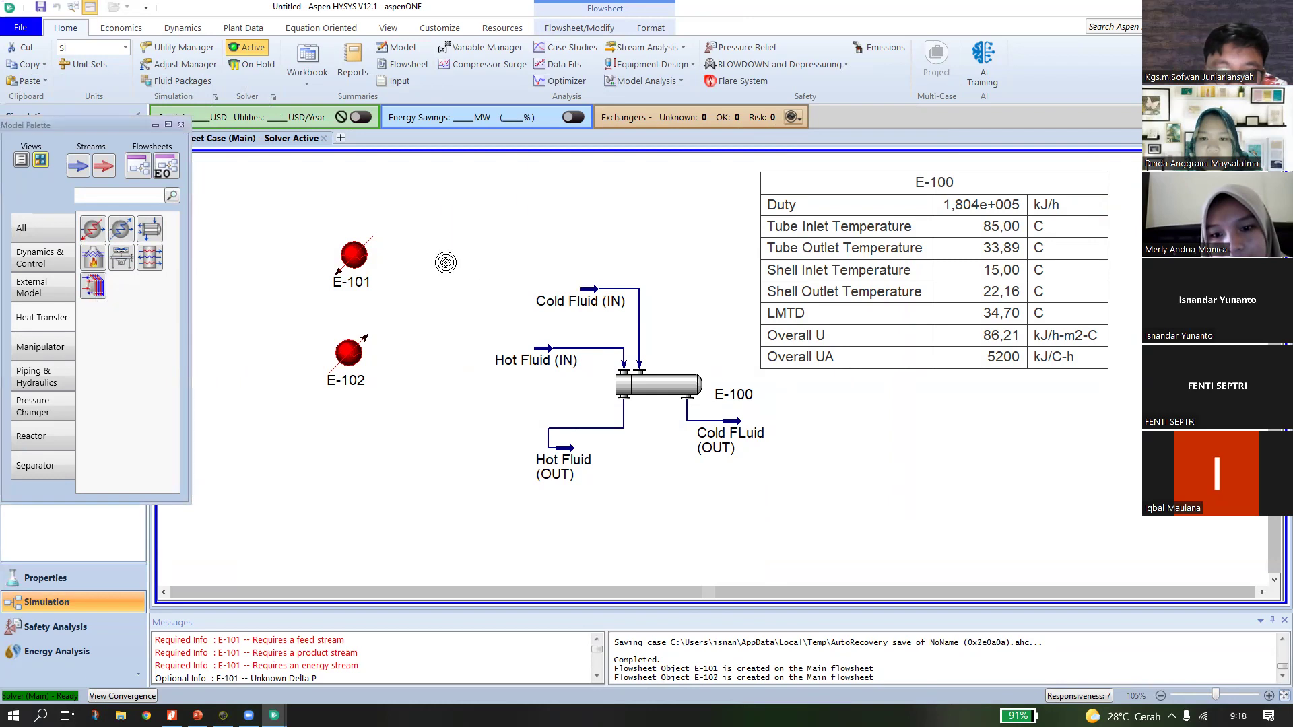
click(467, 303)
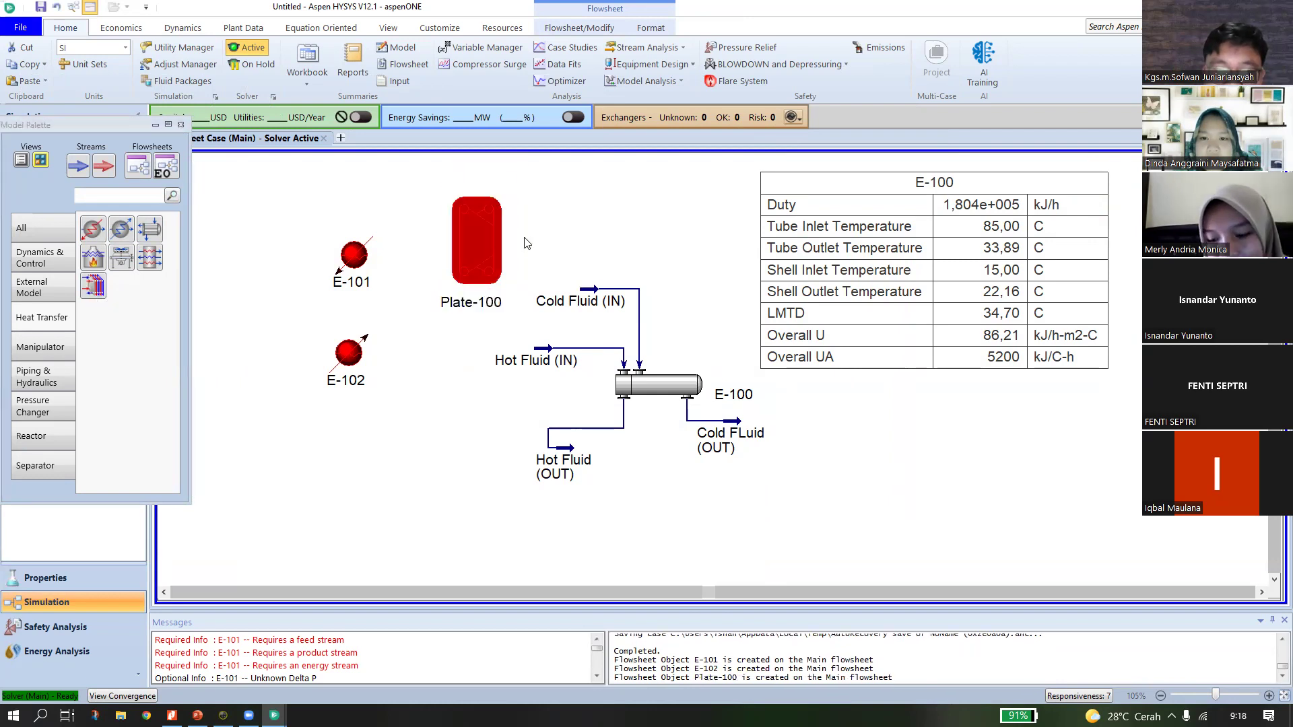
double_click(479, 229)
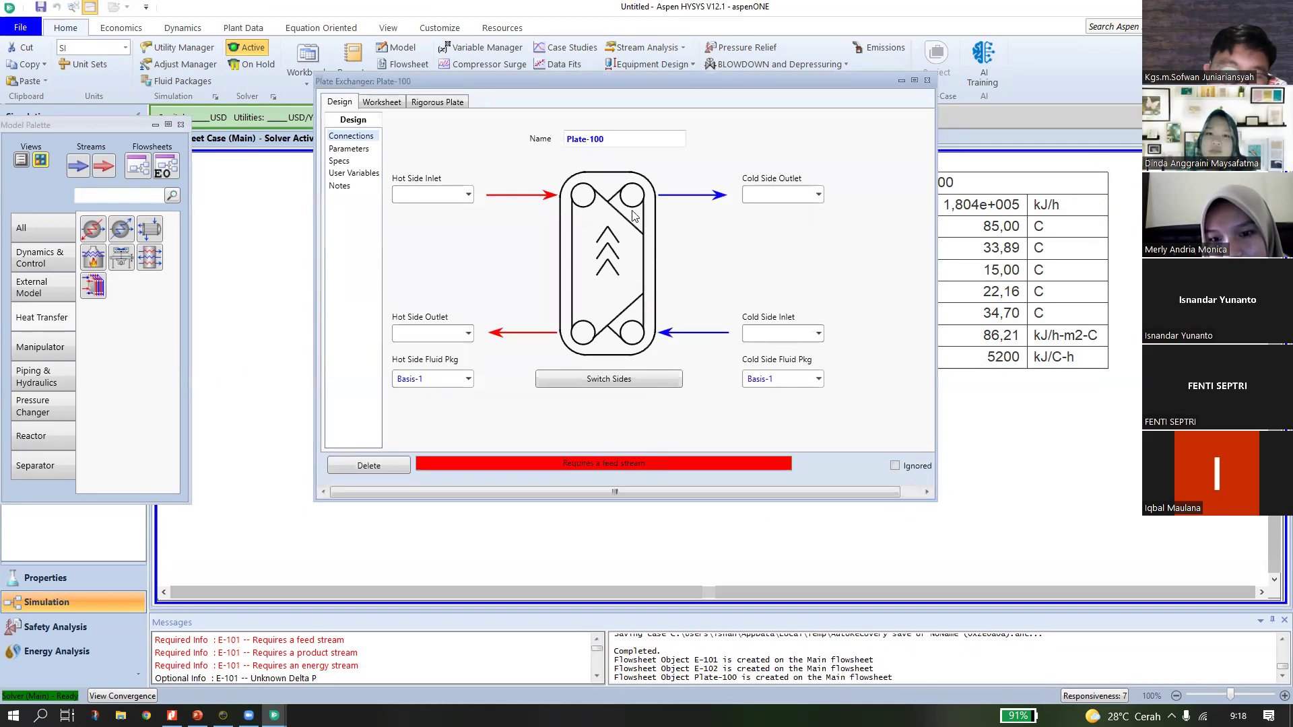
click(469, 195)
click(469, 194)
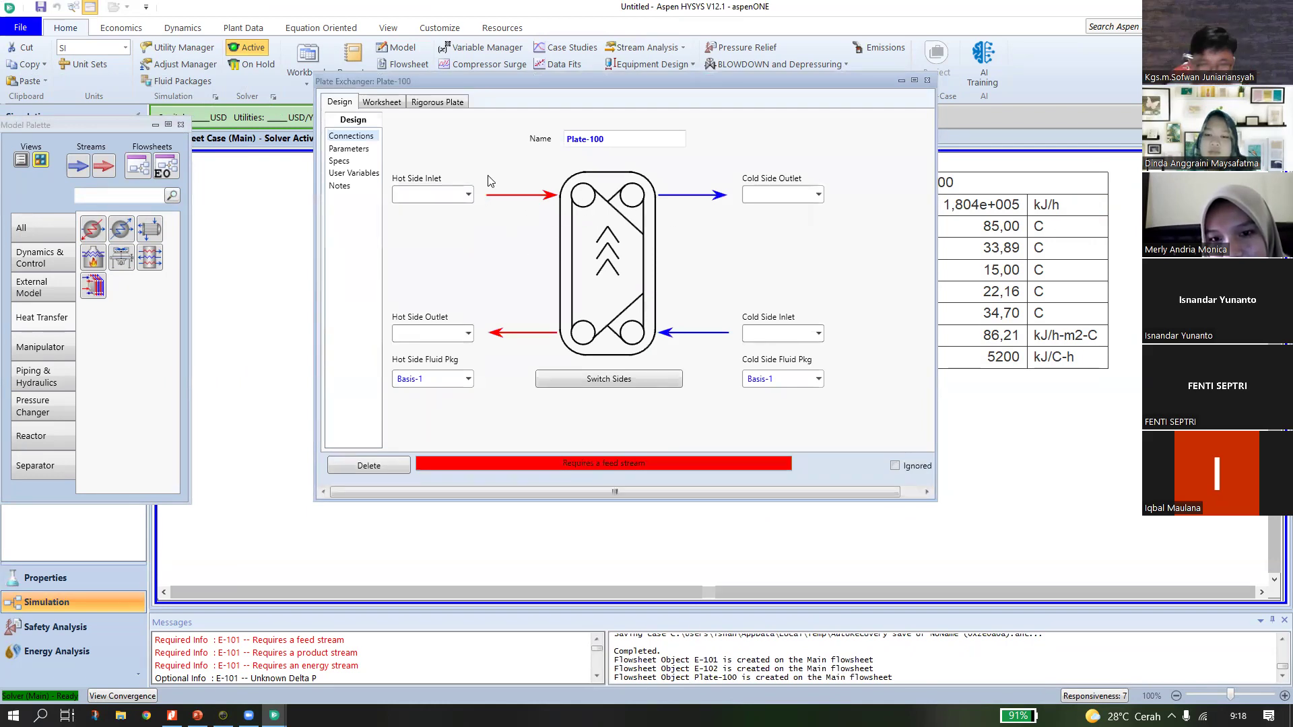
click(468, 195)
click(469, 195)
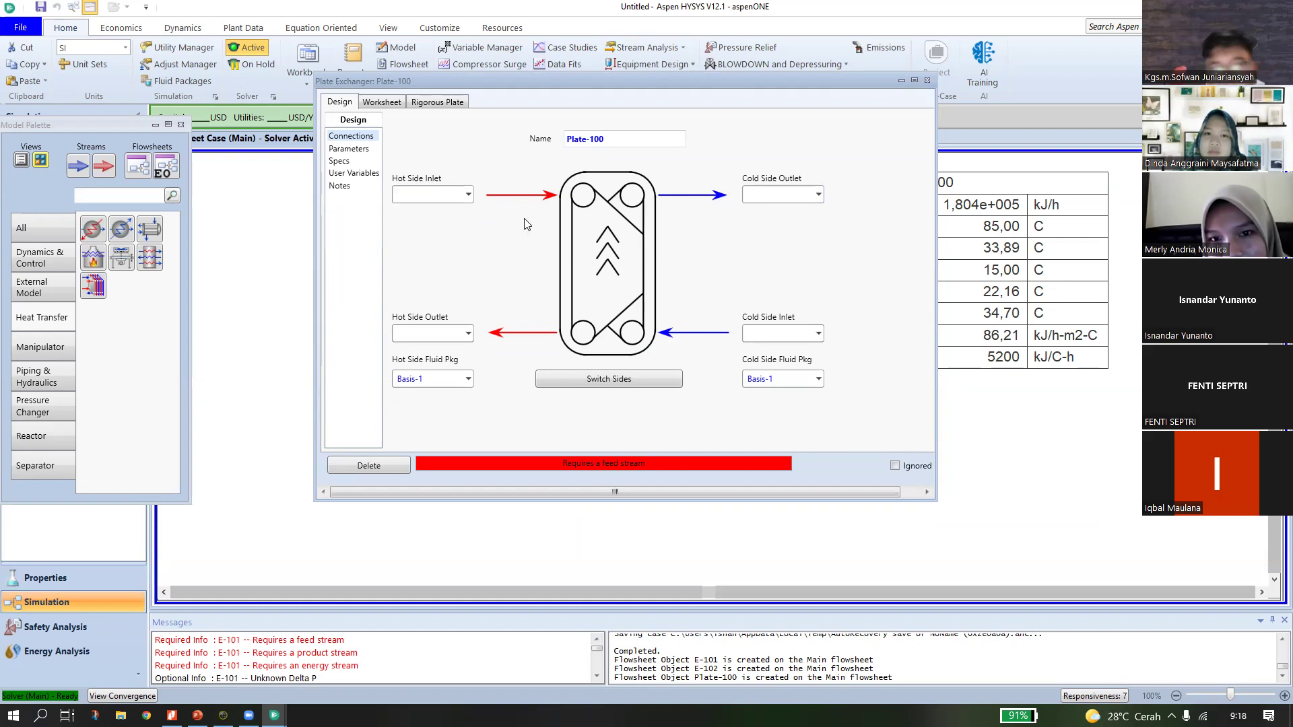
drag(645, 82, 801, 79)
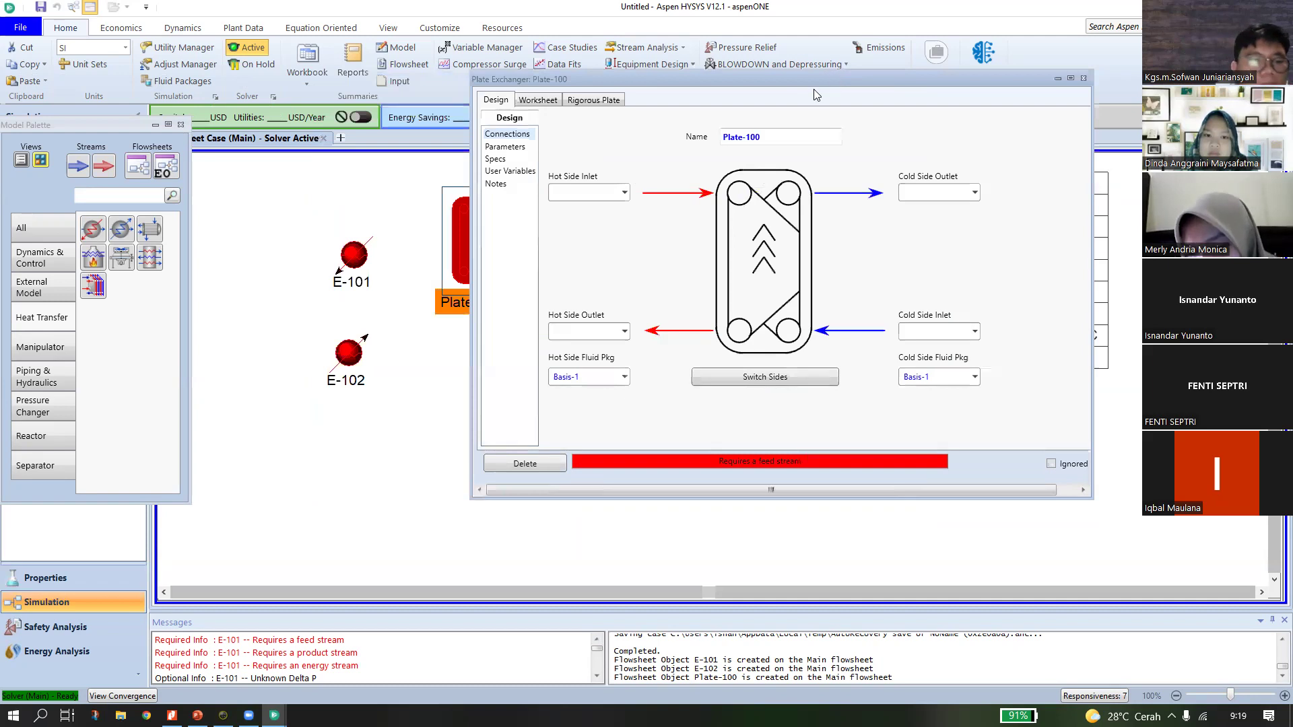
drag(874, 95, 858, 46)
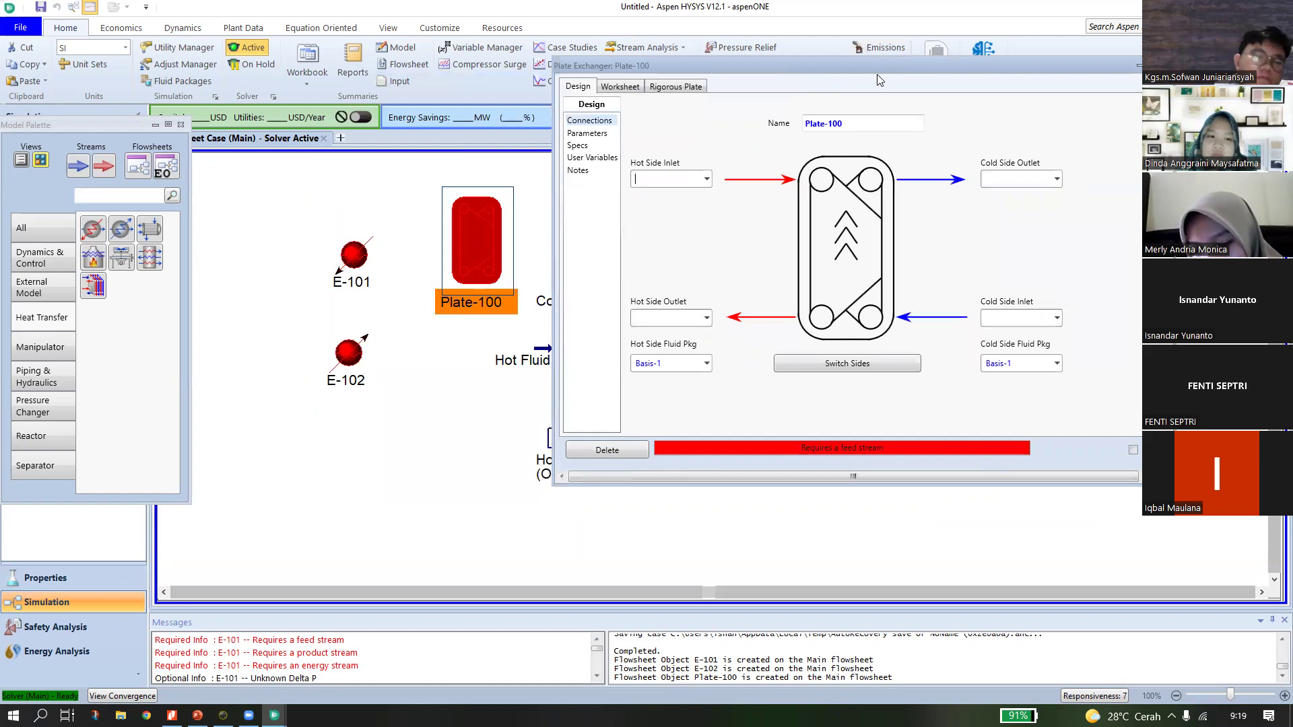
drag(878, 75, 792, 81)
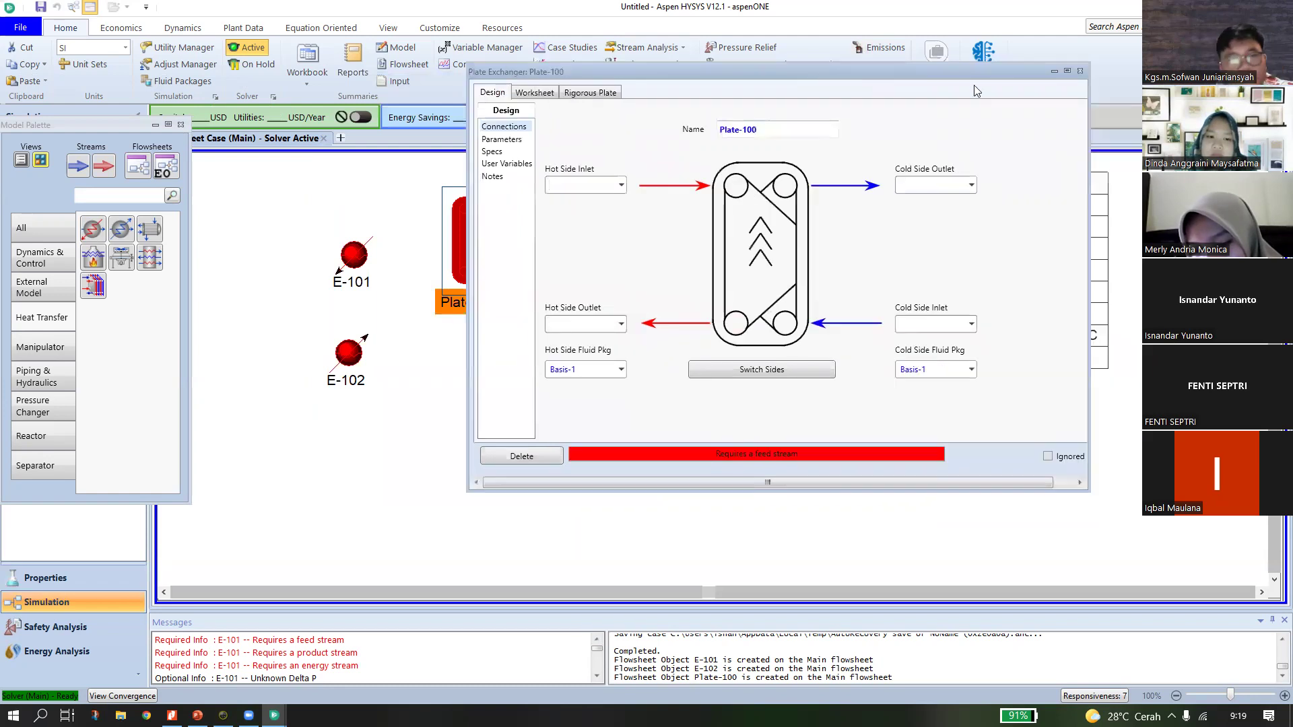
click(1079, 72)
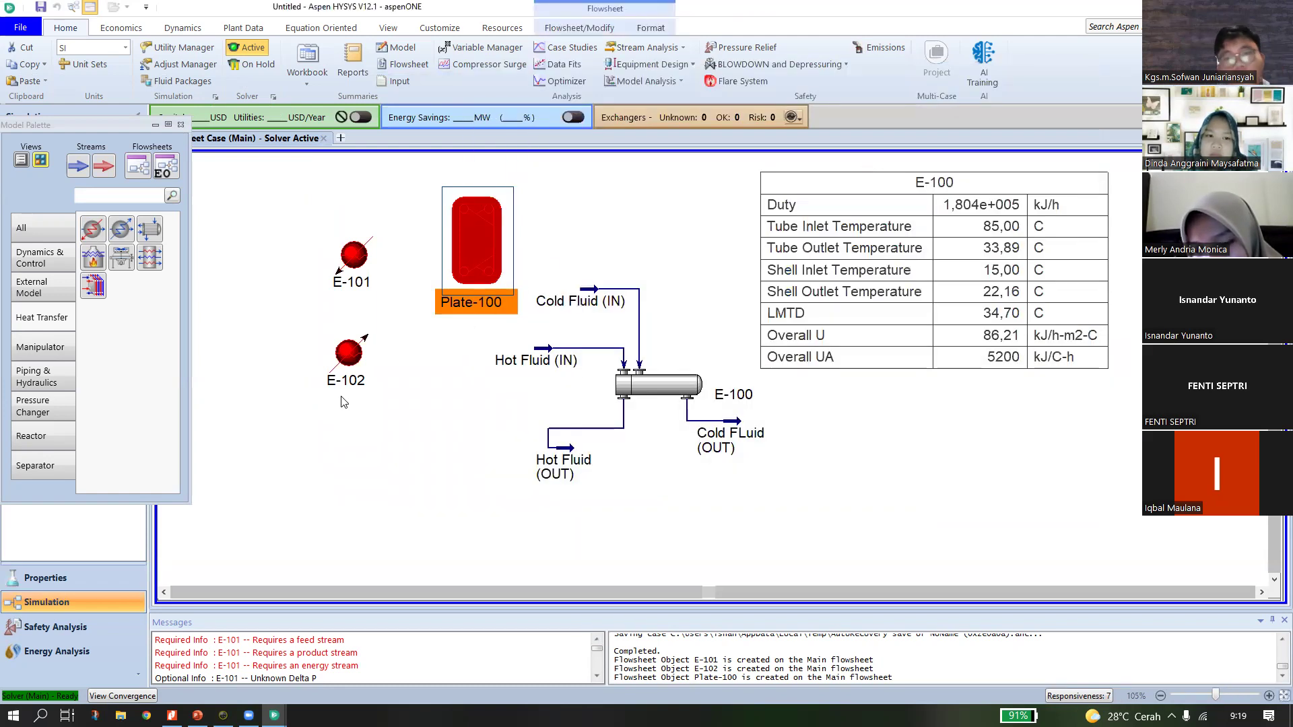
Delete the heater, the plate exchanger and the cooler from the flowsheet.
click(355, 255)
key(Delete)
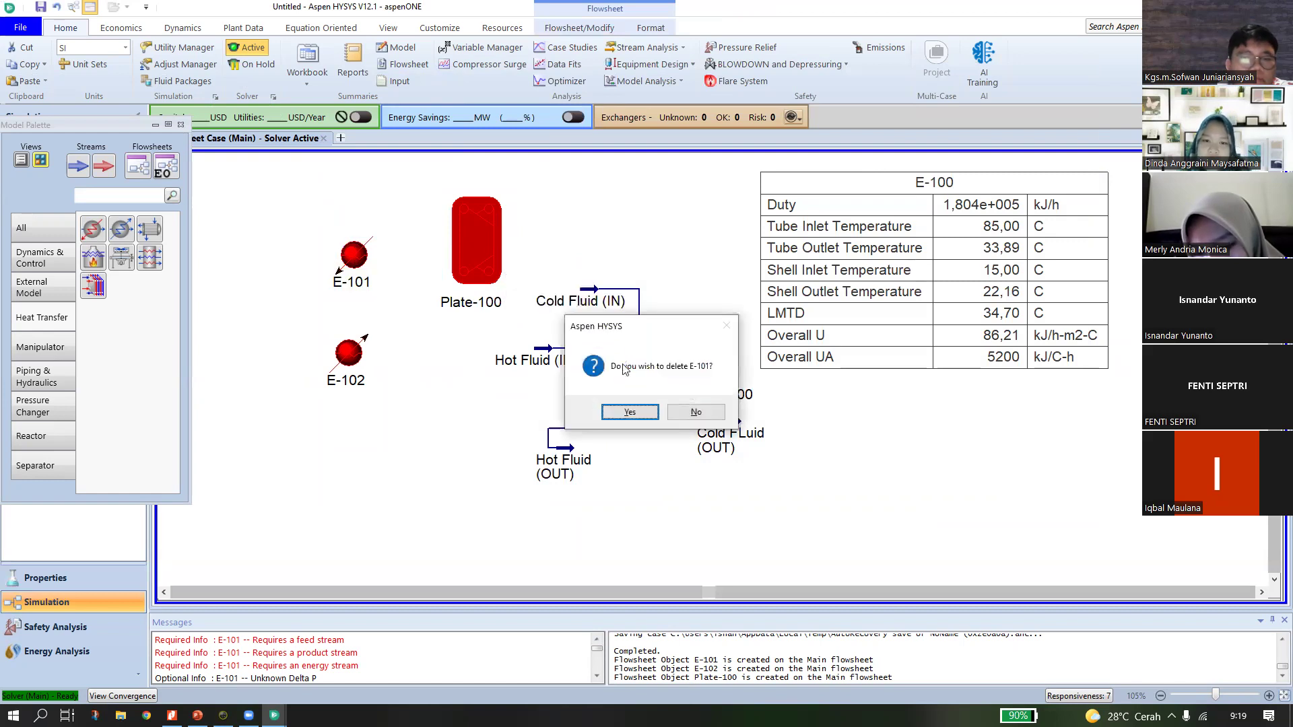
click(630, 412)
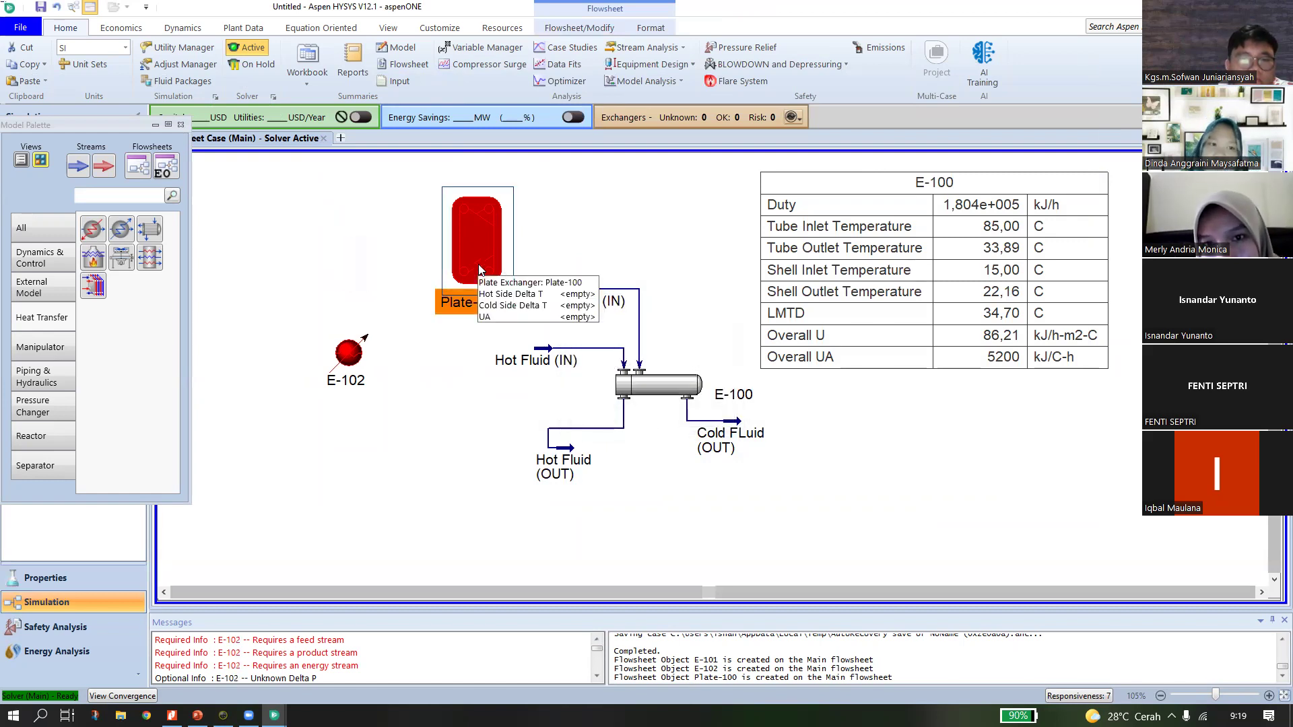
key(Delete)
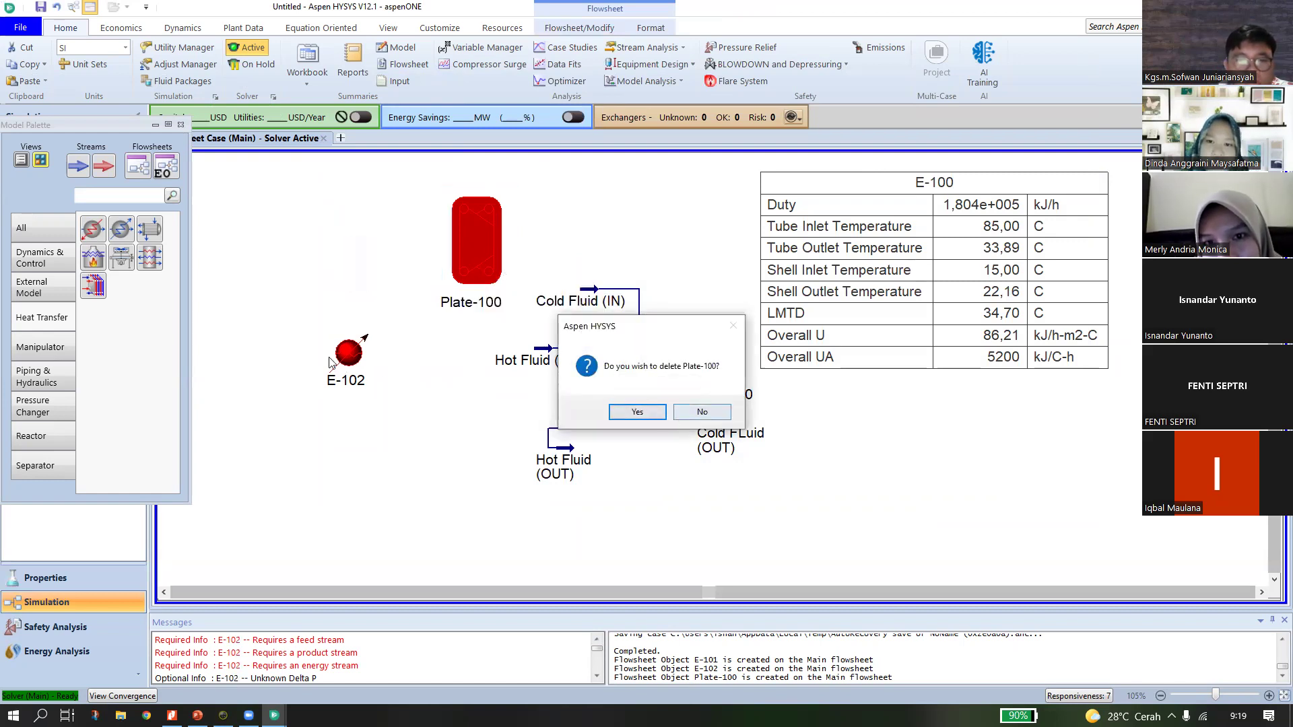
key(Return)
click(348, 351)
key(Delete)
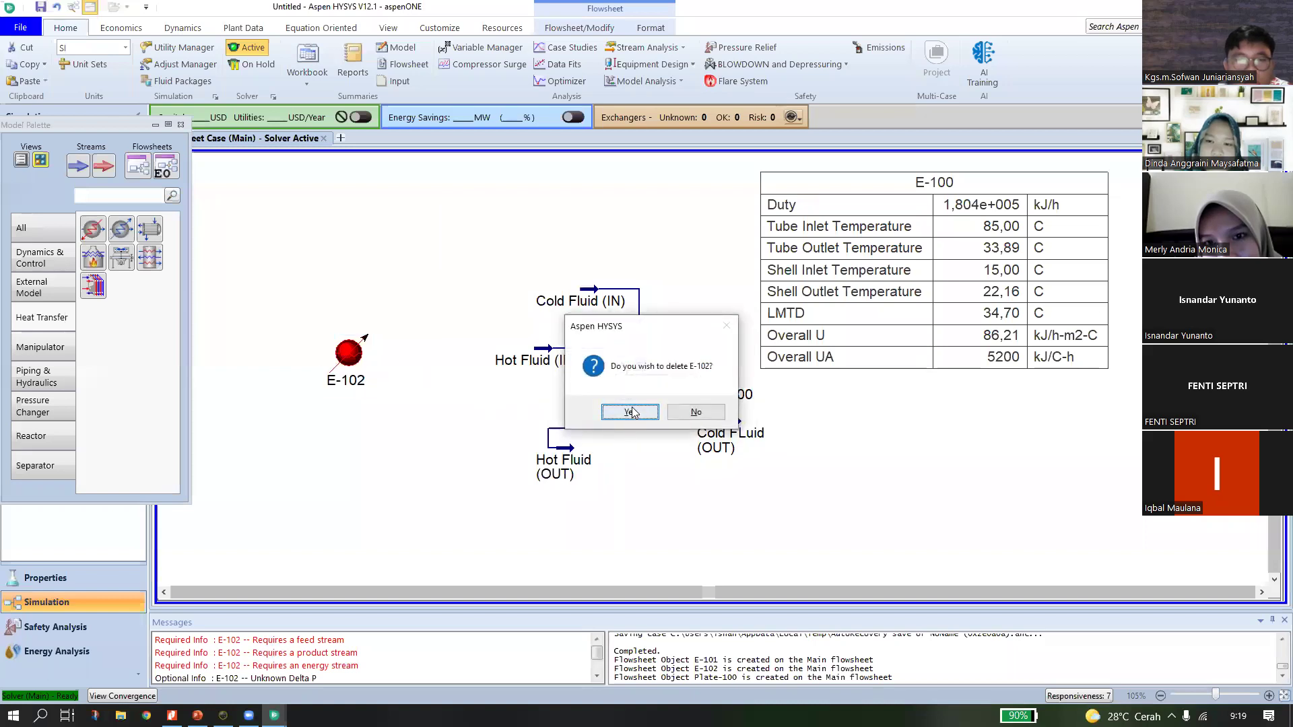
click(631, 412)
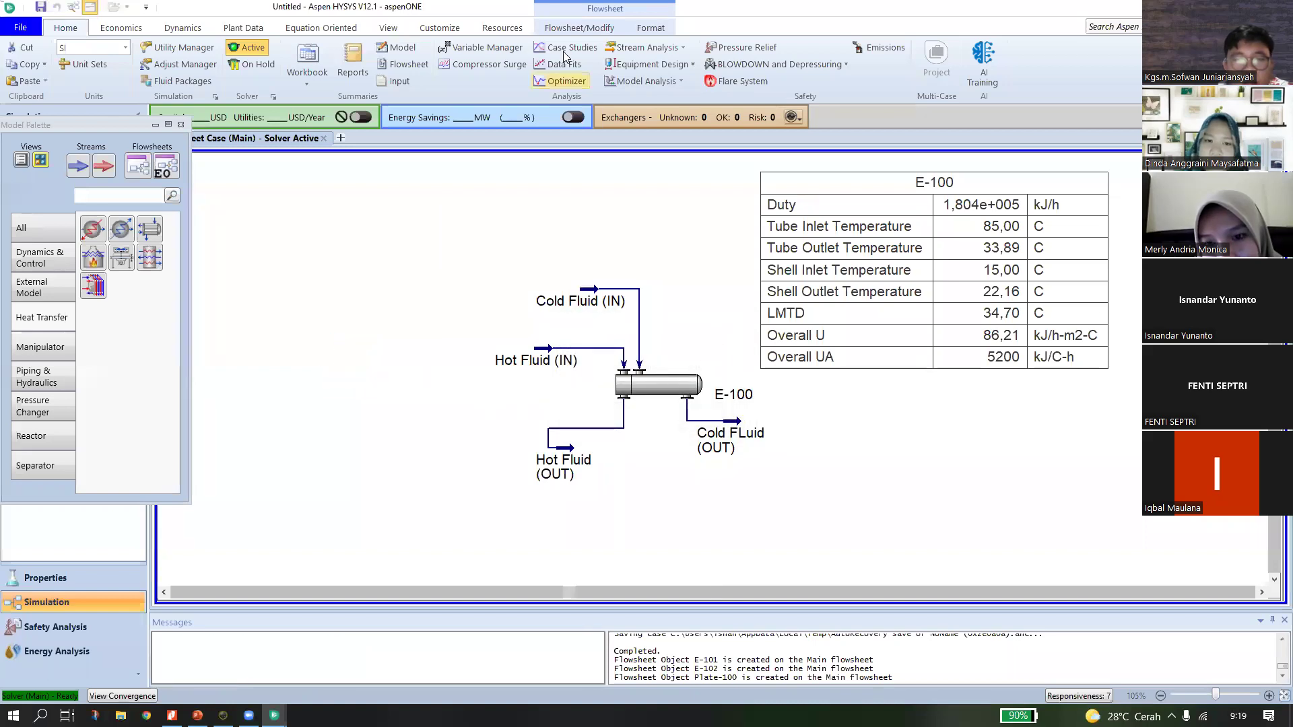